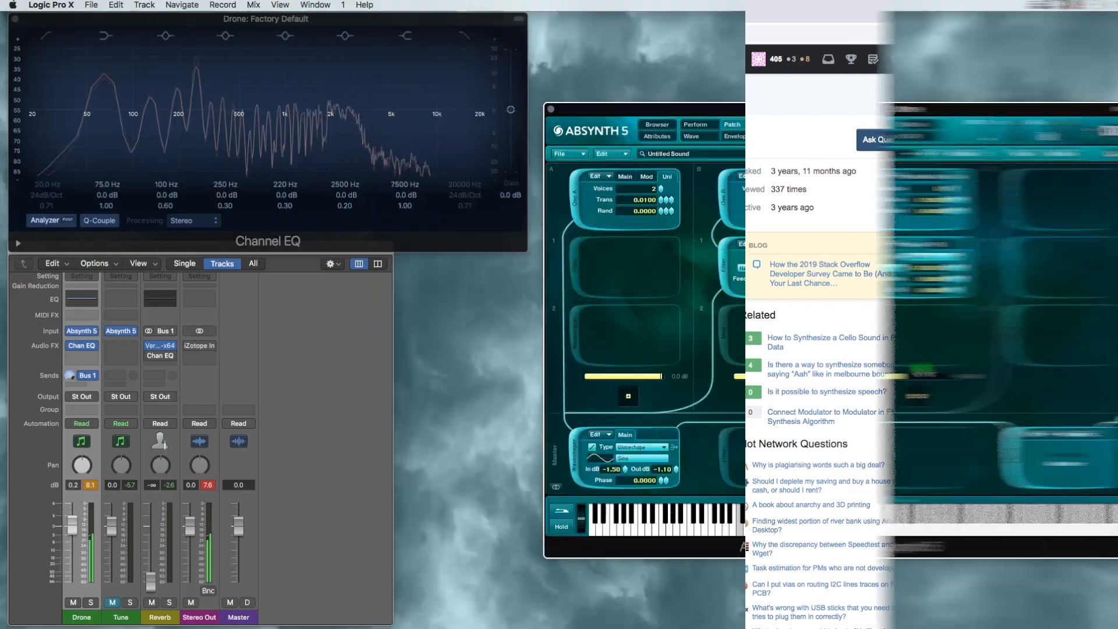
Balance oscillator channel B at about -7.4 dB and C at about -17.7 dB, and raise the master comb filter's feedback to about 0.9810
drag(613, 379, 703, 381)
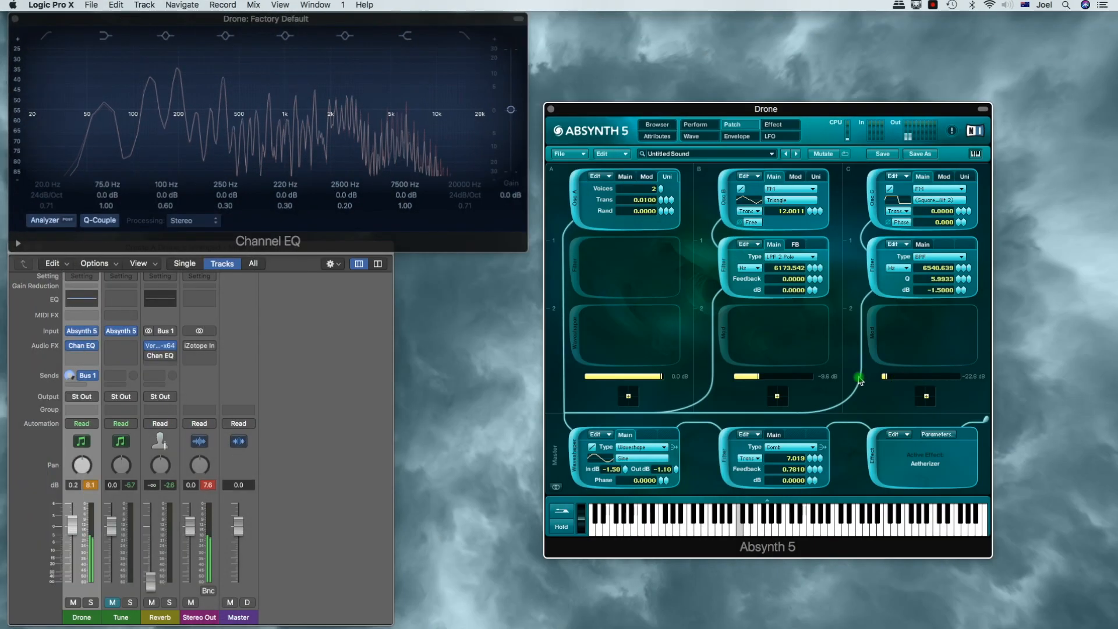
mouse_move(793, 382)
mouse_down()
mouse_move(780, 381)
mouse_move(803, 377)
mouse_up()
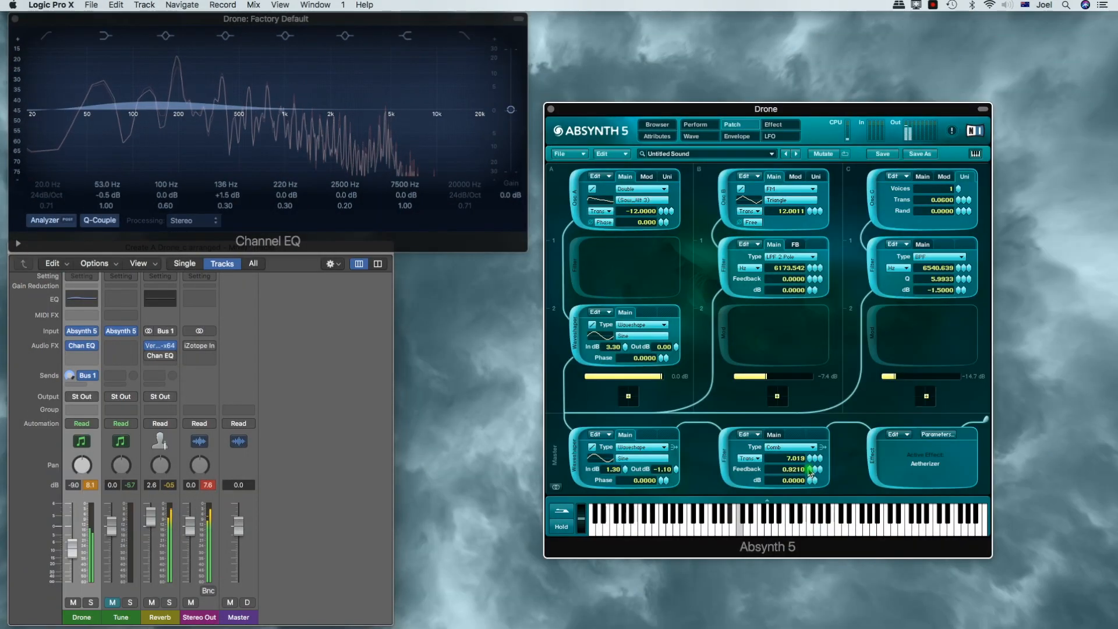
drag(809, 471, 810, 468)
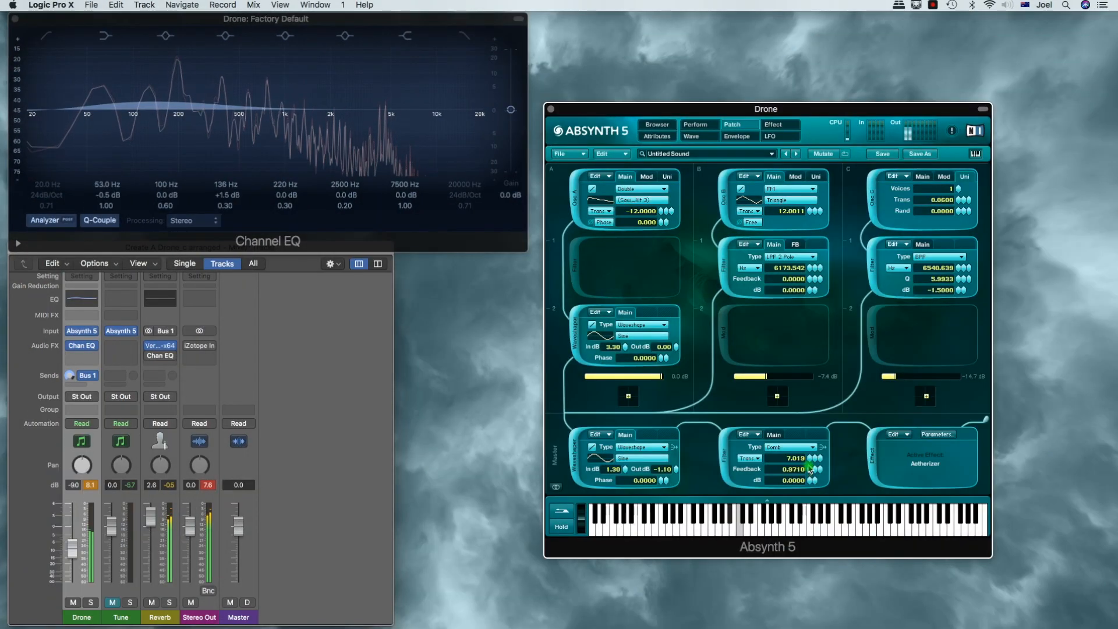
drag(908, 379, 899, 379)
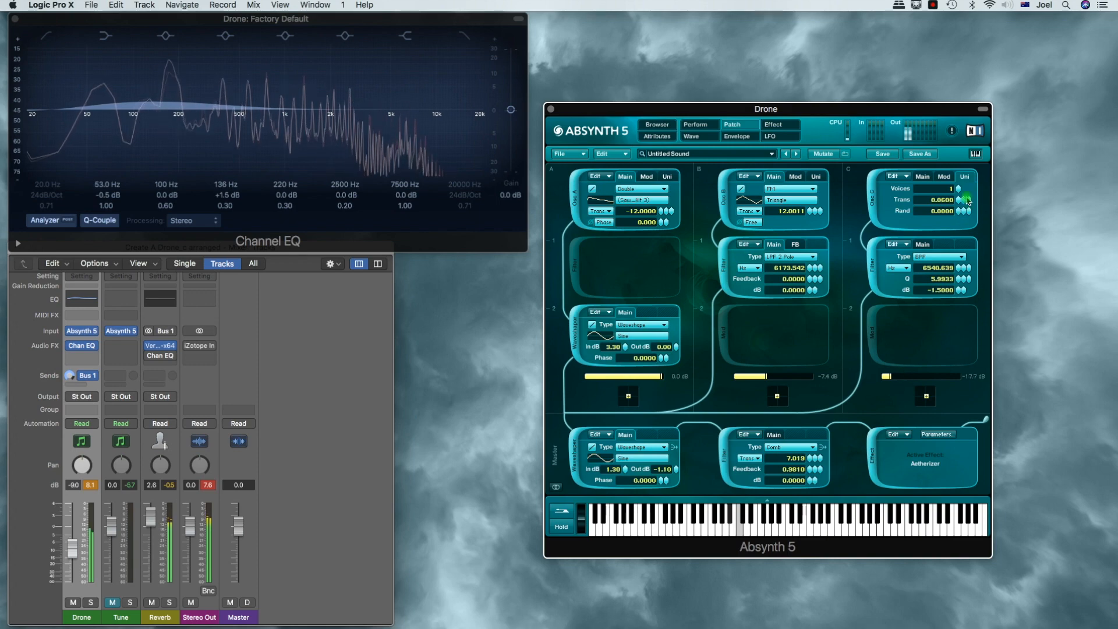
Clear the Stereo Out peak reading and lower the Drone patch's master comb filter feedback to about -0.0090
click(774, 125)
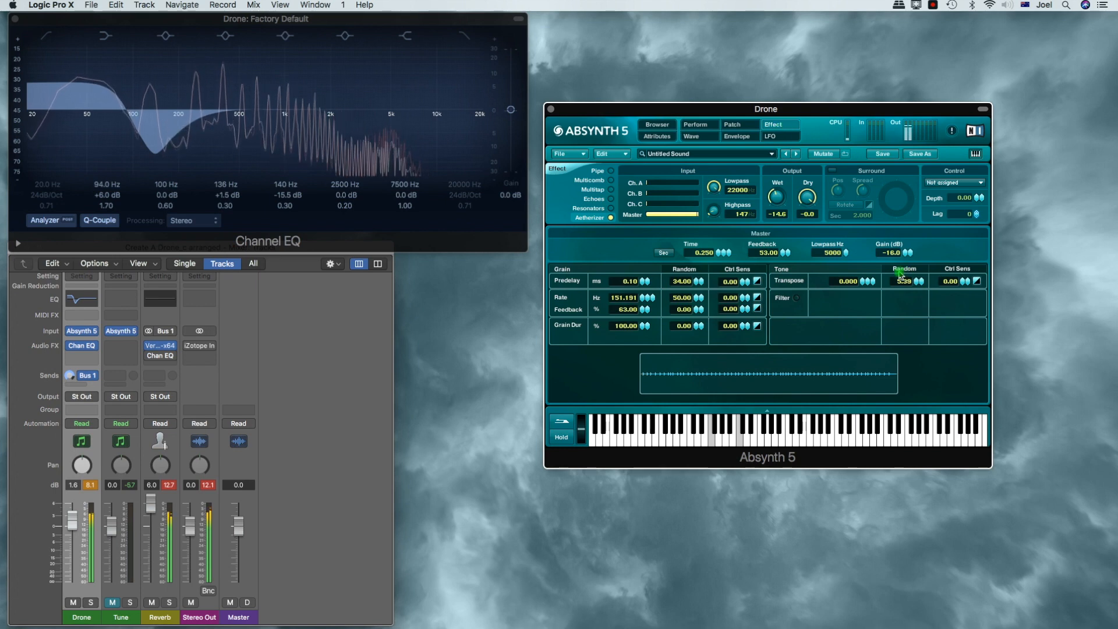
click(733, 126)
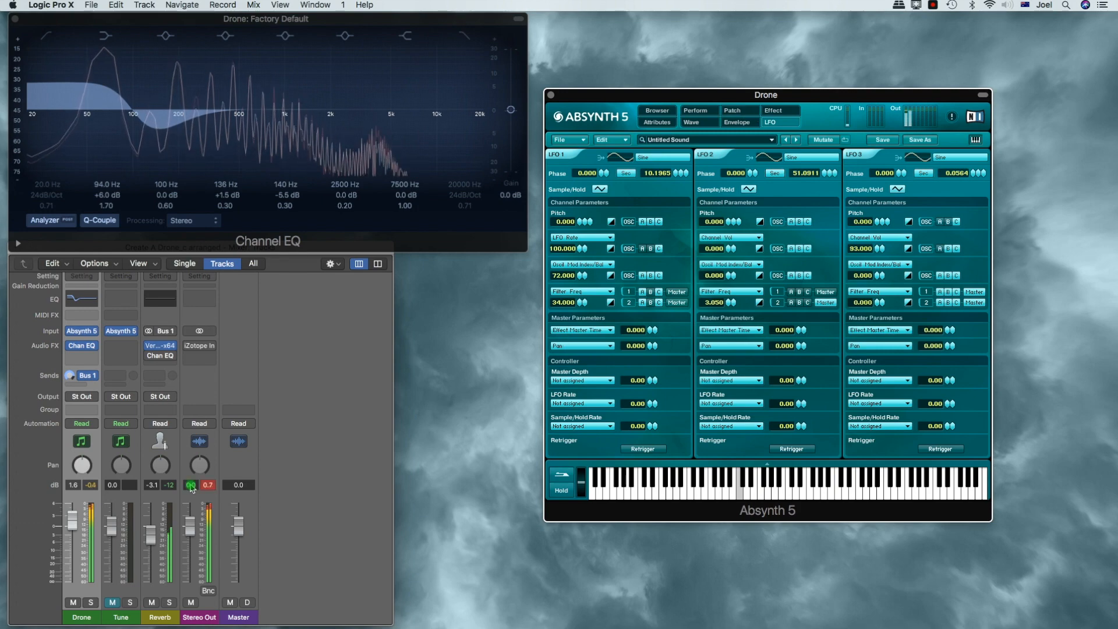
click(208, 486)
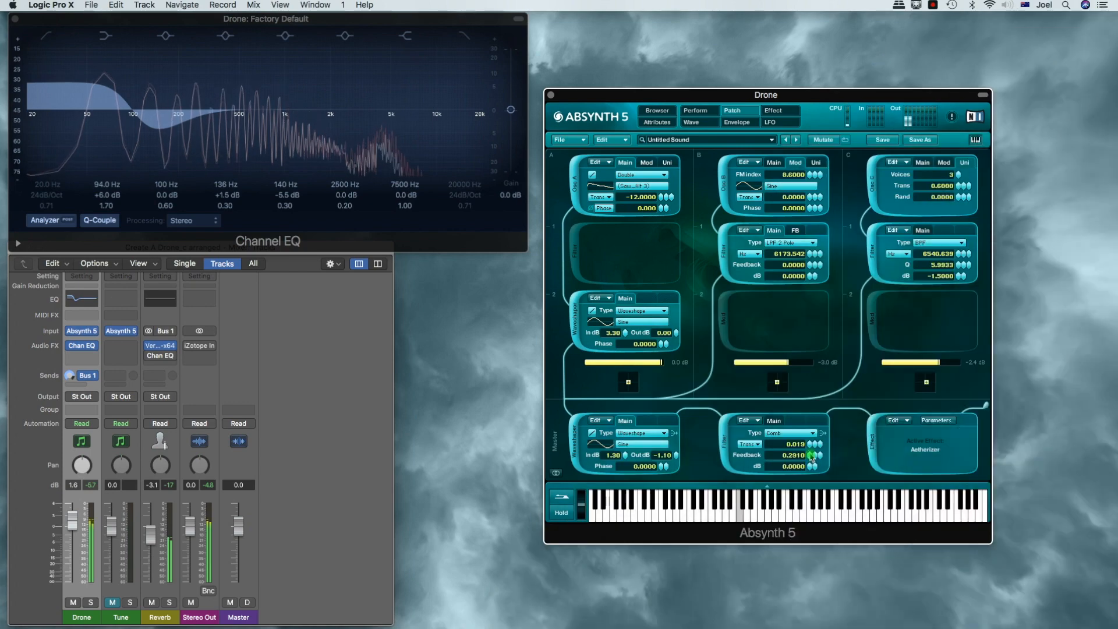
drag(812, 458, 818, 523)
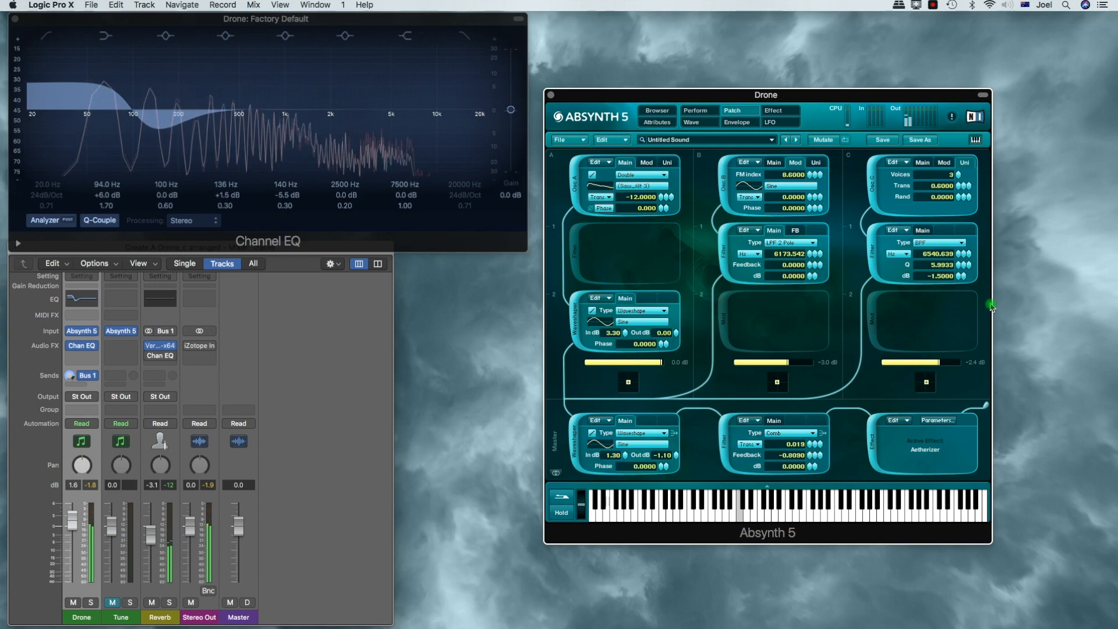
Raise the unison transposition of oscillator C in the Drone patch
click(926, 162)
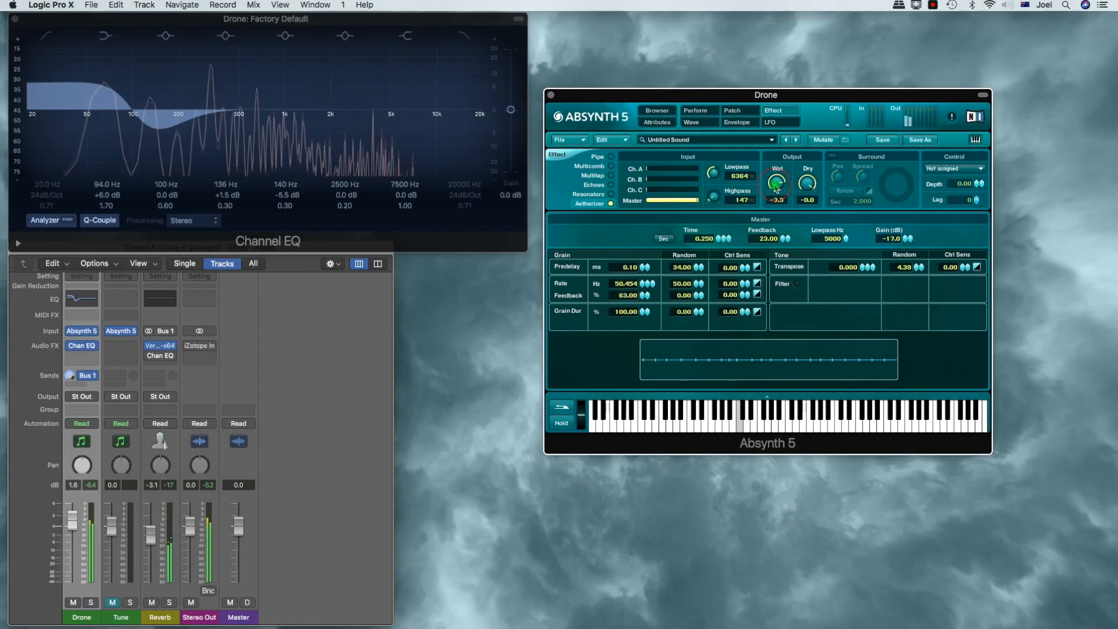
click(732, 110)
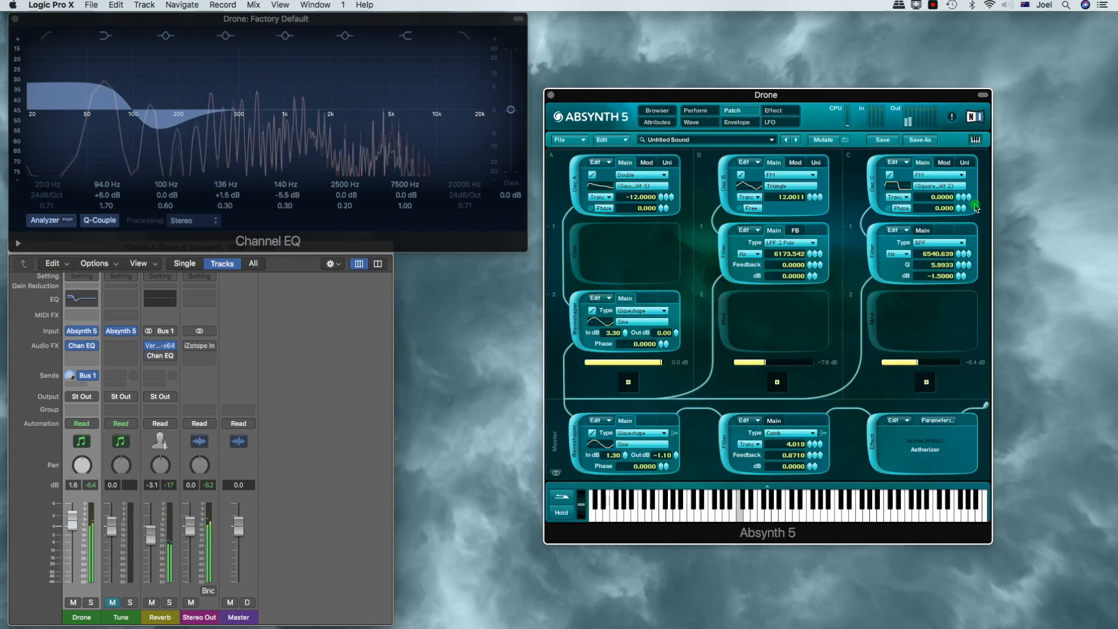
click(964, 162)
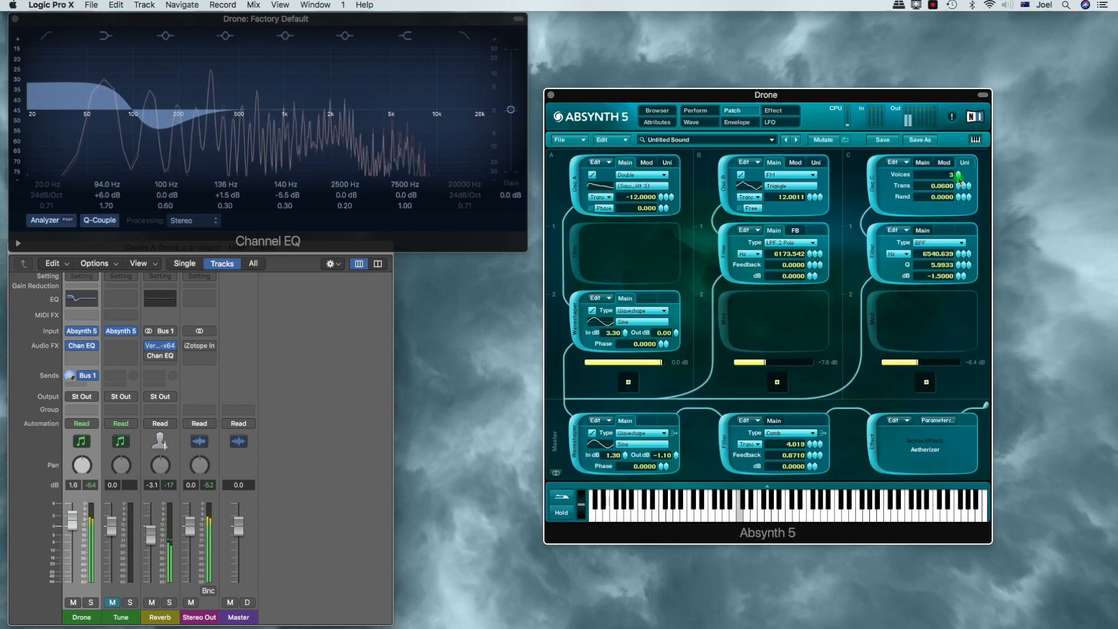
drag(962, 185, 965, 167)
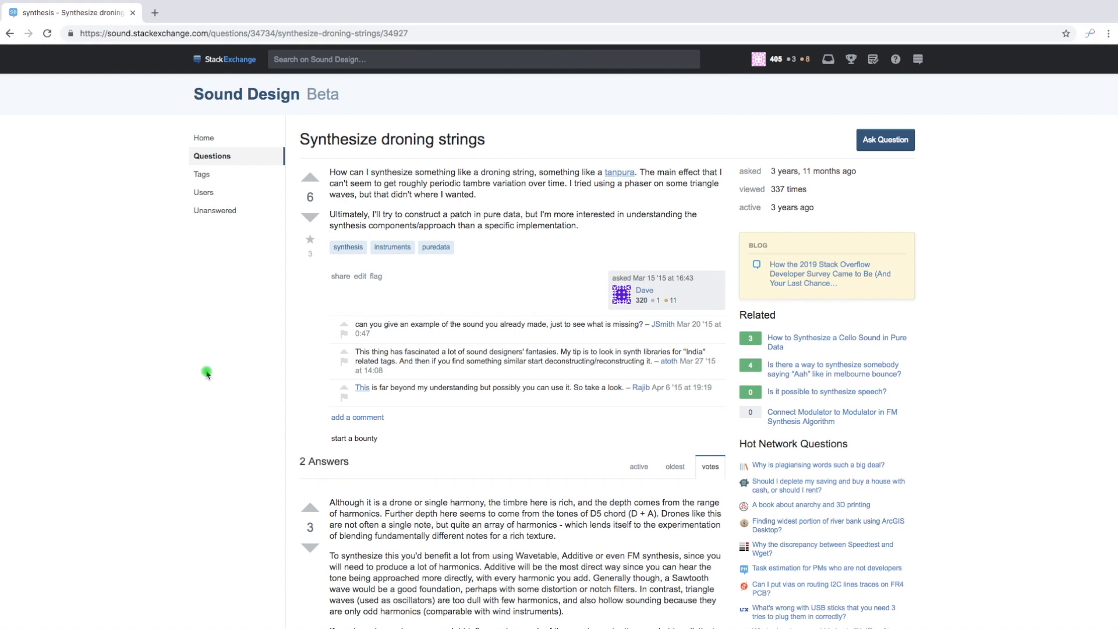
Read the "Synthesize droning strings" question on Sound Design and the comments beneath it
scroll(209, 374, down, 4)
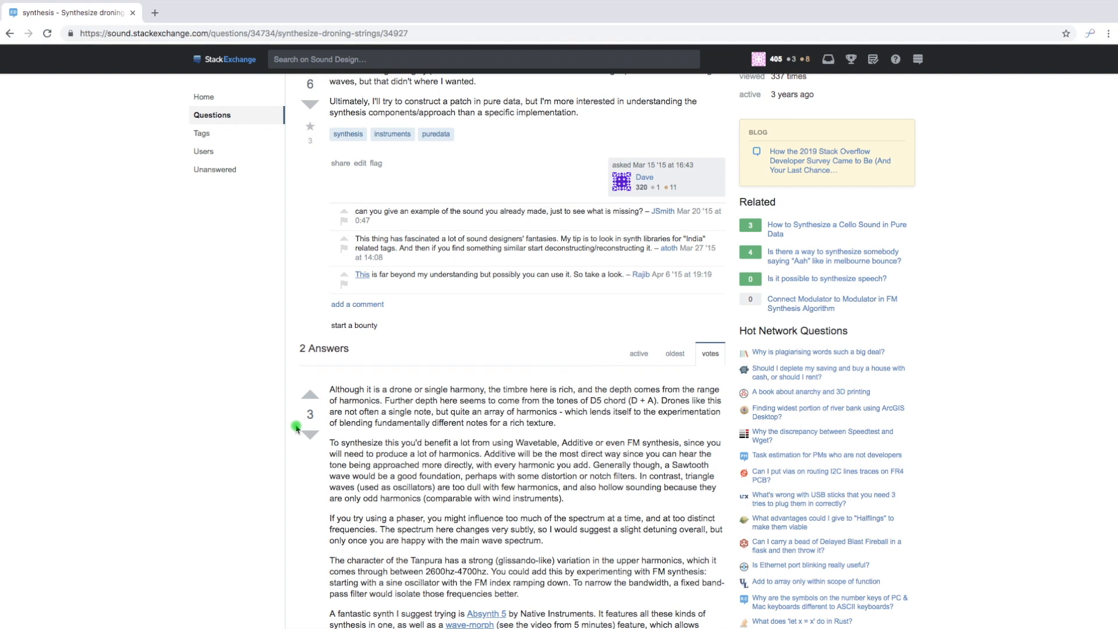
scroll(266, 388, up, 4)
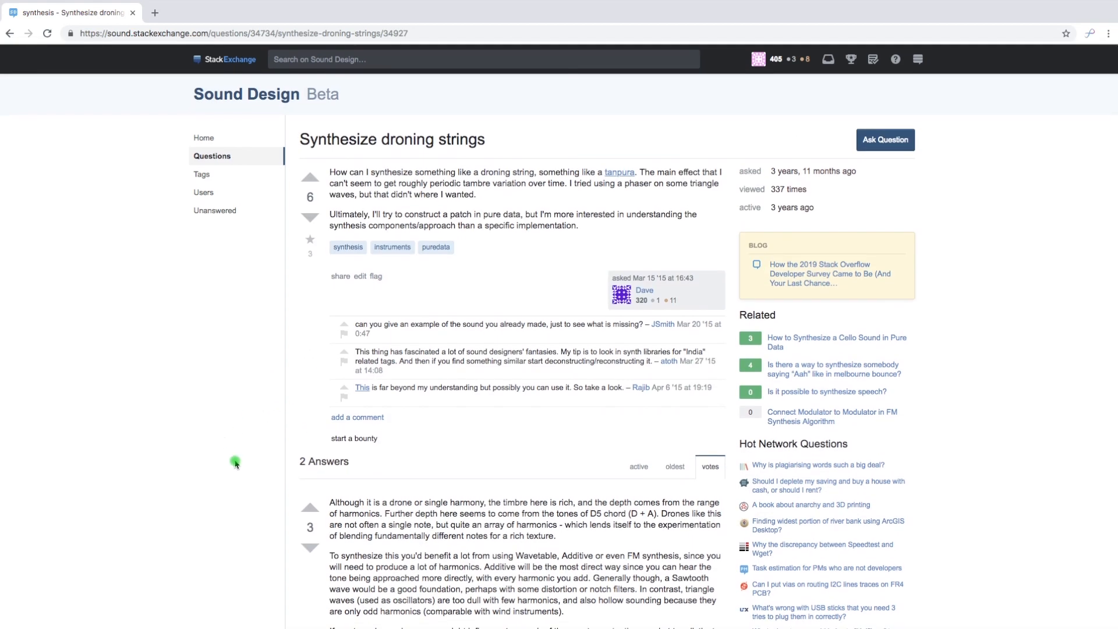
scroll(260, 468, down, 2)
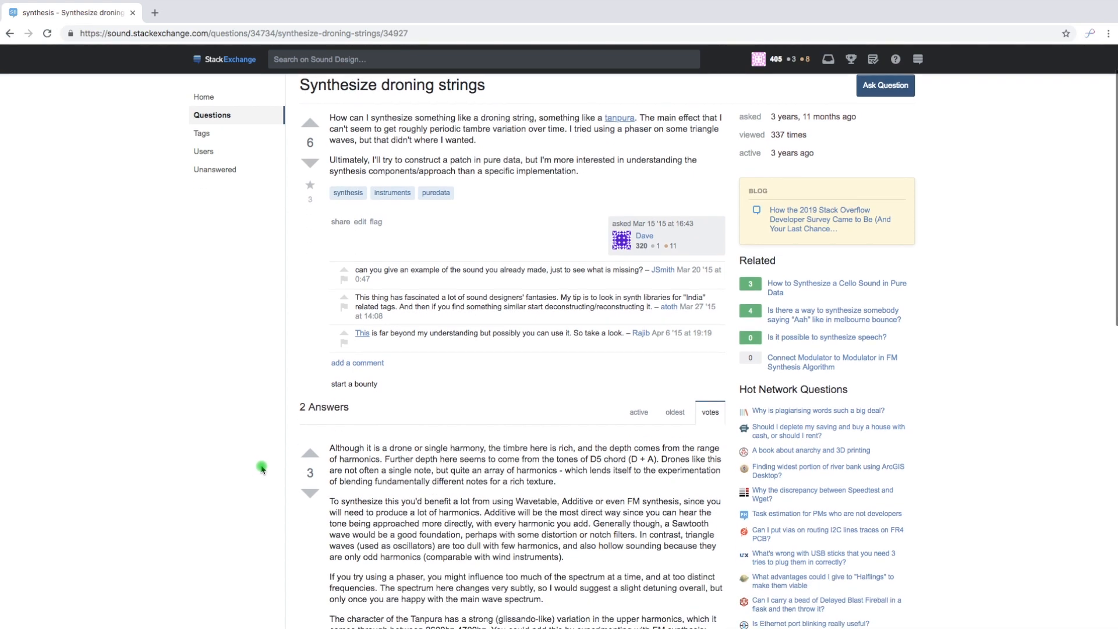
scroll(260, 467, up, 2)
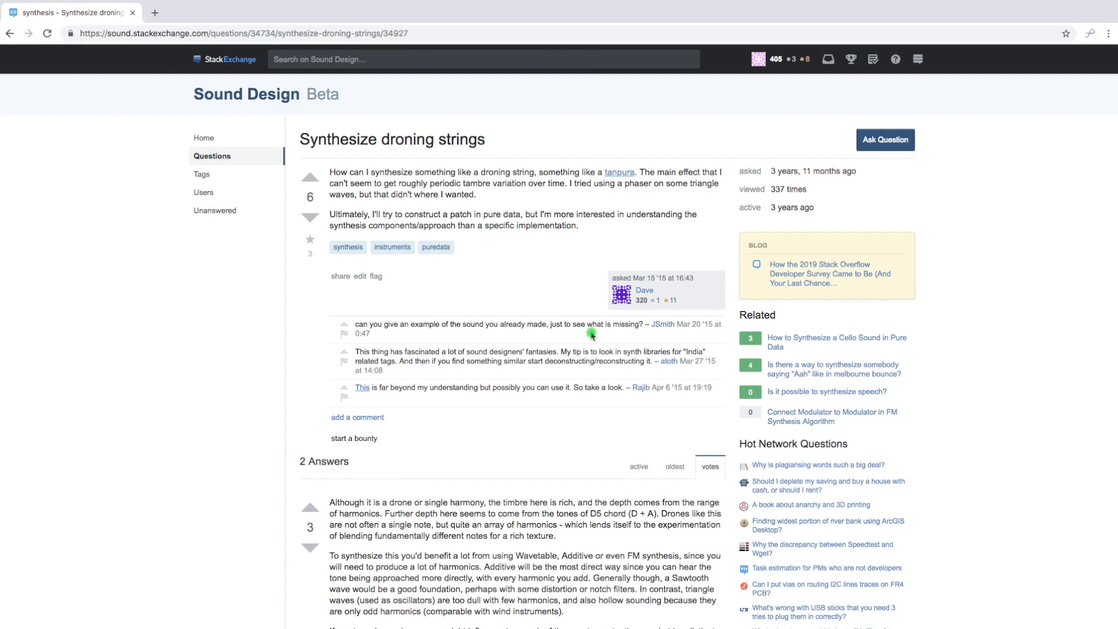
scroll(531, 421, down, 3)
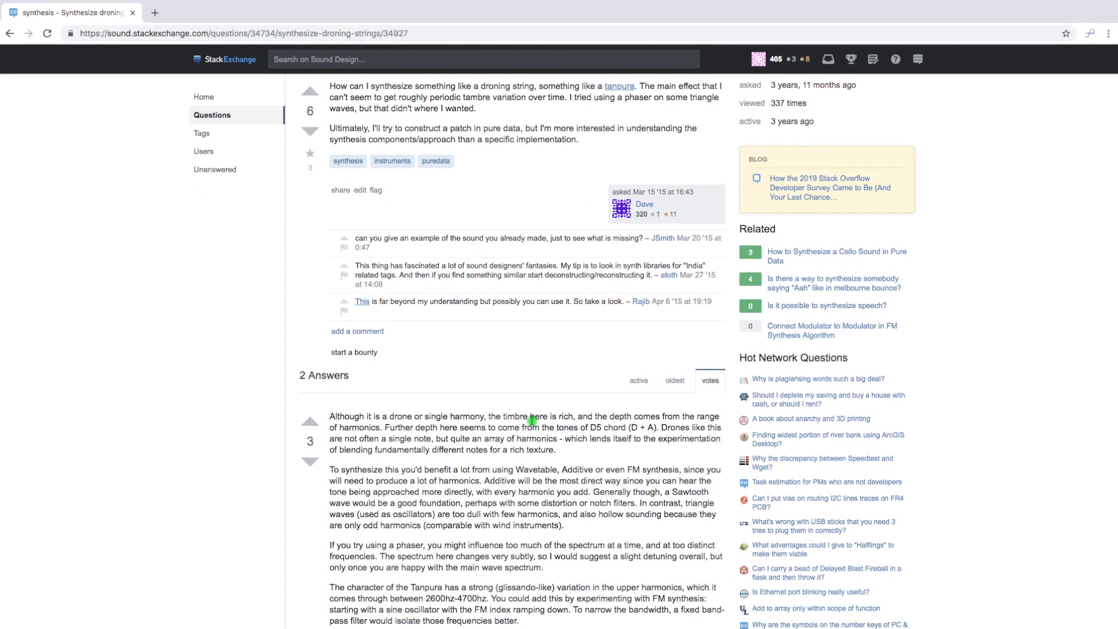
scroll(532, 421, up, 3)
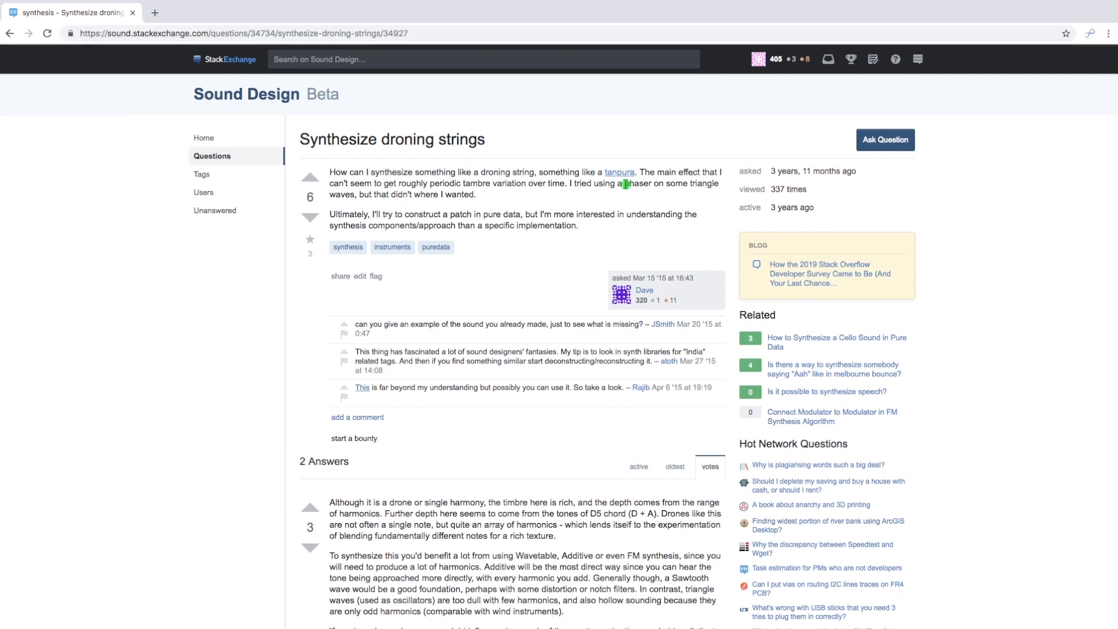
scroll(613, 318, down, 2)
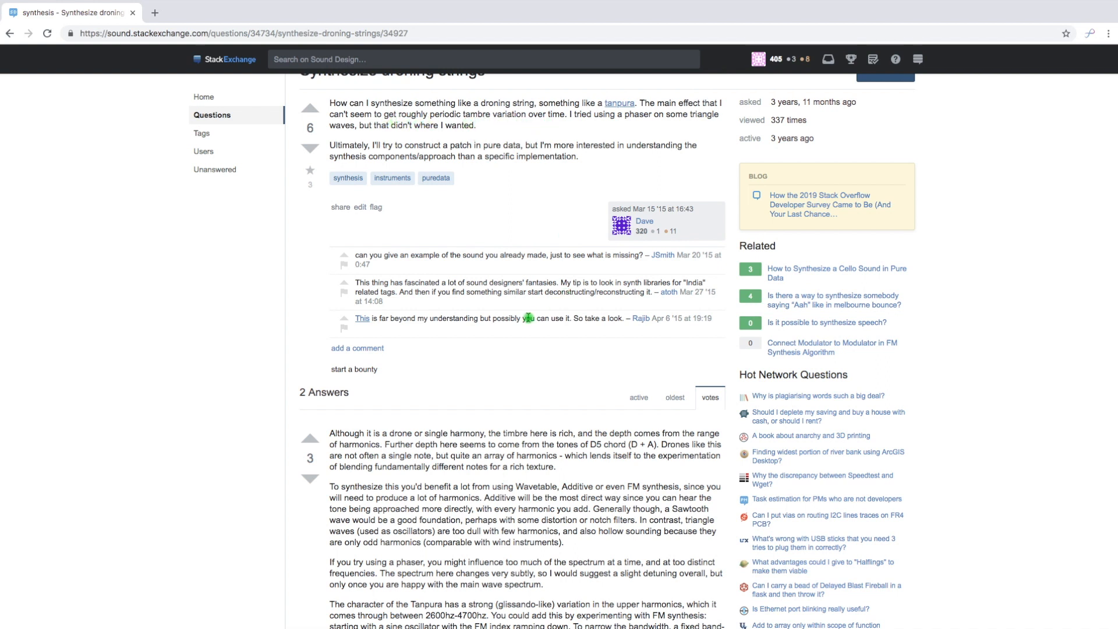
scroll(527, 318, down, 1)
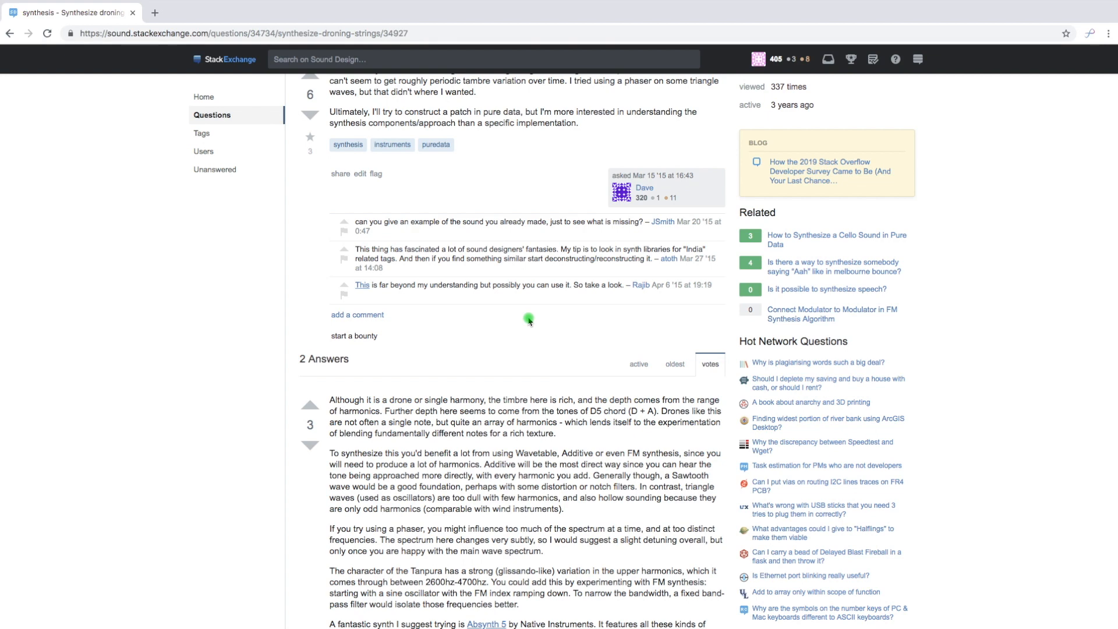
Read the top-voted answer for its advice on harmonics, FM synthesis, filtering and wave morphing, and return to the question
scroll(529, 320, down, 5)
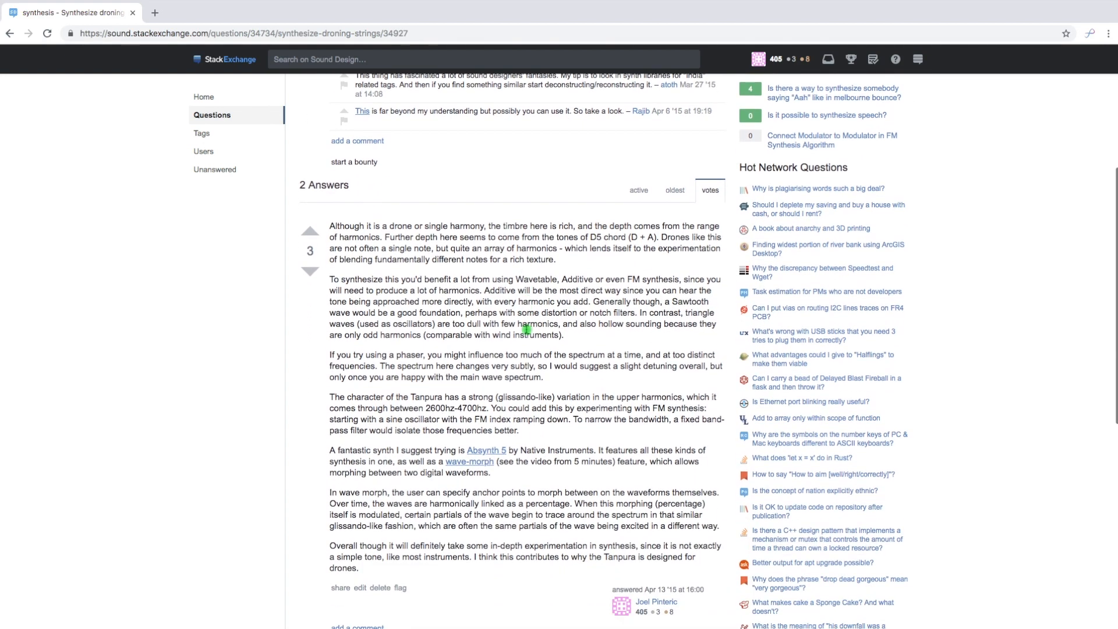
scroll(527, 329, down, 2)
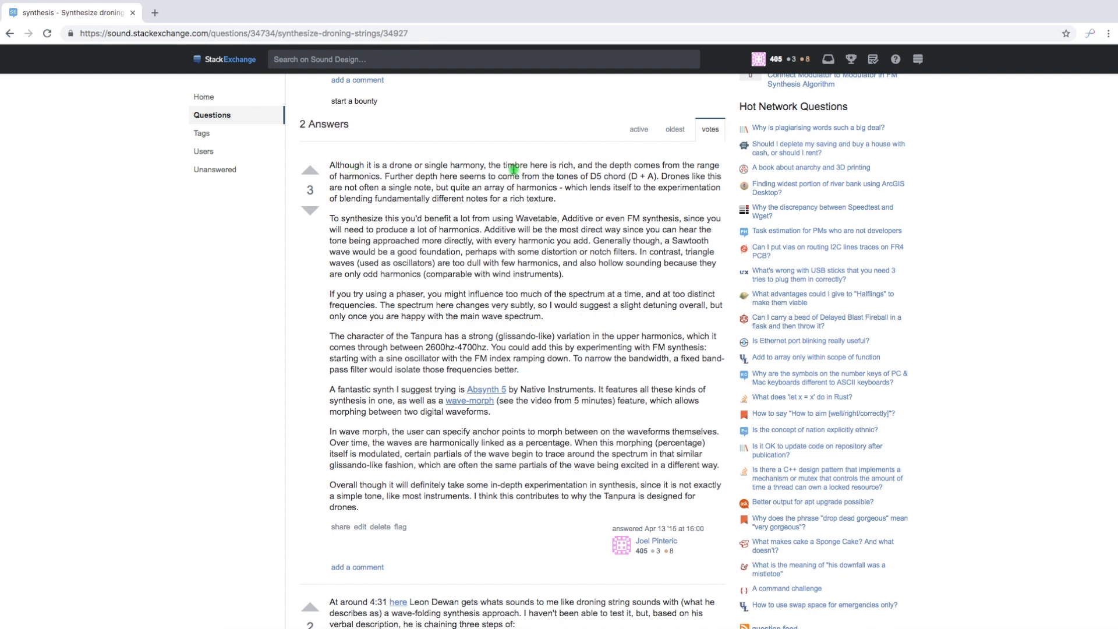
scroll(513, 169, up, 1)
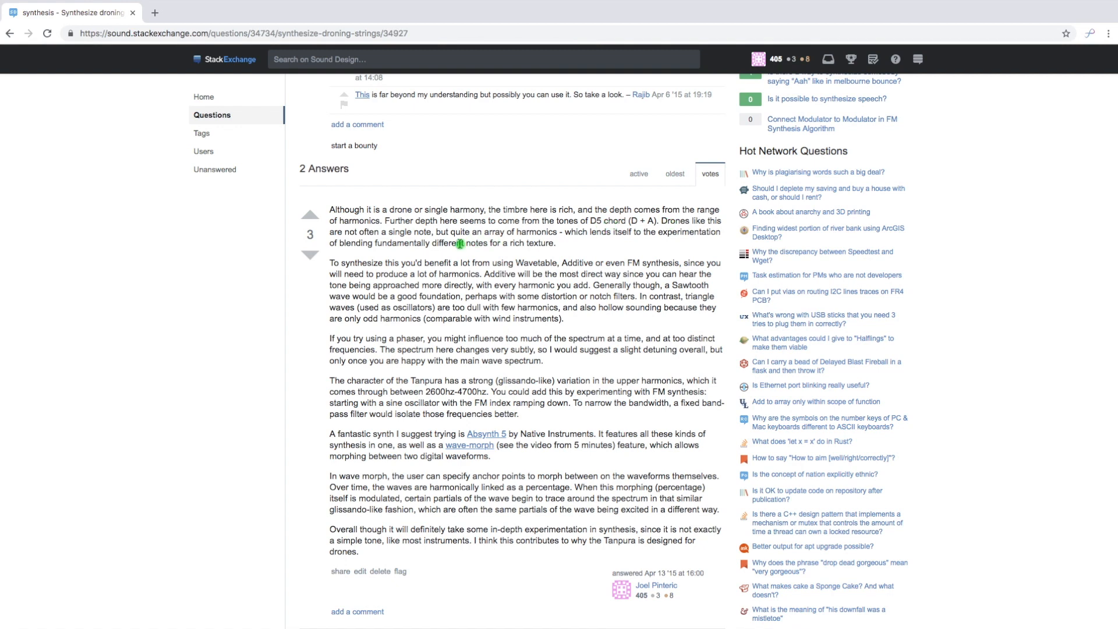
scroll(460, 244, down, 1)
scroll(459, 243, down, 3)
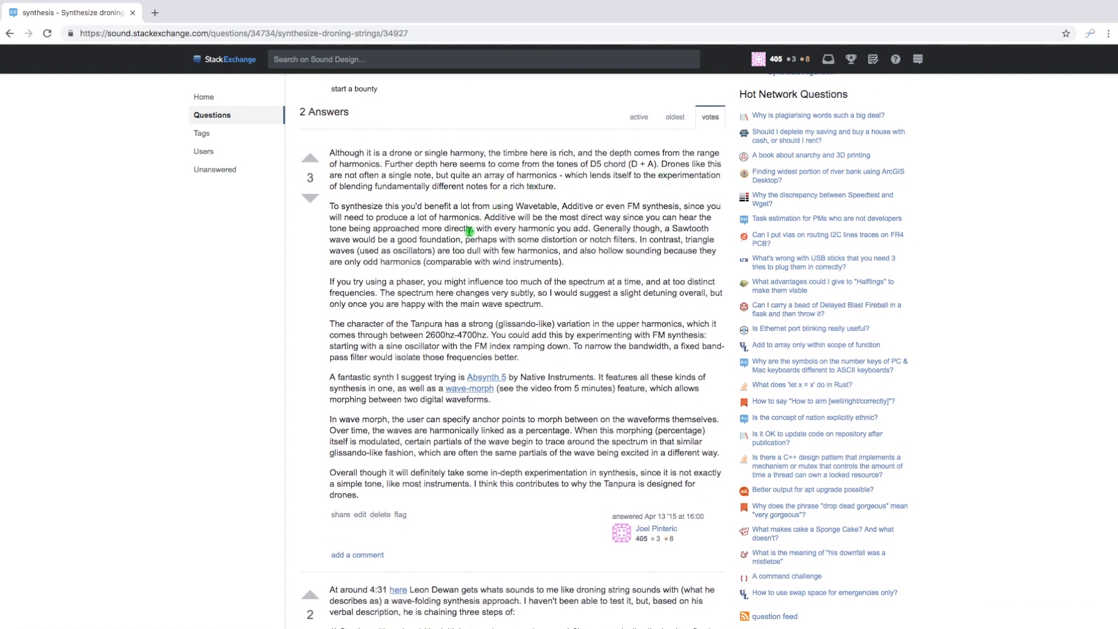
scroll(469, 232, up, 3)
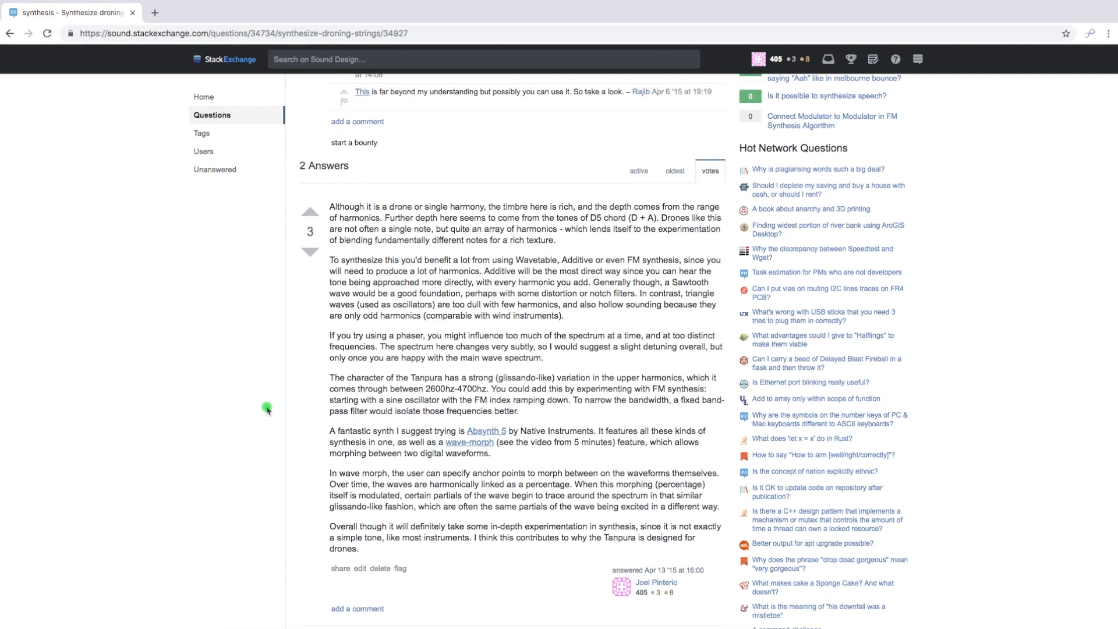
scroll(267, 409, up, 10)
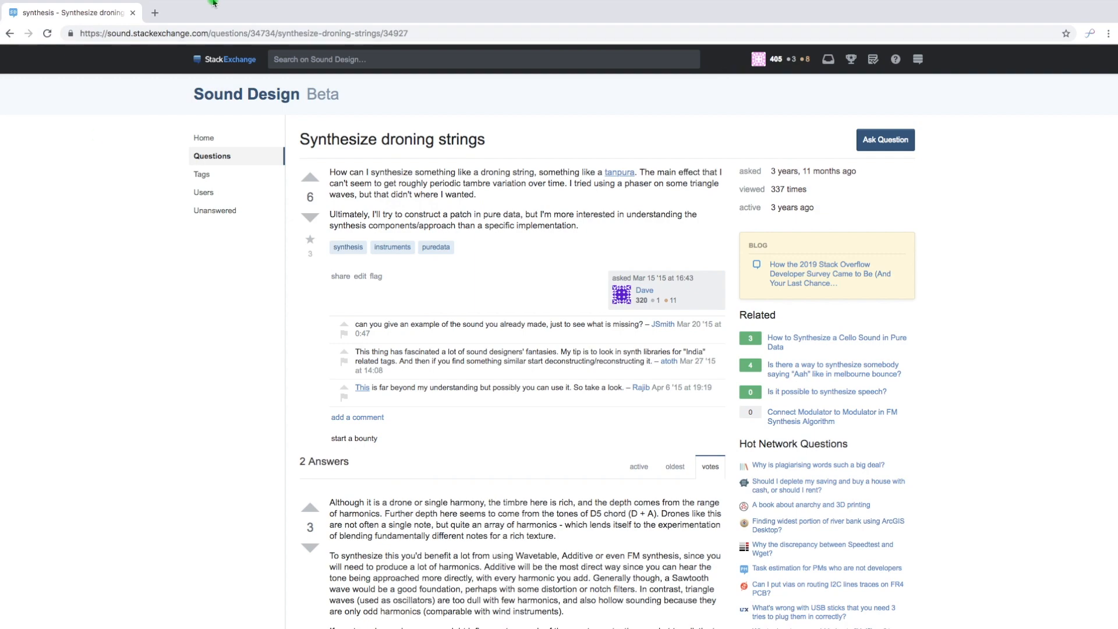
Switch to Logic Pro X and show oscillator A's main settings in the Drone patch, shifting the Absynth 5 window slightly
mouse_move(214, 3)
click(39, 20)
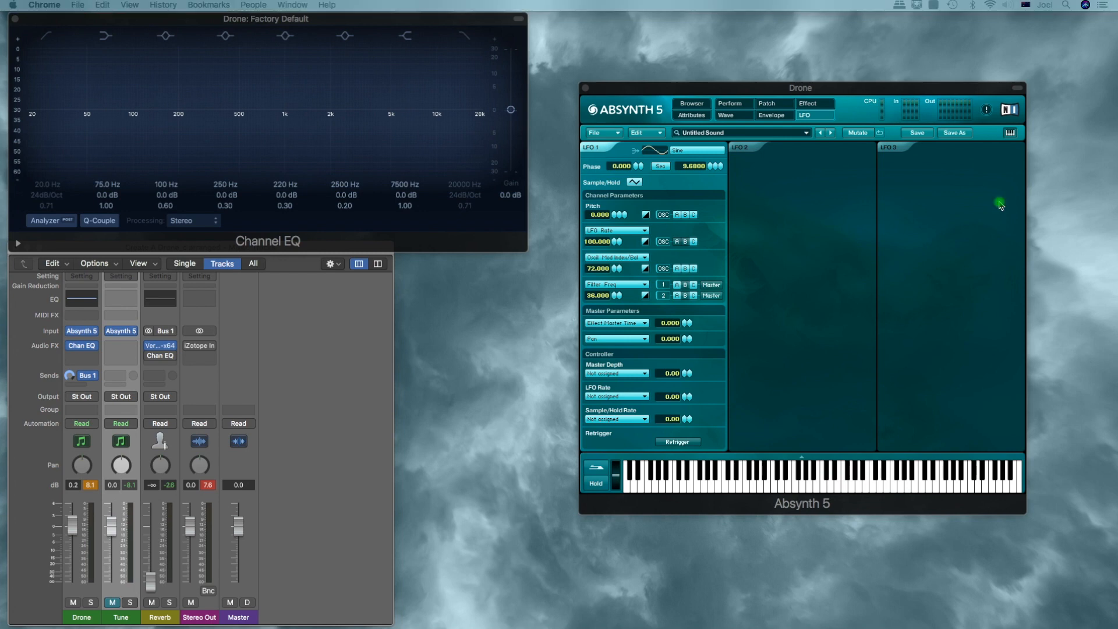
click(787, 106)
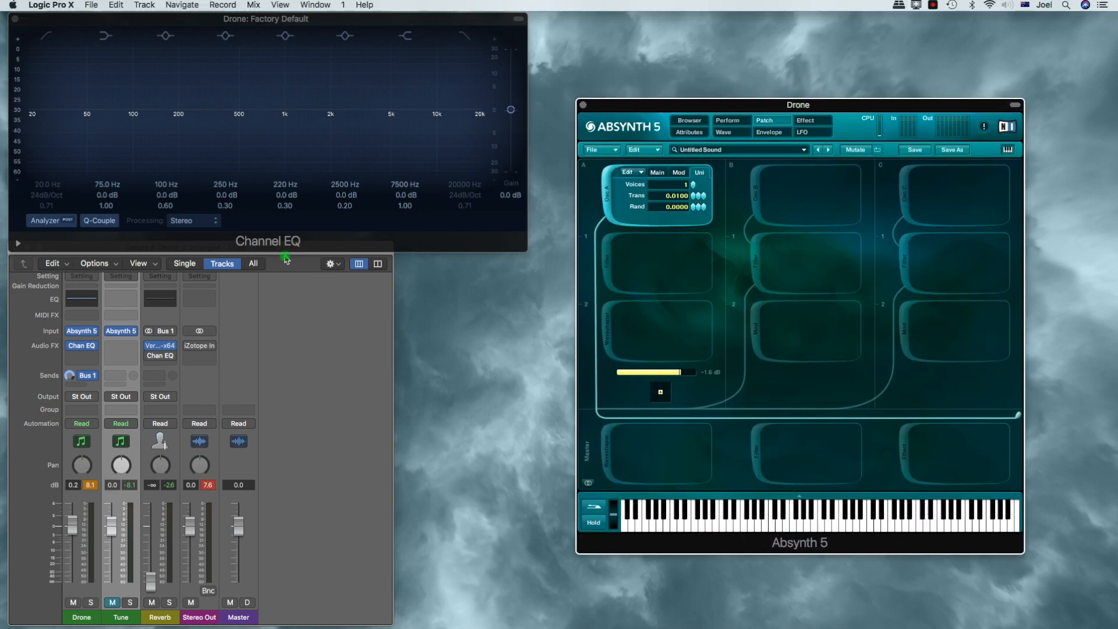
click(654, 173)
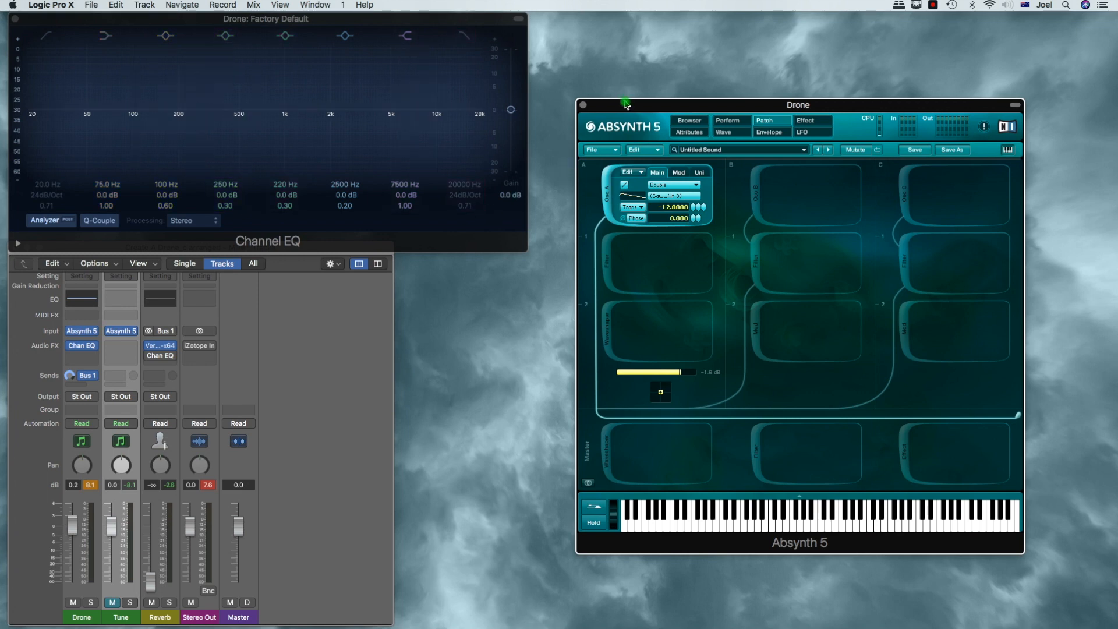
drag(626, 104, 613, 107)
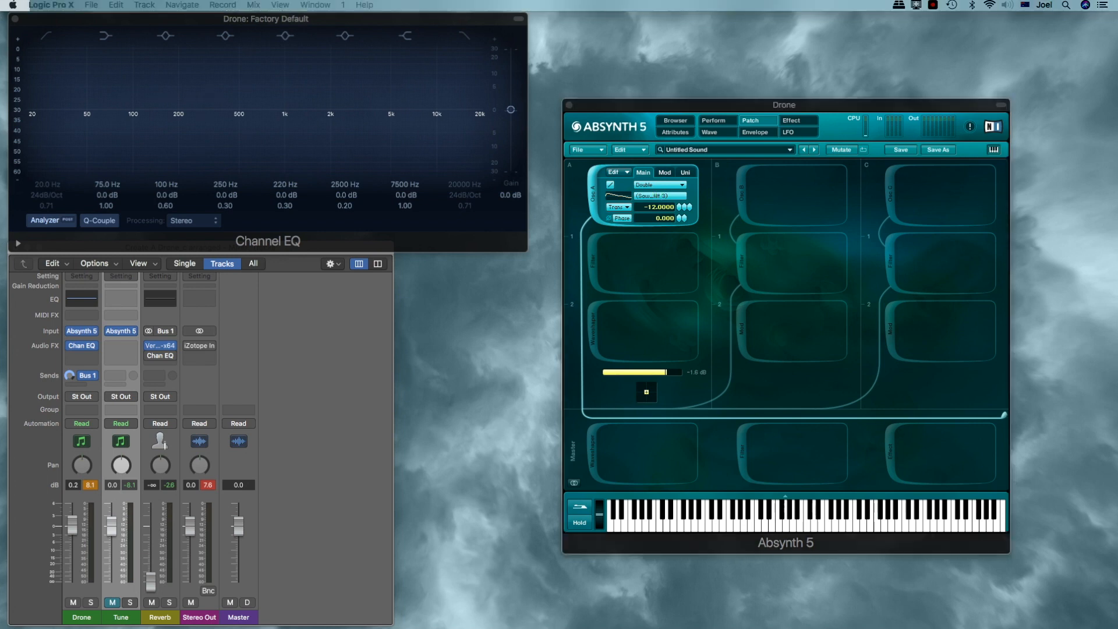
Unmute the Tune channel and place its Absynth 5 window beside the mixer, in front of the Drone window
click(82, 617)
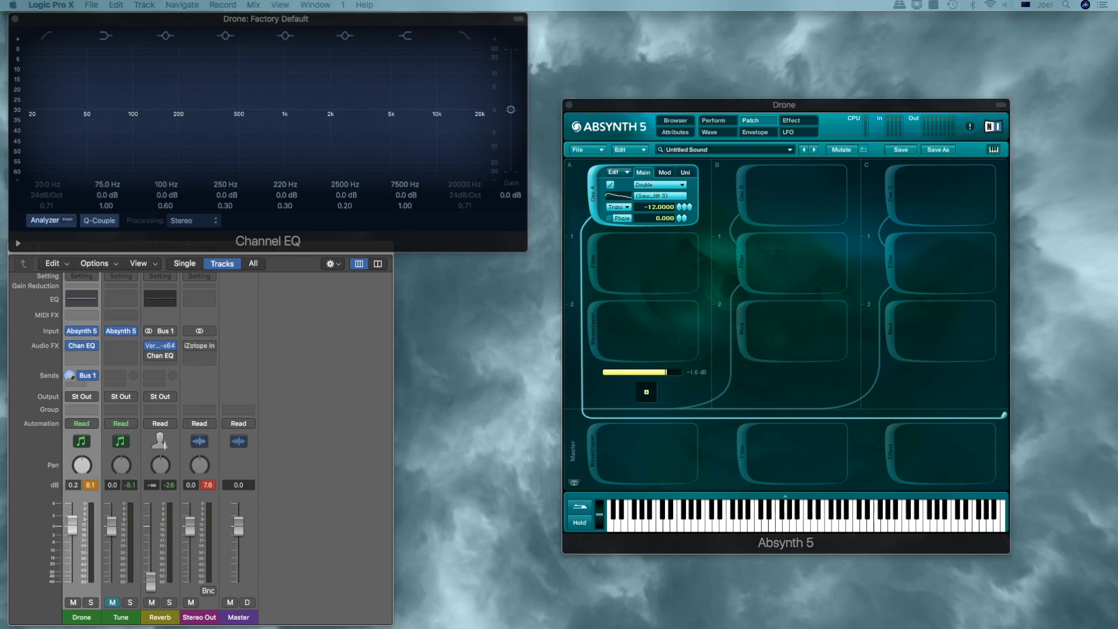
click(120, 617)
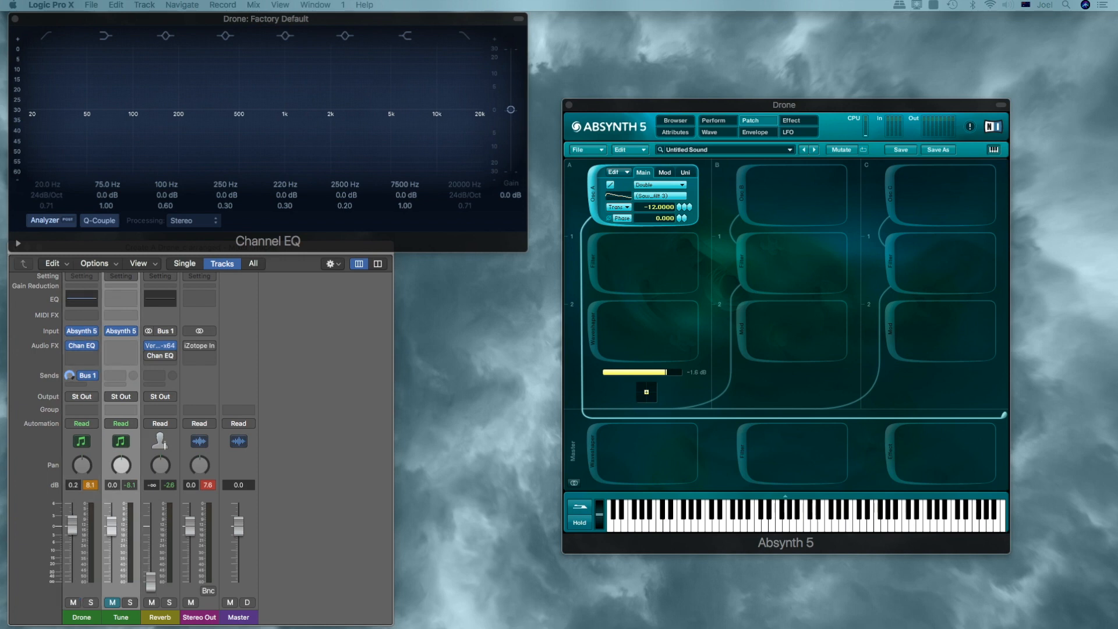
key(m)
drag(315, 99, 440, 111)
click(799, 106)
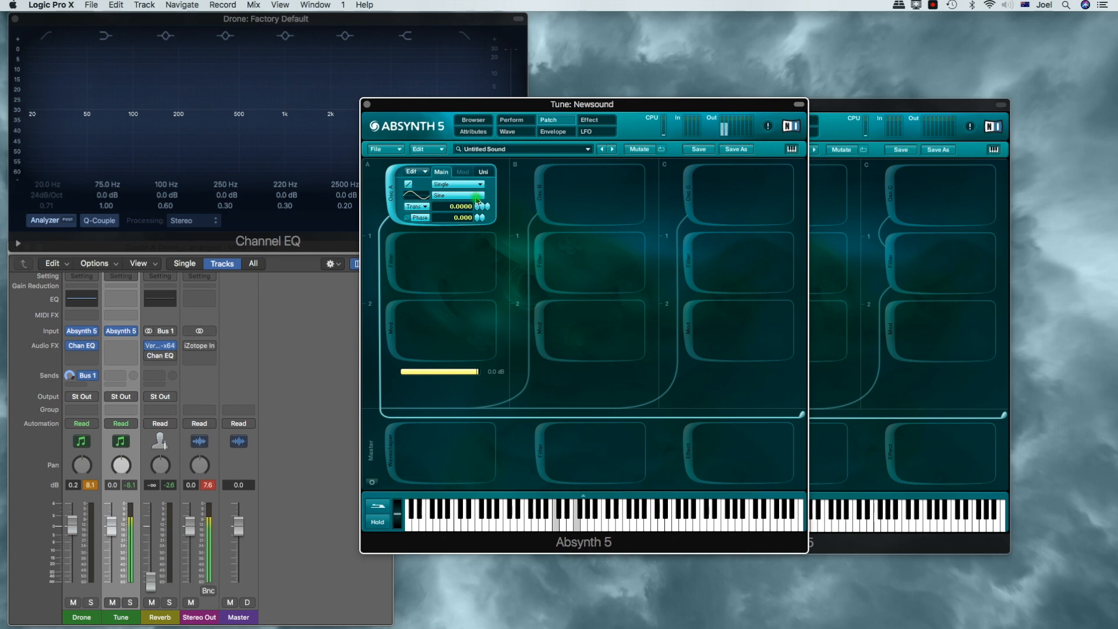
Set oscillator A's unison transposition in the Tune patch to 0.0100 with 2 voices
click(480, 174)
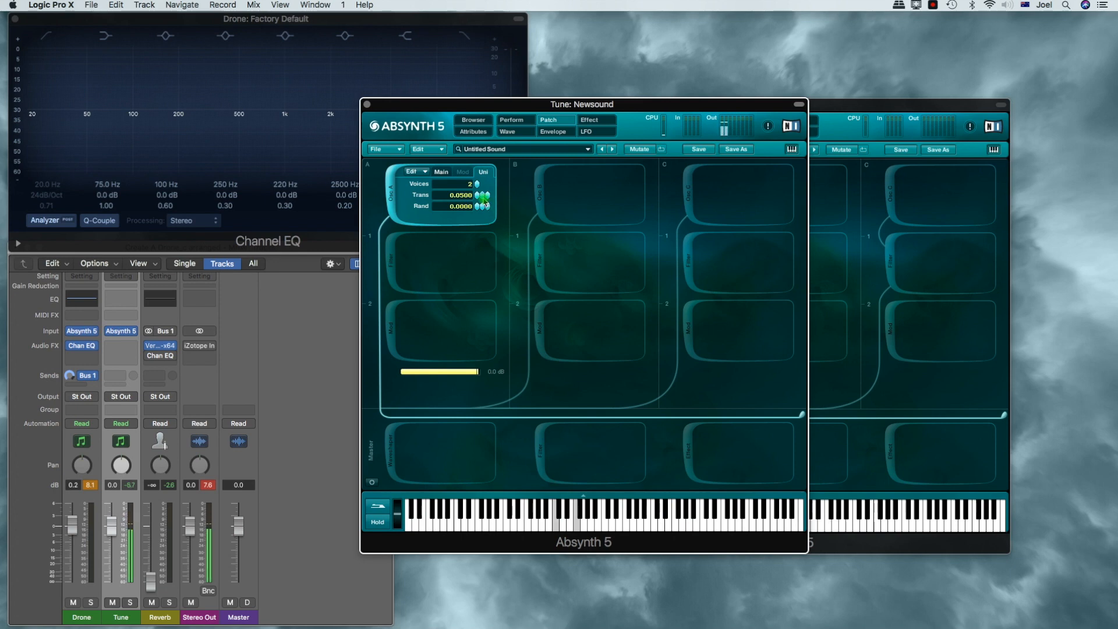
drag(484, 199, 485, 206)
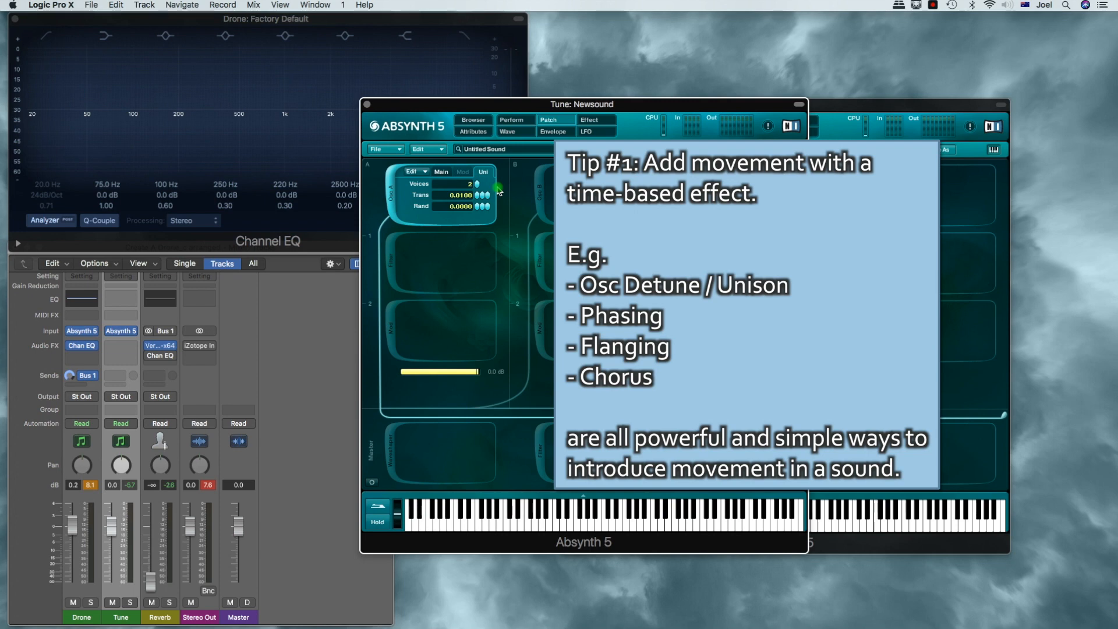
Create a new wave for oscillator A in the Tune patch, draw two extra low harmonics in its spectrum, and return to the patch
click(452, 170)
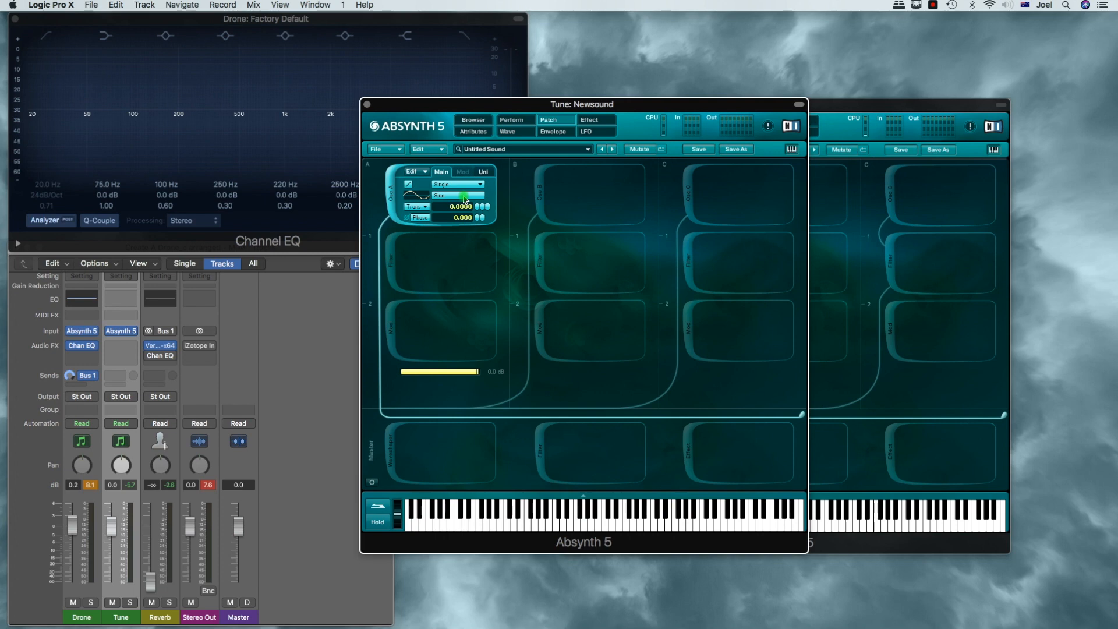
click(464, 200)
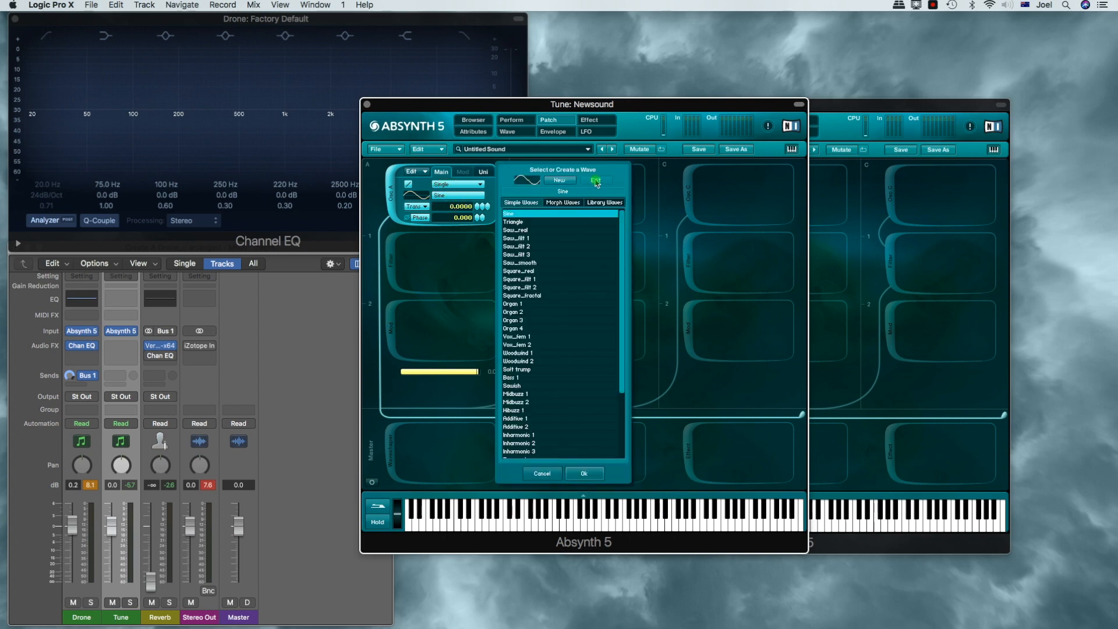
click(567, 178)
click(558, 169)
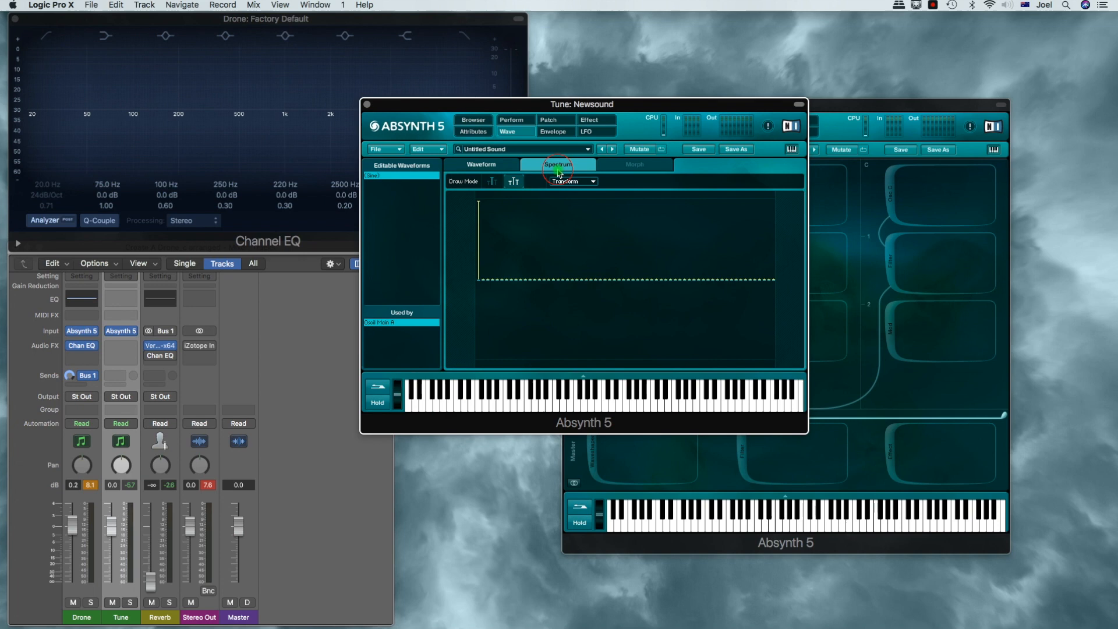
click(482, 220)
click(487, 234)
click(547, 120)
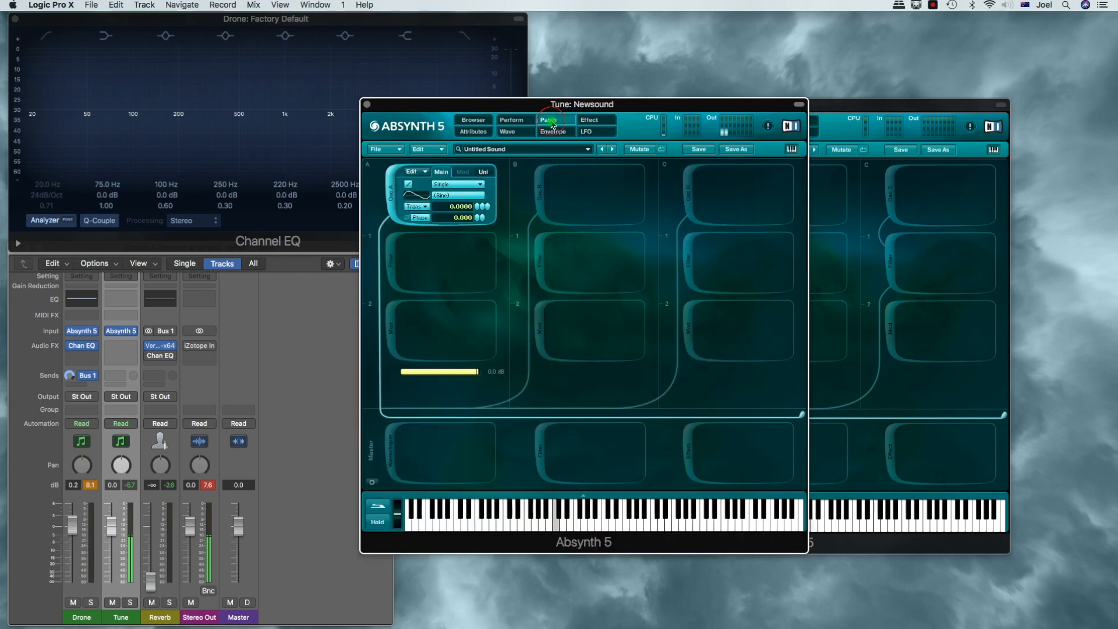
Demonstrate detuning on oscillator A in the Tune patch by adjusting its unison voices and unison transposition
click(484, 171)
drag(453, 196, 453, 193)
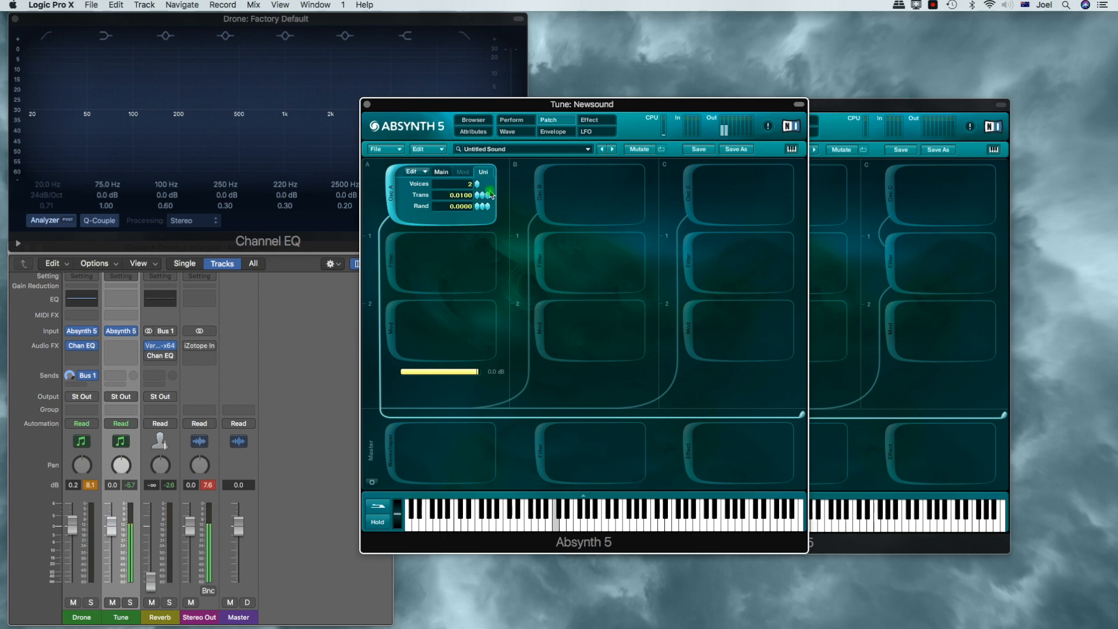
click(477, 184)
click(485, 196)
click(483, 196)
Try out the Aetherizer effect in the Tune patch by switching it on and off again
click(589, 120)
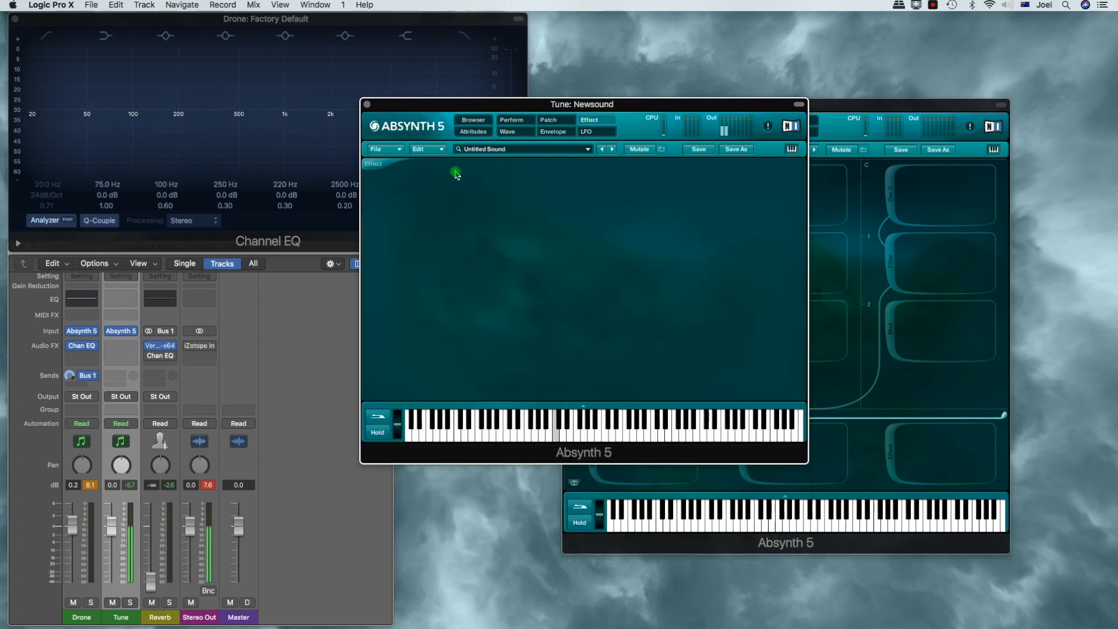
click(379, 167)
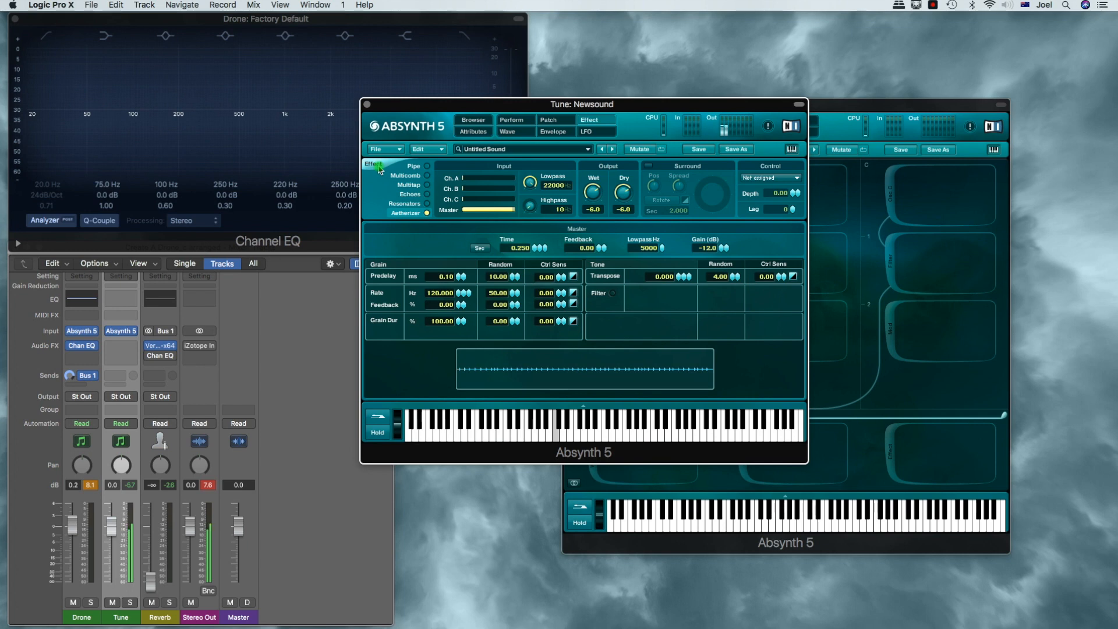
click(379, 167)
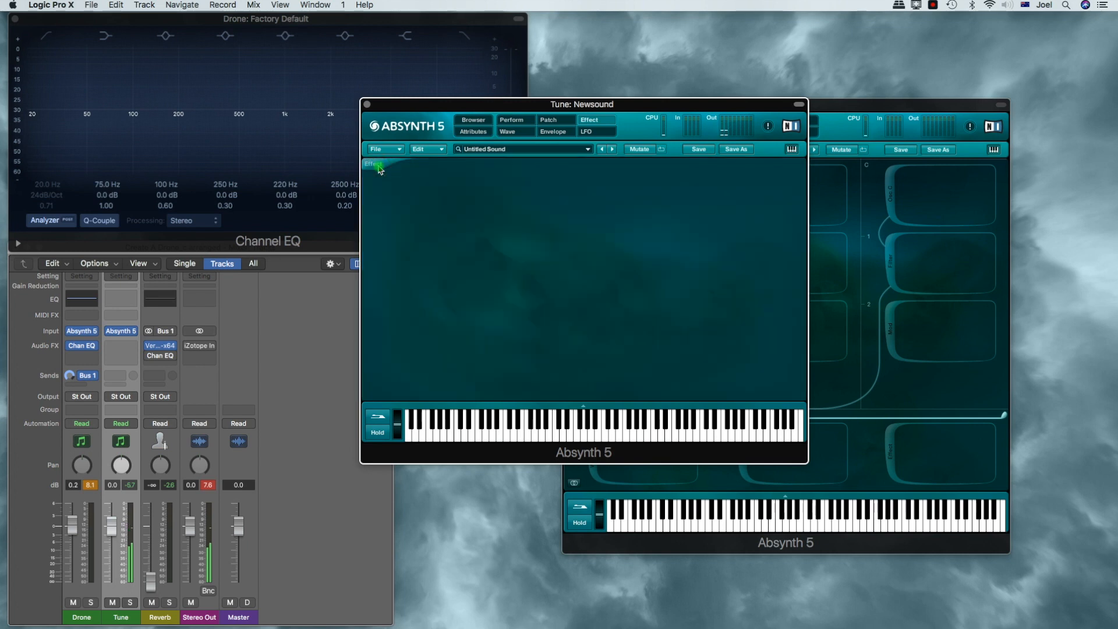
Close the Tune patch's window, mute the Tune channel, and return to the Drone channel with its Absynth 5 window shifted slightly
click(367, 105)
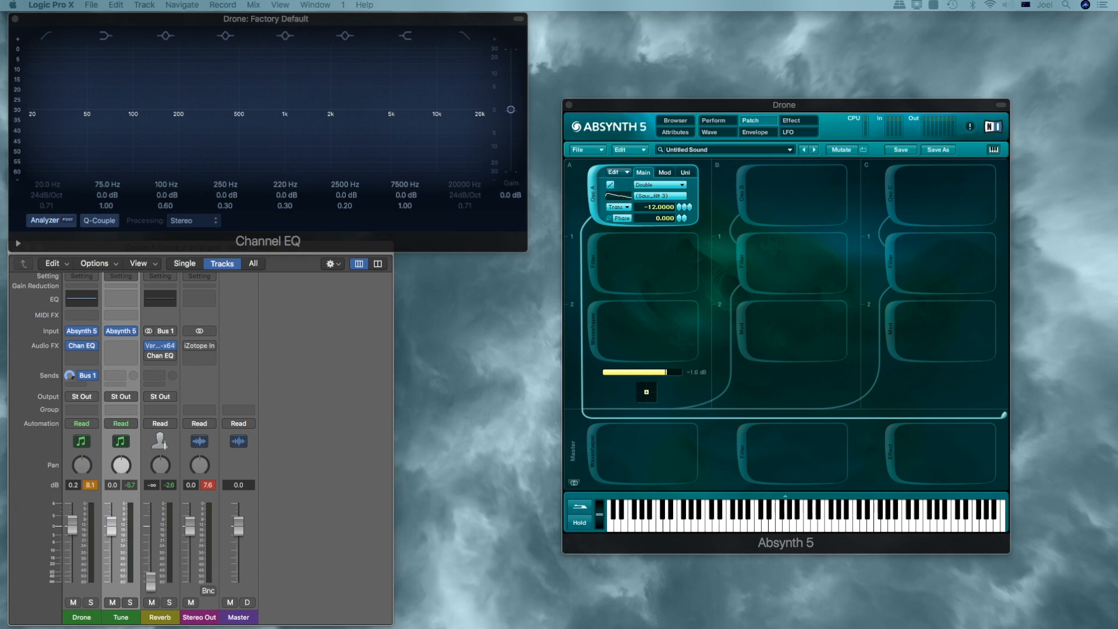
key(m)
key(Left)
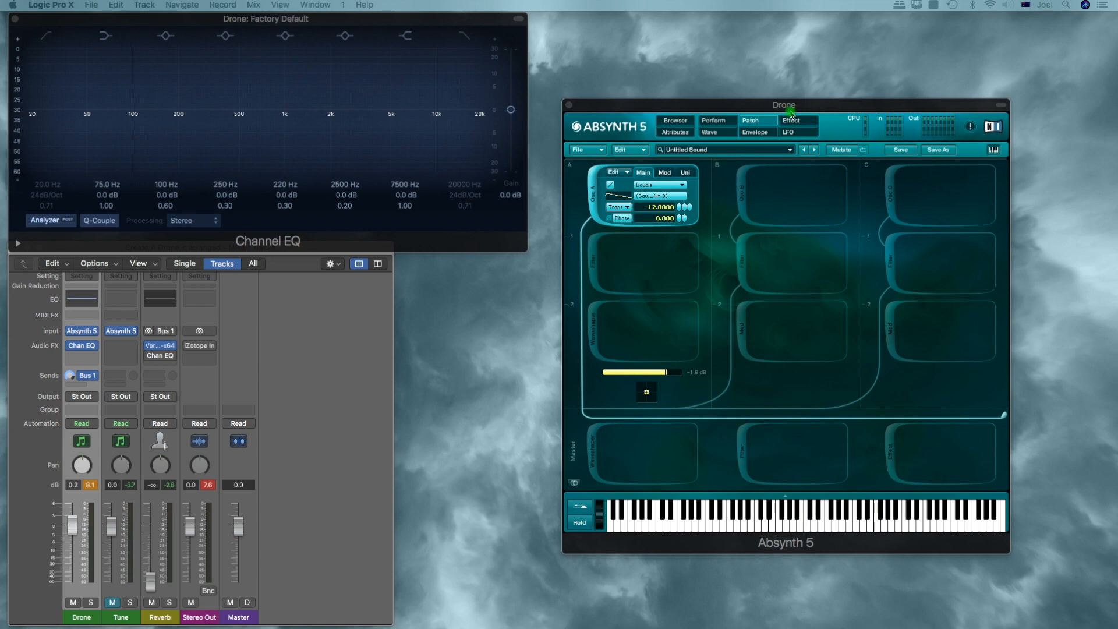
drag(790, 111, 773, 116)
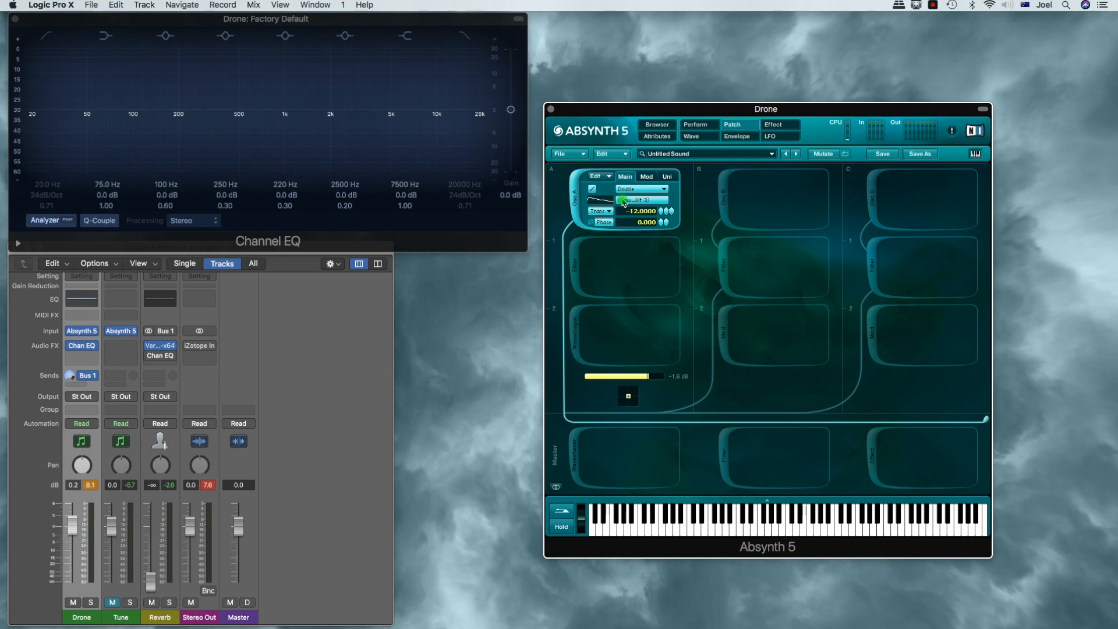
Set the modulation balance of oscillator A in the Drone patch to 0.0000 and return to the oscillator's main settings
click(646, 176)
click(622, 177)
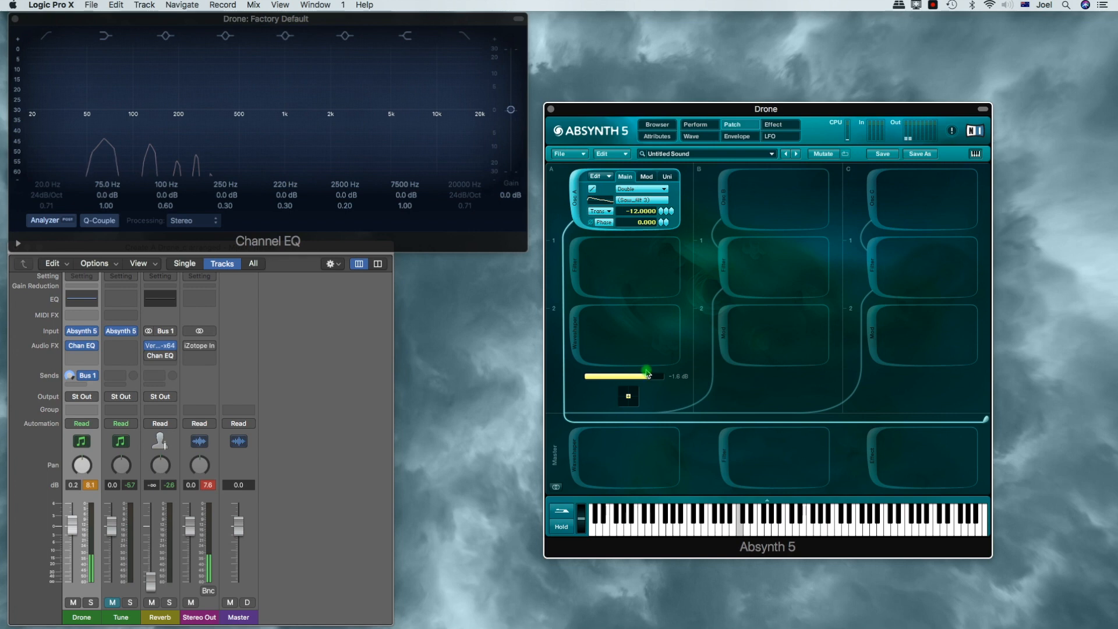
click(648, 176)
drag(654, 189, 663, 199)
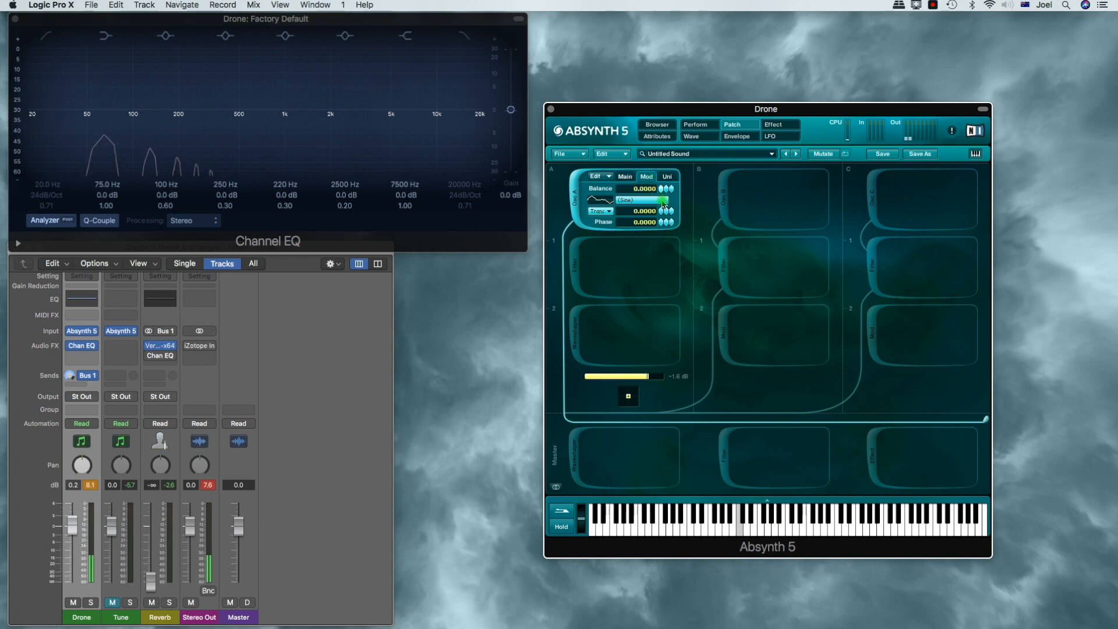
click(629, 177)
Shift the Channel EQ's analyzer scale down to the 35 to 95 range and enable the master waveshaper in the Drone patch
click(502, 165)
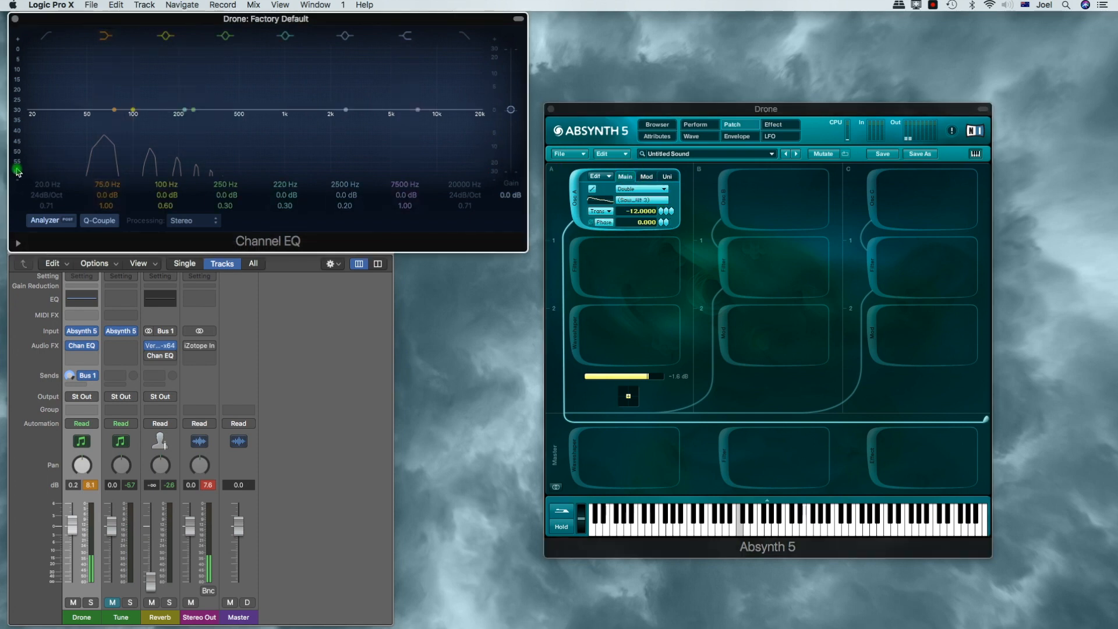
drag(21, 168, 11, 95)
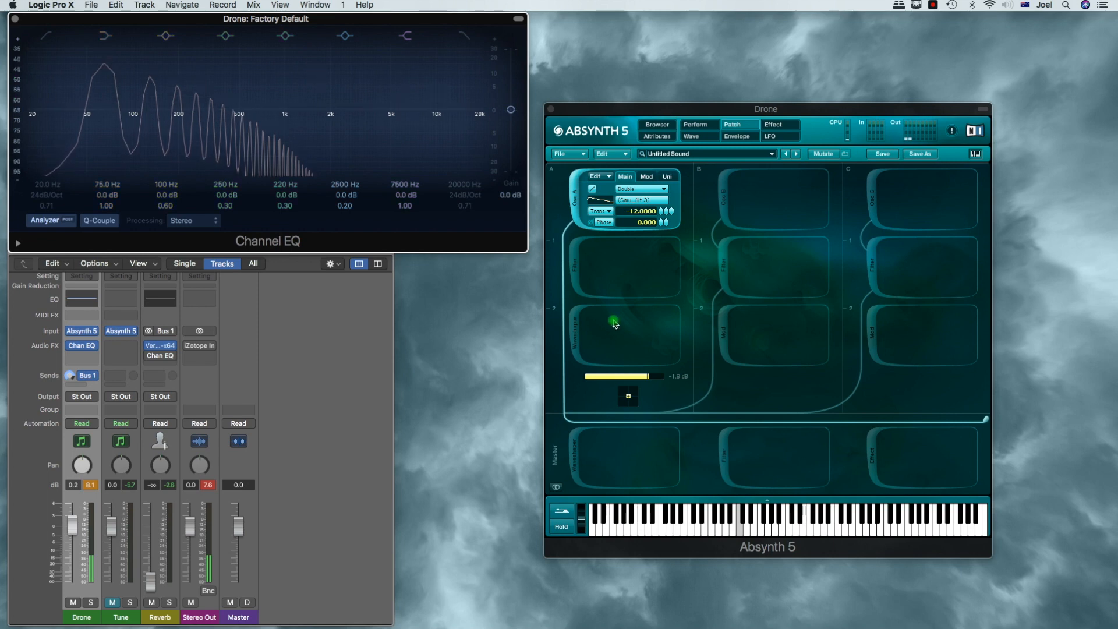
click(574, 461)
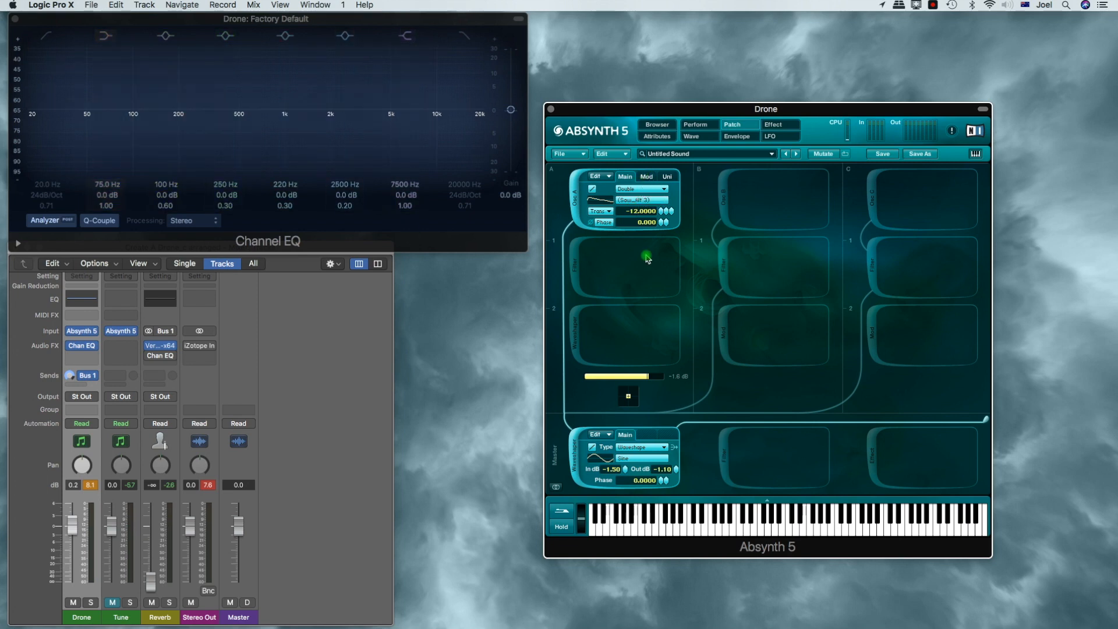
Examine the waveform and harmonic spectrum of oscillator A's main sawtooth wave and return to the patch
click(633, 201)
click(783, 187)
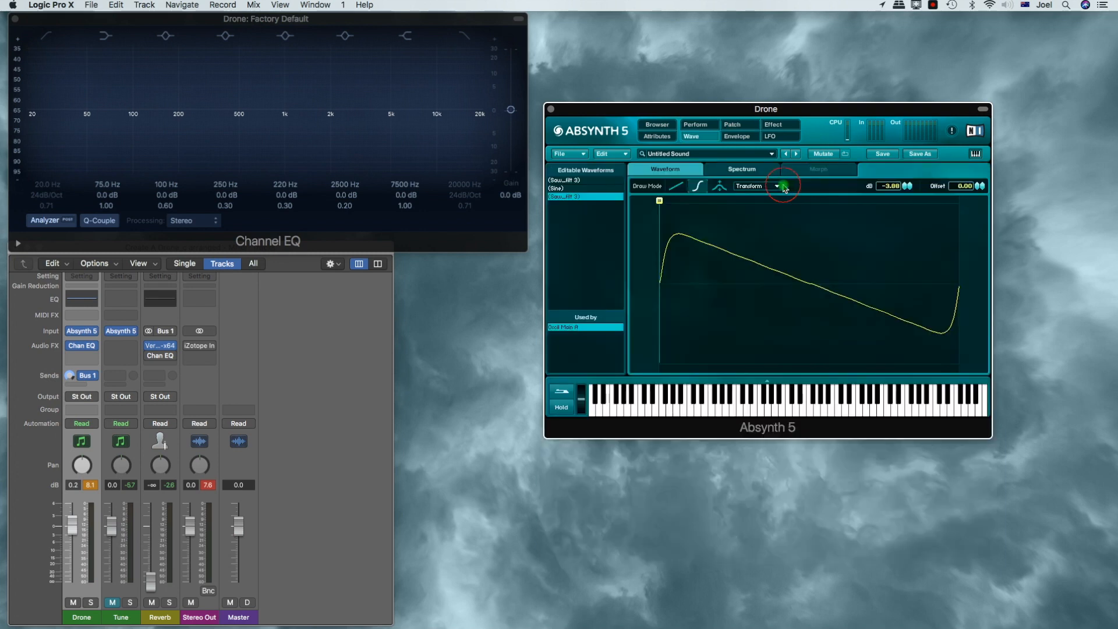
click(744, 170)
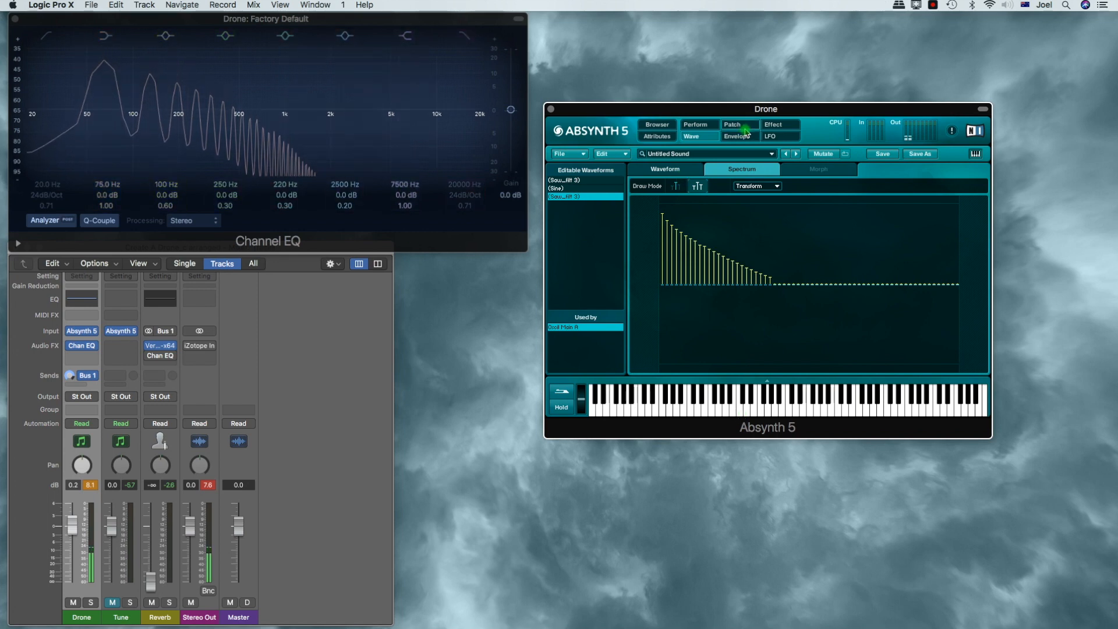
click(732, 124)
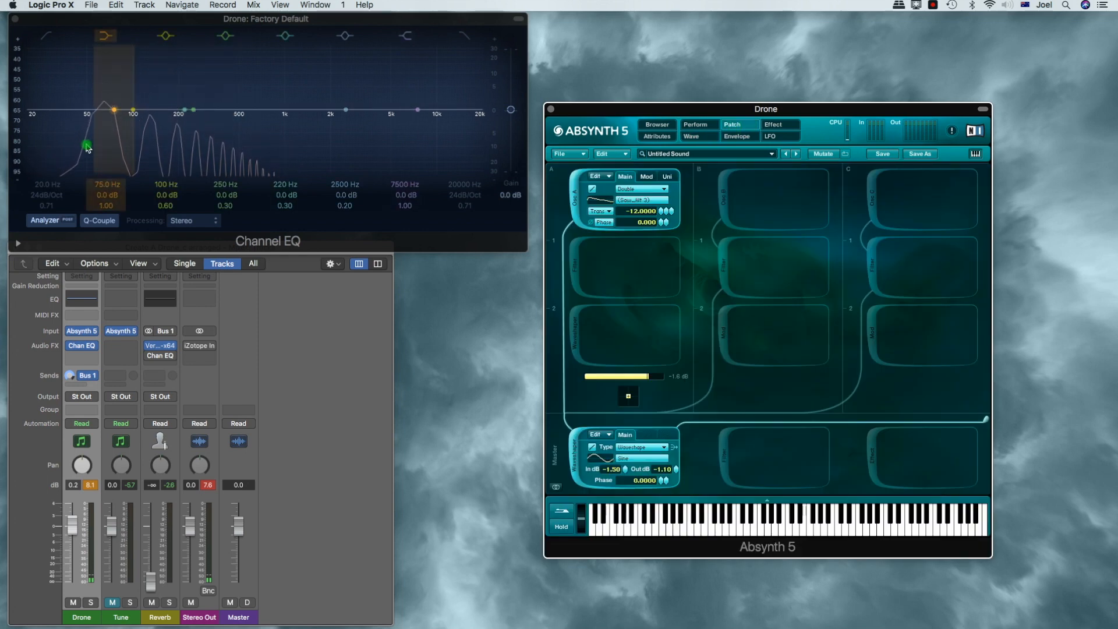
Raise oscillator A's modulation balance in the Drone patch to 0.1100, glance at its unison settings, and raise the balance to 0.6700
click(647, 176)
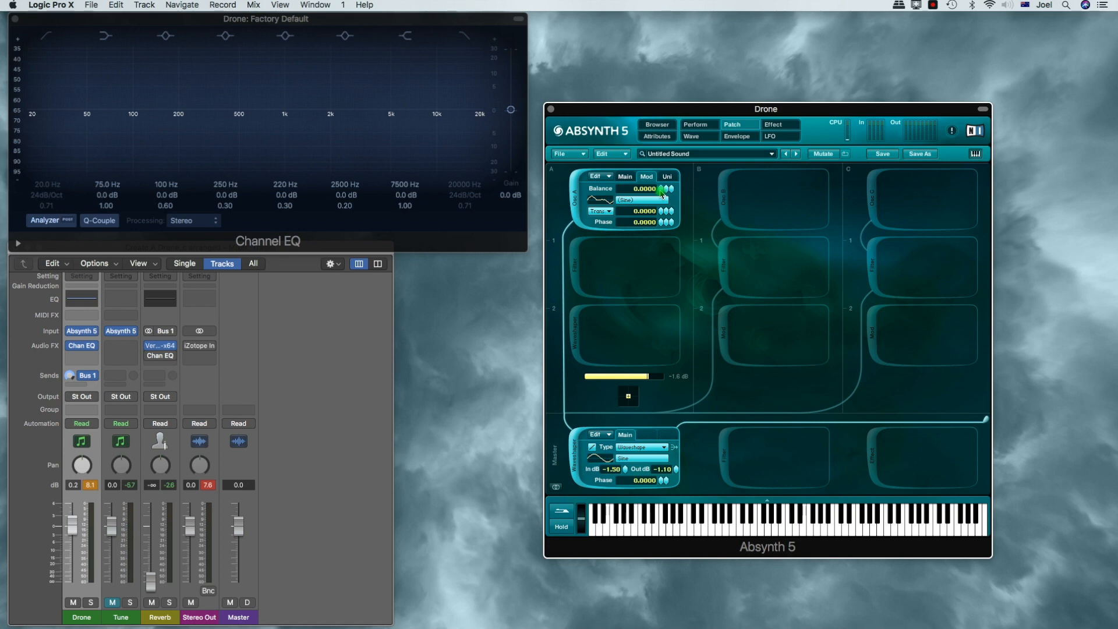
drag(661, 194, 660, 182)
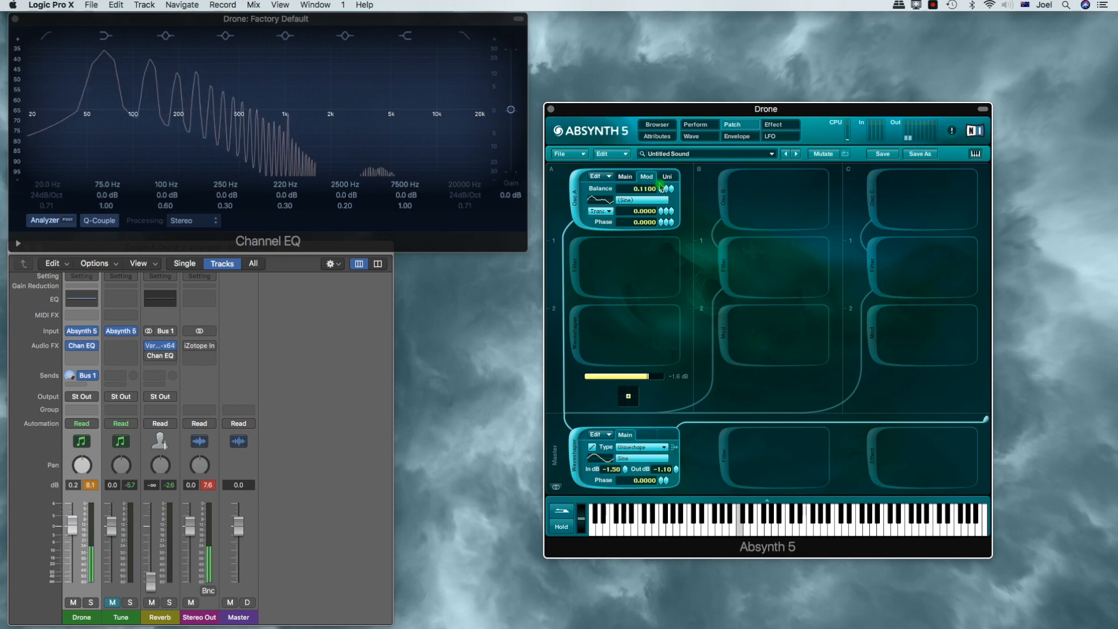
click(662, 177)
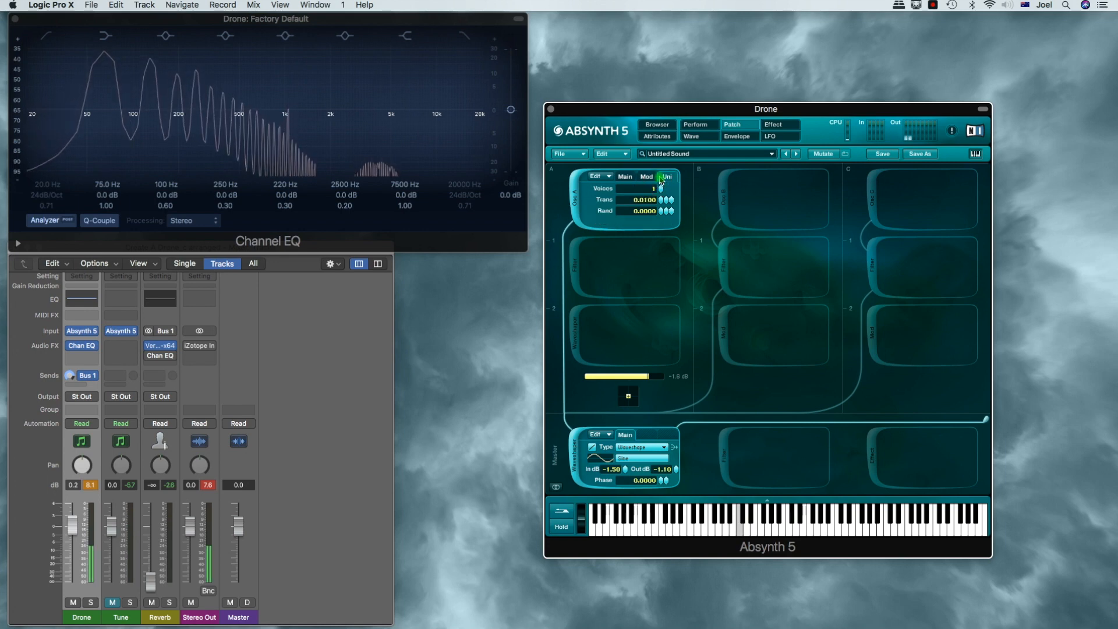
click(646, 176)
drag(662, 194, 664, 170)
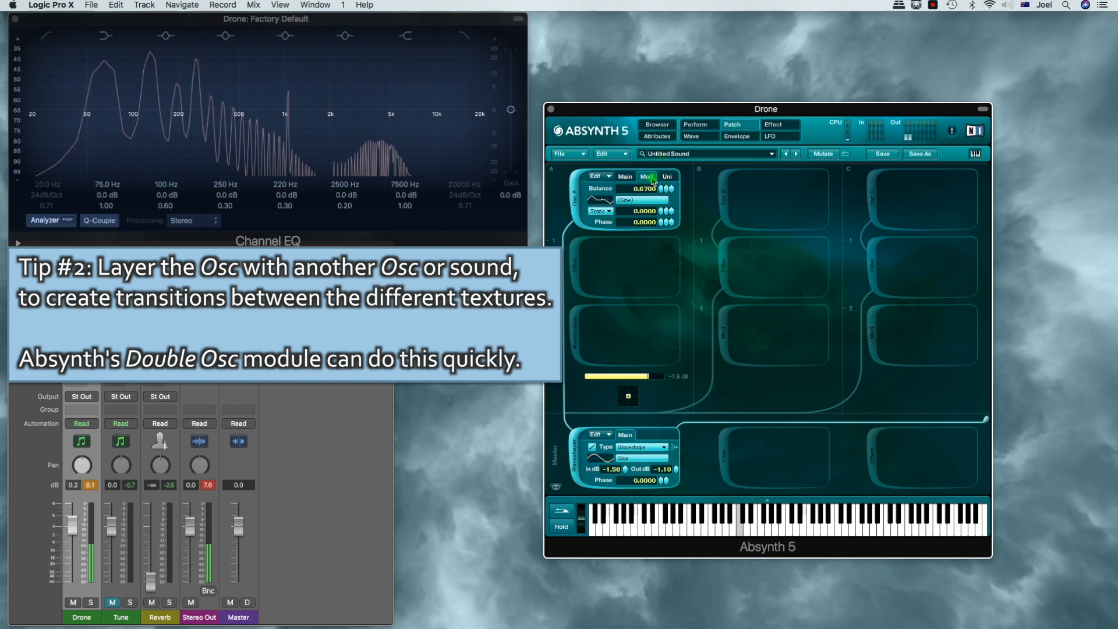
Check LFO 1's modulation depth for the oscillator balance in the Drone patch and return to the patch view
click(771, 137)
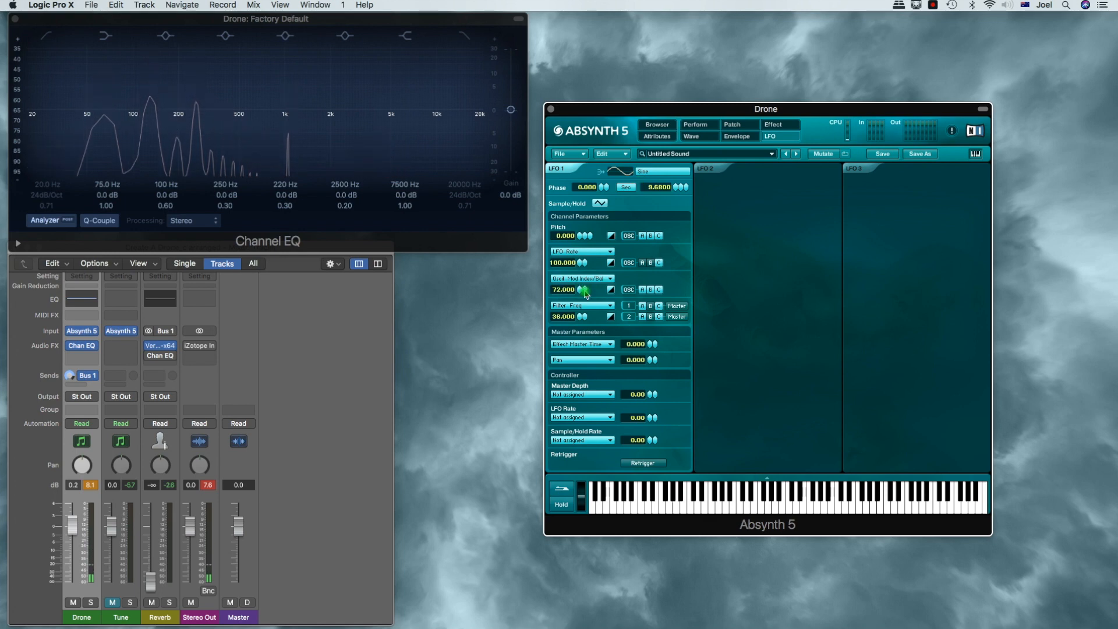
click(742, 127)
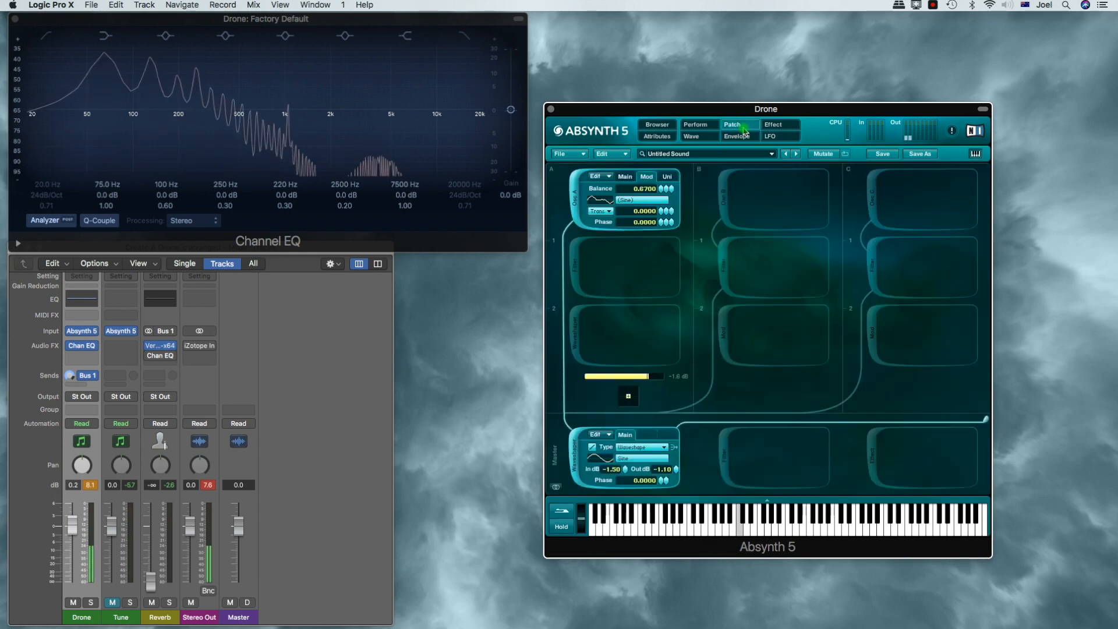
Lower the isolated harmonic beyond the first two in the spectrum of oscillator A's modulation wave and return to the patch
click(644, 201)
click(773, 187)
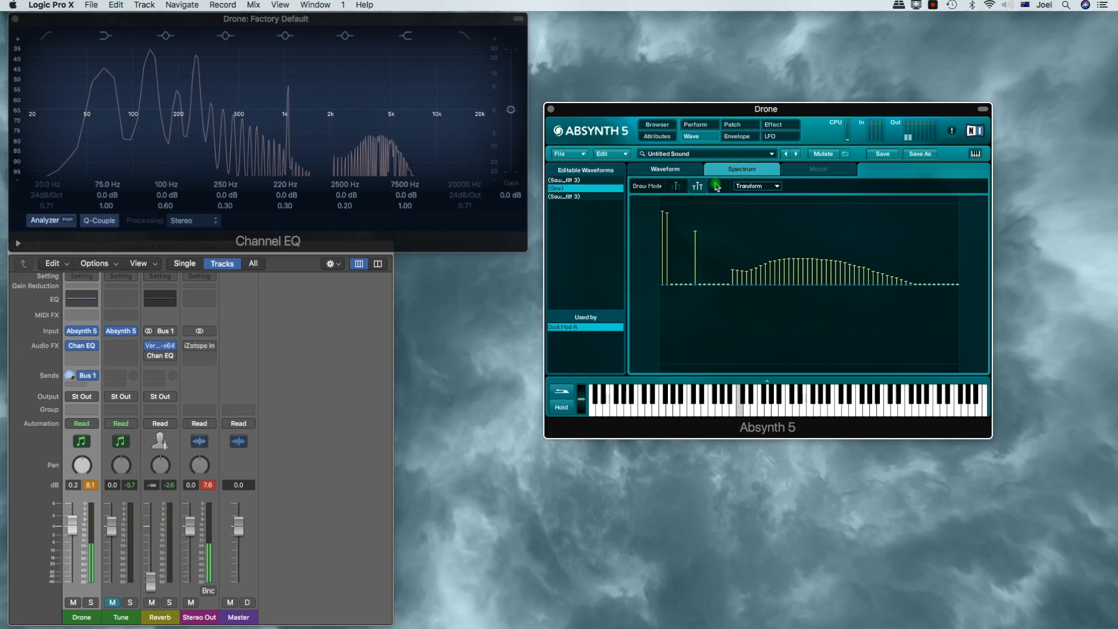
click(694, 256)
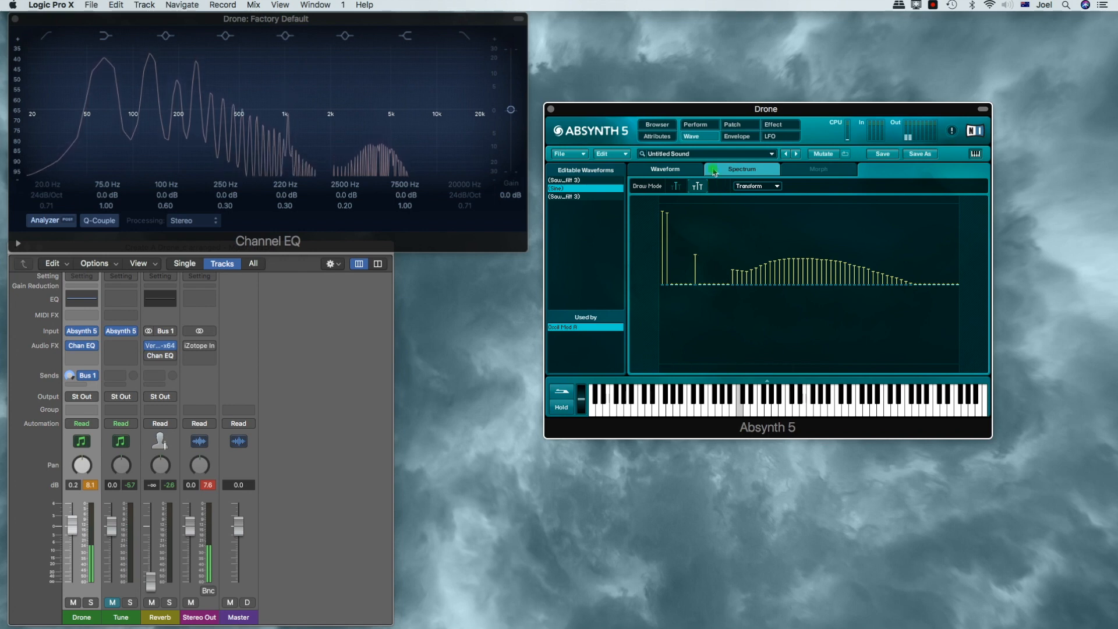
click(735, 128)
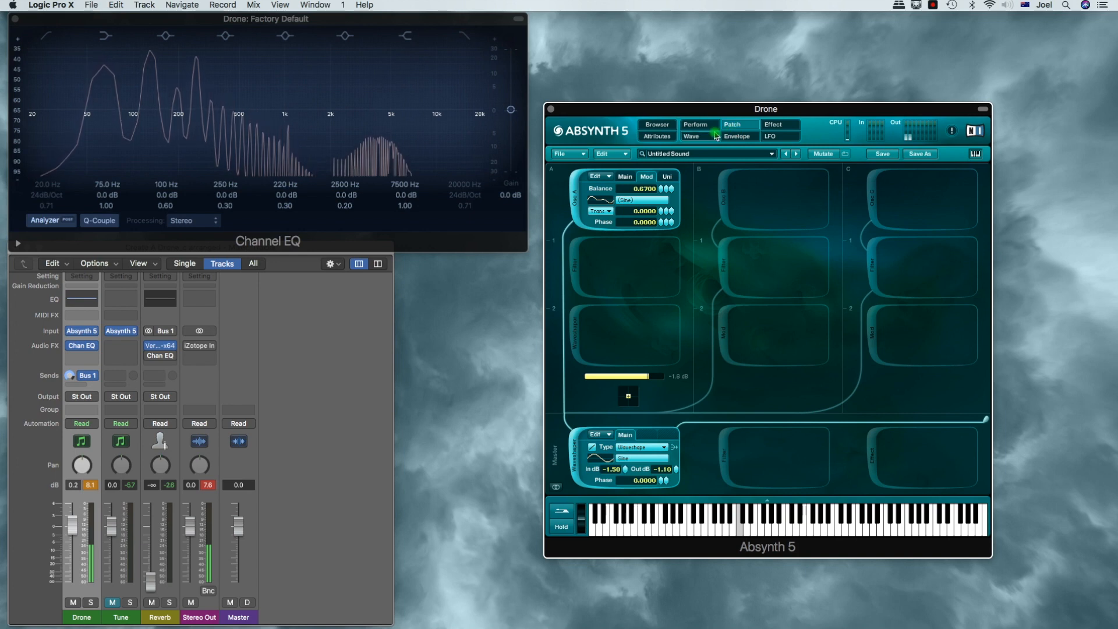
Set oscillator A's modulation balance to 0.2100 and its unison to 2 voices in the Drone patch
drag(662, 189, 666, 216)
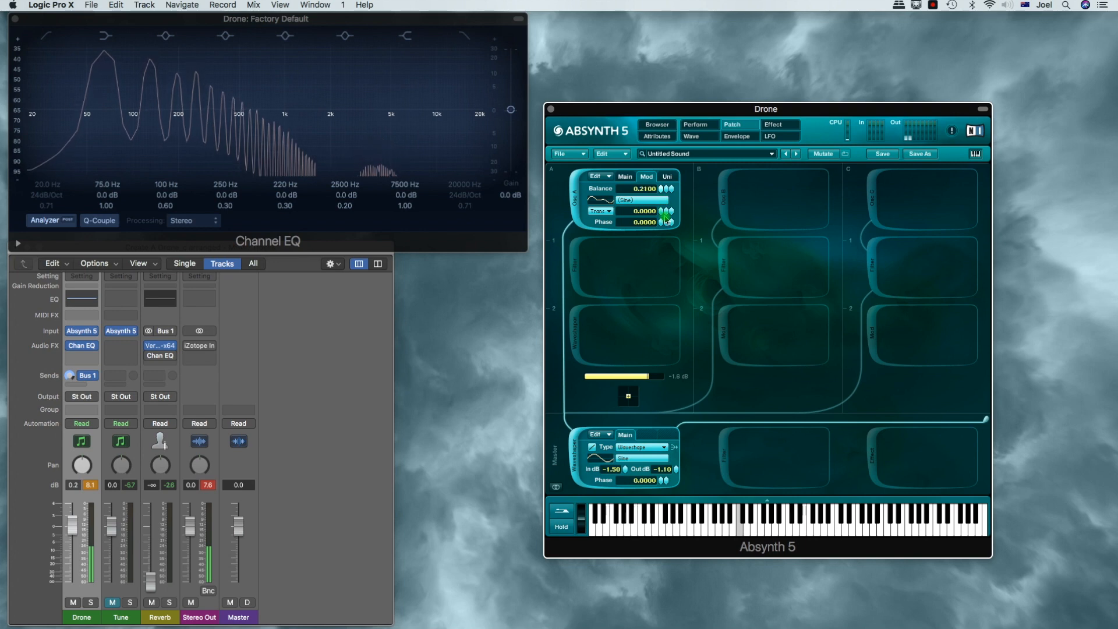
click(667, 175)
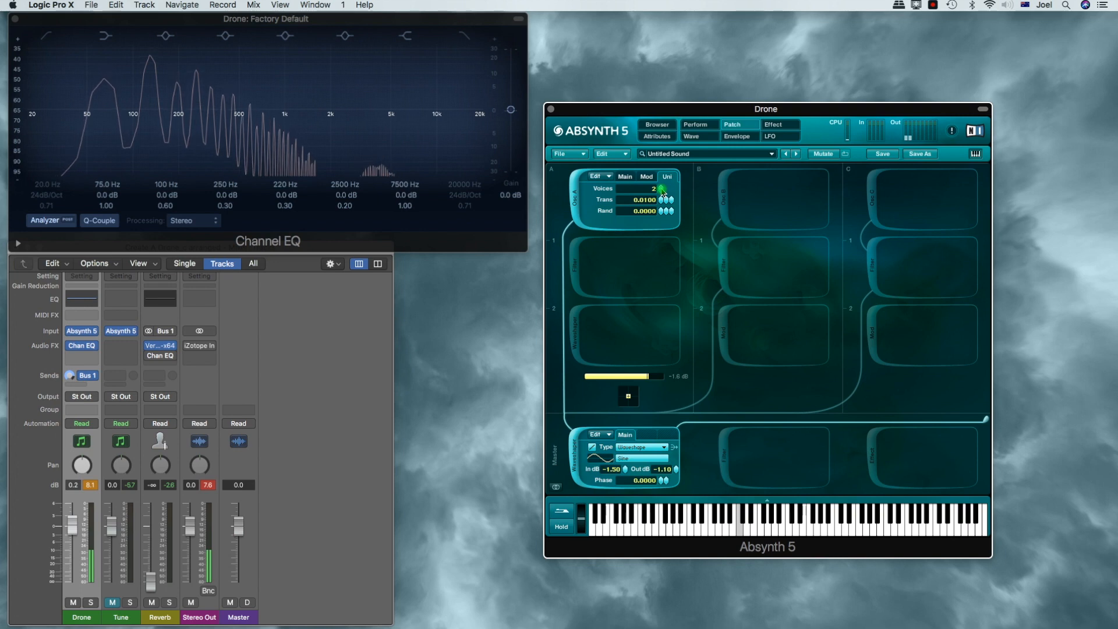
Switch on the Aetherizer effect in the Drone patch and raise its wet output to -1.3
click(774, 124)
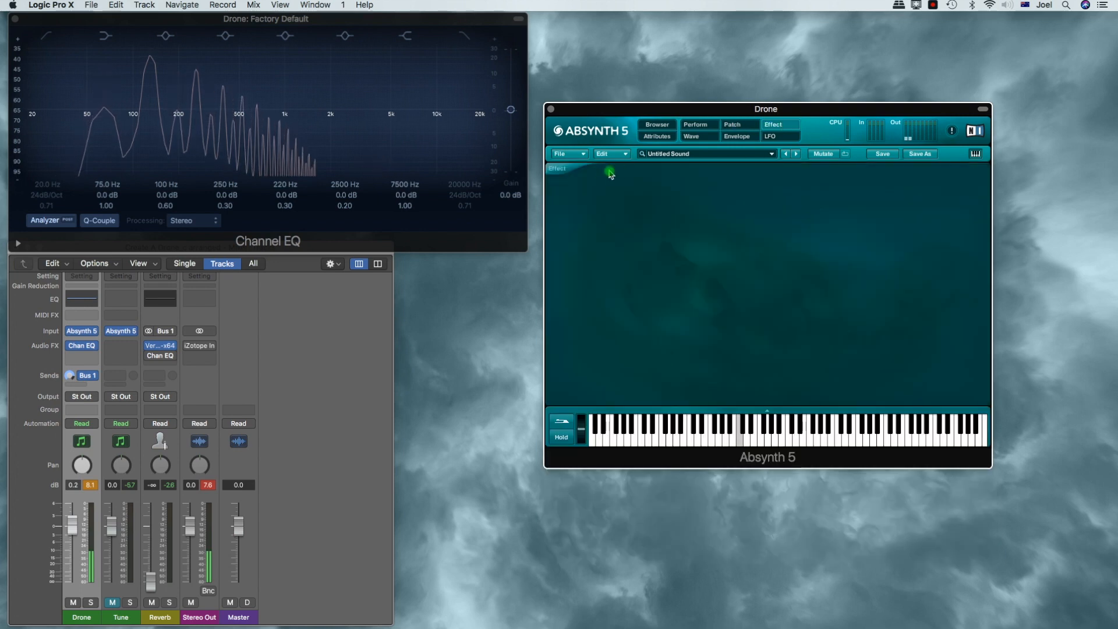
click(557, 169)
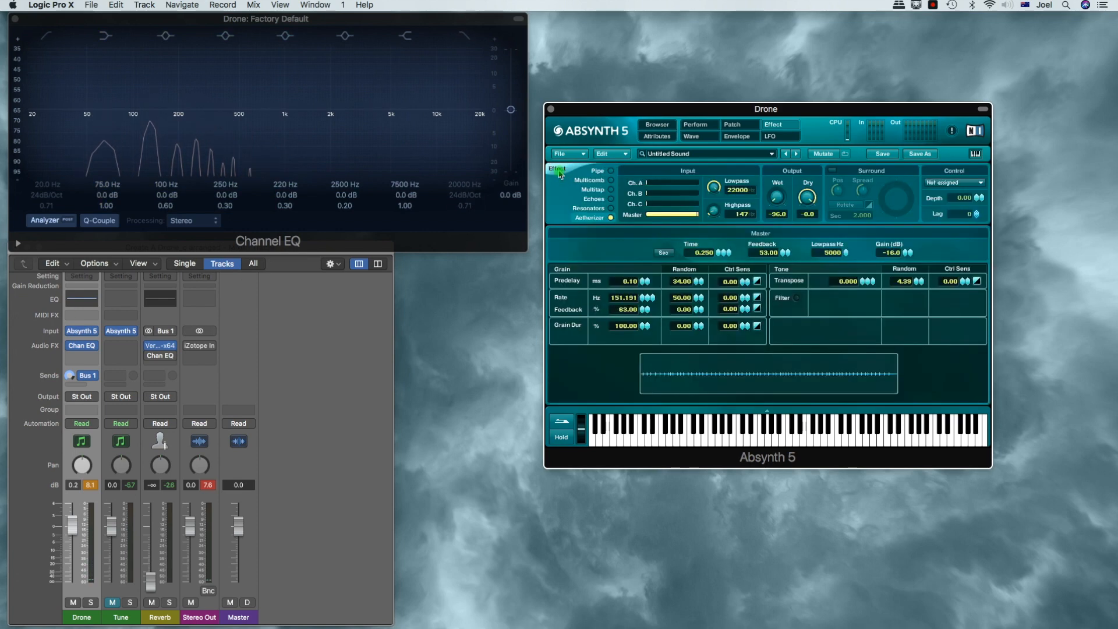
drag(772, 202, 771, 62)
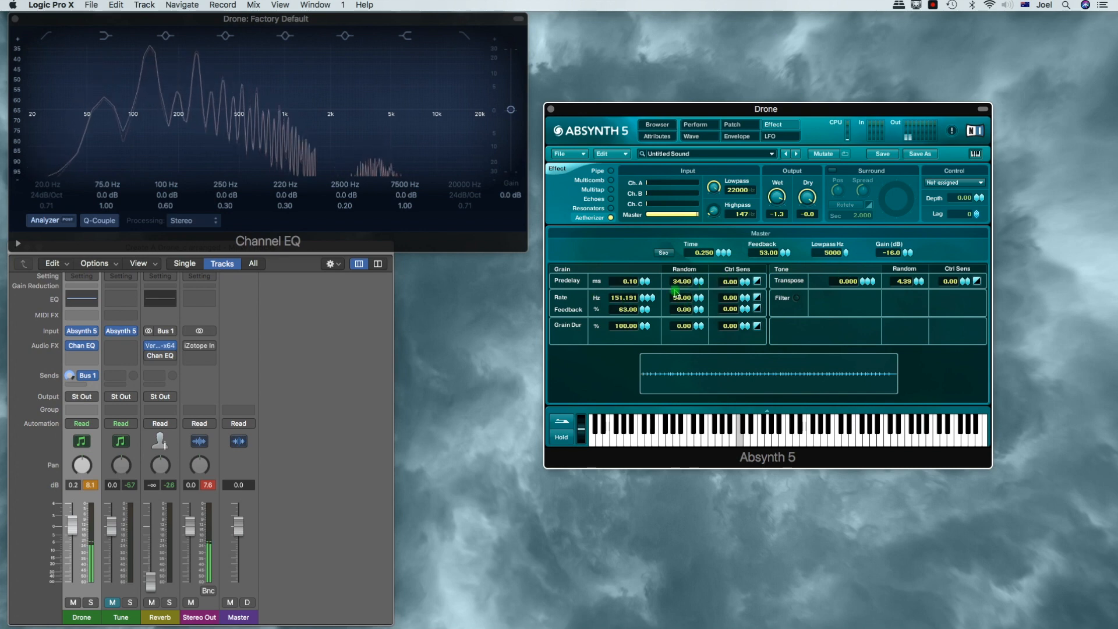
Set the Aetherizer's random transposition amount to 0.39
drag(677, 282, 678, 280)
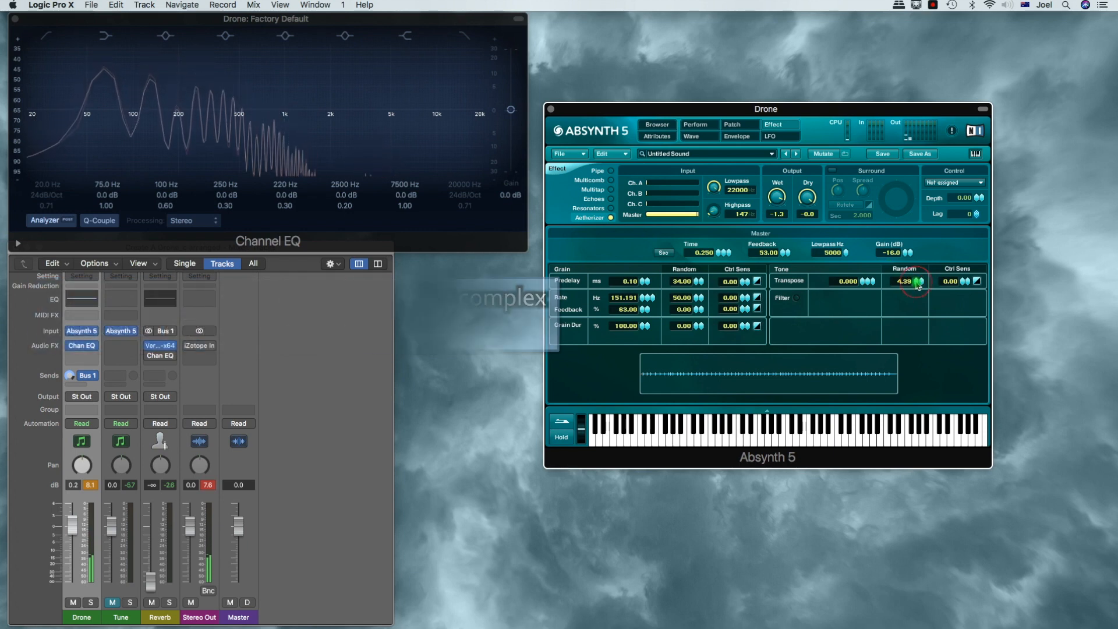
drag(916, 282, 916, 284)
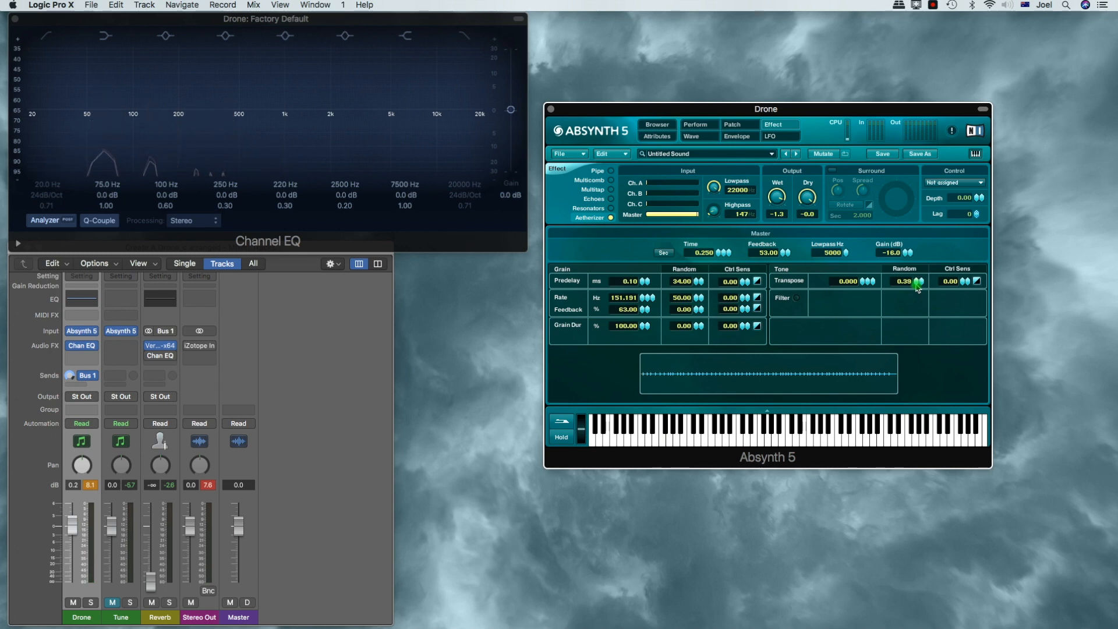
Set the Aetherizer's random transposition amount to 5.39 and audition the effect by briefly lowering its dry output to -9.5
drag(916, 284, 917, 287)
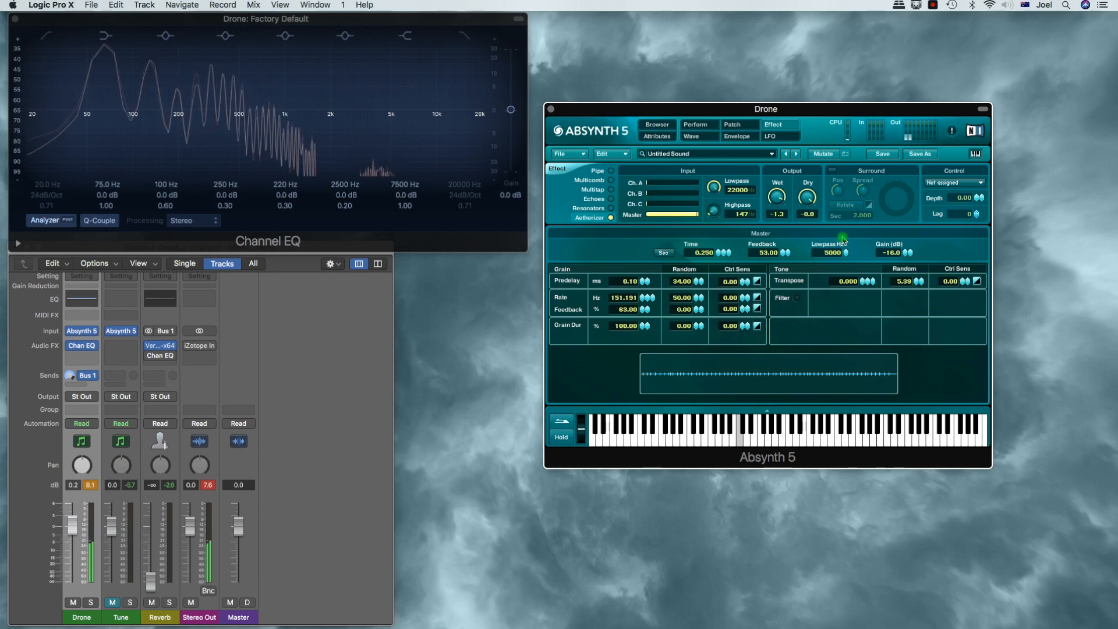
drag(809, 203, 813, 277)
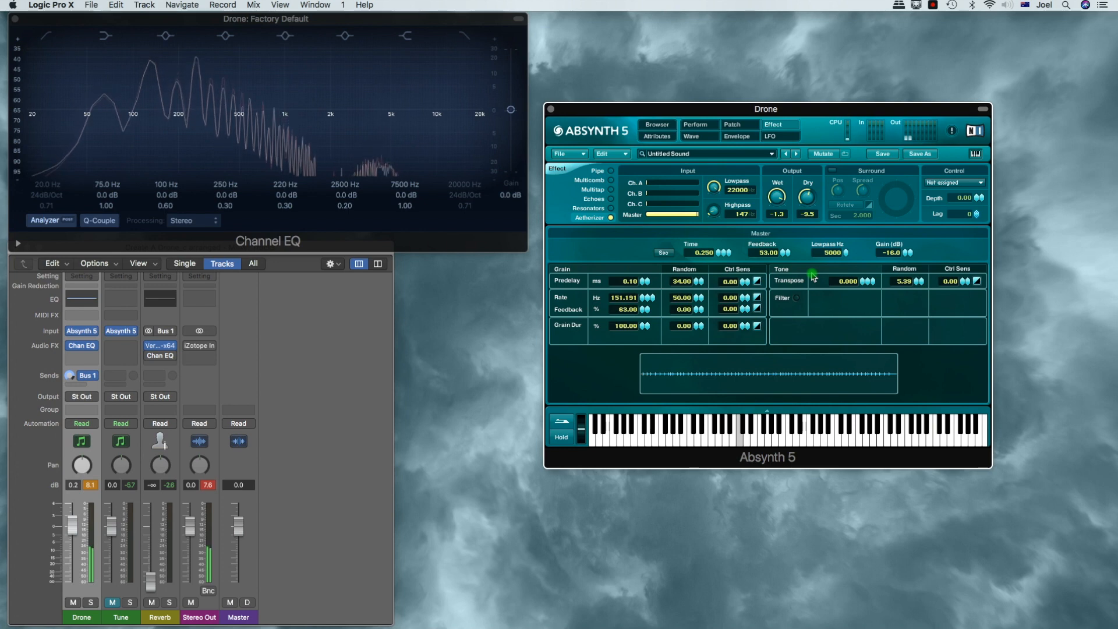
drag(813, 277, 810, 168)
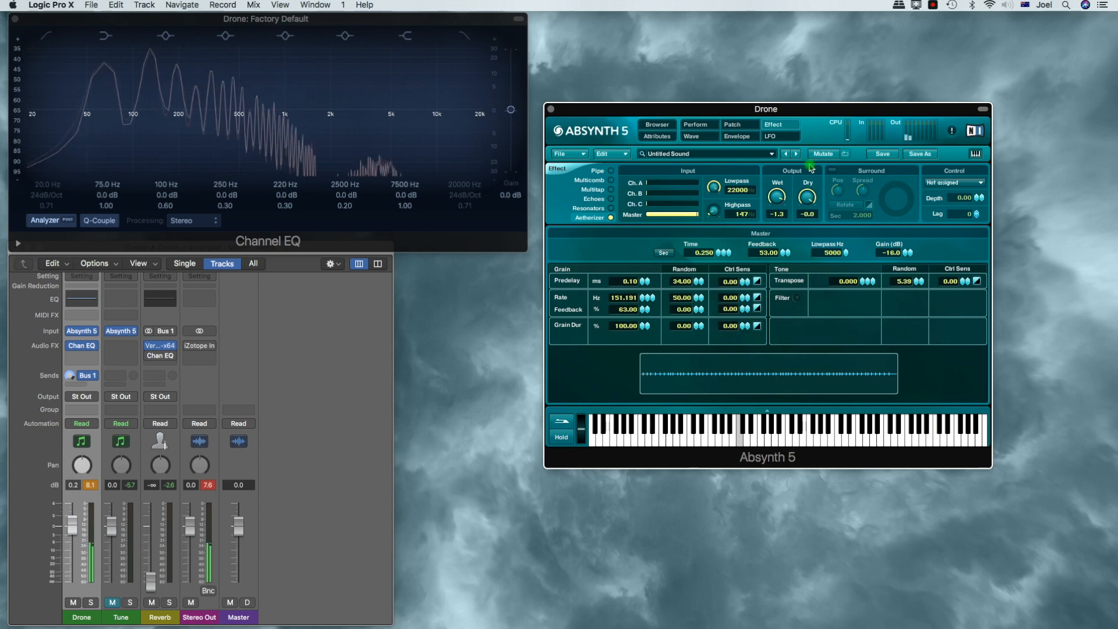
Review LFO 1's modulation routing and sweep oscillator A's modulation balance up to 0.7900
click(749, 127)
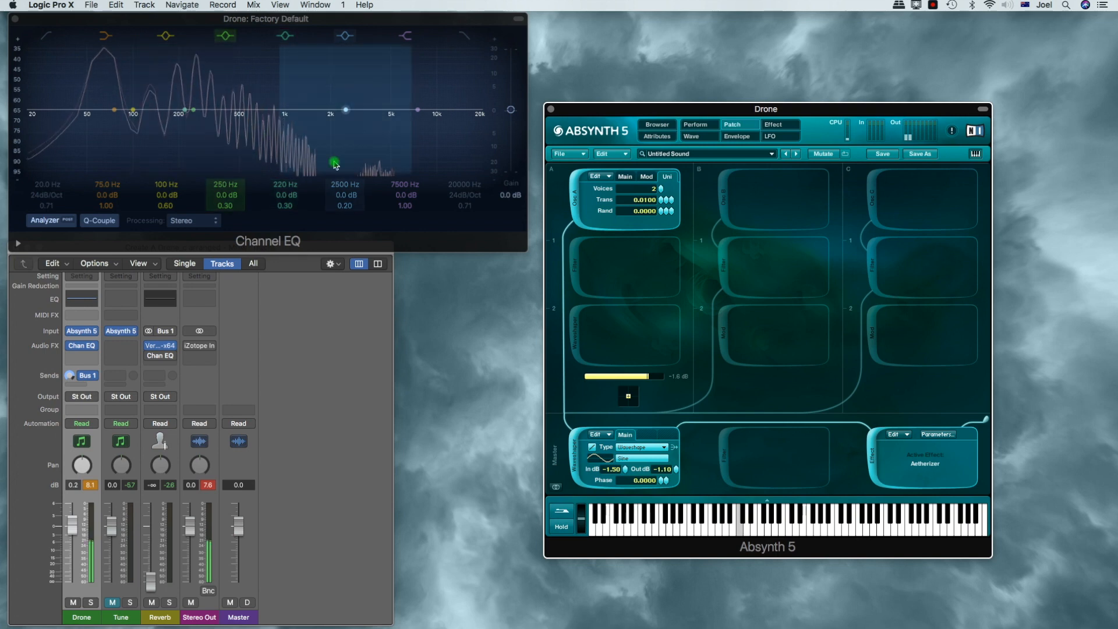
click(774, 141)
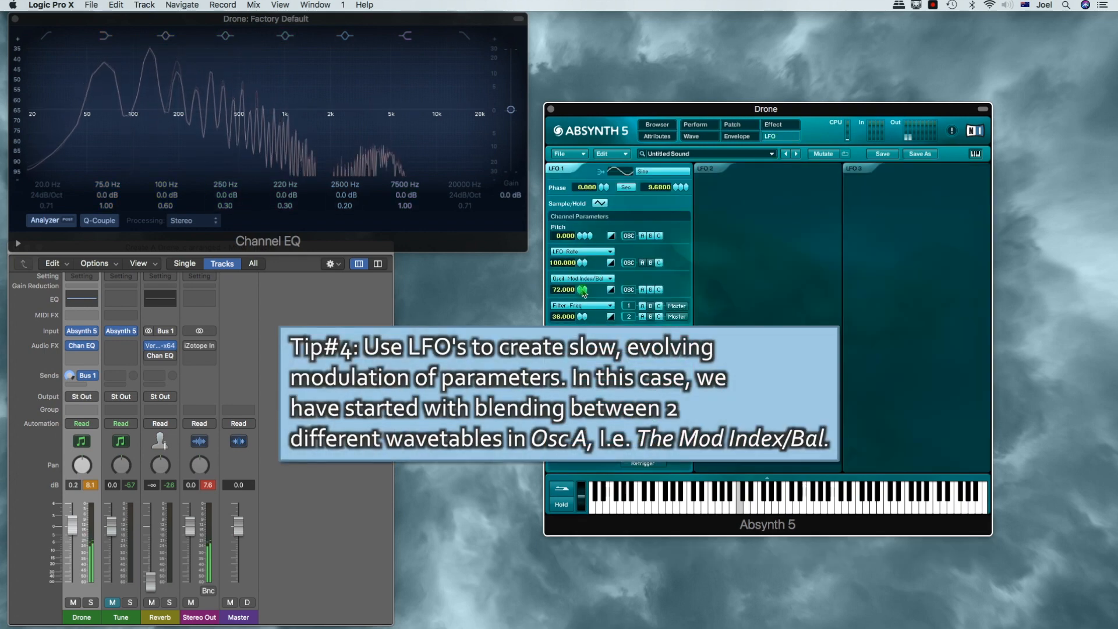
click(735, 125)
click(646, 177)
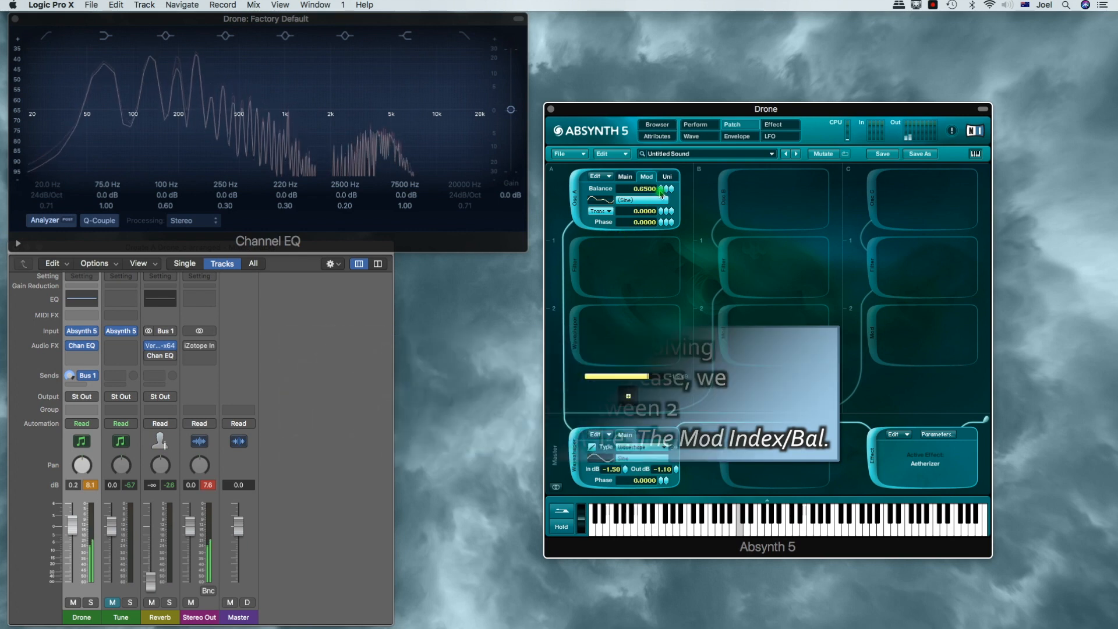
drag(662, 192, 663, 186)
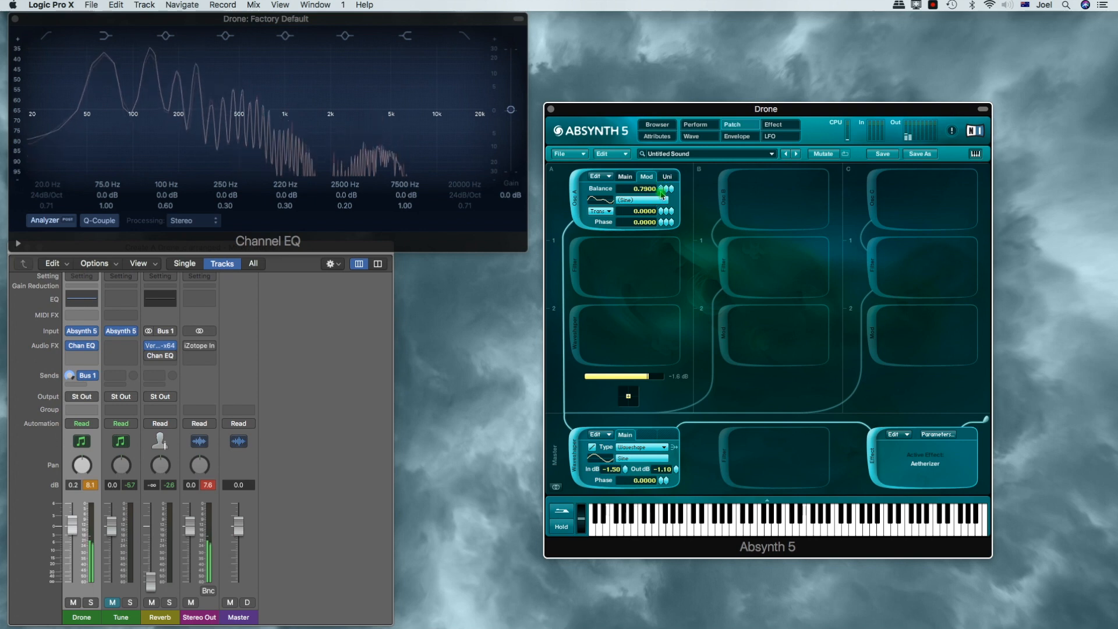
Switch off LFO 1 and set oscillator A's modulation balance to 1.0000 to isolate the modulation wave
click(769, 136)
click(575, 169)
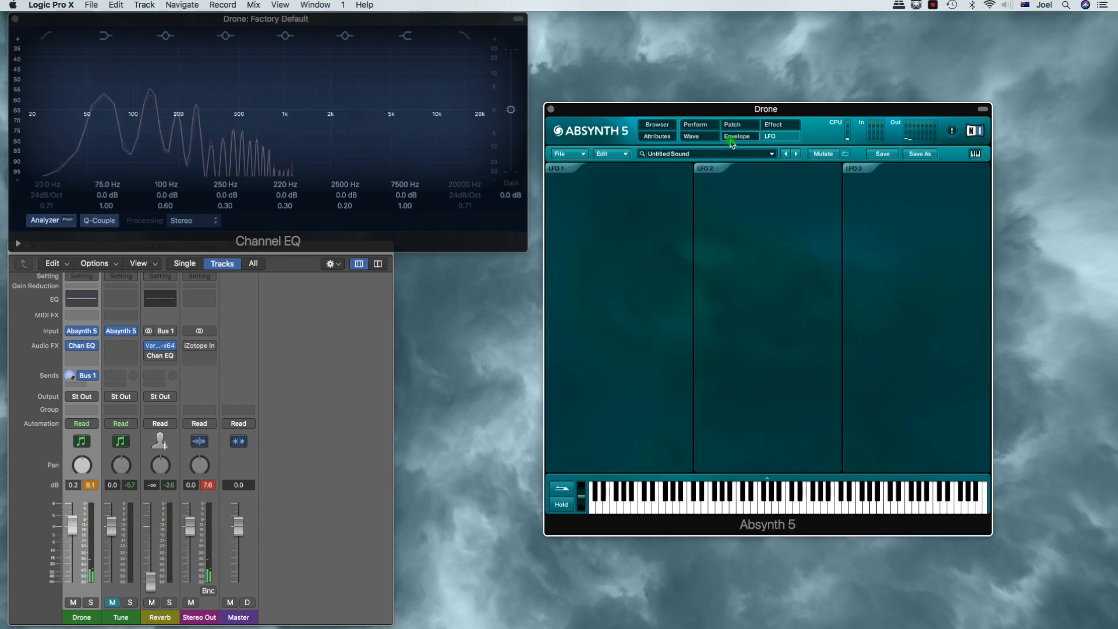
click(731, 124)
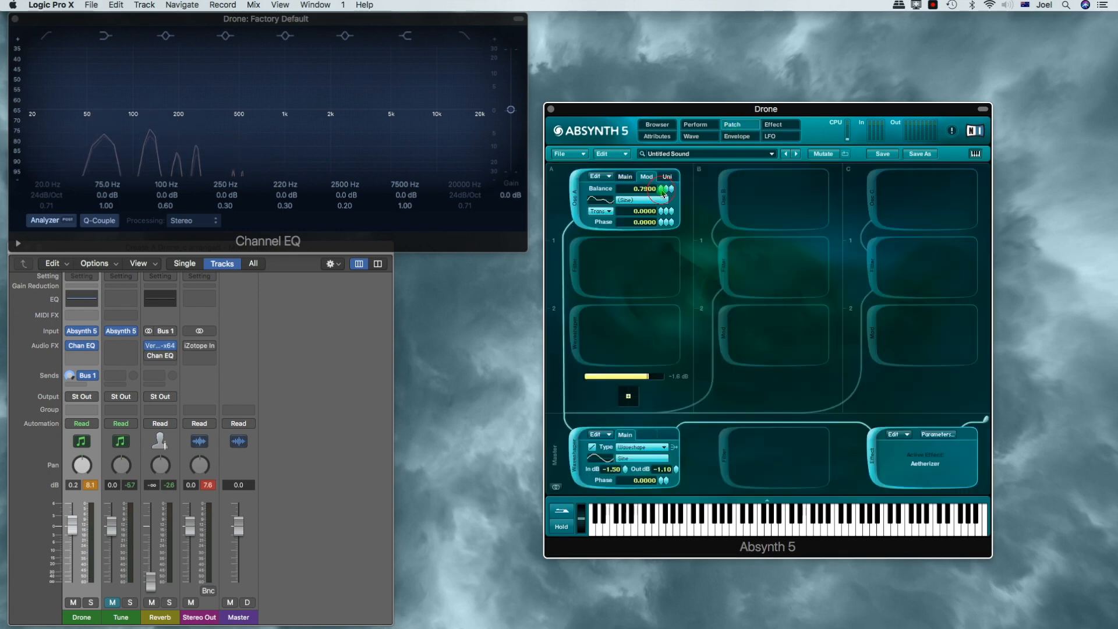
drag(661, 194, 664, 125)
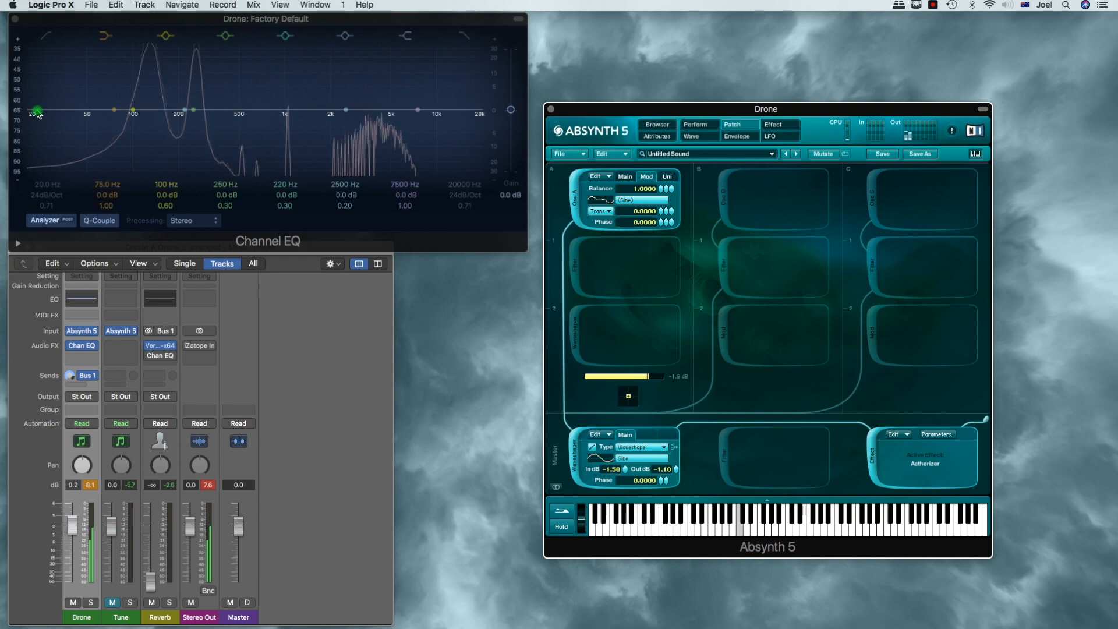
click(22, 110)
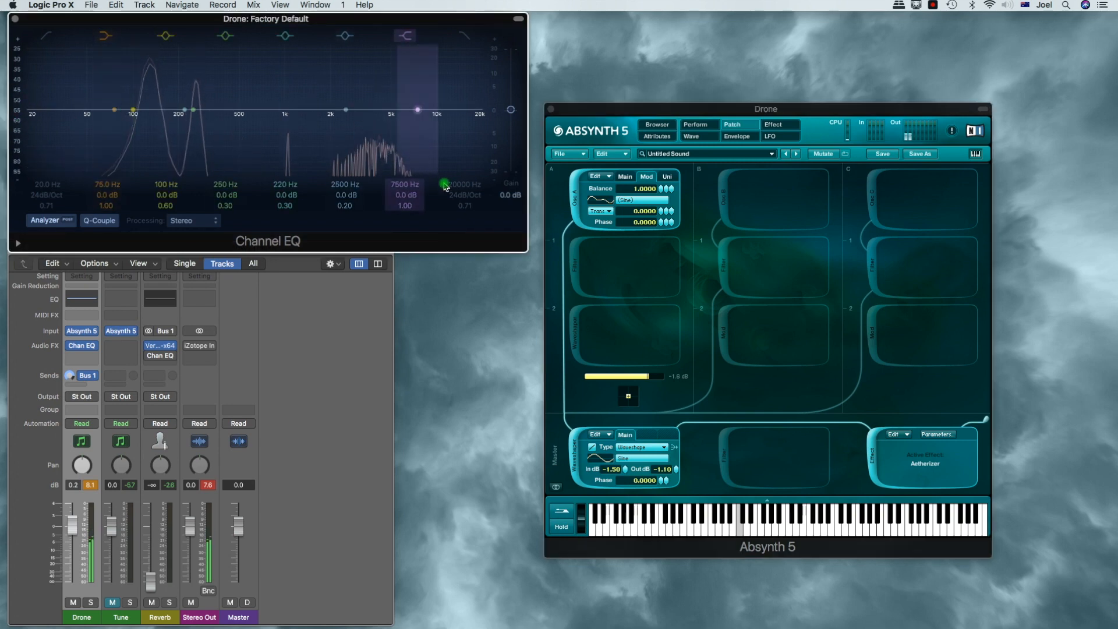
Open oscillator A's modulation wave for editing and raise its eighth harmonic in the spectrum
click(642, 204)
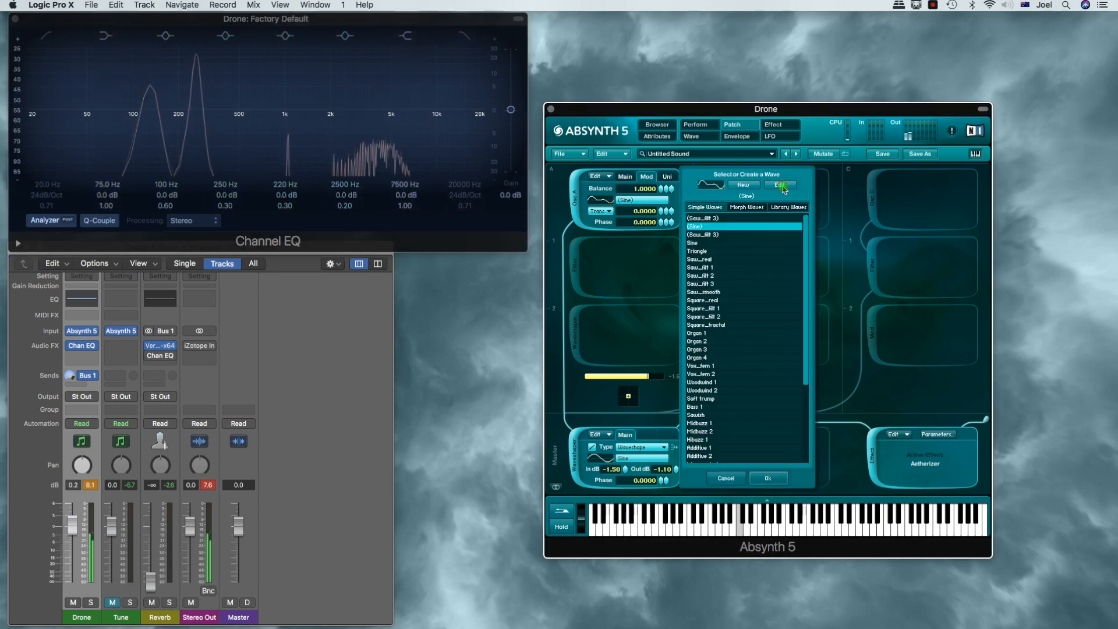
click(780, 185)
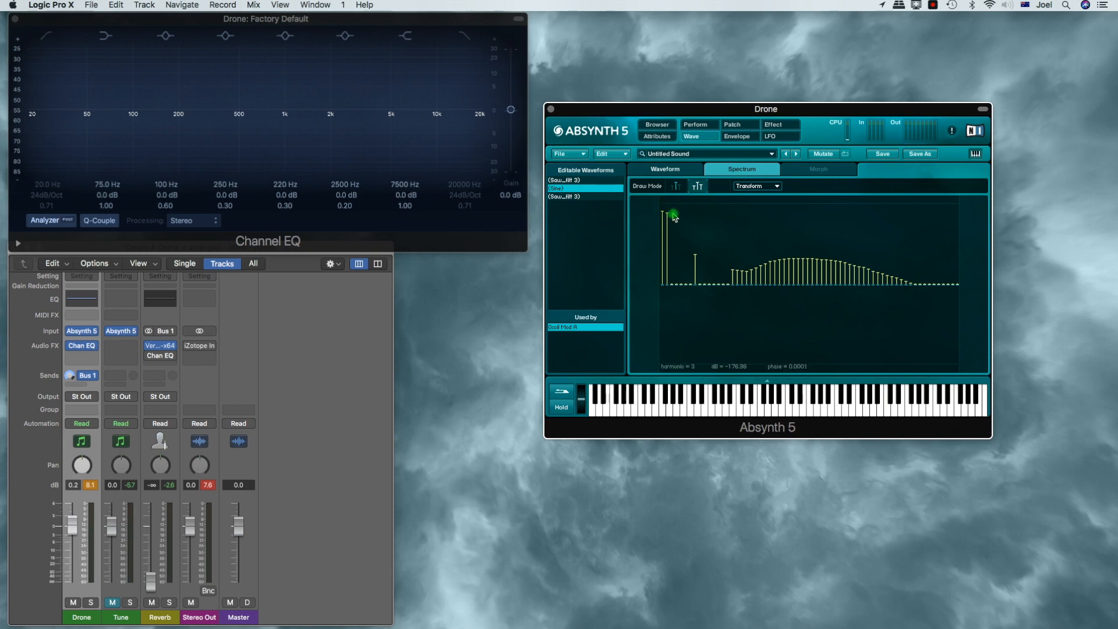
click(696, 260)
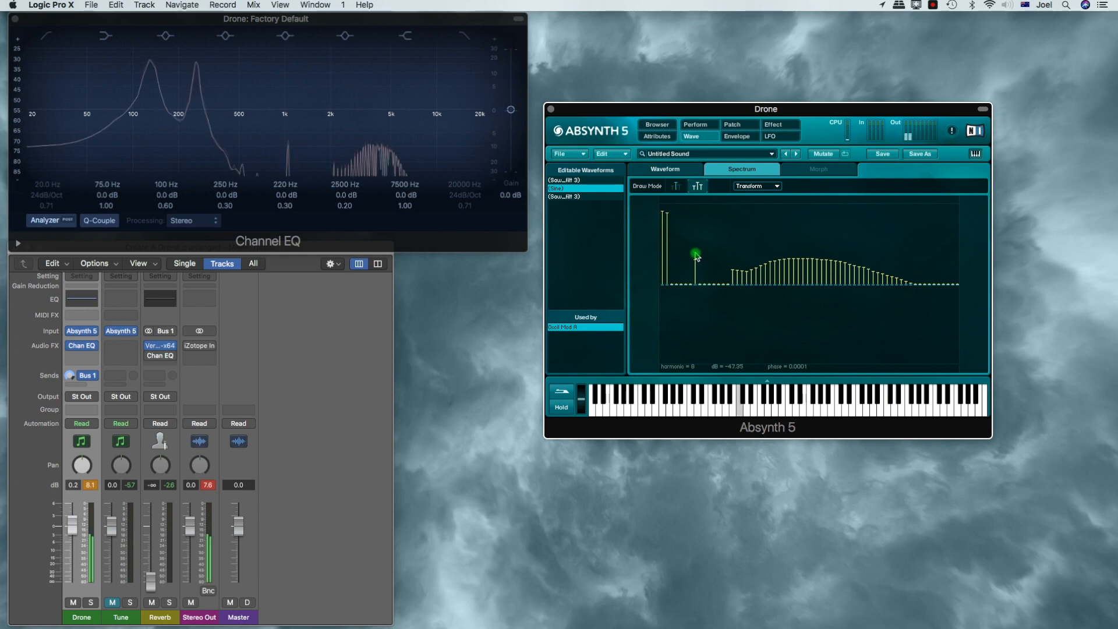
mouse_move(695, 253)
mouse_down()
mouse_move(697, 224)
mouse_move(689, 271)
mouse_move(686, 223)
mouse_move(680, 275)
mouse_move(707, 242)
mouse_move(732, 262)
mouse_move(713, 269)
mouse_move(713, 245)
mouse_move(696, 273)
mouse_up()
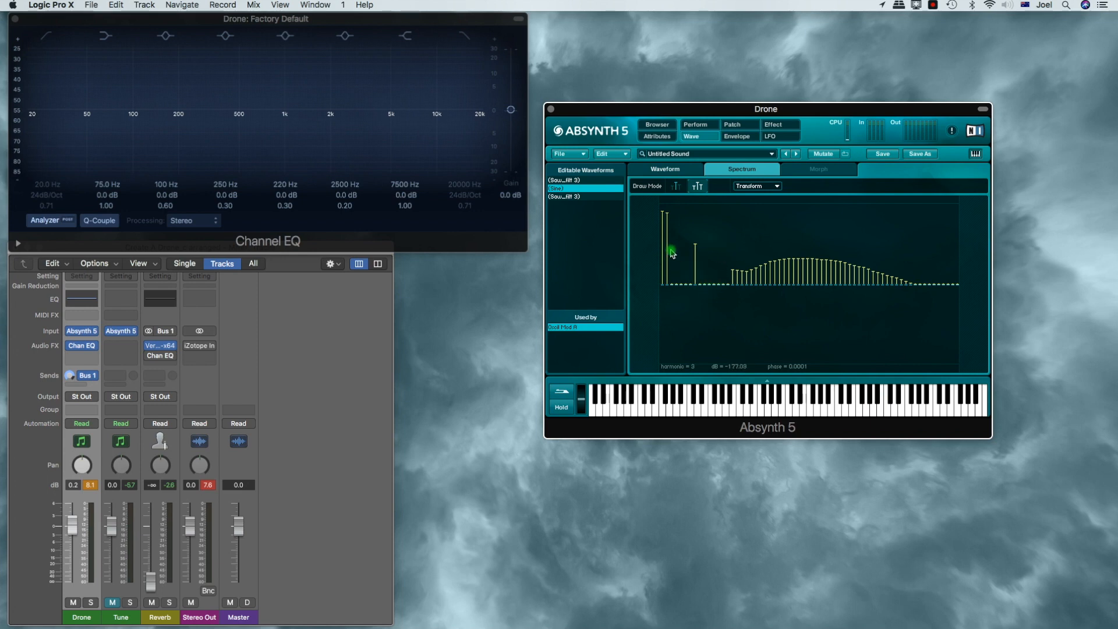
Try adding the sixth and twelfth harmonics to the modulation wave's spectrum and altering one of its upper harmonics
mouse_move(676, 258)
mouse_down()
mouse_move(922, 288)
mouse_move(884, 275)
mouse_up()
click(714, 239)
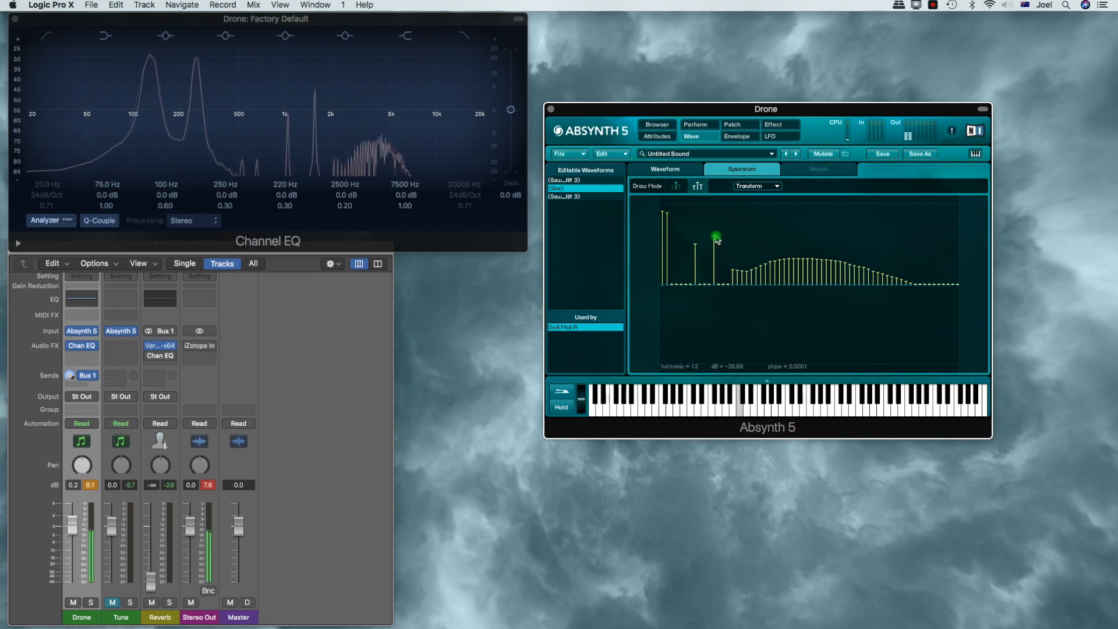
click(685, 232)
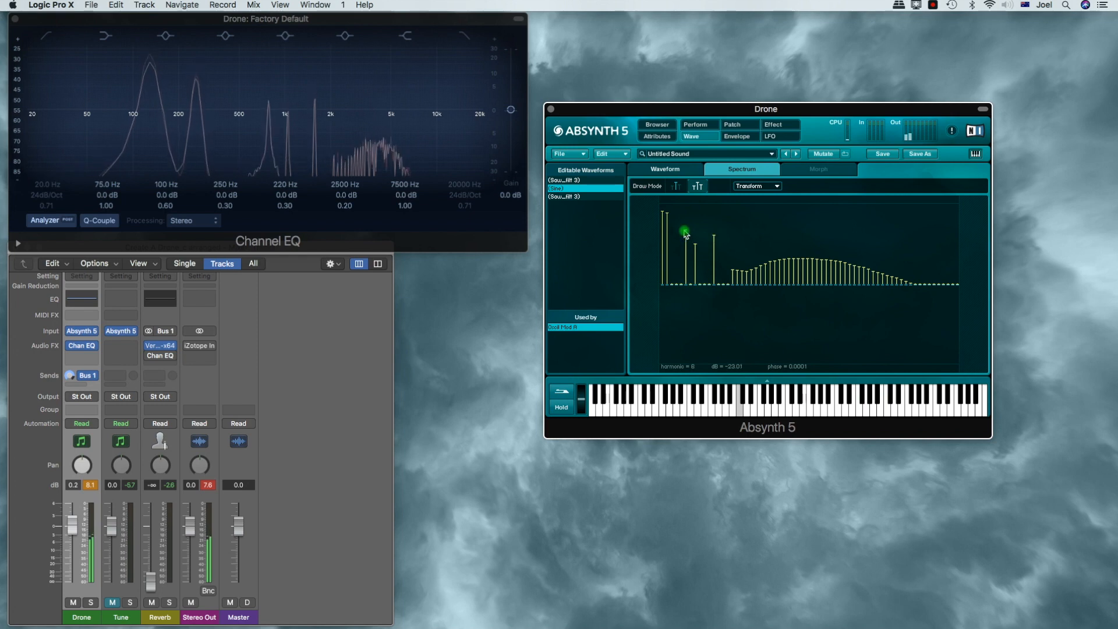
click(687, 278)
click(713, 284)
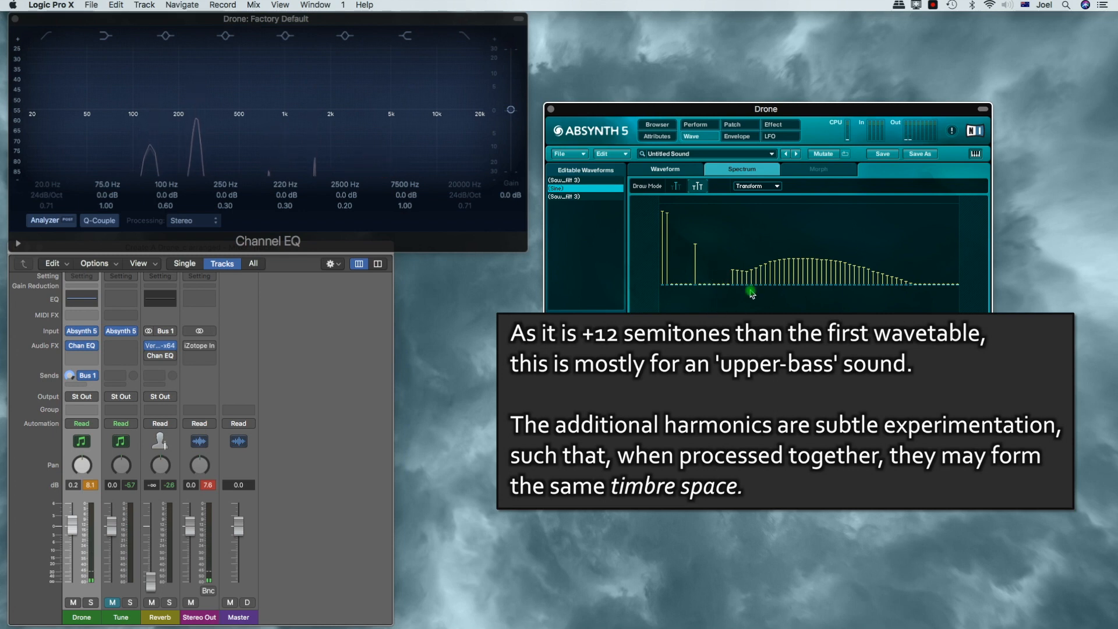
click(827, 237)
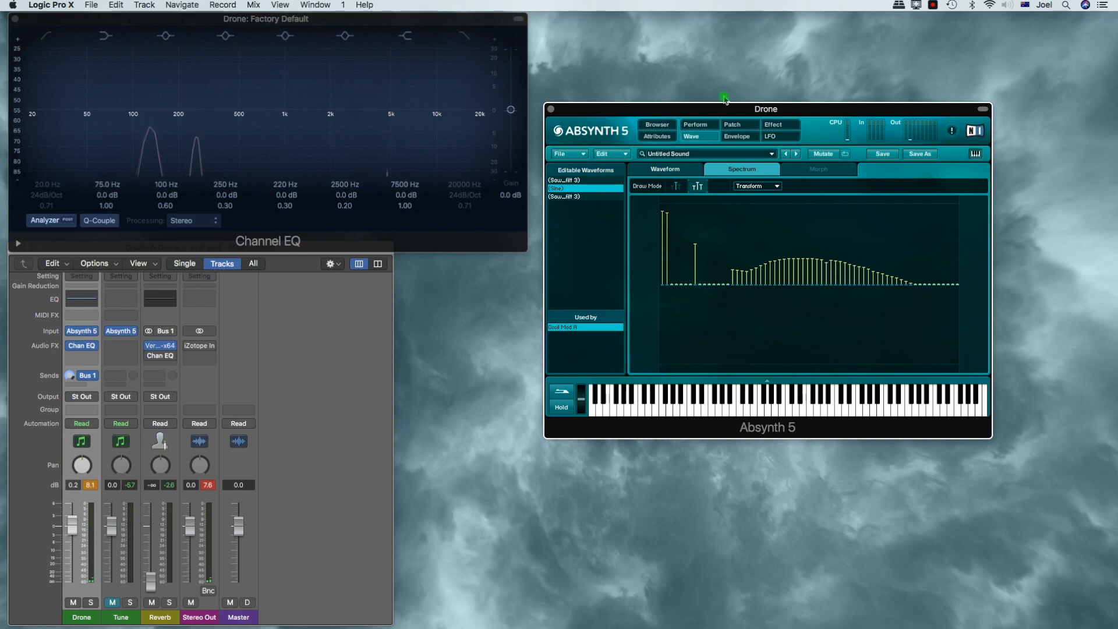
Set oscillator A's modulation balance to 0.3900 in the patch and switch on oscillator B, showing its main settings
click(734, 124)
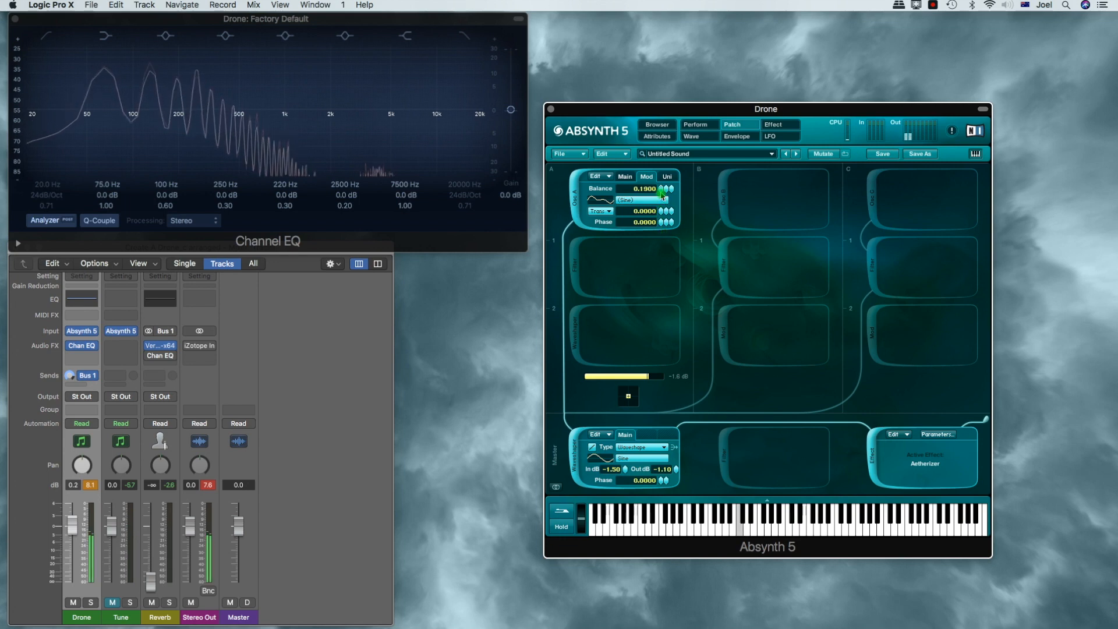
drag(660, 190, 662, 185)
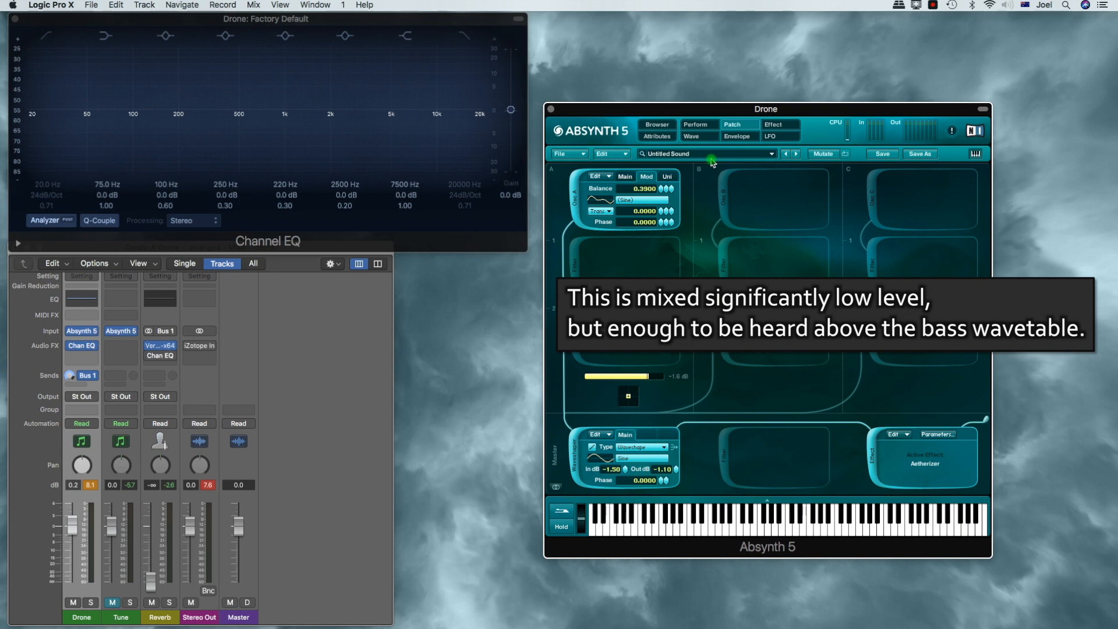
click(728, 186)
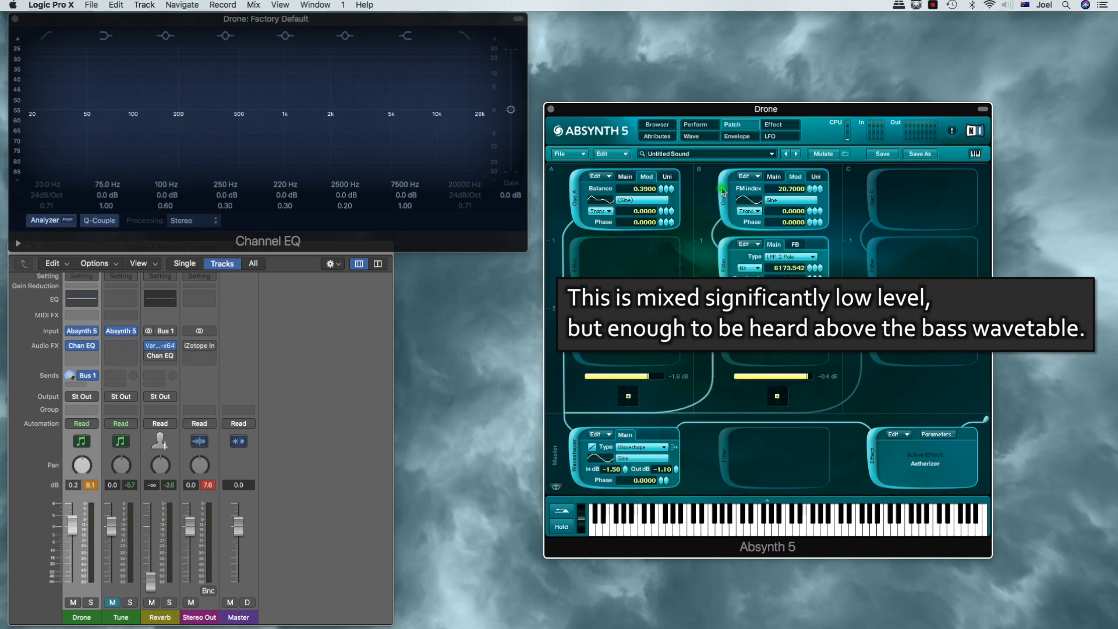
click(775, 176)
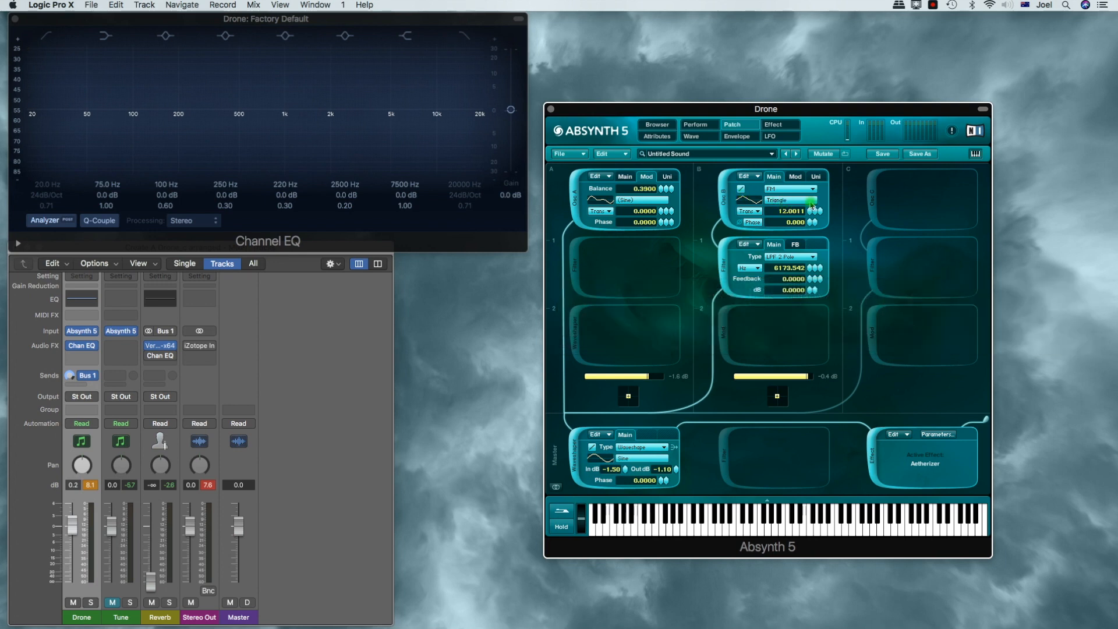
Audition oscillator B alone and with oscillator A, setting channel A's level to 0.0 dB and channel B's to about -13 dB
click(577, 214)
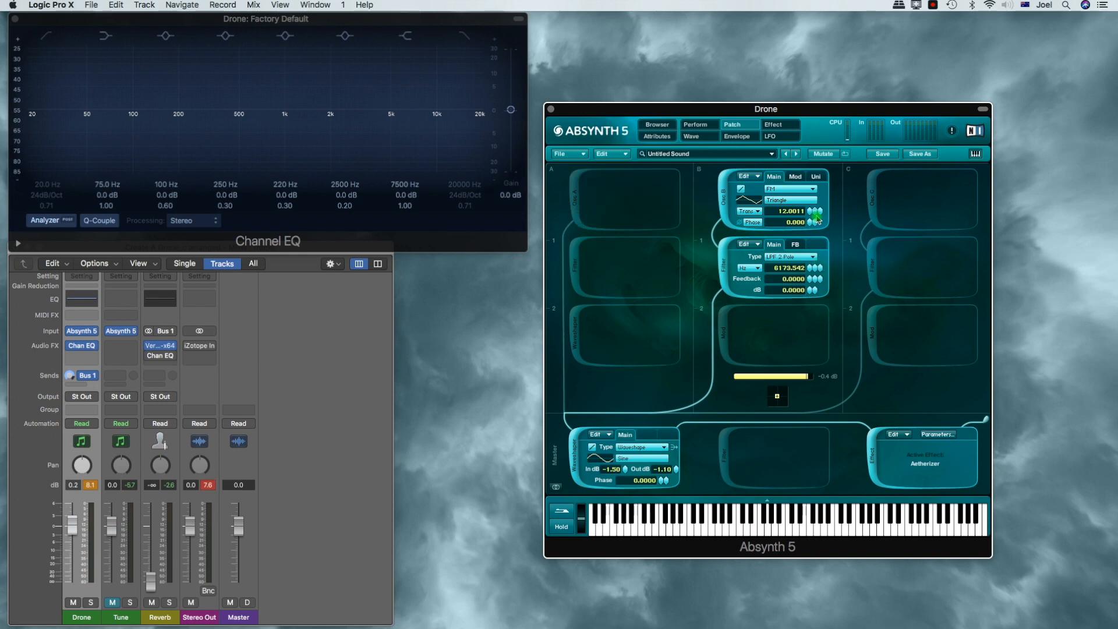
drag(808, 378, 764, 381)
click(580, 203)
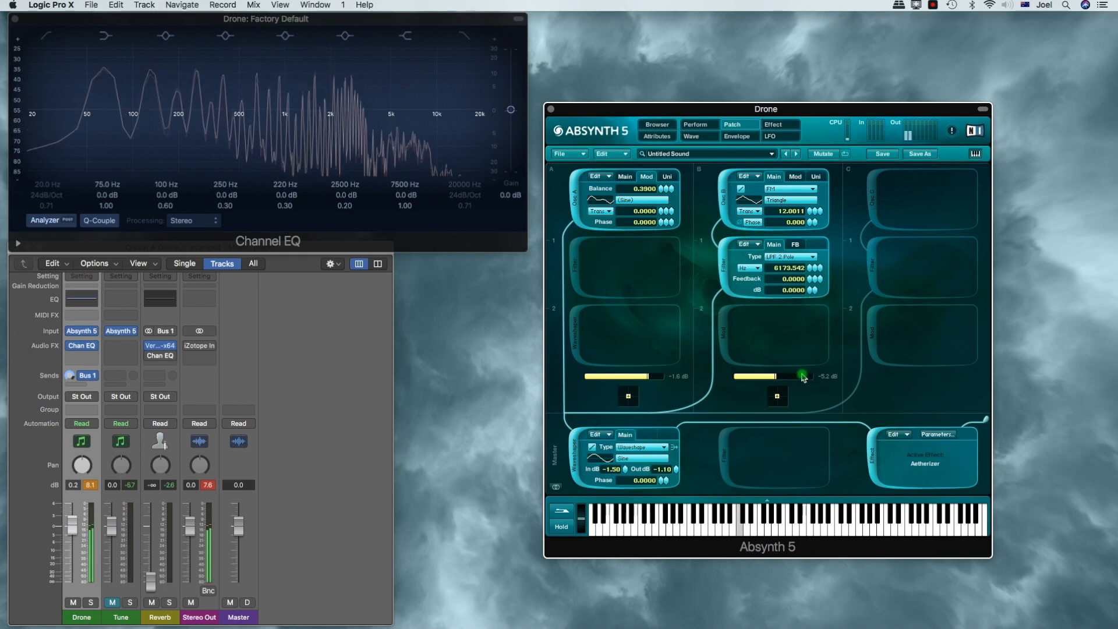
drag(804, 377, 778, 381)
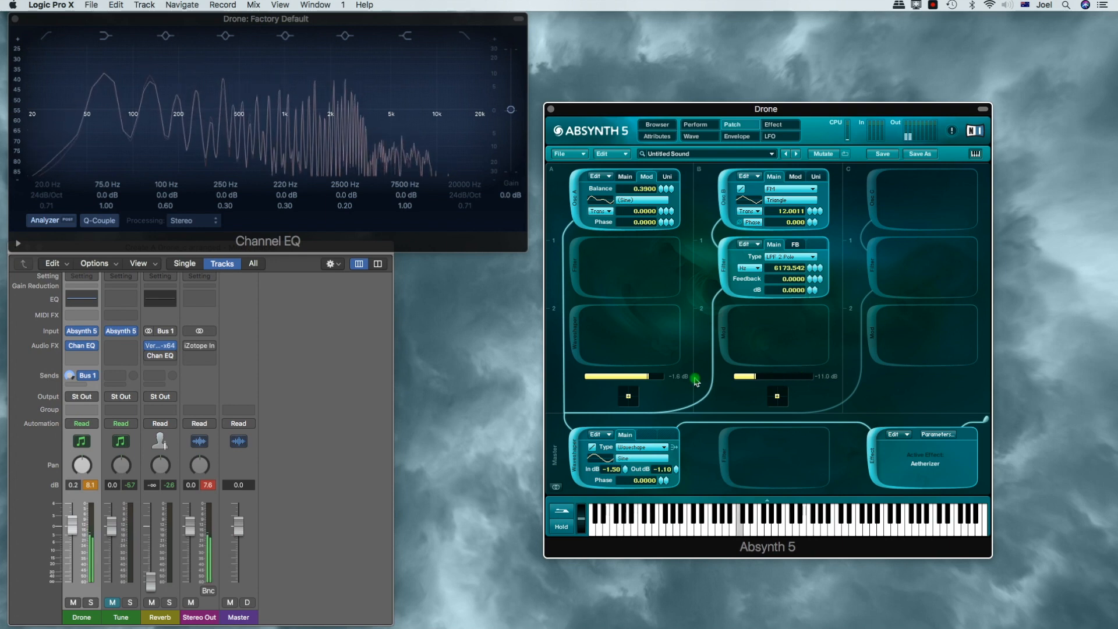
drag(638, 378, 743, 382)
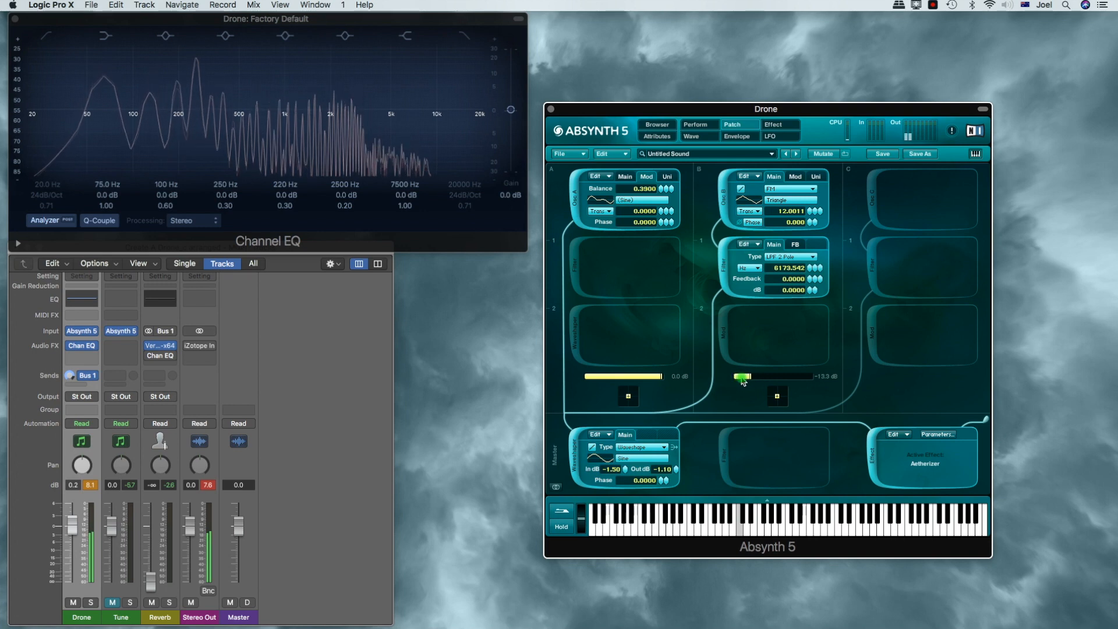
Isolate oscillator B by muting oscillator A, and compare B's main wave settings with its FM modulation settings before restoring A
click(578, 220)
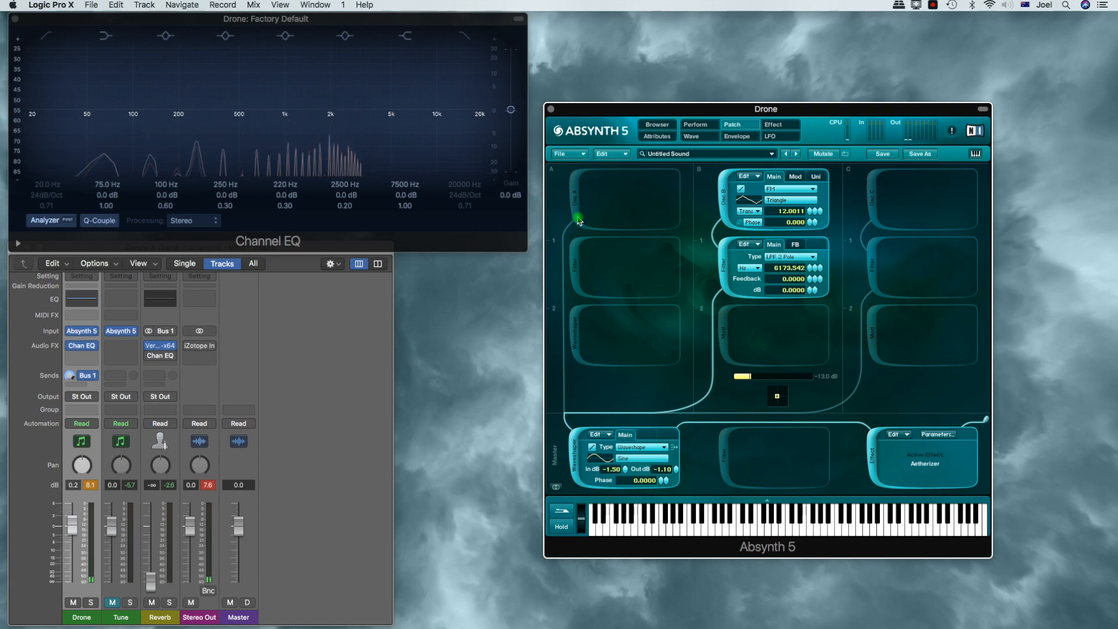
click(794, 177)
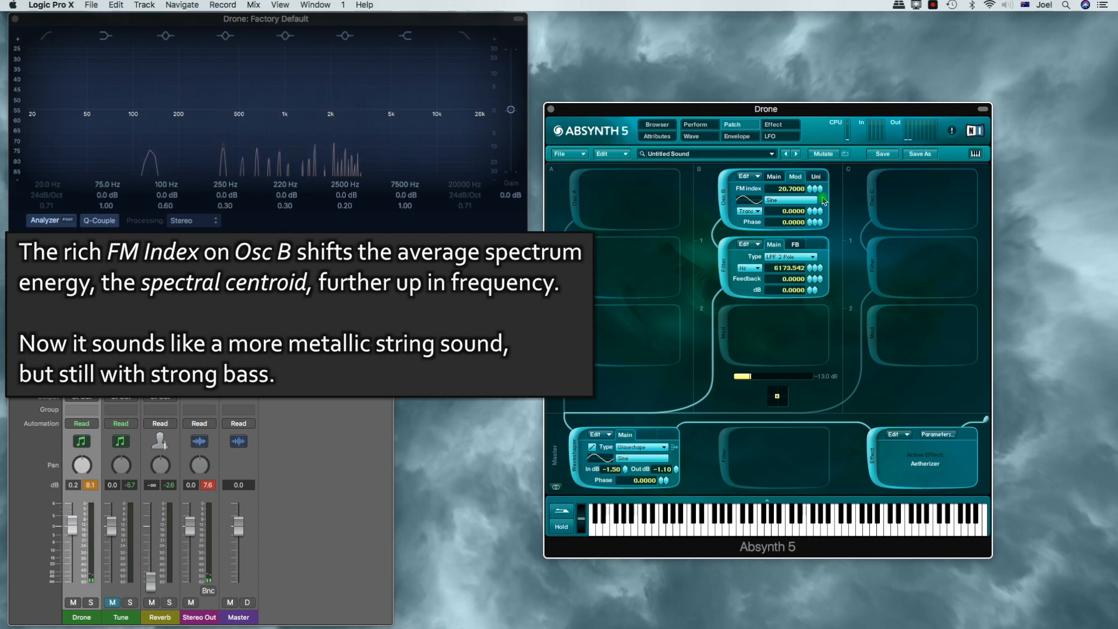
click(773, 178)
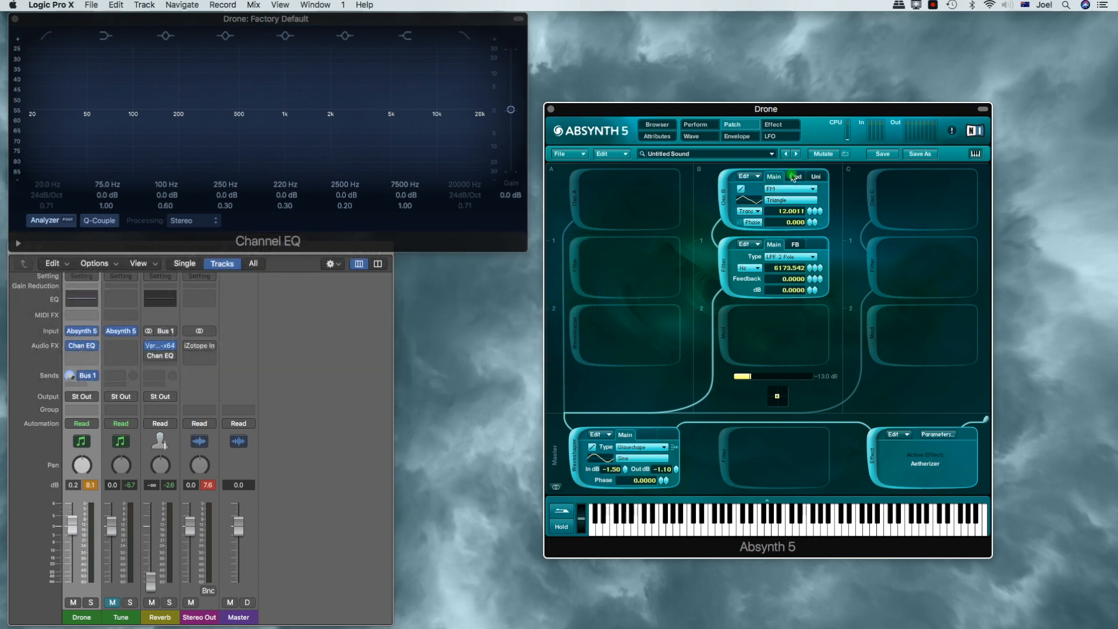
click(792, 176)
click(772, 178)
click(791, 178)
click(783, 178)
click(578, 203)
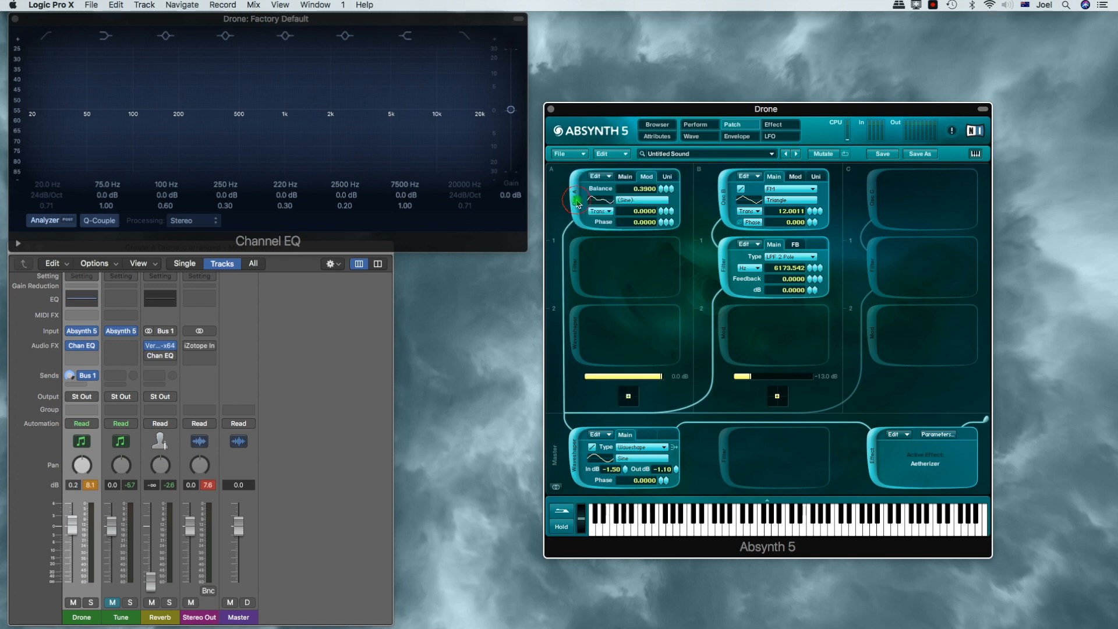
Audition oscillator A without oscillator B, restore B and set channel B's level to -9.4 dB
click(726, 201)
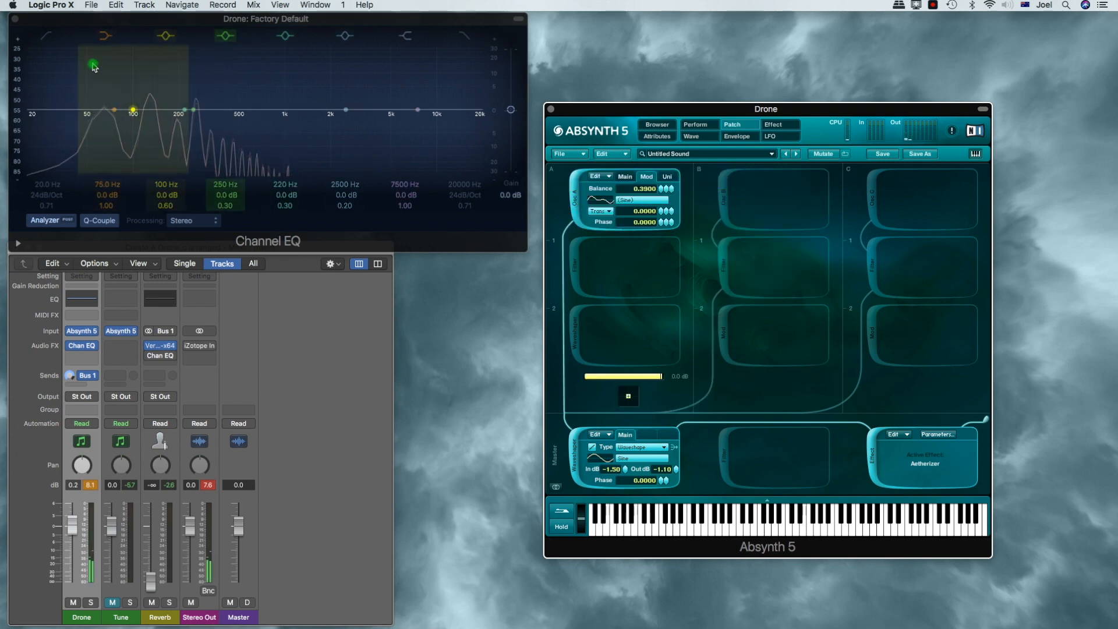
click(729, 210)
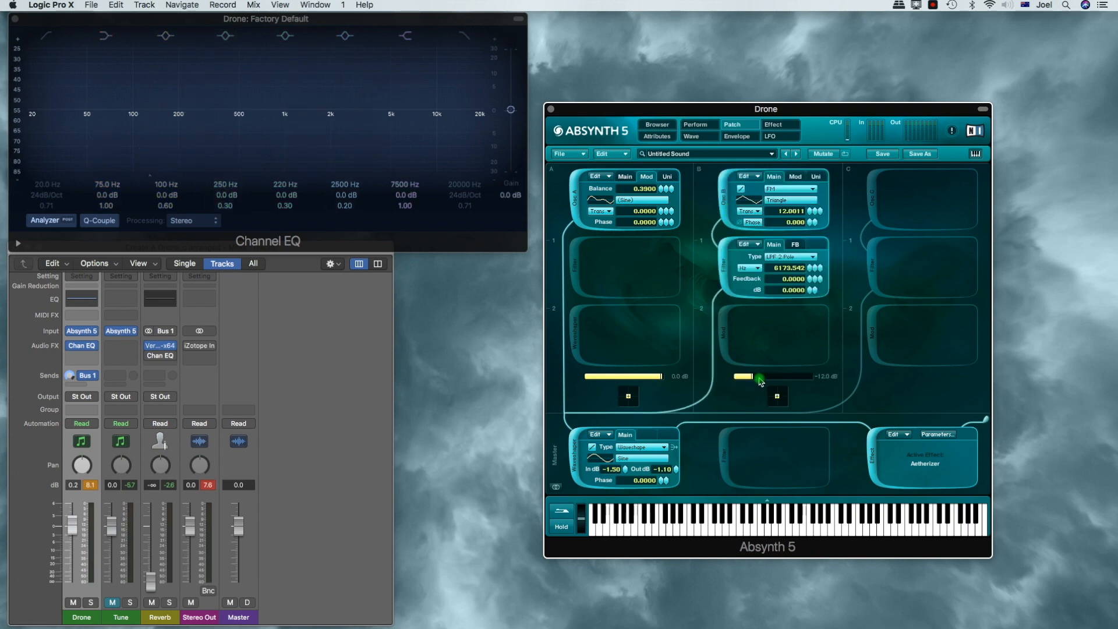
drag(760, 381, 769, 378)
Set oscillator B's unison transposition to 0.1600 while listening to the sound
click(817, 176)
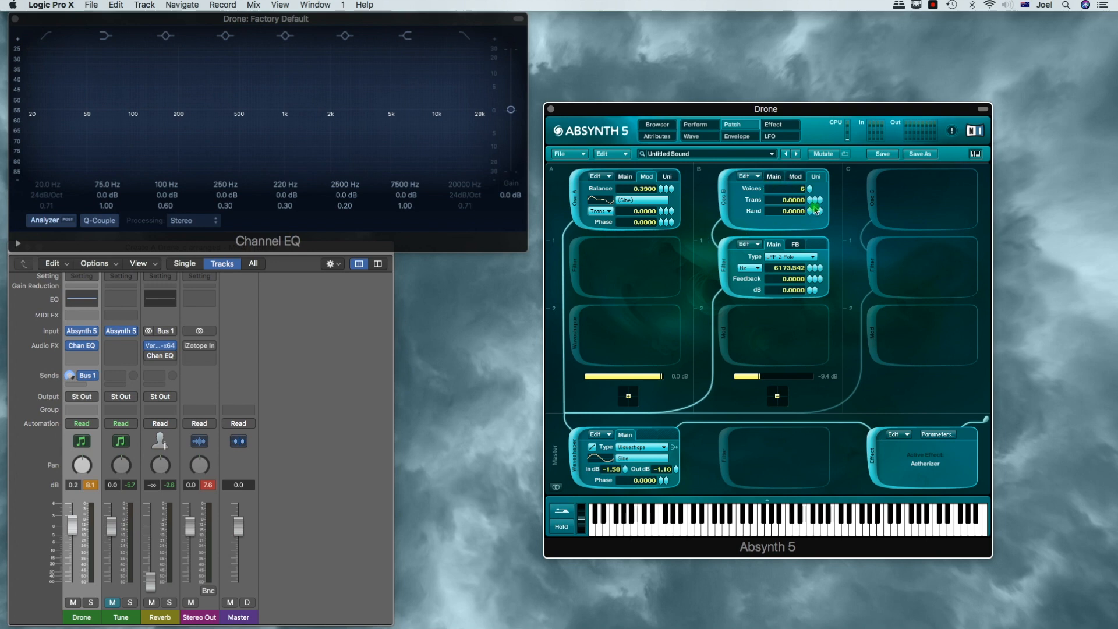
key(space)
drag(815, 200, 816, 202)
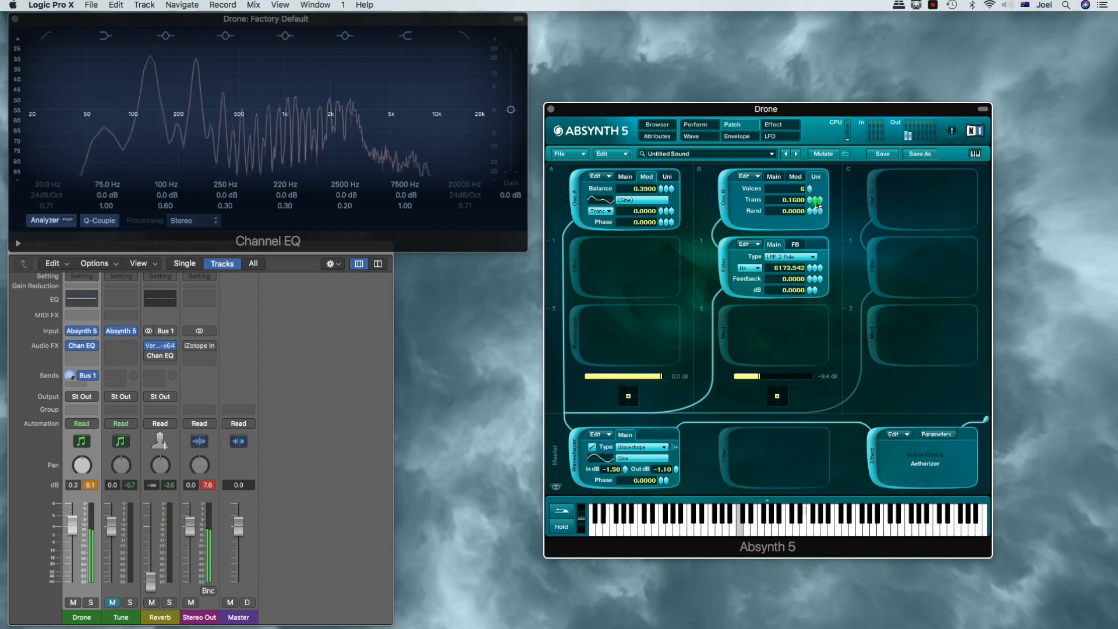
Set channel B's level to -9.6 dB and bypass the Aetherizer effect
mouse_move(758, 376)
mouse_down()
mouse_move(782, 378)
mouse_move(763, 376)
mouse_up()
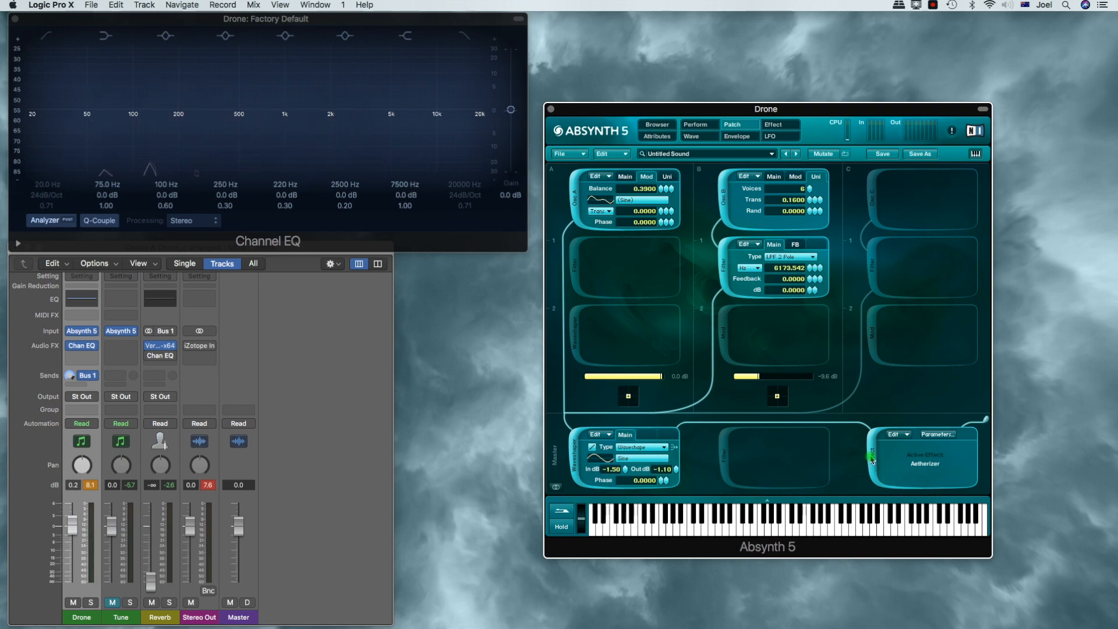
click(875, 436)
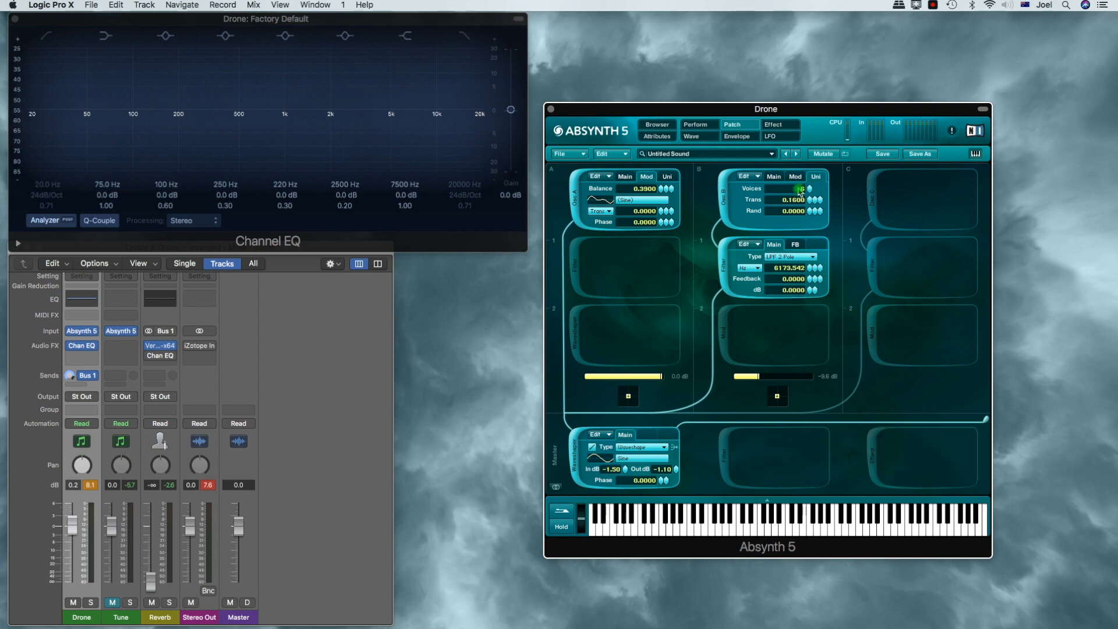
Compare unison detuning on oscillators A and B, leaving A at 2 voices and B's transposition at 0.3500, and re-enable the Aetherizer
click(667, 176)
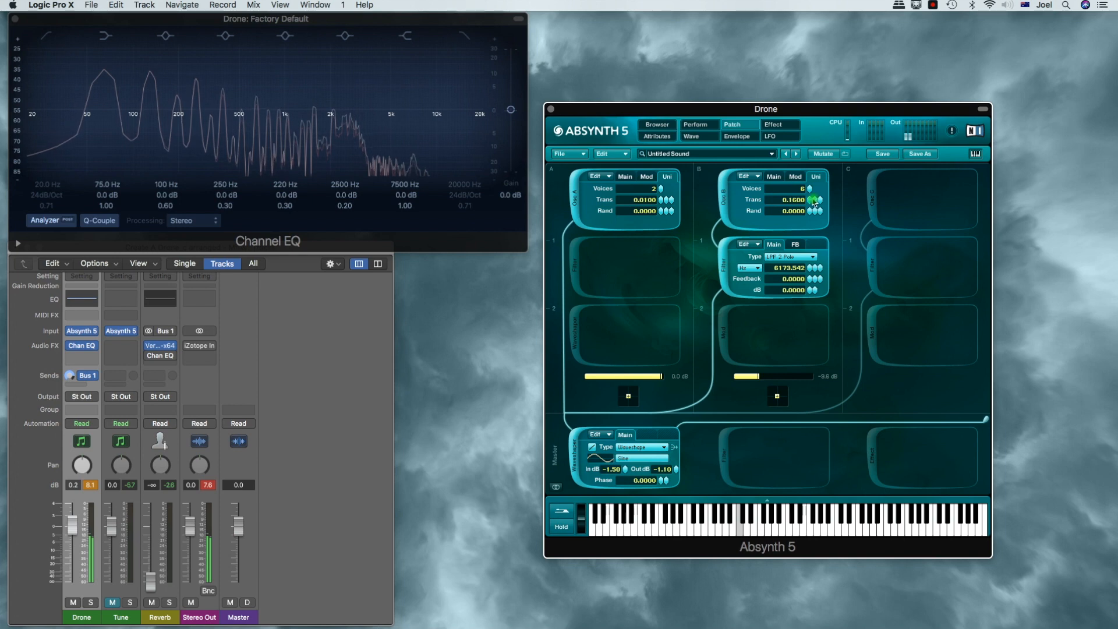
drag(814, 202, 814, 219)
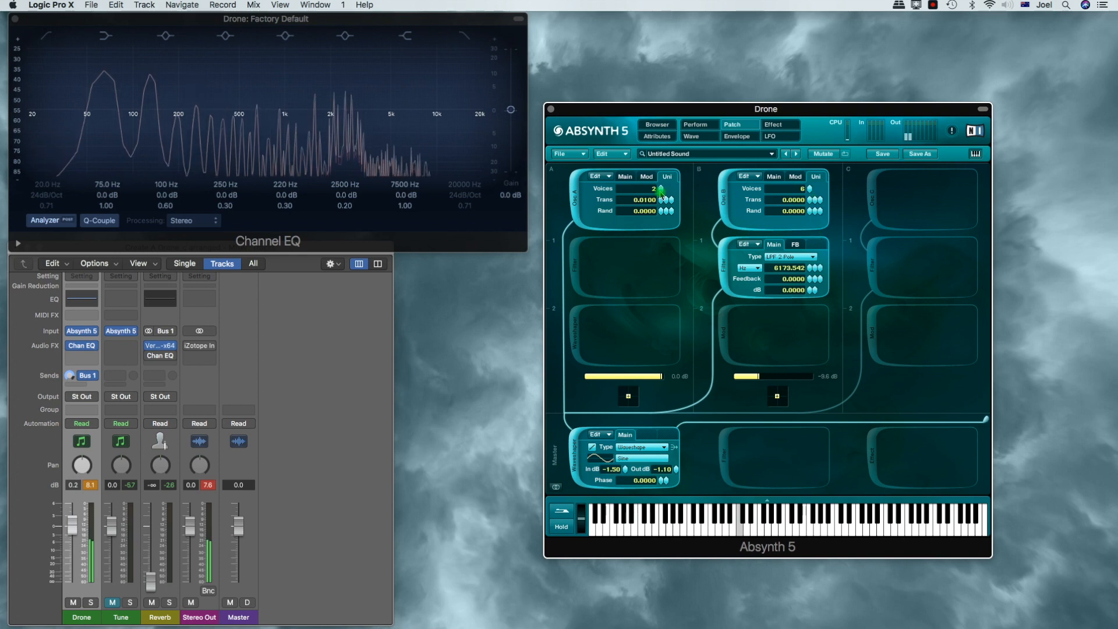
drag(661, 190, 659, 202)
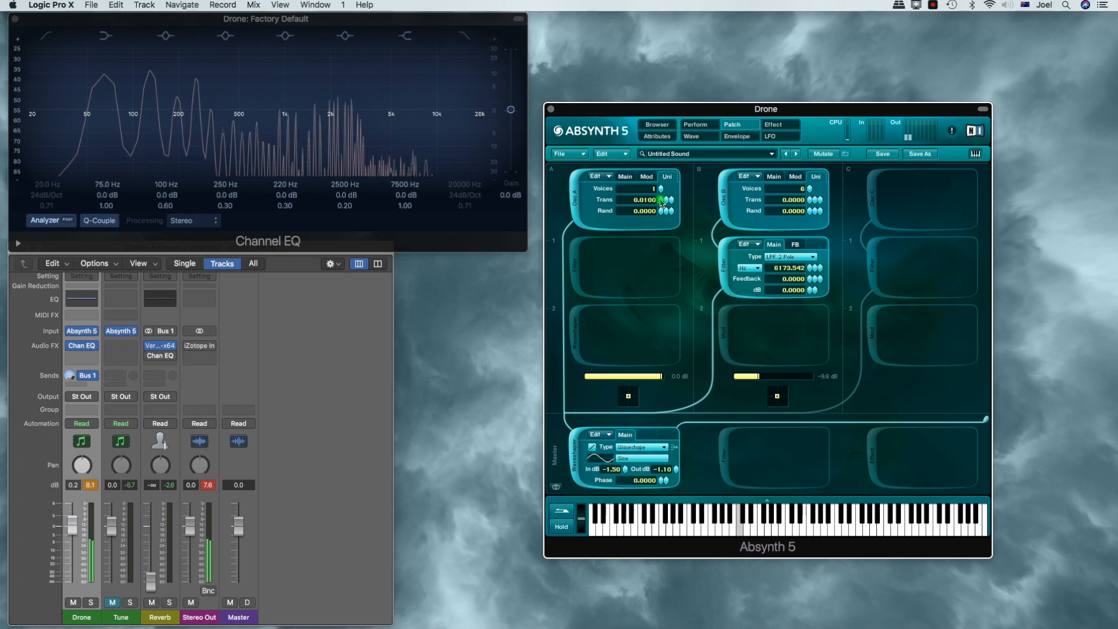
drag(660, 192, 660, 189)
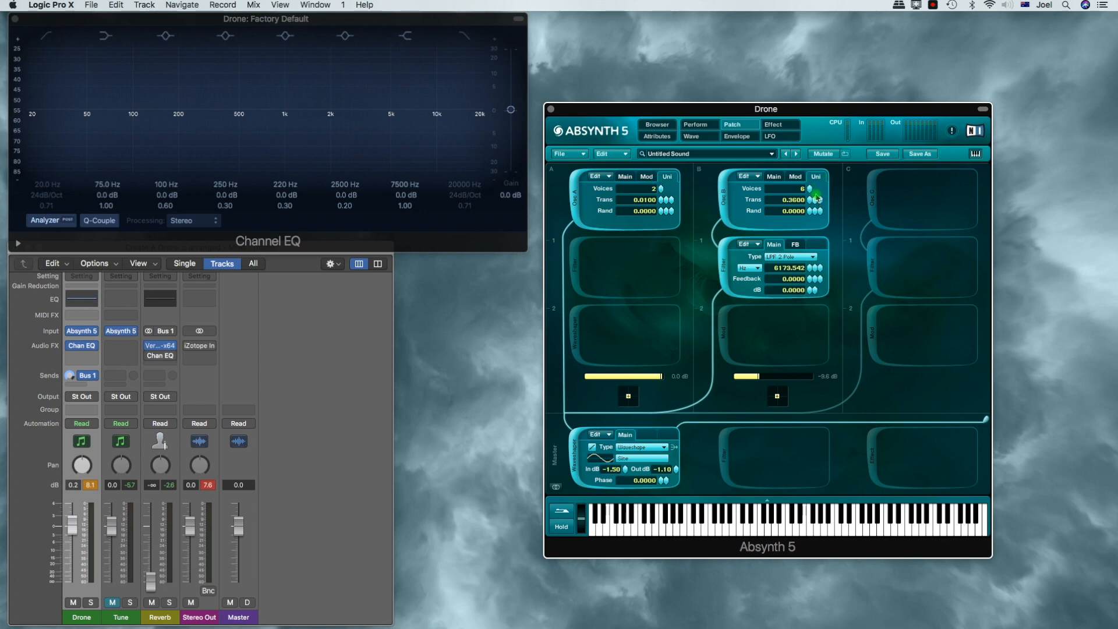
click(873, 442)
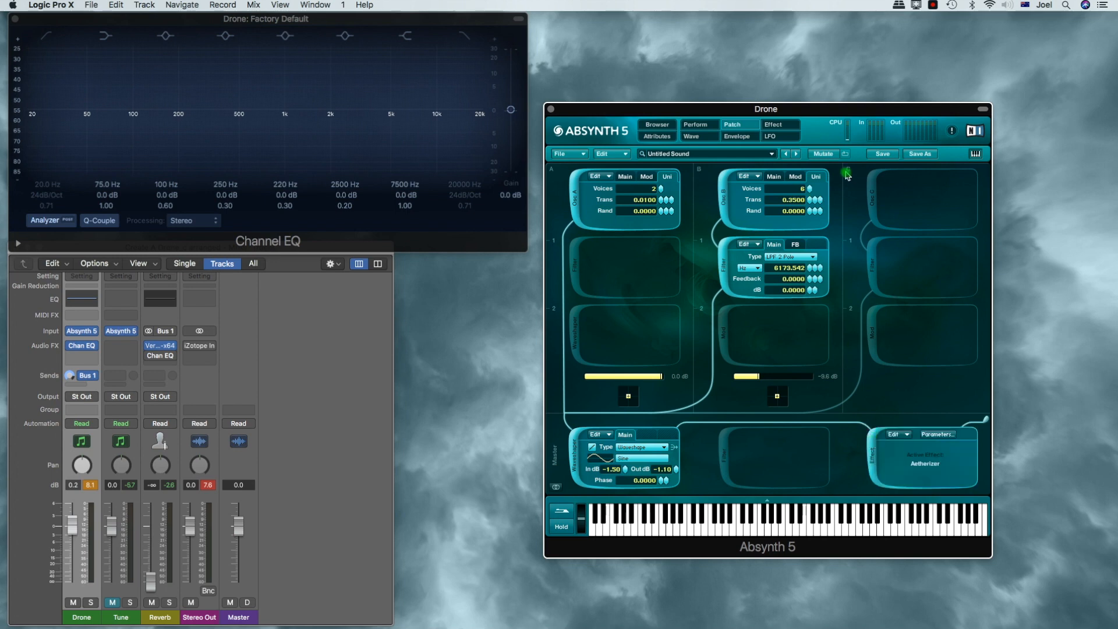
Check the Aetherizer parameters, and set oscillator B's unison transposition to 0.1500 and its random amount to 0.0400
click(773, 125)
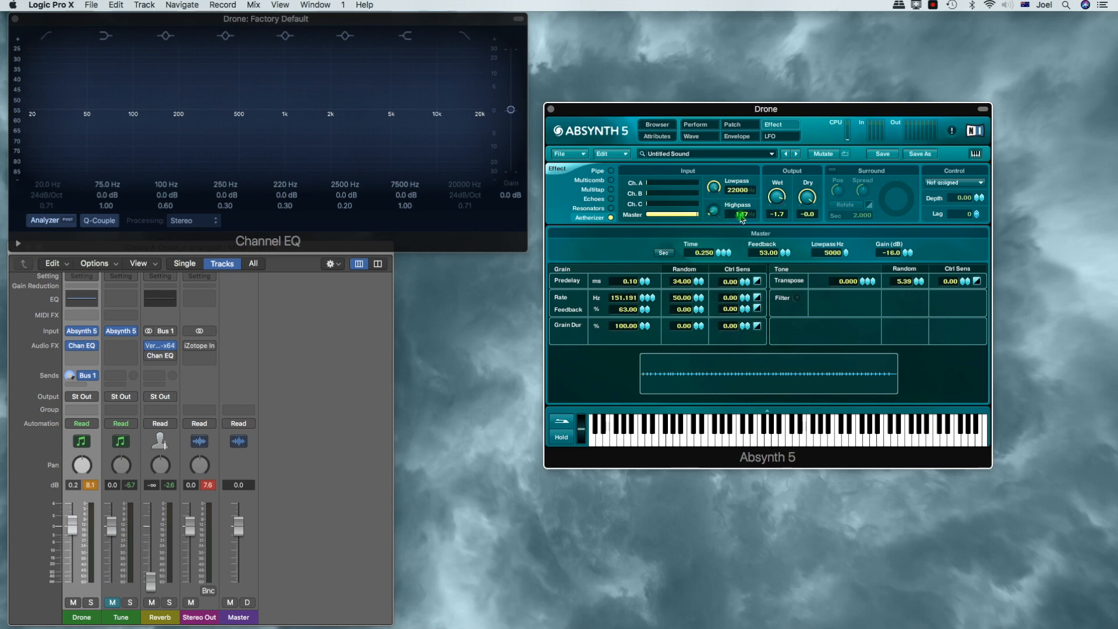
click(738, 124)
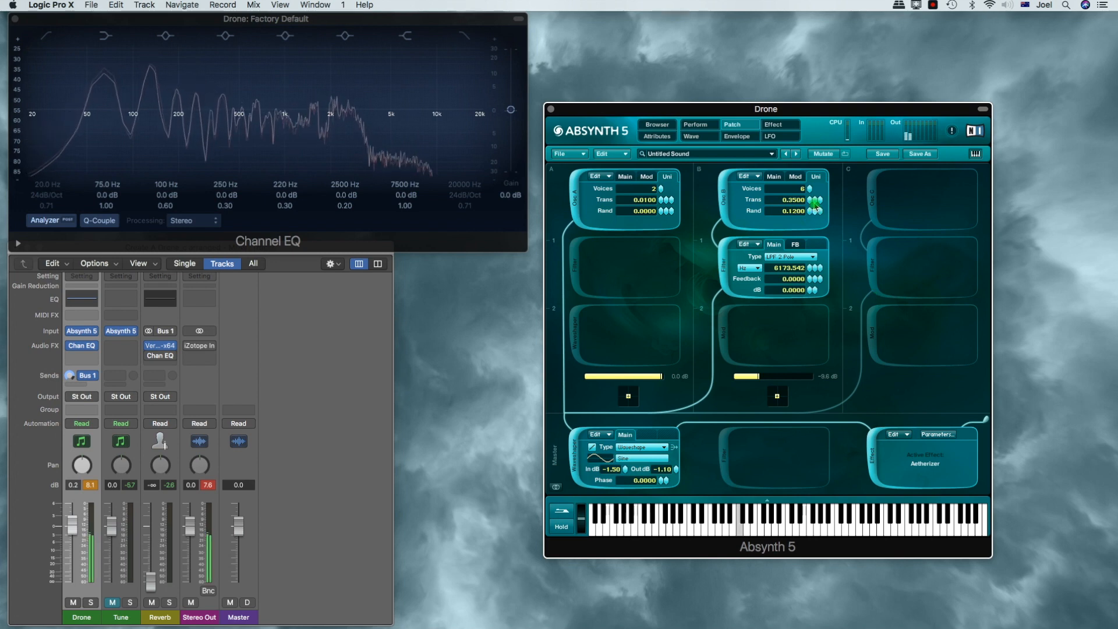
drag(815, 213, 782, 183)
click(773, 176)
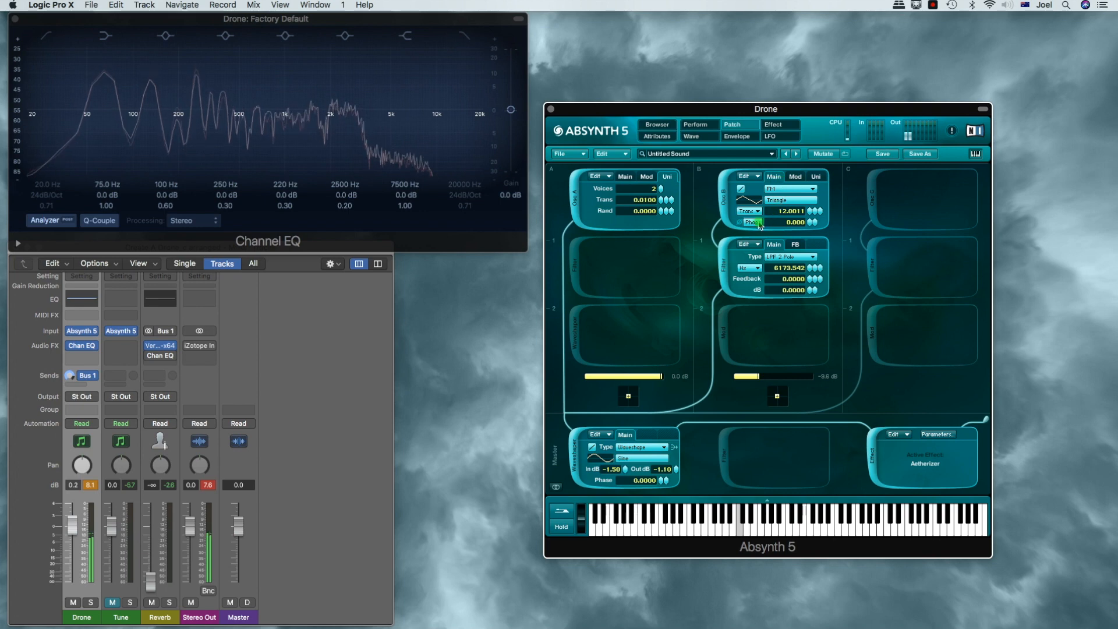
click(816, 177)
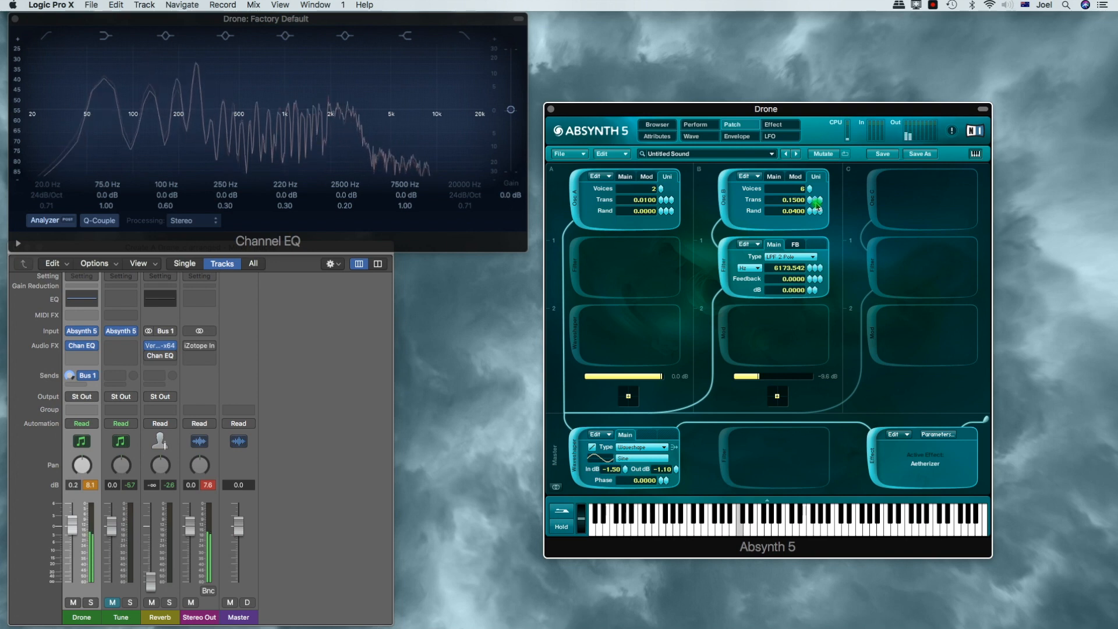
mouse_move(657, 378)
mouse_down()
mouse_move(542, 381)
mouse_move(671, 378)
mouse_up()
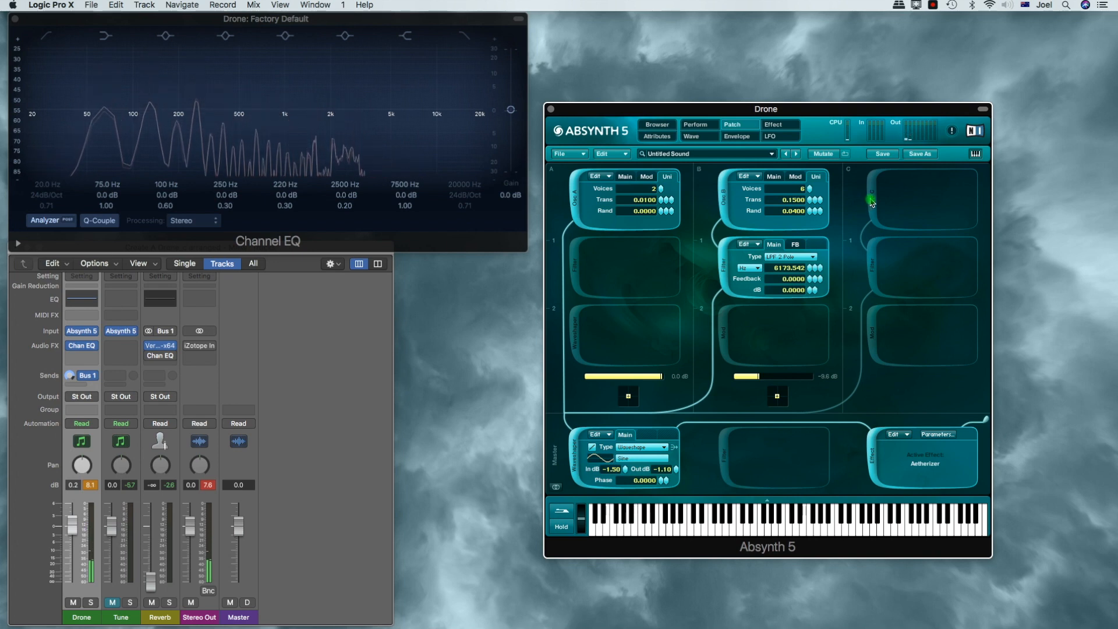
Activate oscillator C with its filter and create an editable copy of its Square_filt 2 wave
click(872, 198)
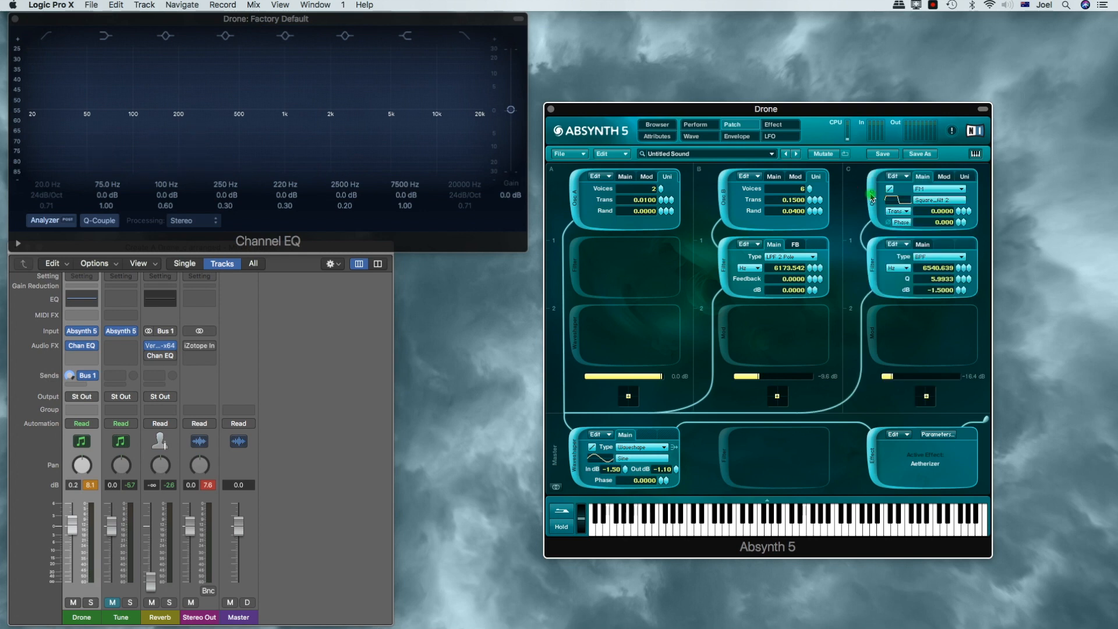
click(778, 177)
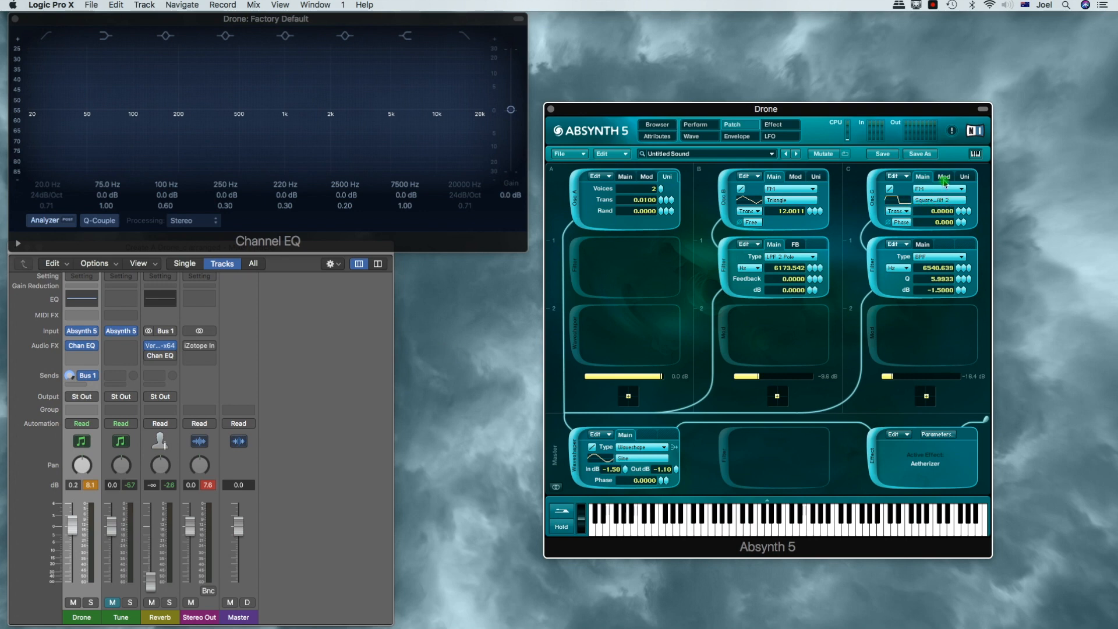
click(929, 201)
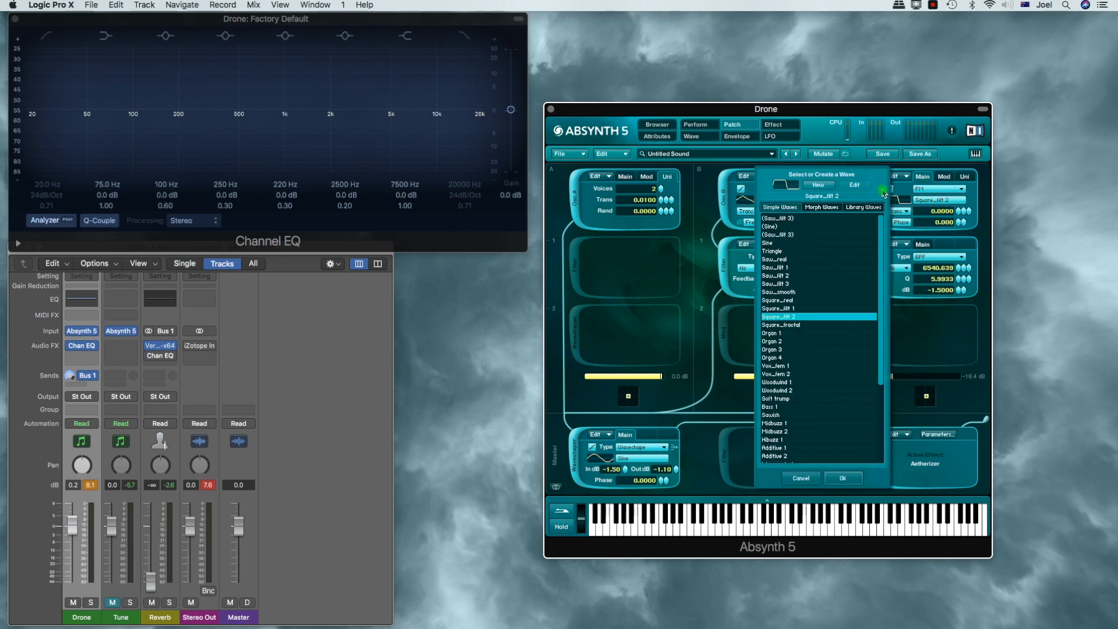
click(818, 185)
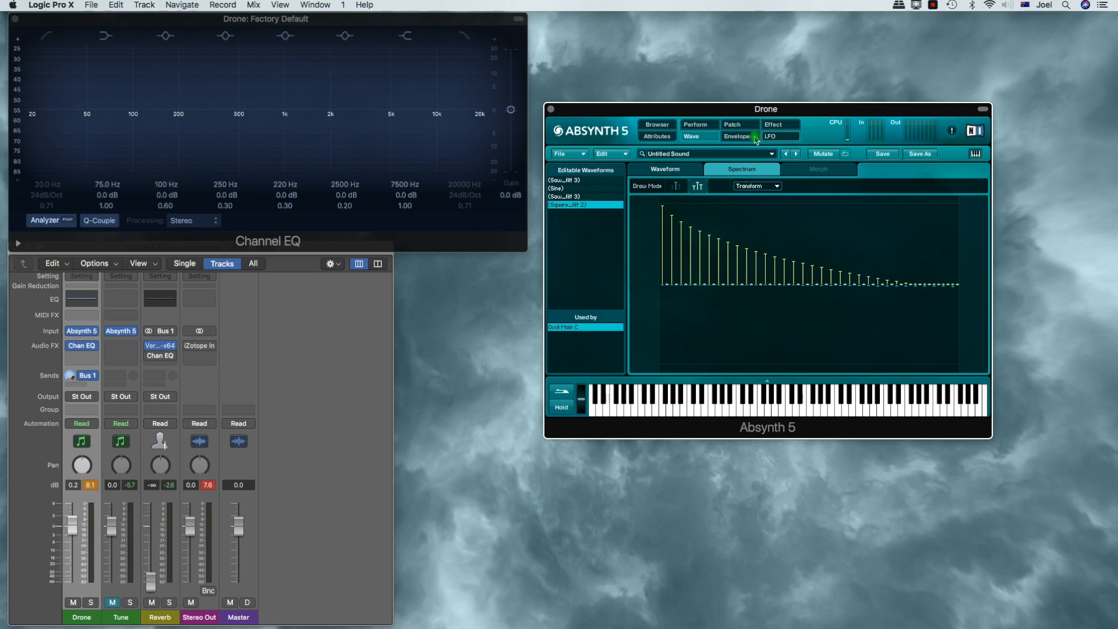
click(732, 124)
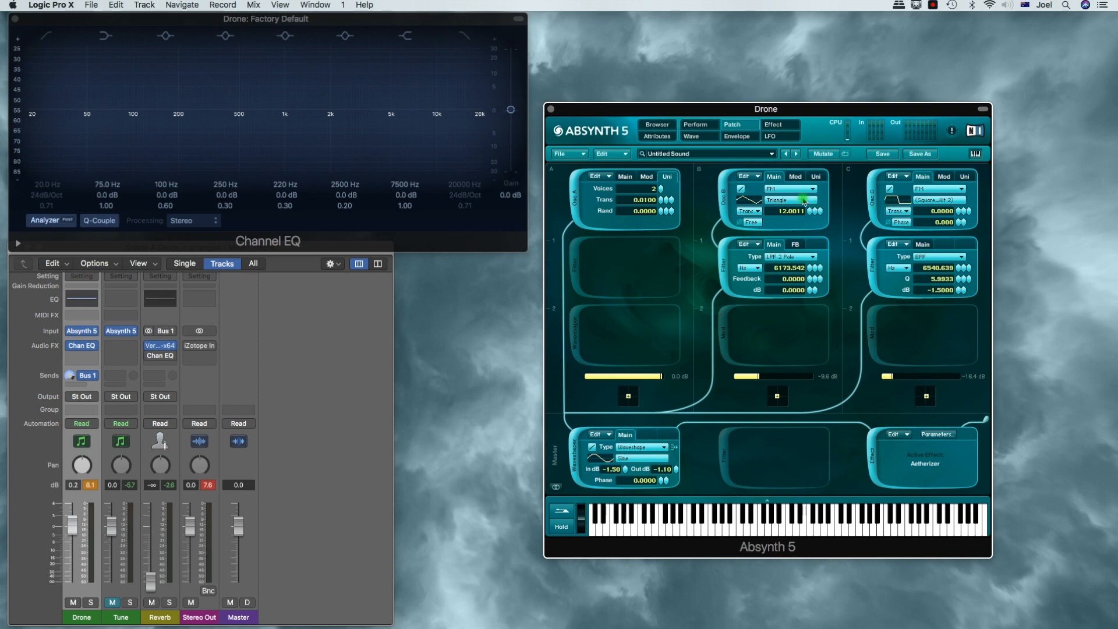
Play the sound, set channel C's level to -20.3 dB and check oscillator C's FM modulation settings
key(space)
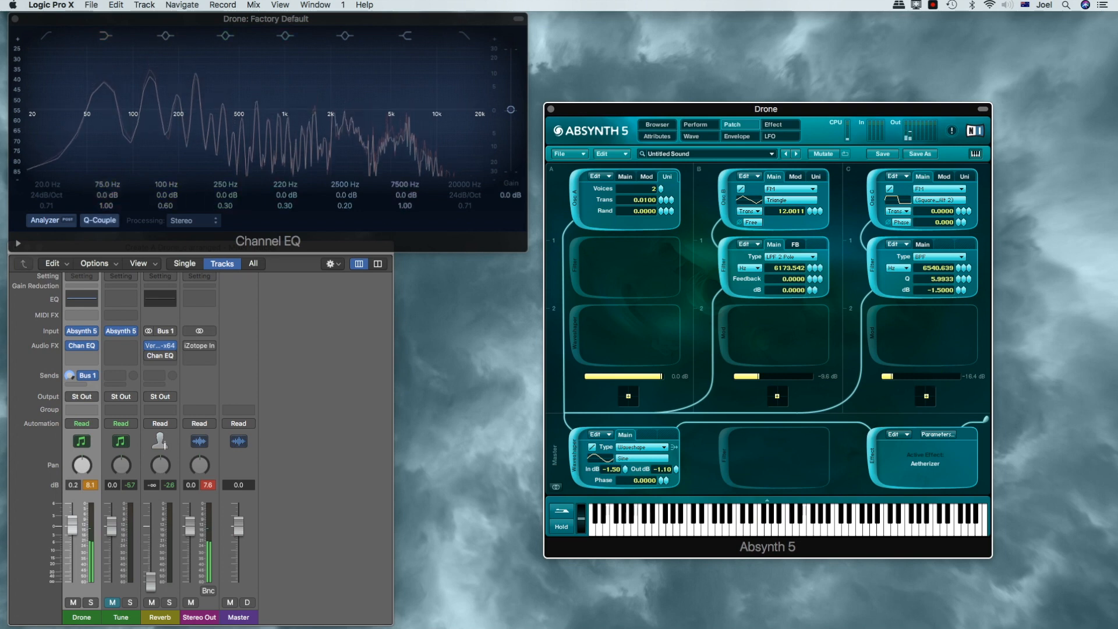
drag(892, 376, 888, 377)
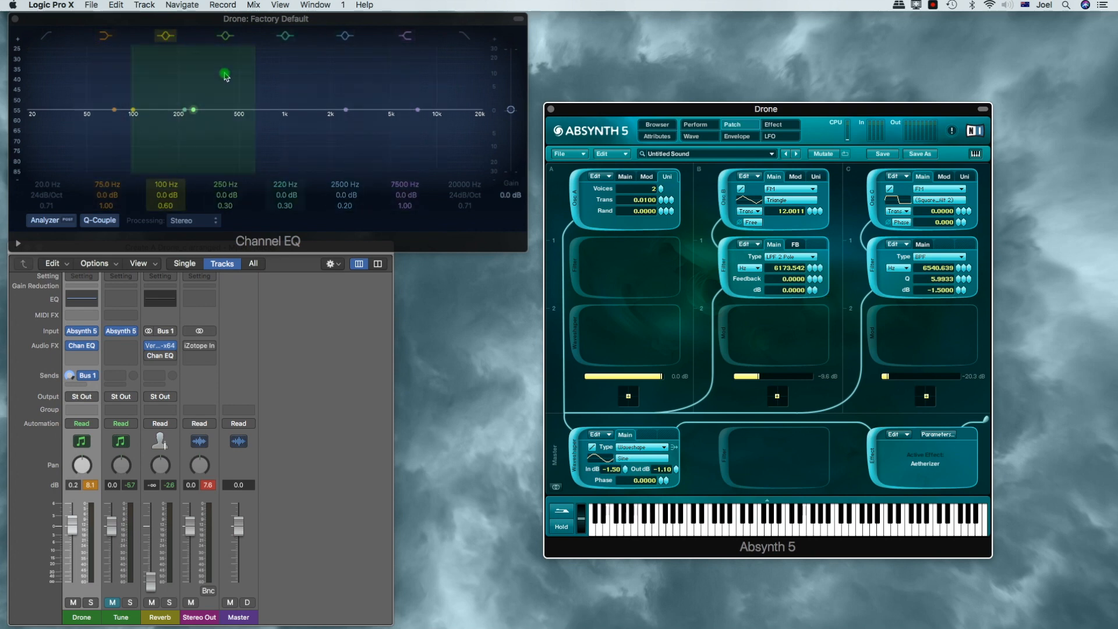
click(944, 179)
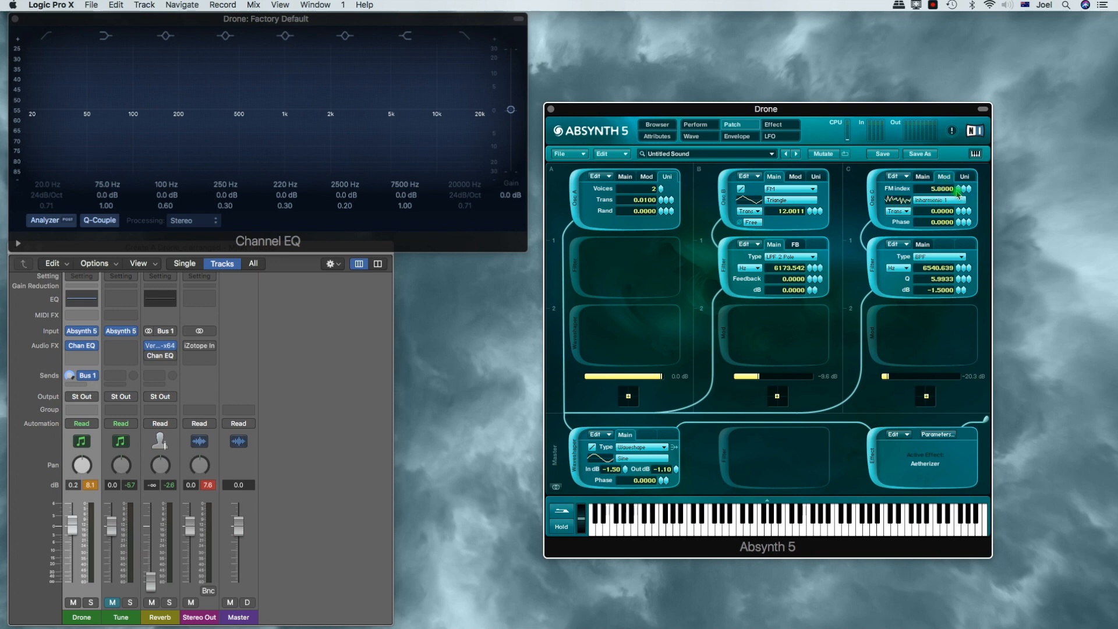
click(922, 177)
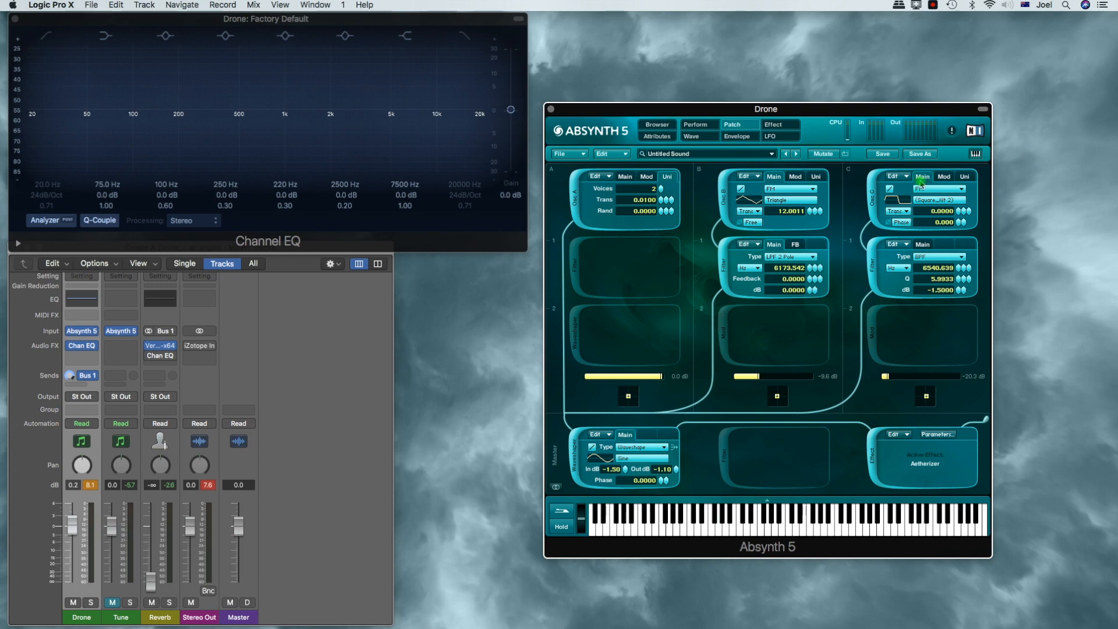
Audition oscillator C alone with and without its bandpass filter, and restore oscillators B and A
click(720, 205)
click(581, 207)
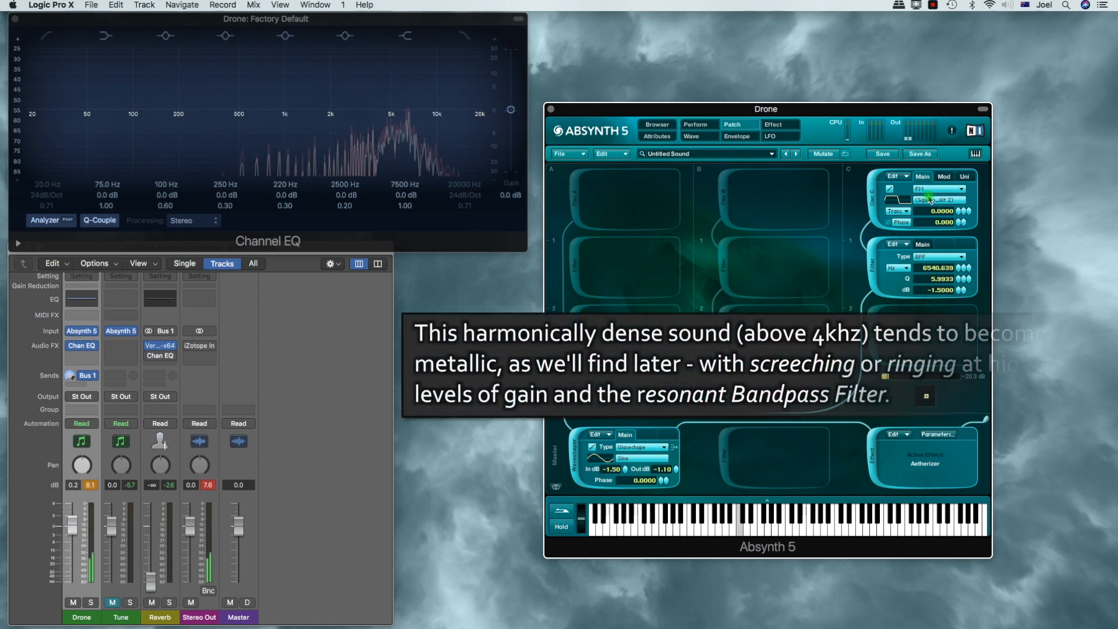
click(943, 176)
click(929, 180)
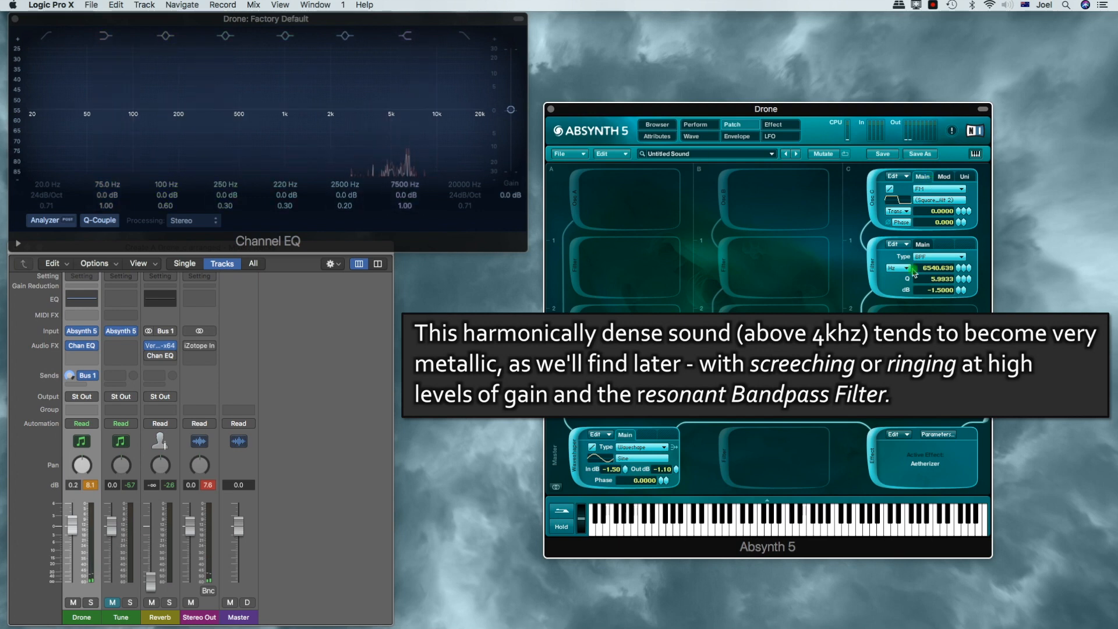
click(875, 271)
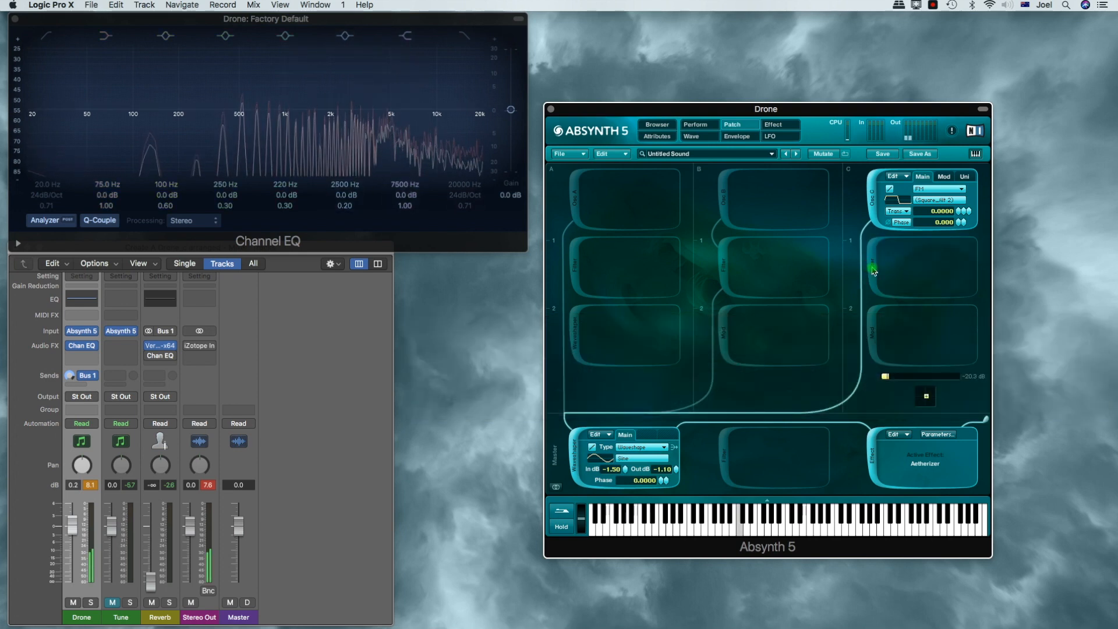
click(875, 271)
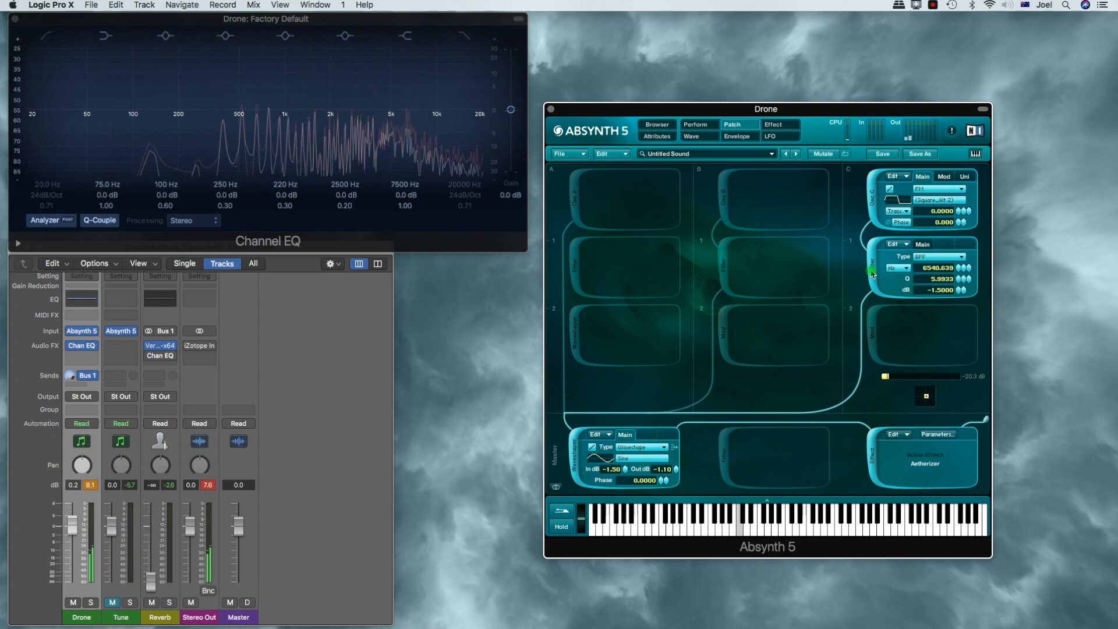
click(723, 217)
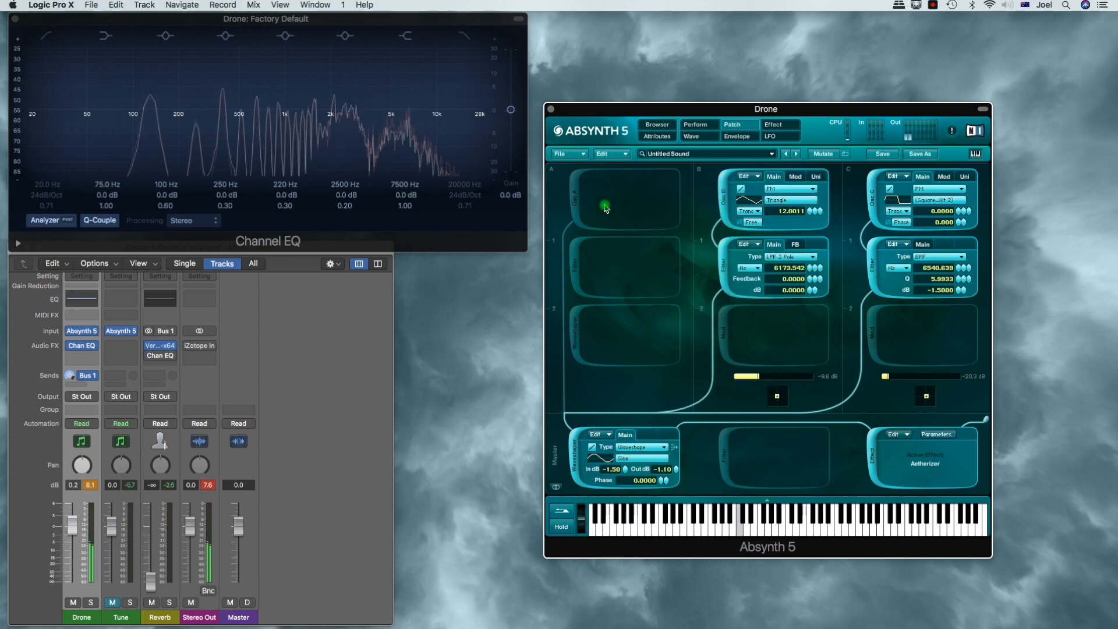
click(578, 208)
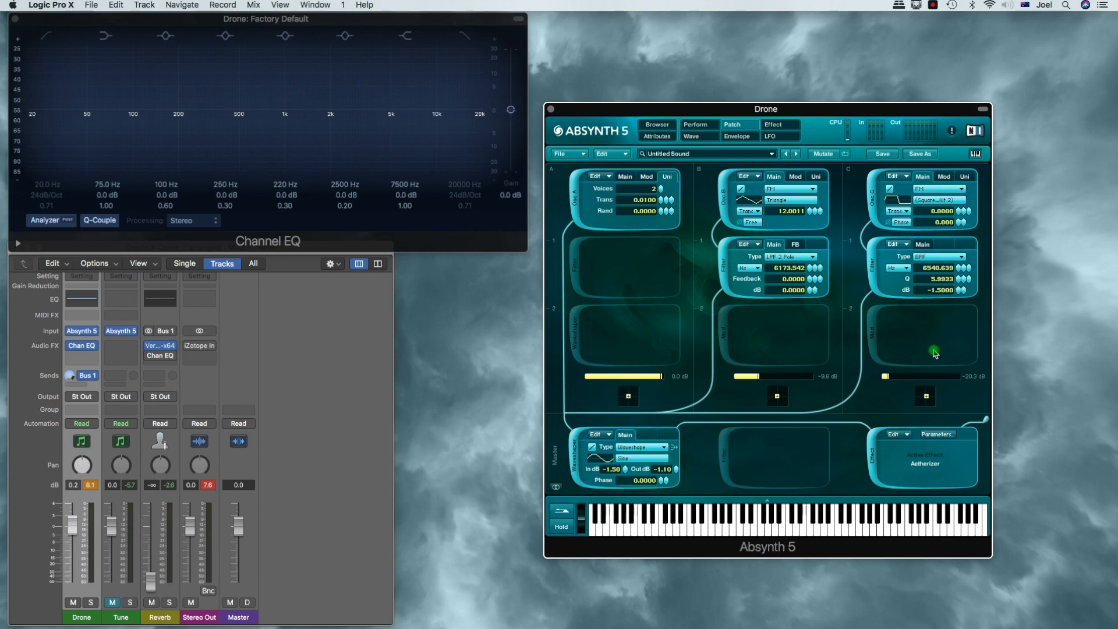
Activate the master comb filter with feedback 0.7810, and rebalance channel C to about -23 dB and channel B to -5.3 dB
click(726, 456)
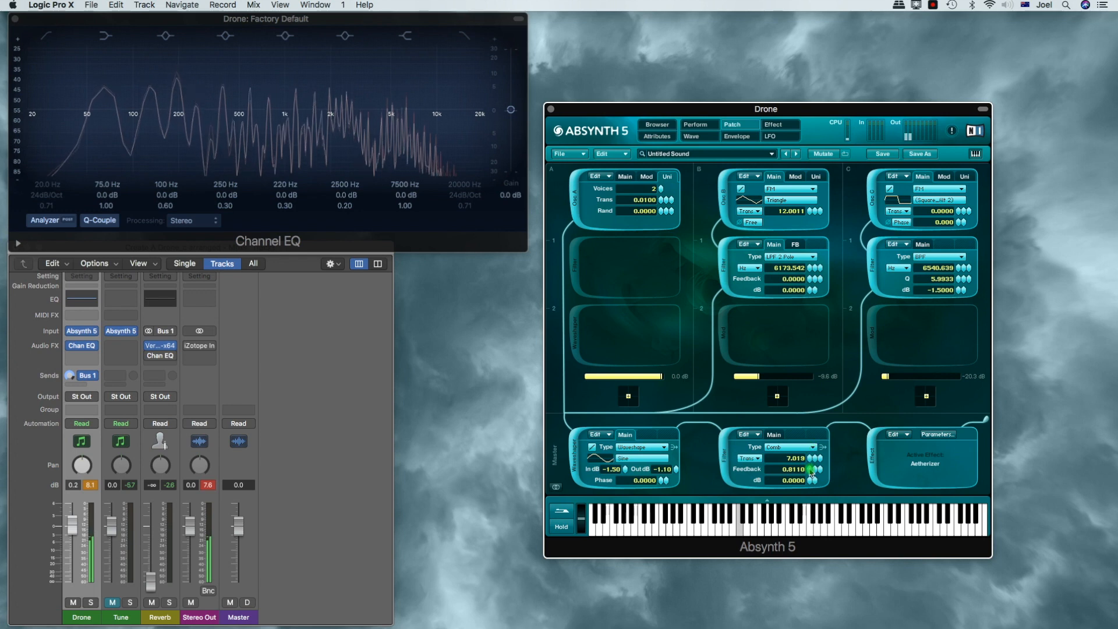
drag(810, 470, 813, 516)
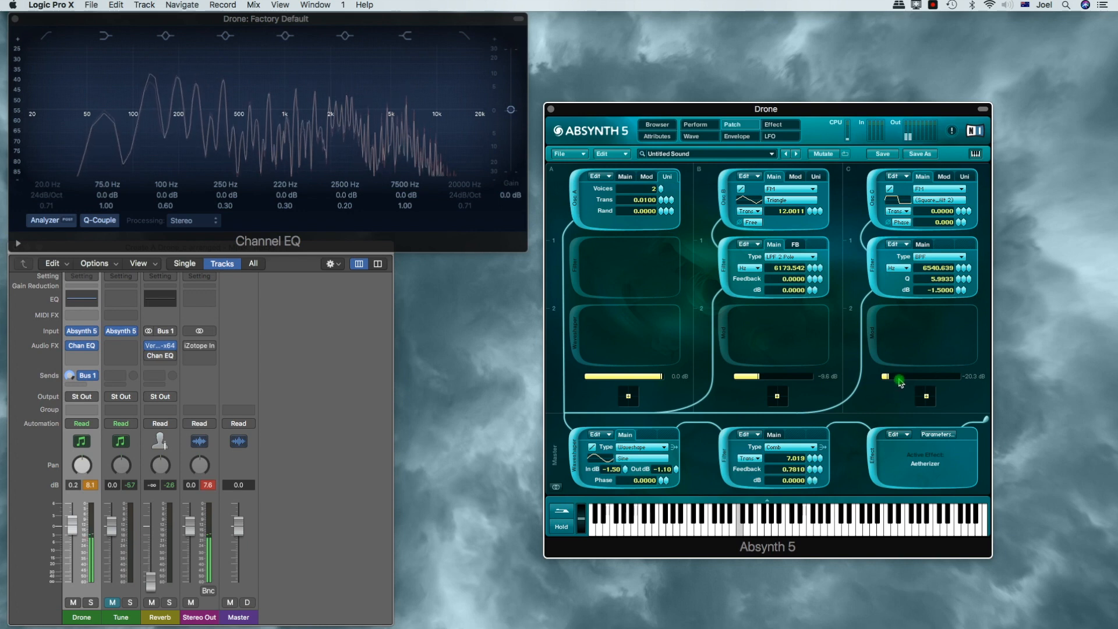
drag(899, 380, 894, 380)
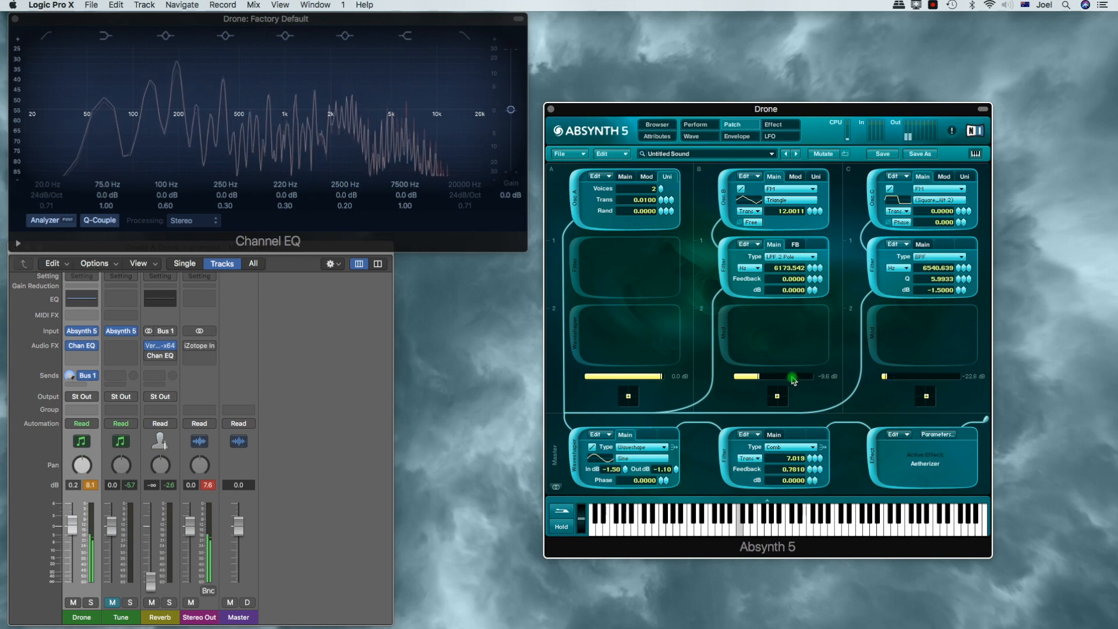
drag(781, 379, 804, 380)
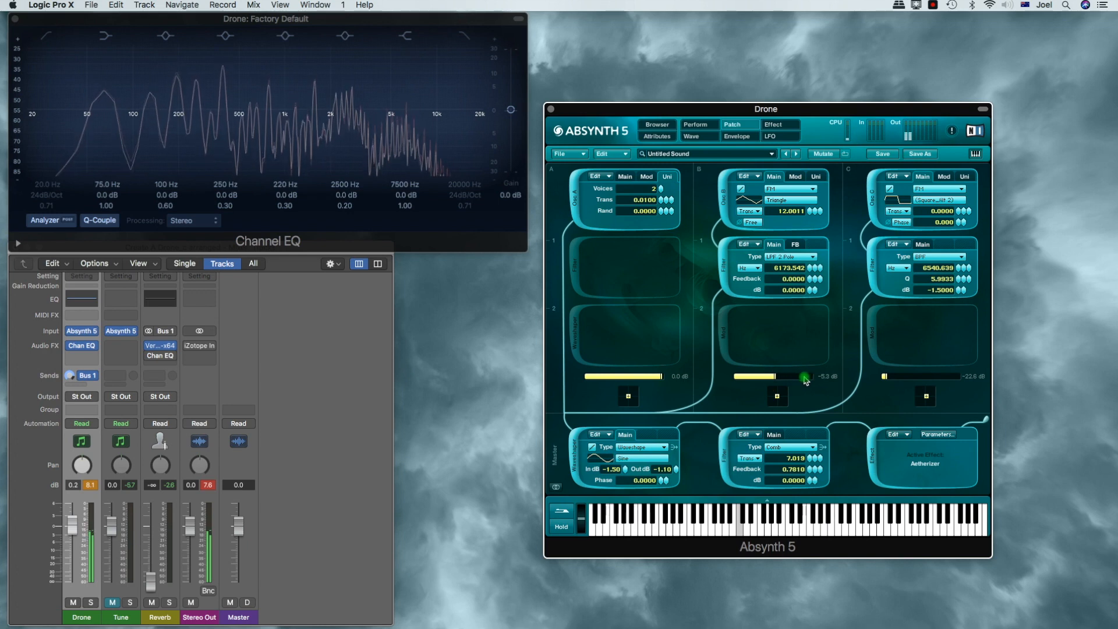
Listen to the drone's note through the master comb filter and set the filter's transposition to 4.019
click(802, 432)
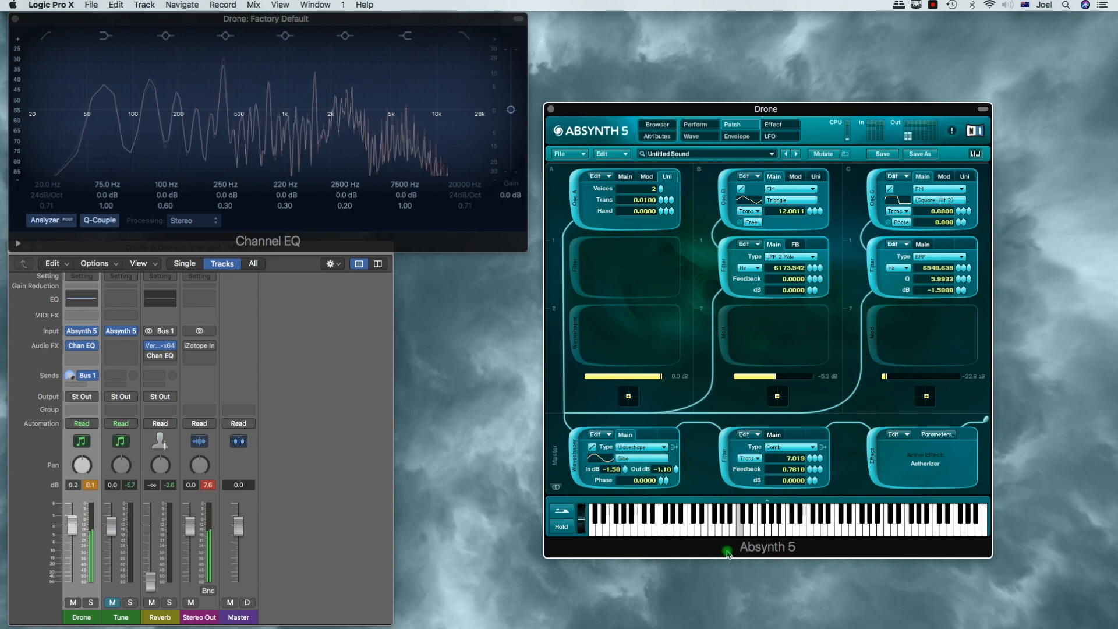
click(739, 534)
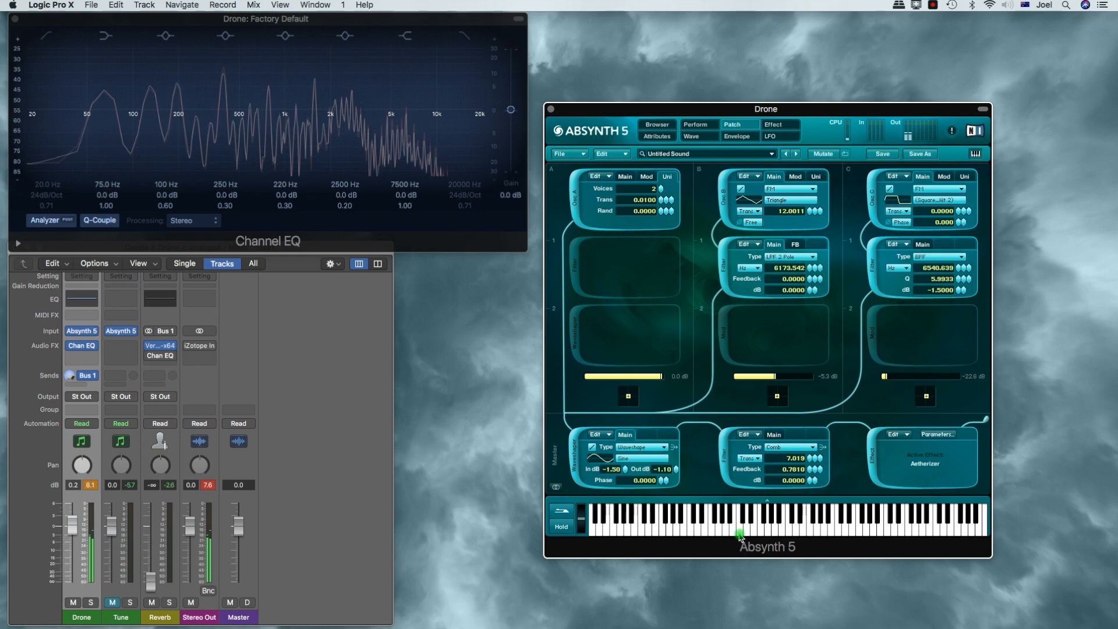
click(757, 462)
click(751, 459)
click(737, 531)
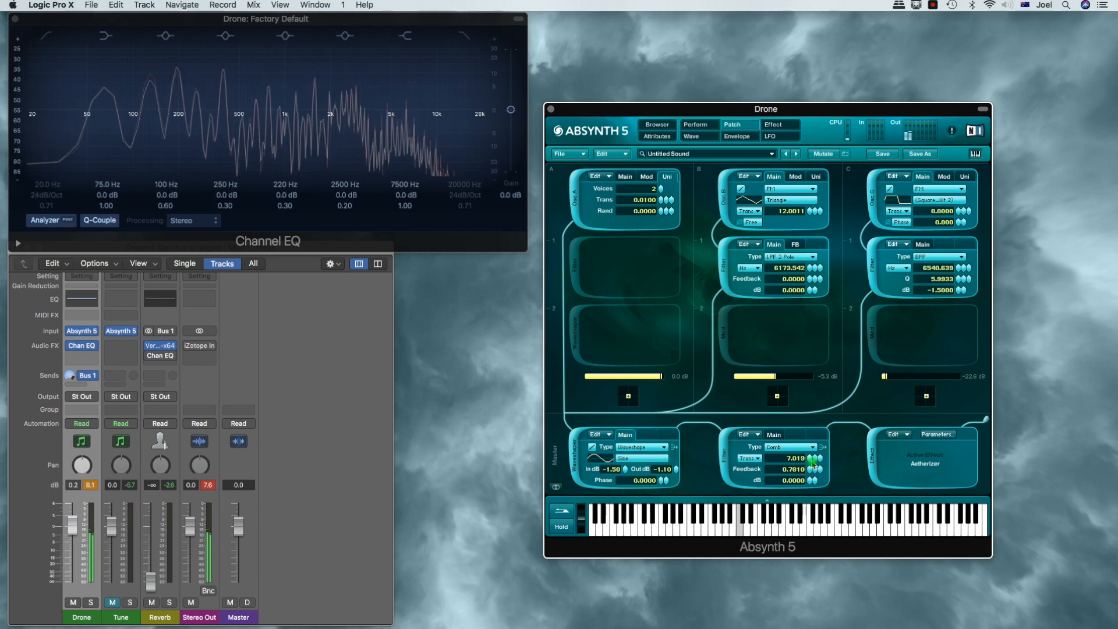
drag(812, 460, 811, 462)
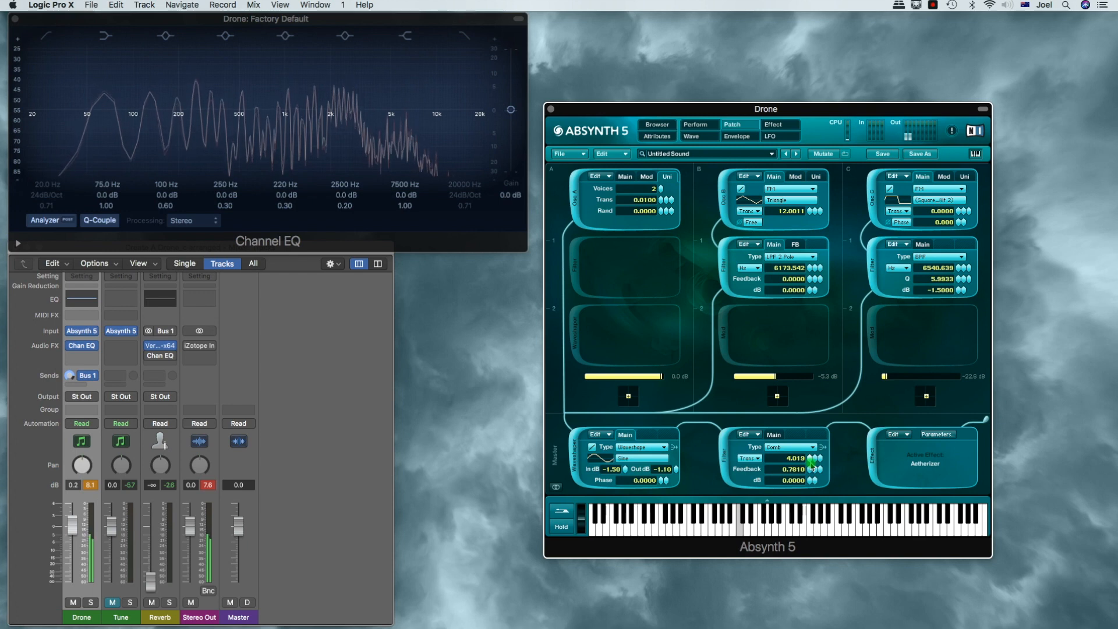
Set the master comb filter's transposition to 7.019 and feedback to 0.9110, and raise channel C's level to -16.7 dB
drag(811, 463, 812, 466)
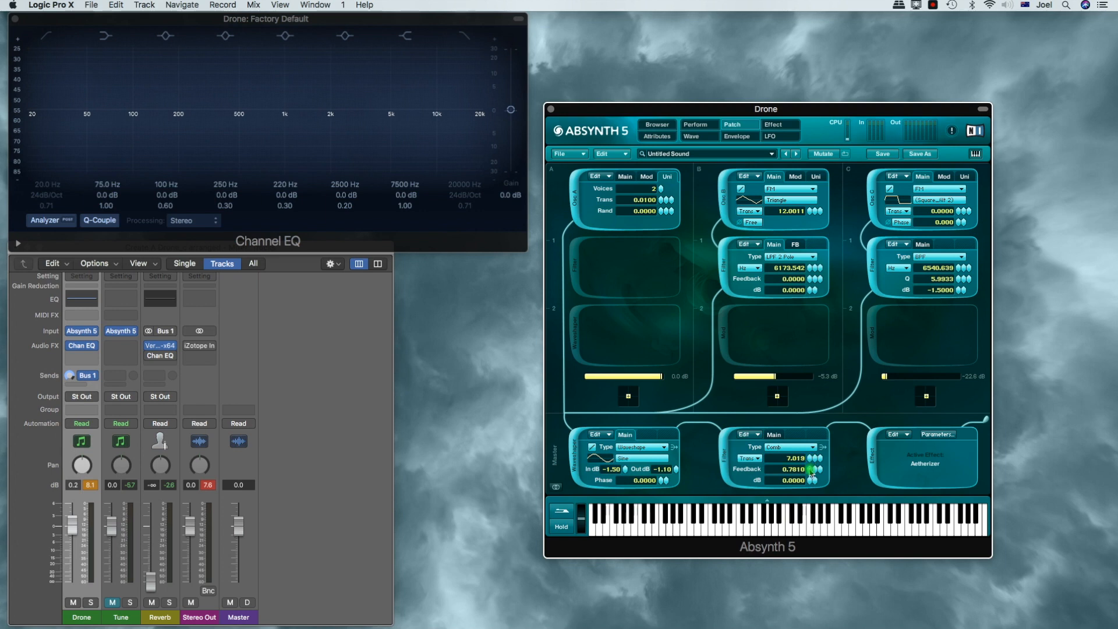
drag(810, 473, 810, 468)
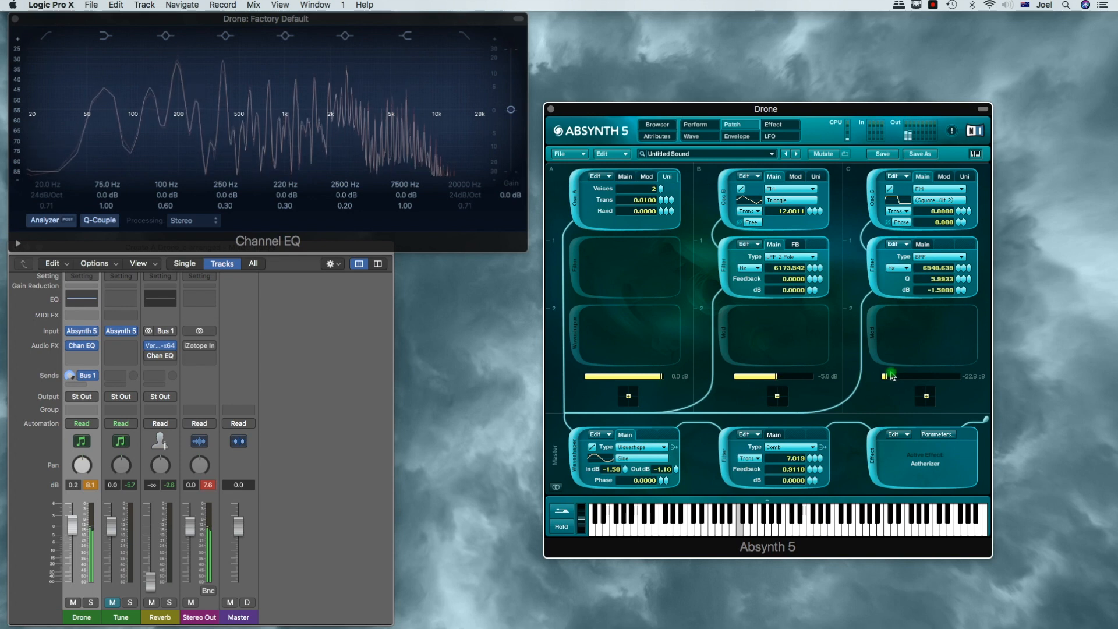
drag(889, 376, 908, 381)
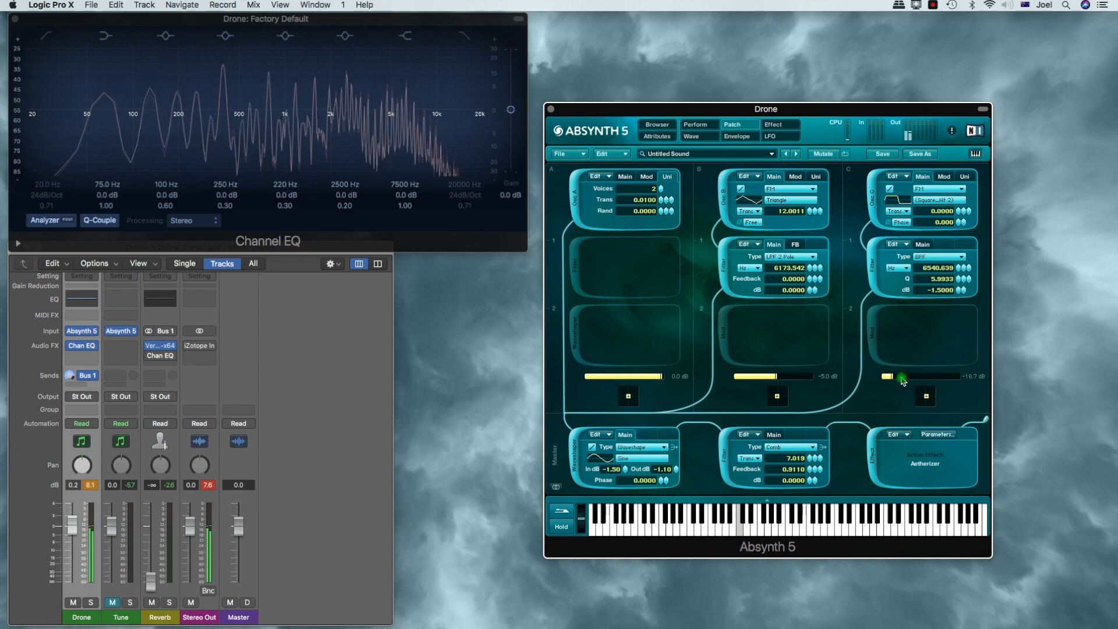
Review LFO 1's settings, set channel C's level to -16.5 dB and set LFO 1's filter frequency depth to 34
click(780, 136)
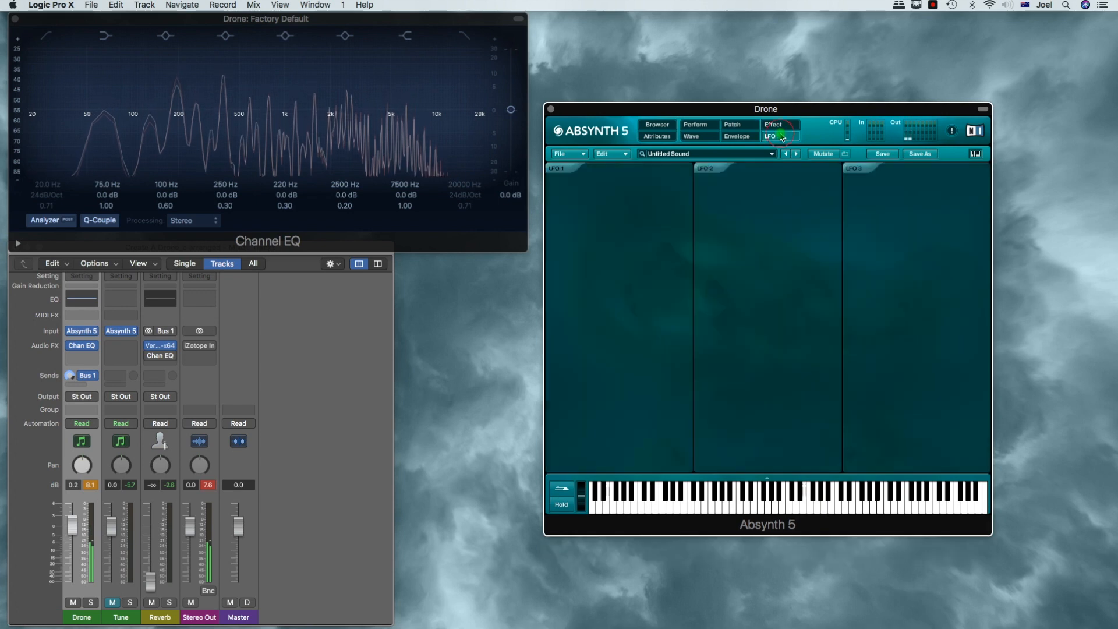
click(574, 172)
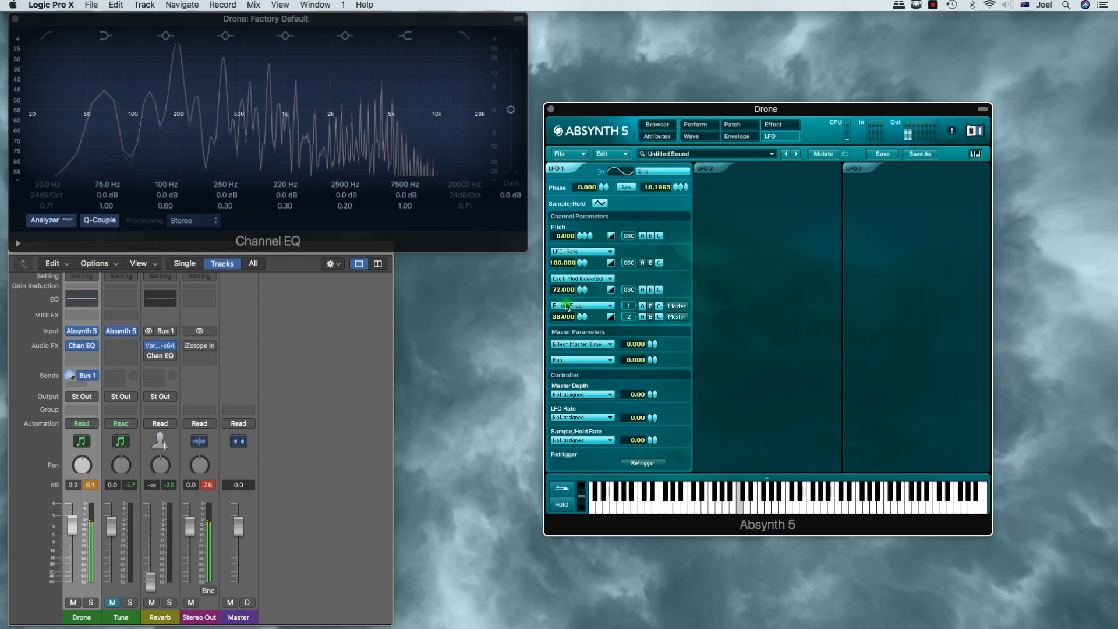
click(732, 124)
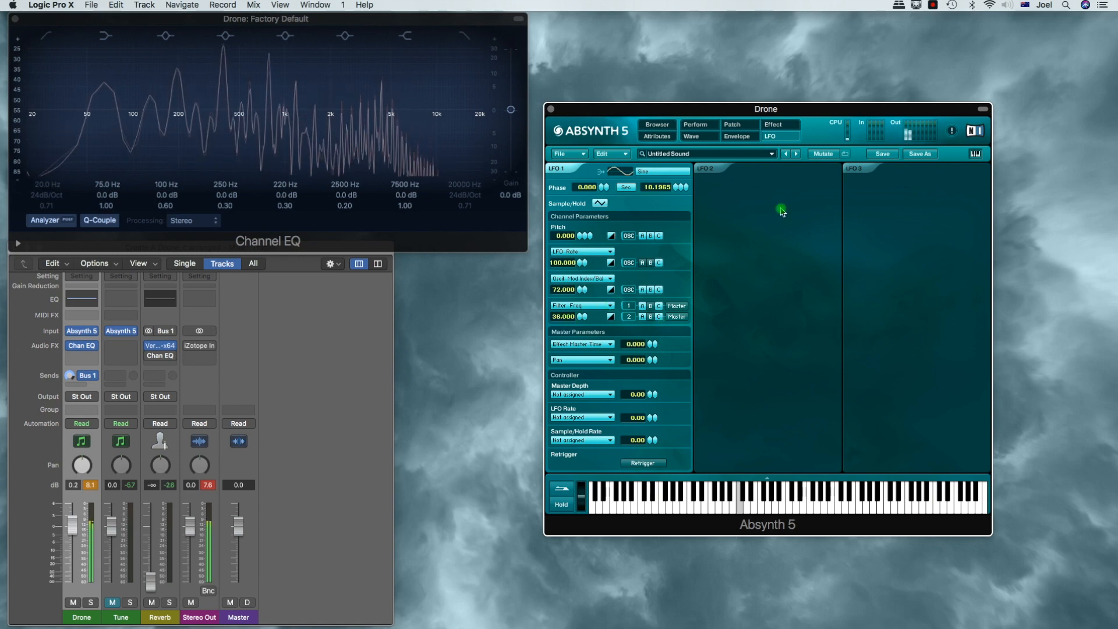
click(733, 125)
drag(914, 377, 911, 379)
click(791, 137)
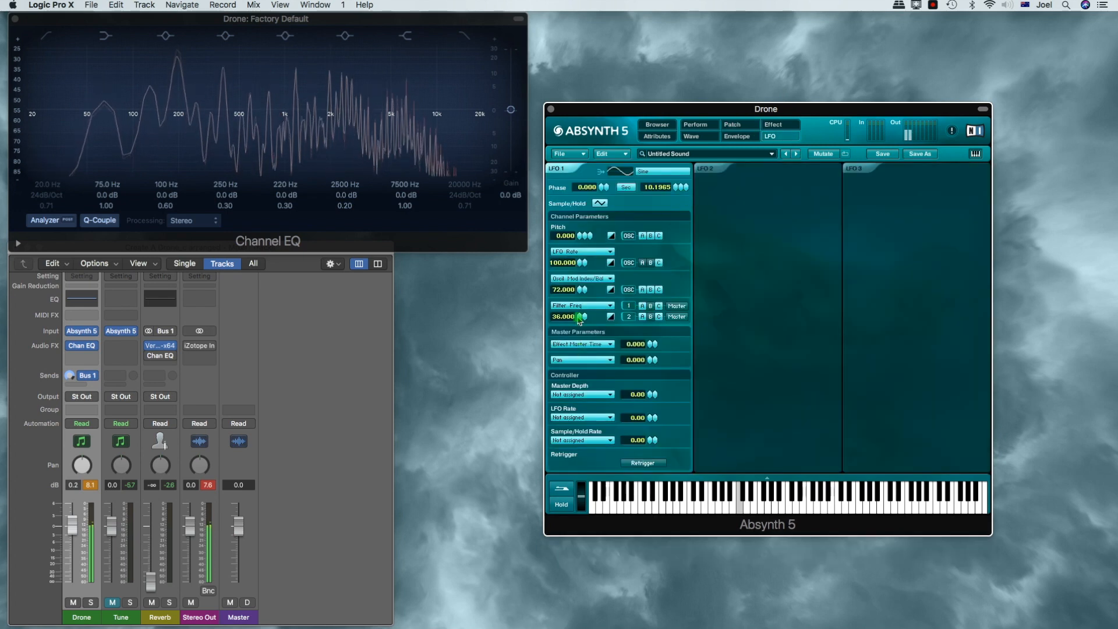
drag(582, 317, 582, 322)
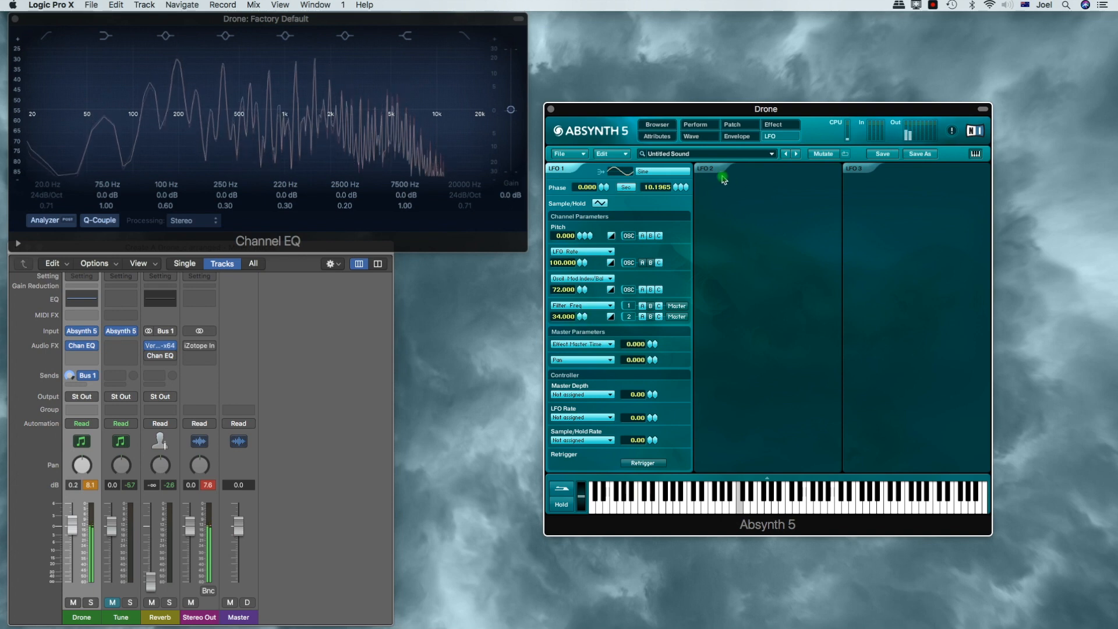
Activate LFO 2 with a rate of 51.0911 seconds and route its filter frequency modulation only to the master filter
click(744, 127)
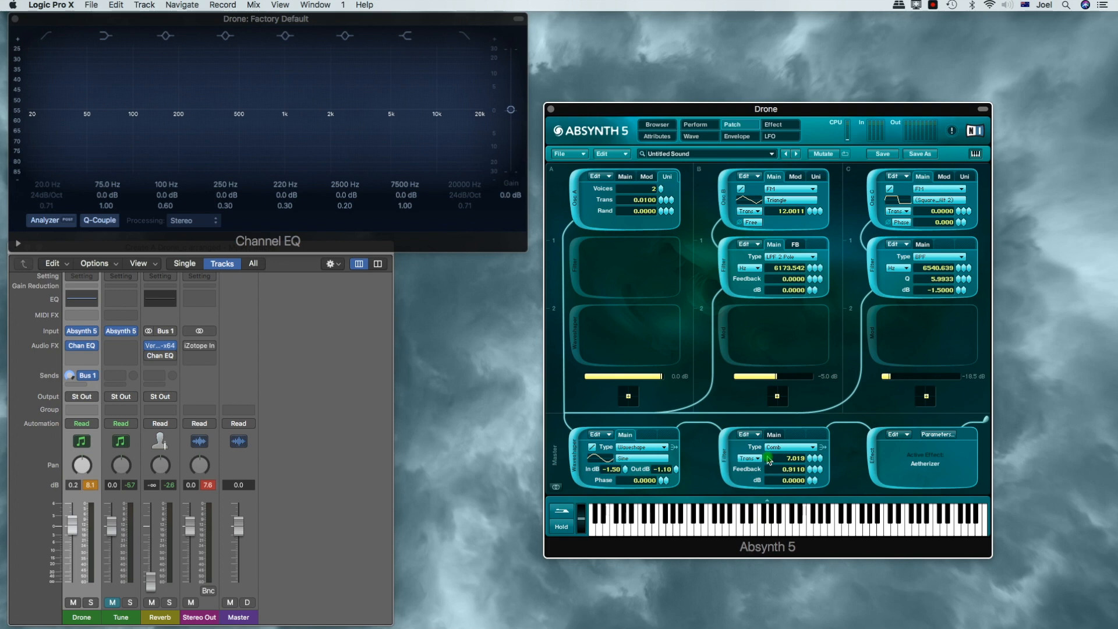
click(780, 135)
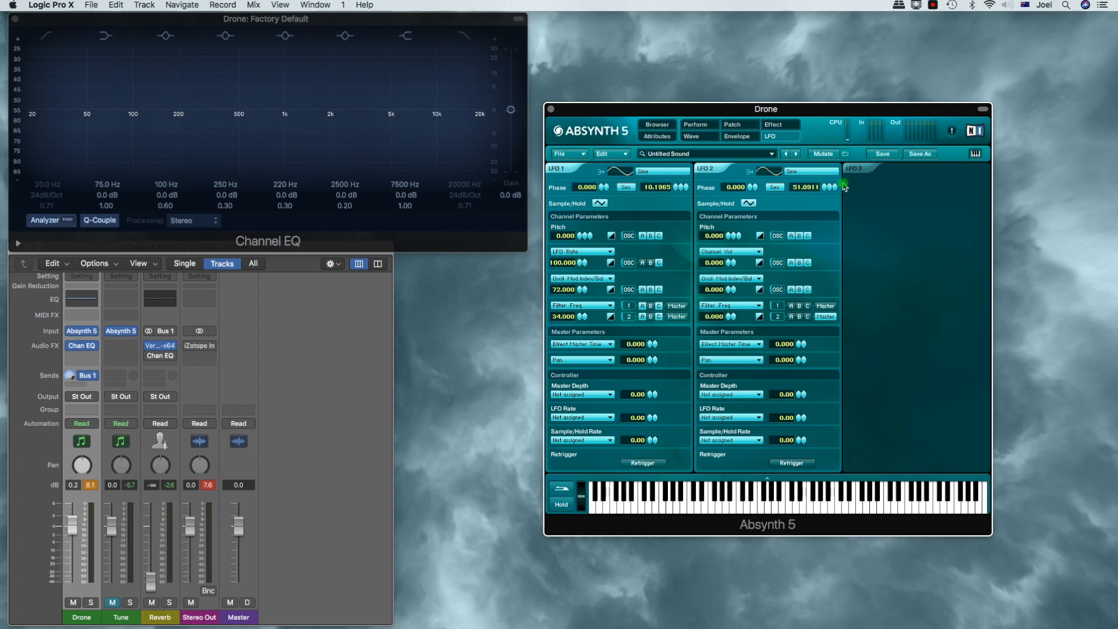
Examine the amplitude envelopes of oscillators A, B and C over a much longer time scale
click(753, 140)
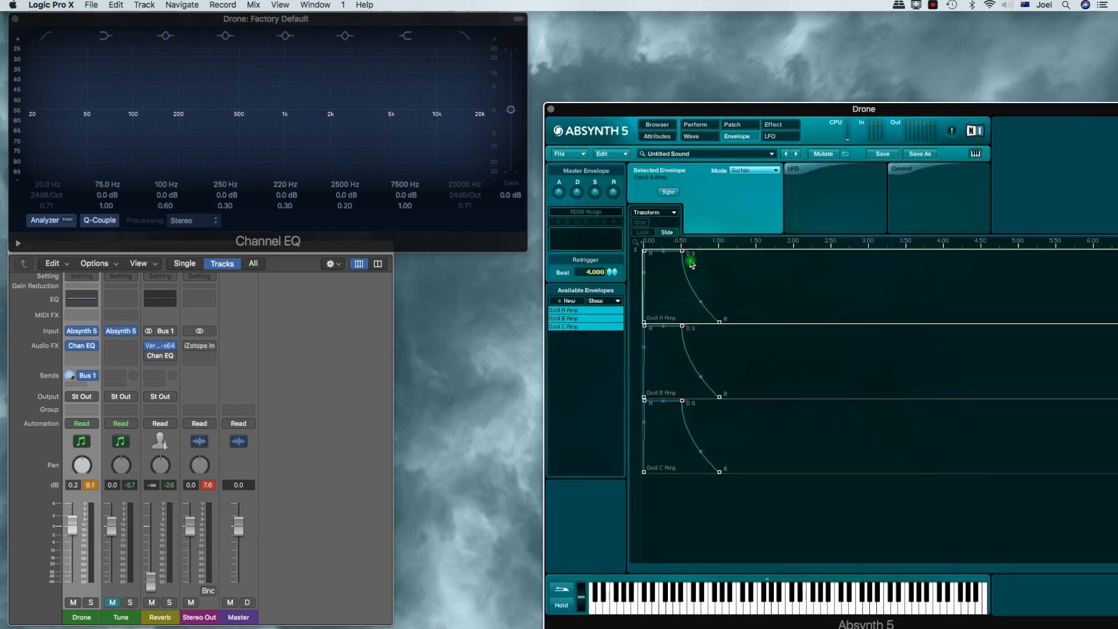
drag(704, 242, 692, 146)
drag(690, 258, 786, 278)
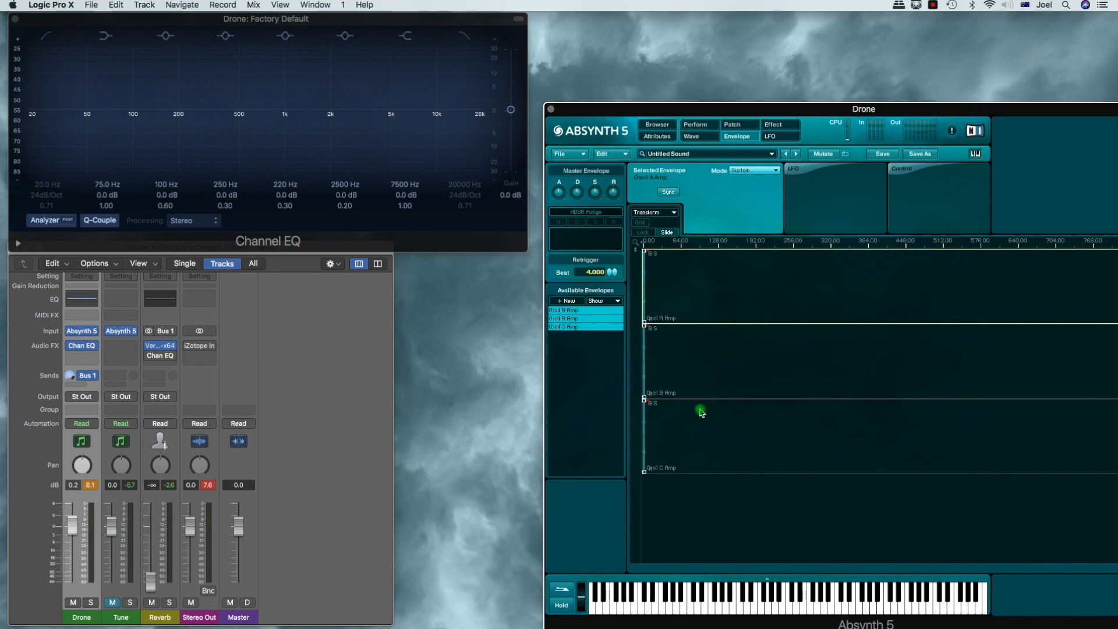
click(660, 413)
click(678, 367)
click(696, 295)
click(706, 341)
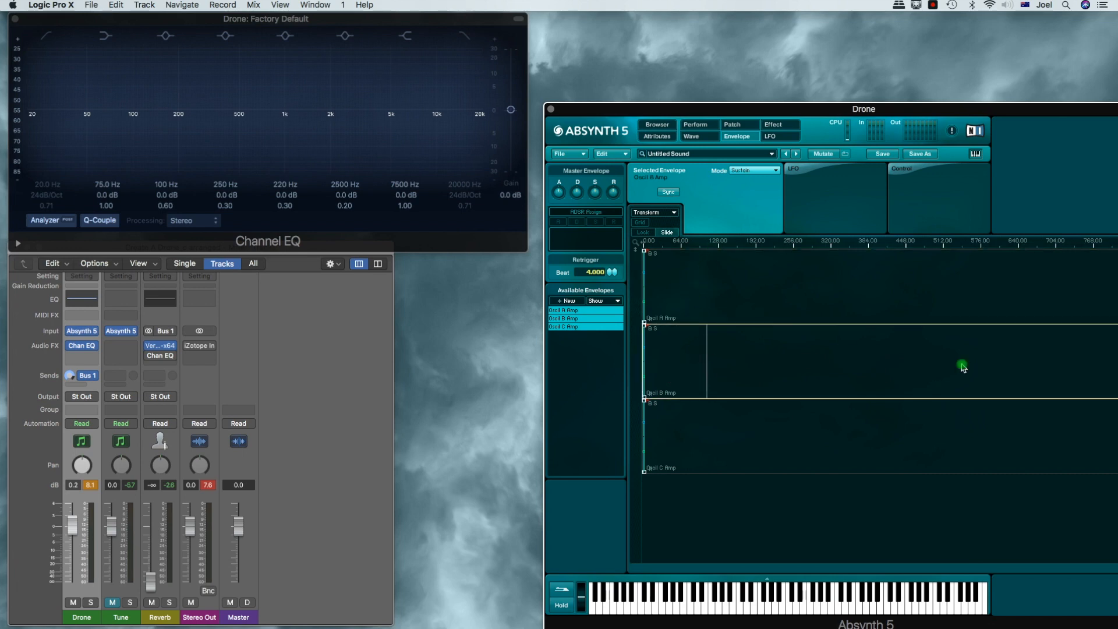
Set LFO 2's filter frequency depth to 3.050 while listening to the drone
click(770, 136)
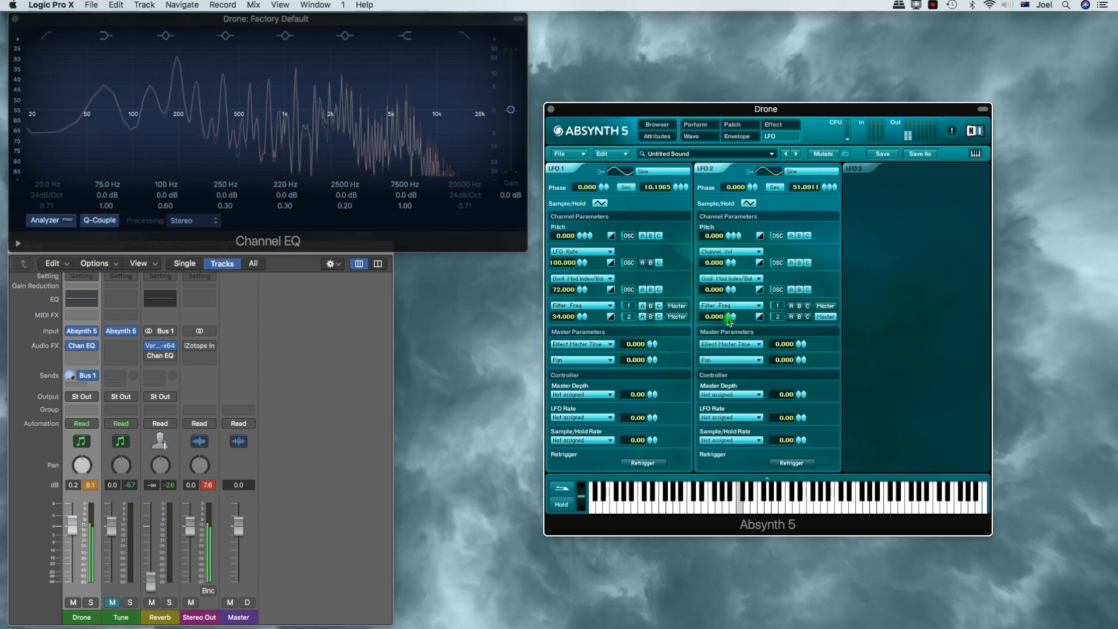
drag(729, 319, 736, 154)
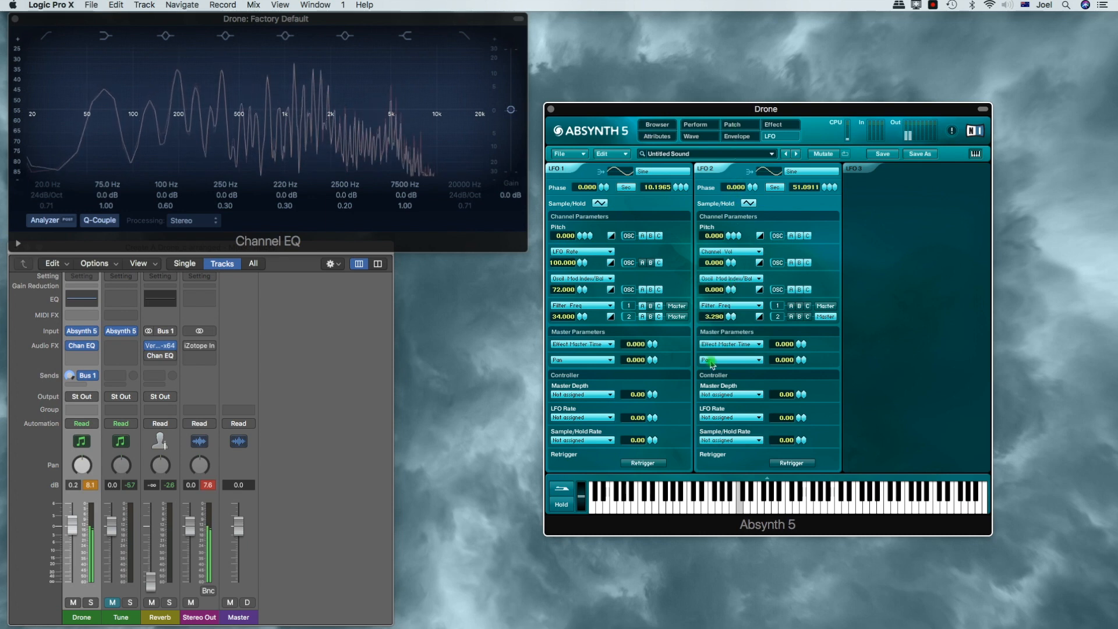
drag(730, 318, 733, 322)
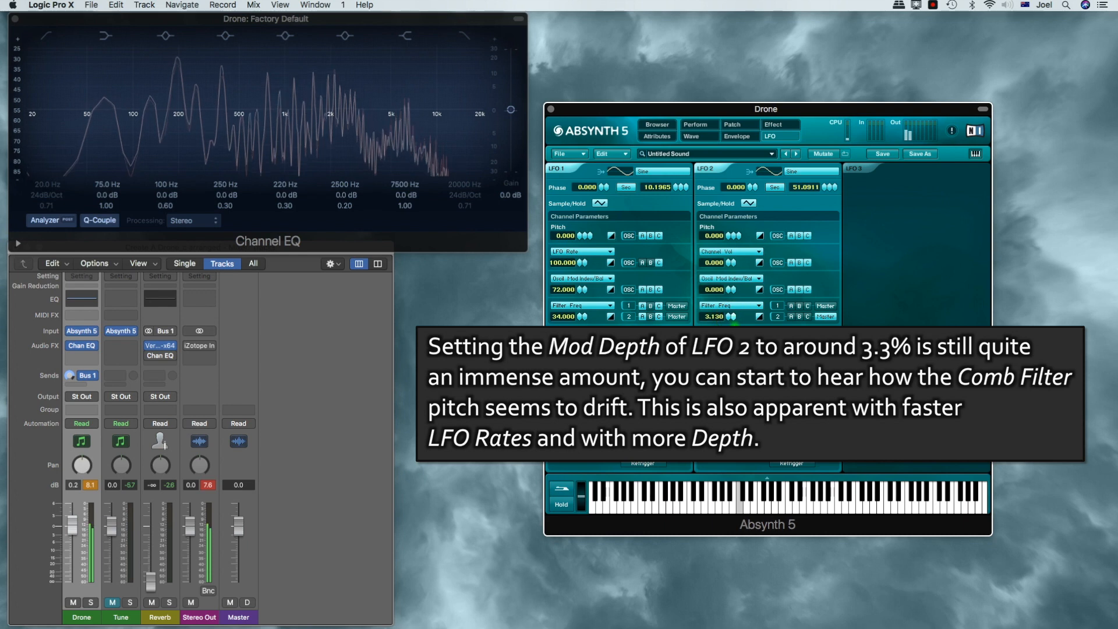
Lengthen the amplitude envelope attacks to 0.7520 seconds for oscillator A and 2.5802 seconds for oscillator B
click(745, 128)
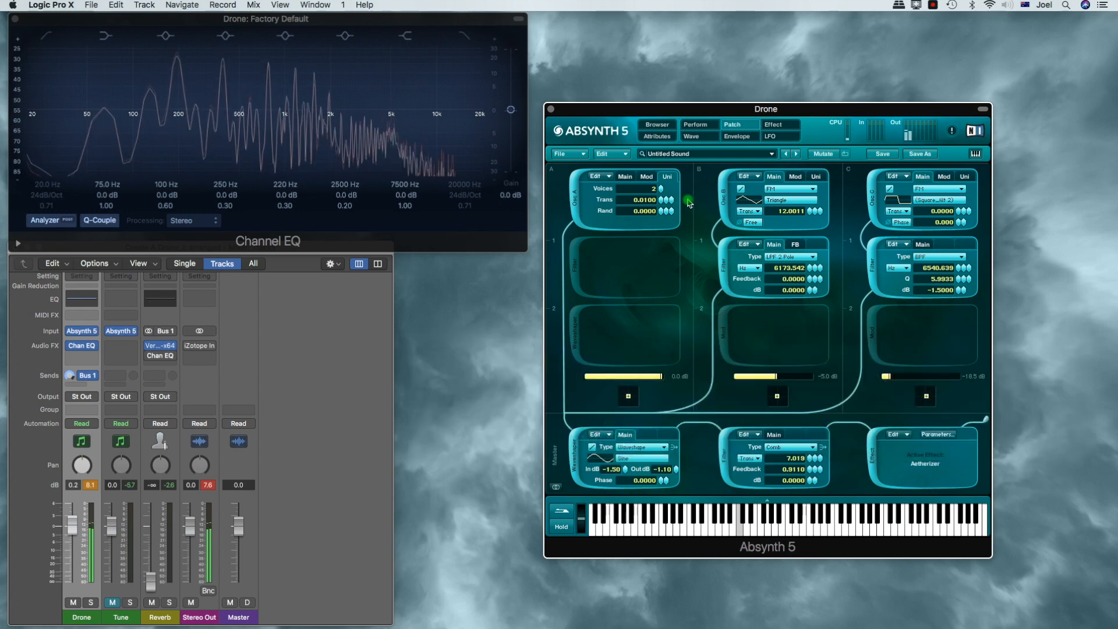
click(736, 136)
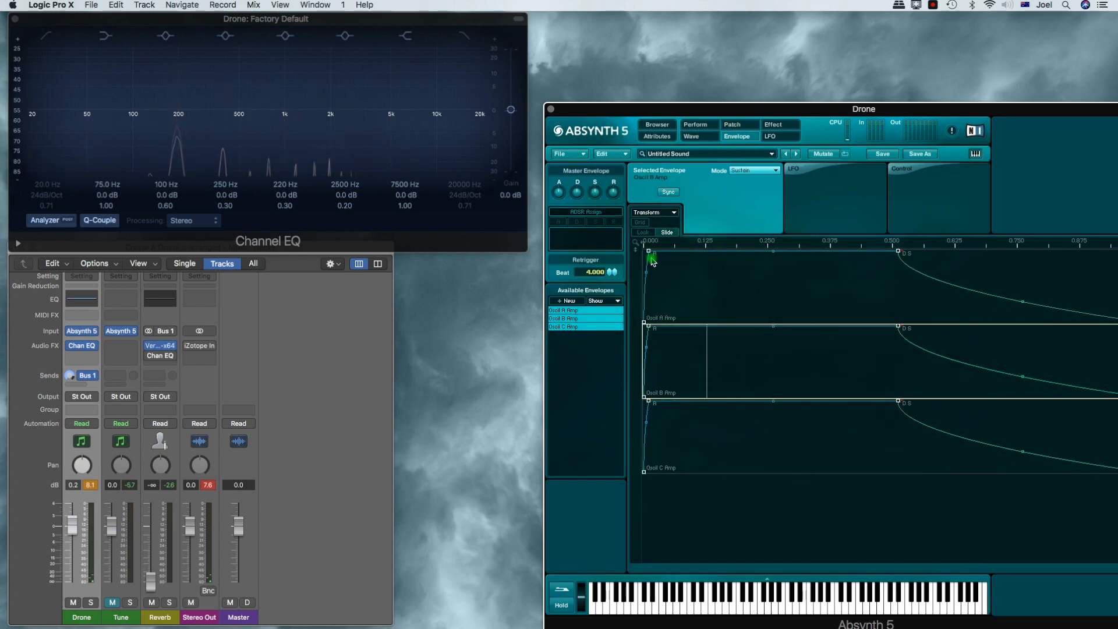
drag(648, 251, 1029, 245)
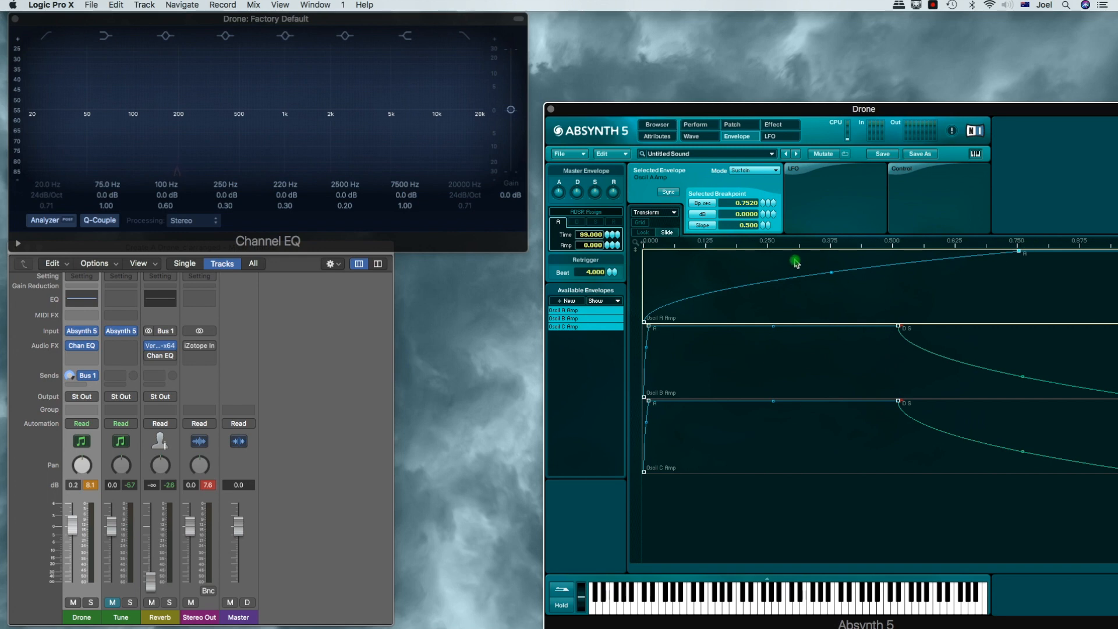
drag(793, 242, 791, 74)
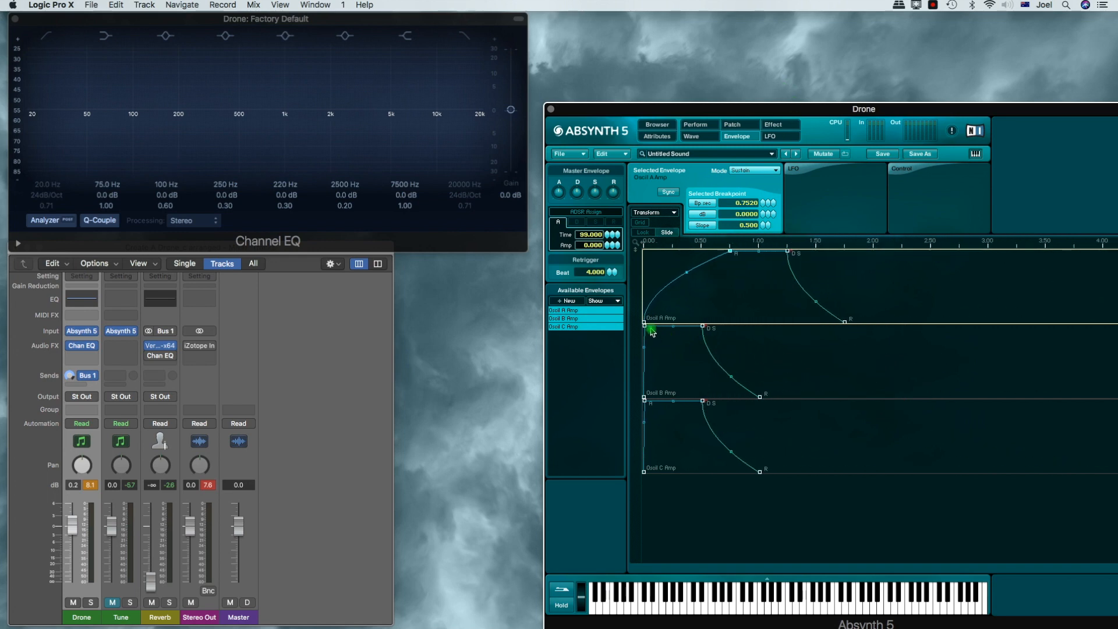
drag(644, 325, 960, 322)
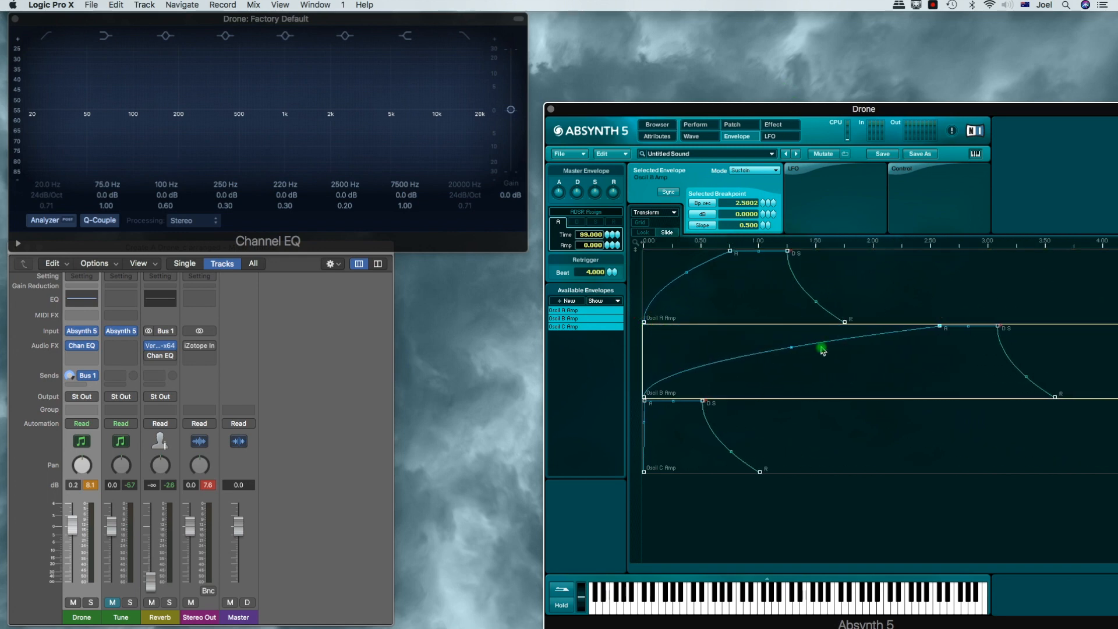
Lengthen oscillator C's amplitude attack to 6.0342 seconds with a slope of 1.518, and straighten oscillator B's attack curve
click(643, 401)
drag(644, 402, 1081, 401)
drag(906, 252, 844, 349)
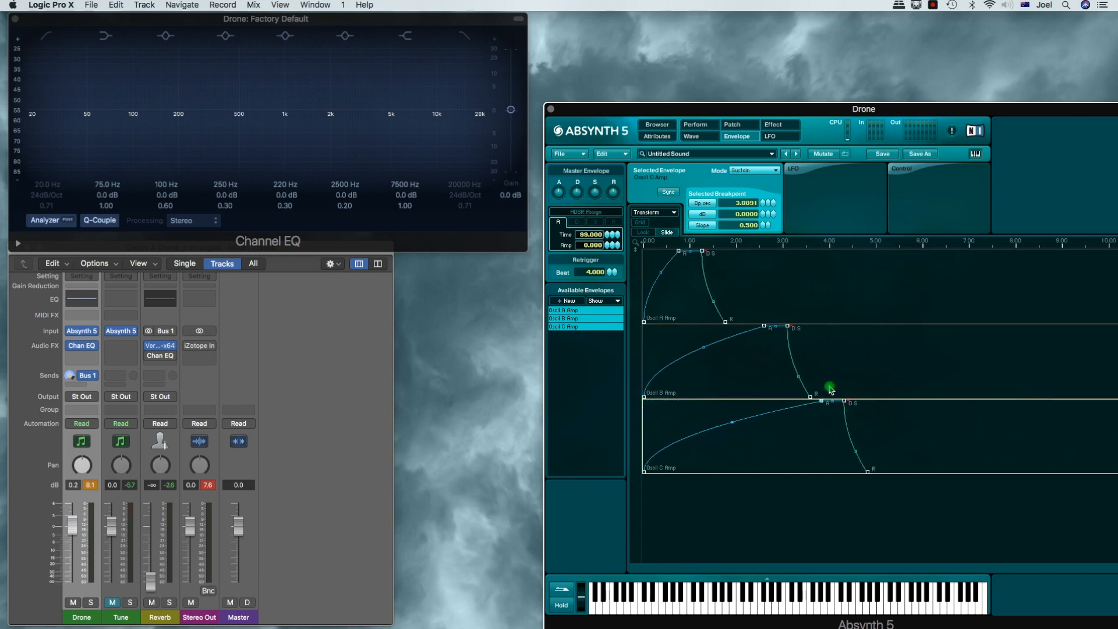
drag(820, 400, 931, 400)
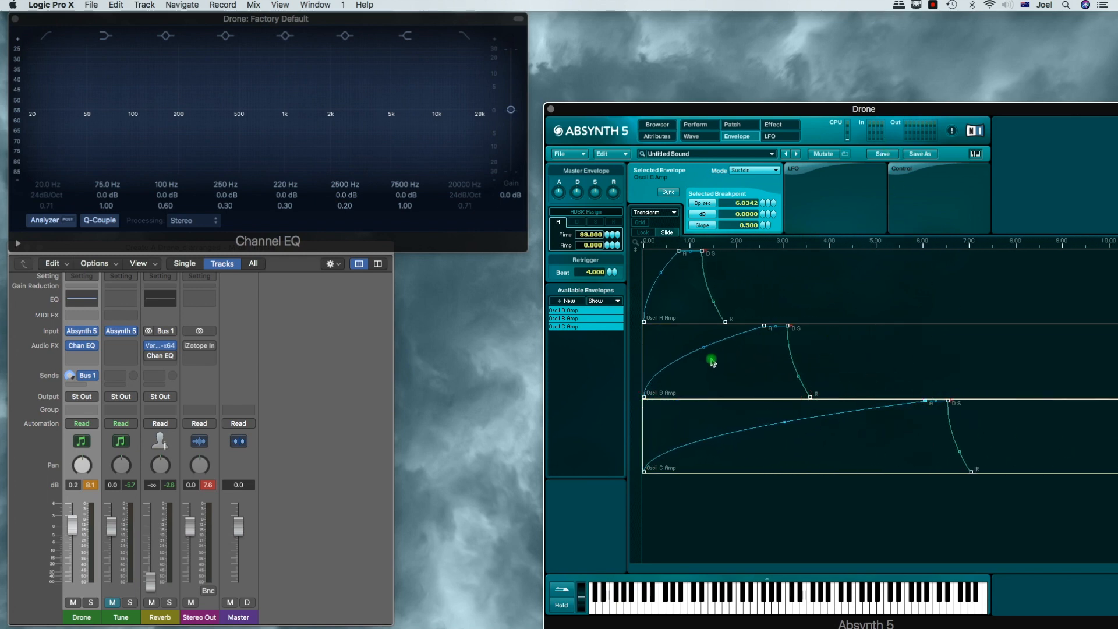
drag(704, 348, 710, 363)
drag(784, 422, 786, 449)
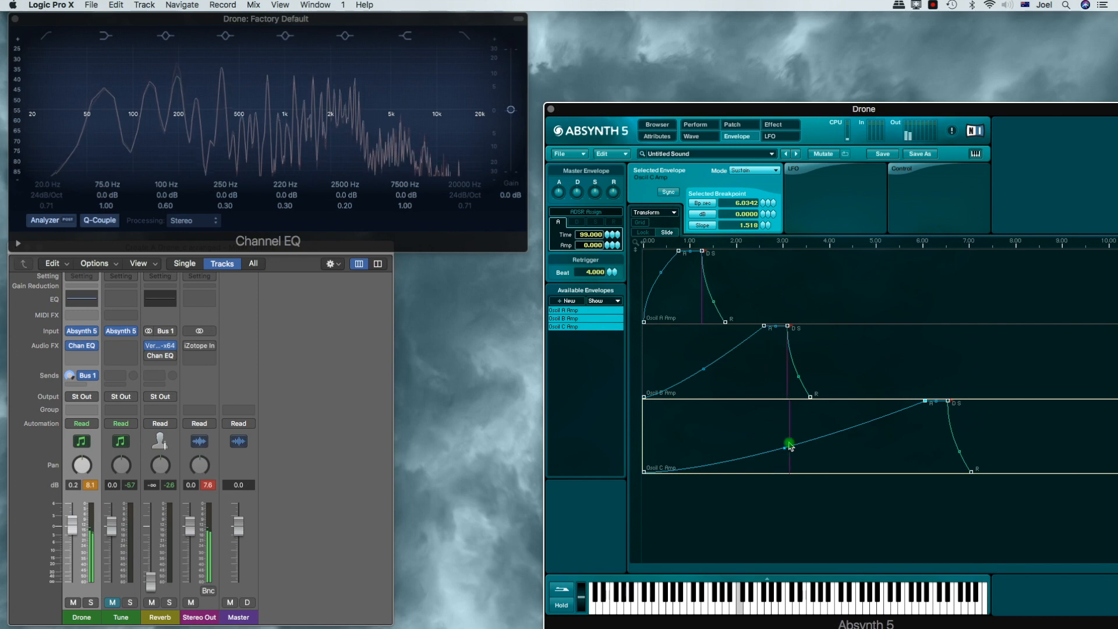
Set channel C's level to -14.7 dB, the master comb filter's feedback to 0.8310 and the master waveshaper's input to 1.30 dB
click(752, 126)
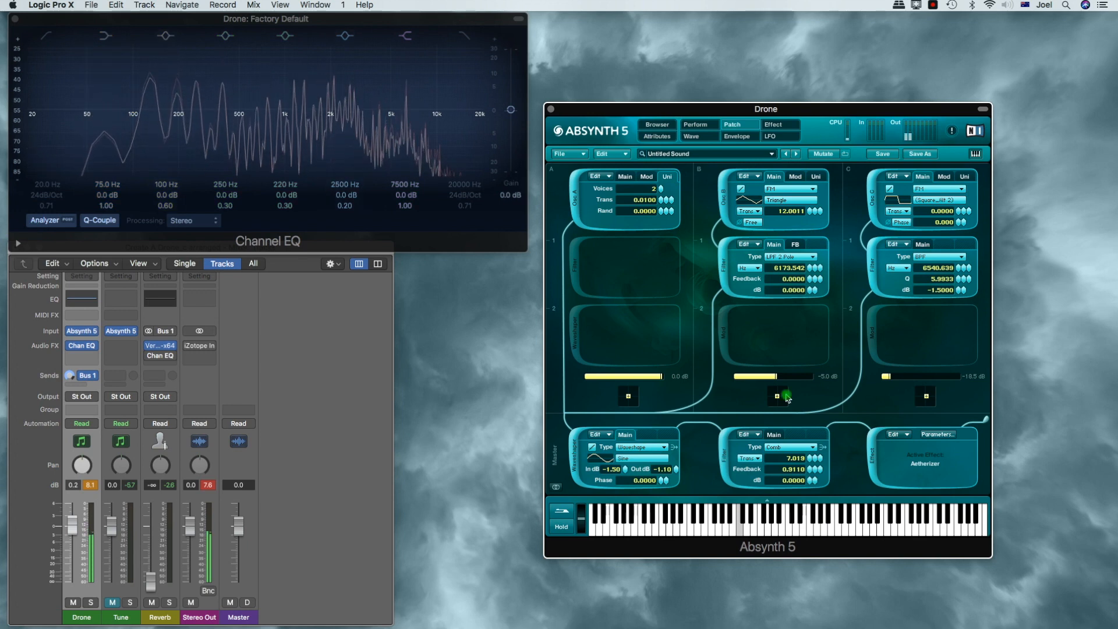
drag(900, 379, 902, 379)
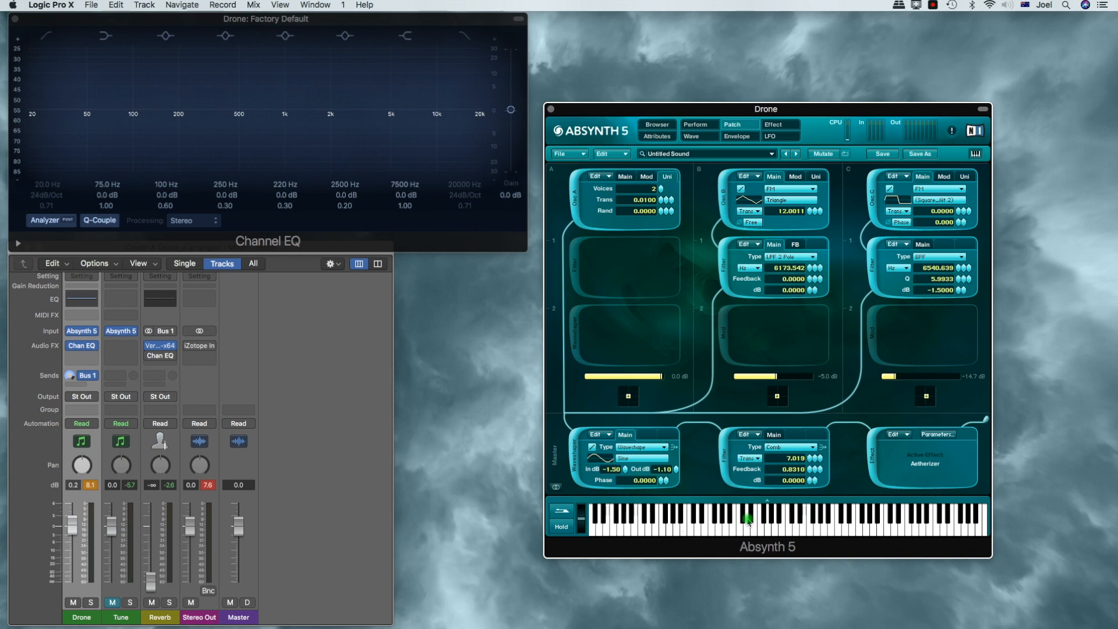
drag(790, 534, 778, 520)
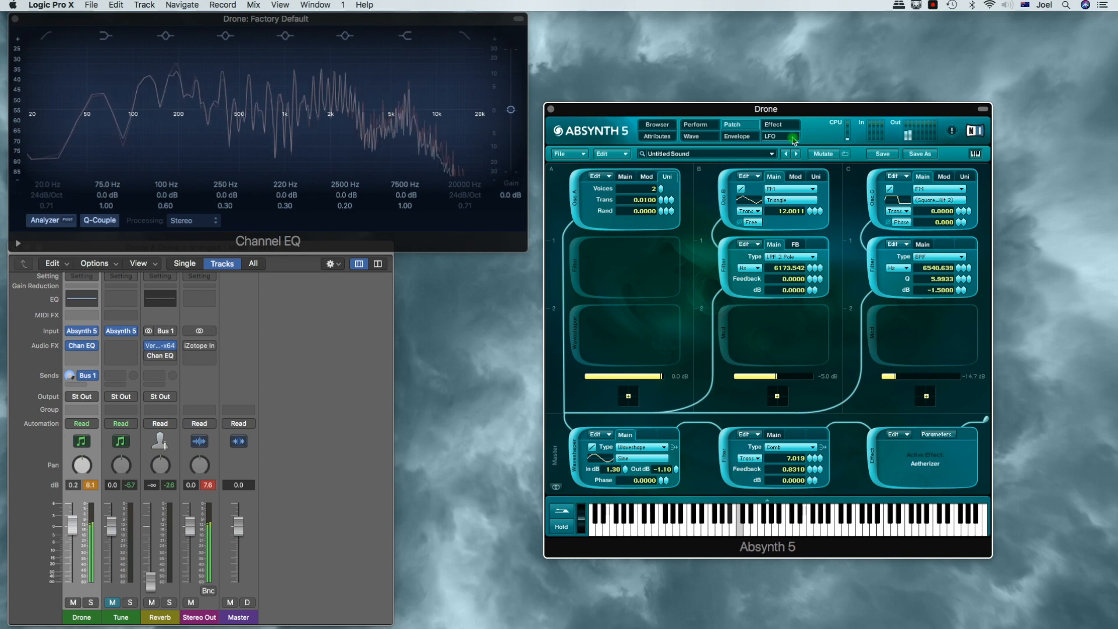
Check the LFO filter modulation depths and rebalance channel C to -17.4 dB and channel B to -3.5 dB
click(770, 136)
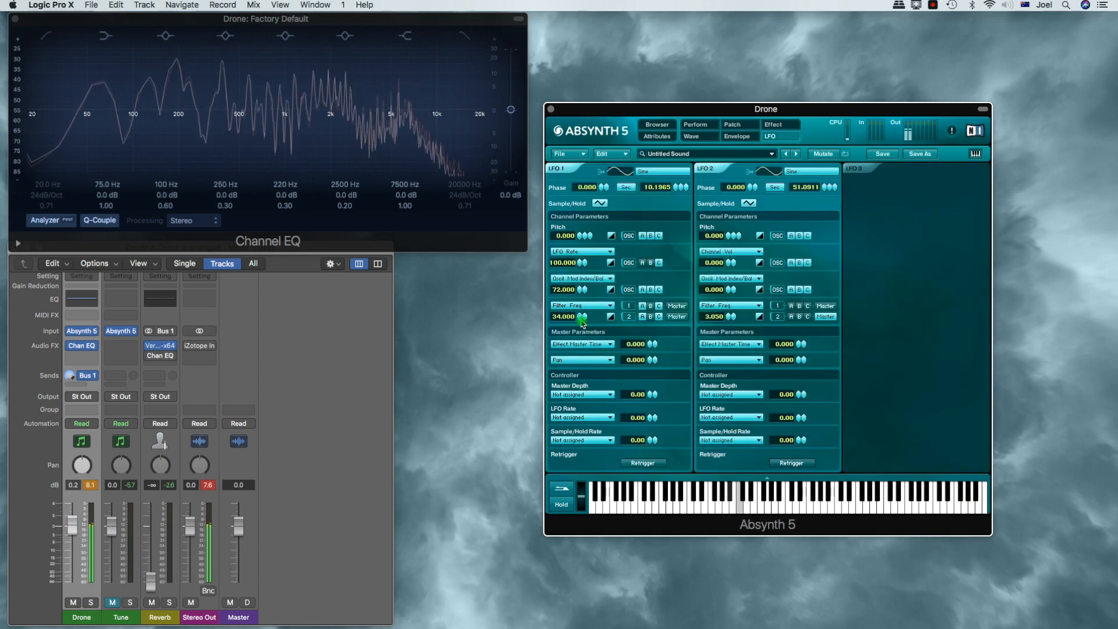
click(737, 125)
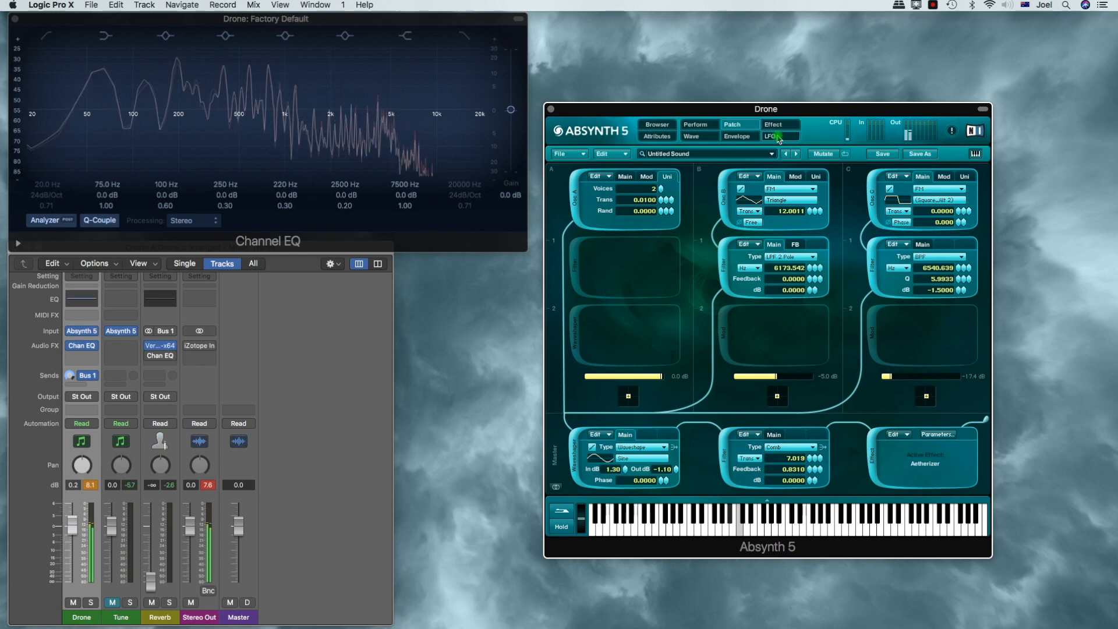
drag(784, 377, 794, 379)
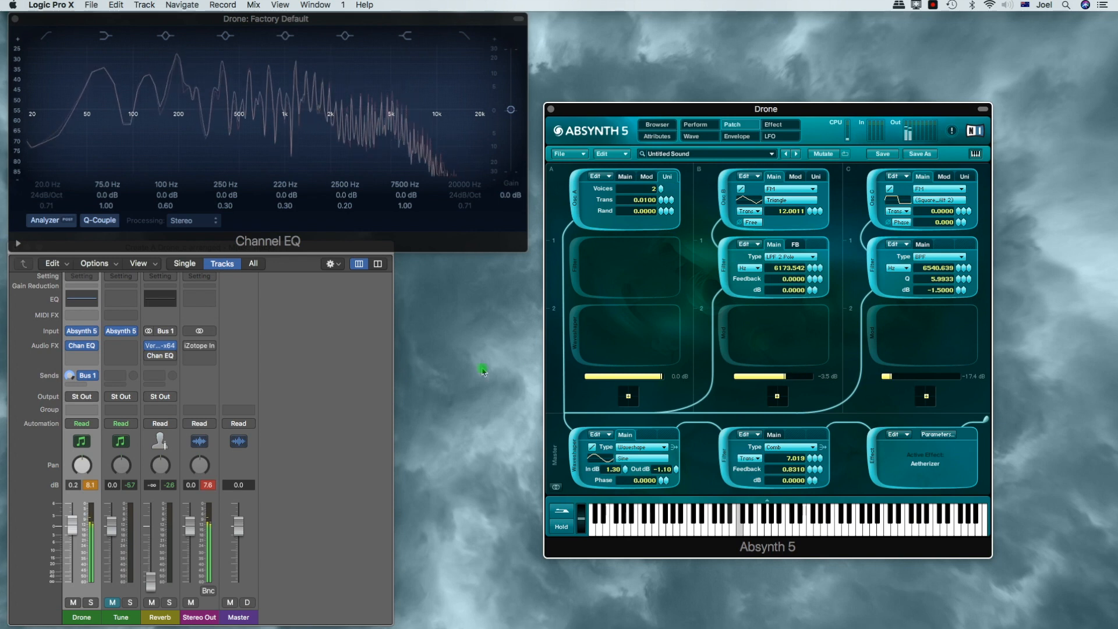
Sweep a 12 dB low-shelf boost across the drone's low frequencies in the Channel EQ, and settle the band at 53 Hz and -0.5 dB
click(18, 96)
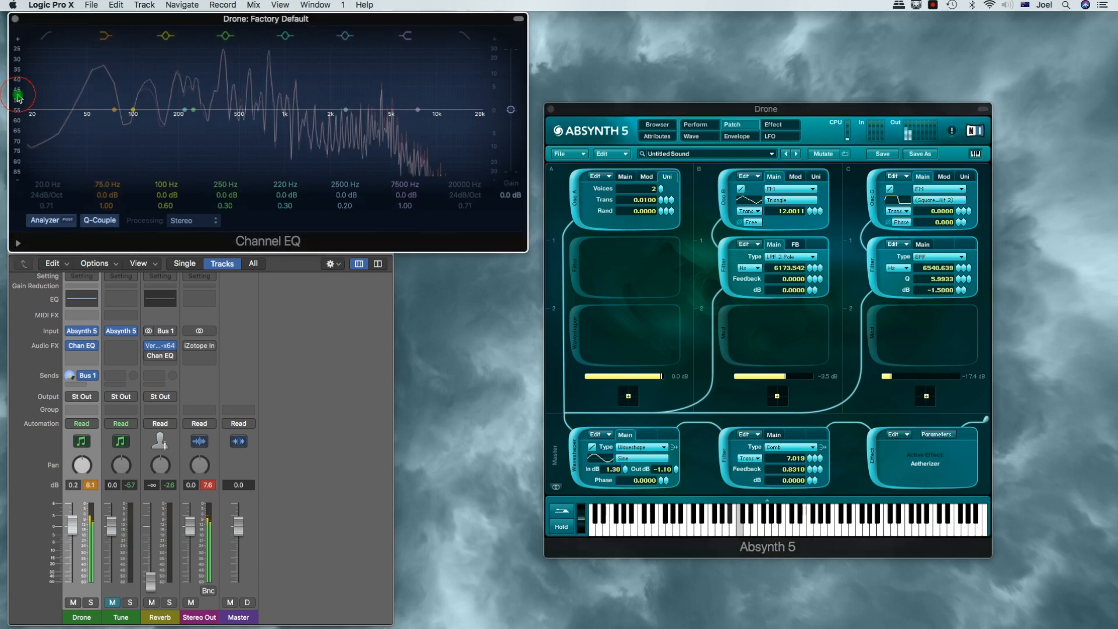
drag(110, 120, 114, 97)
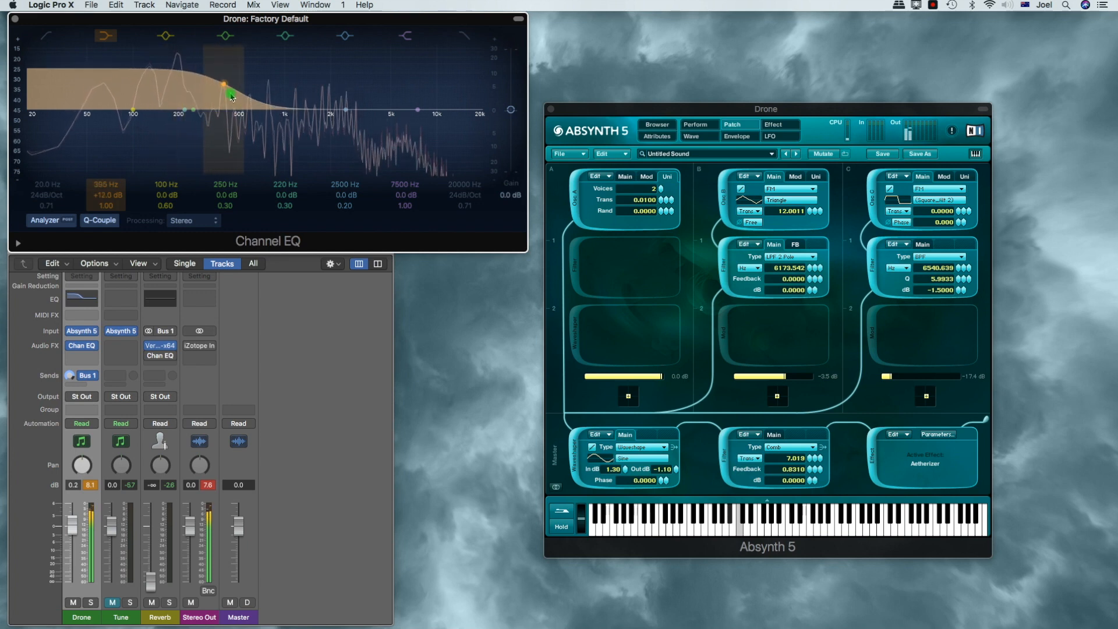
drag(250, 104, 88, 110)
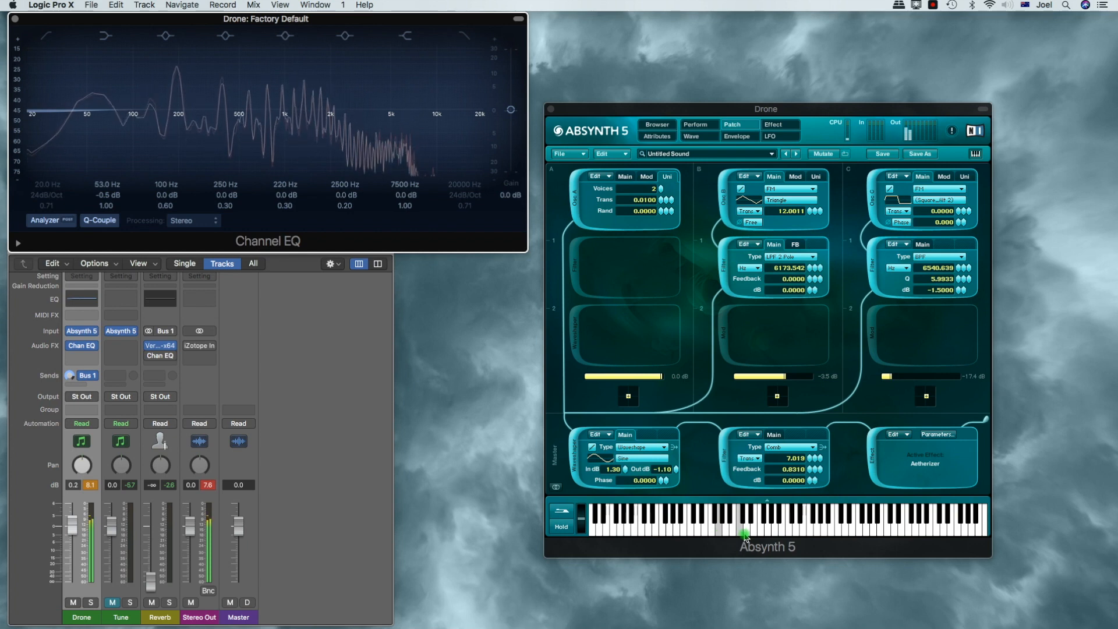
Play further notes of the drone and raise the master comb filter's feedback to 0.8910
drag(746, 535, 799, 537)
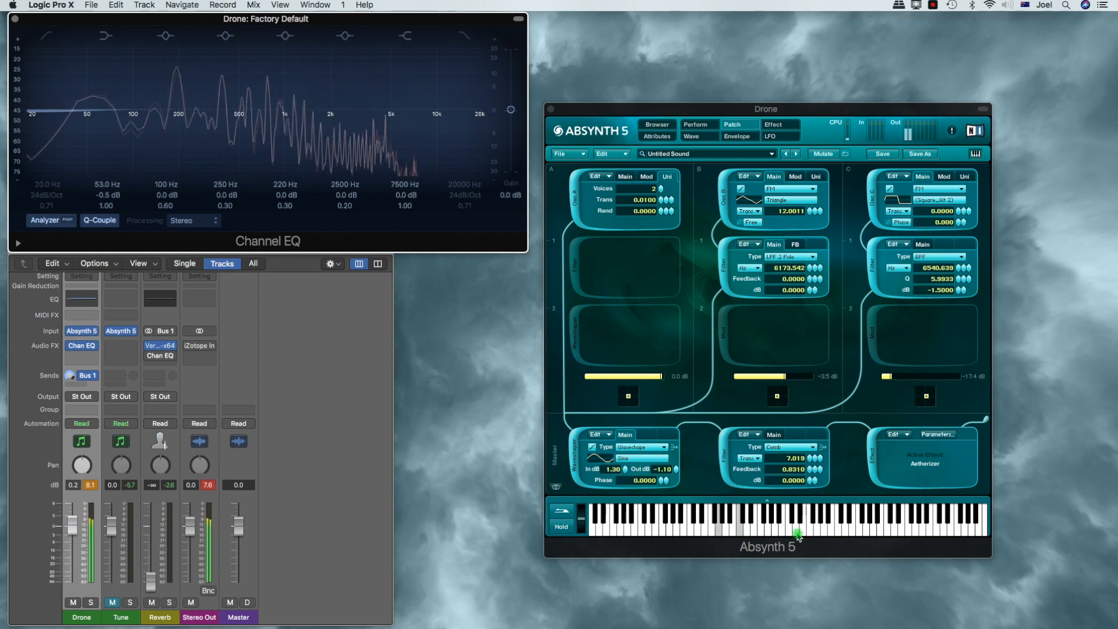
click(810, 470)
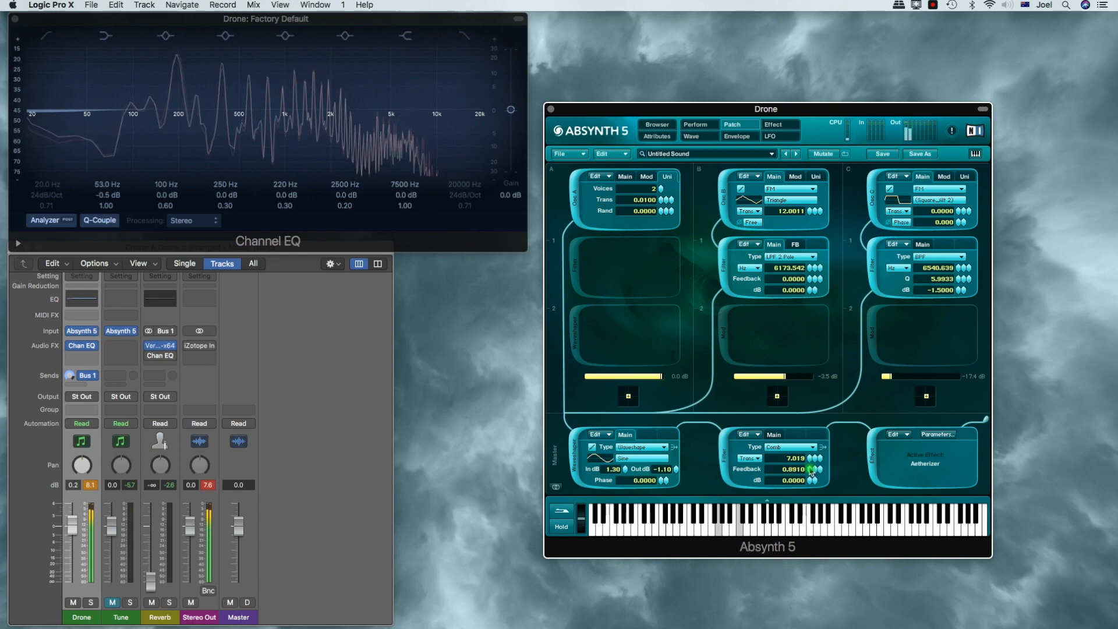
Set the master comb filter's feedback to 0.8810 and raise channel C's level to -9.7 dB
click(811, 471)
click(811, 470)
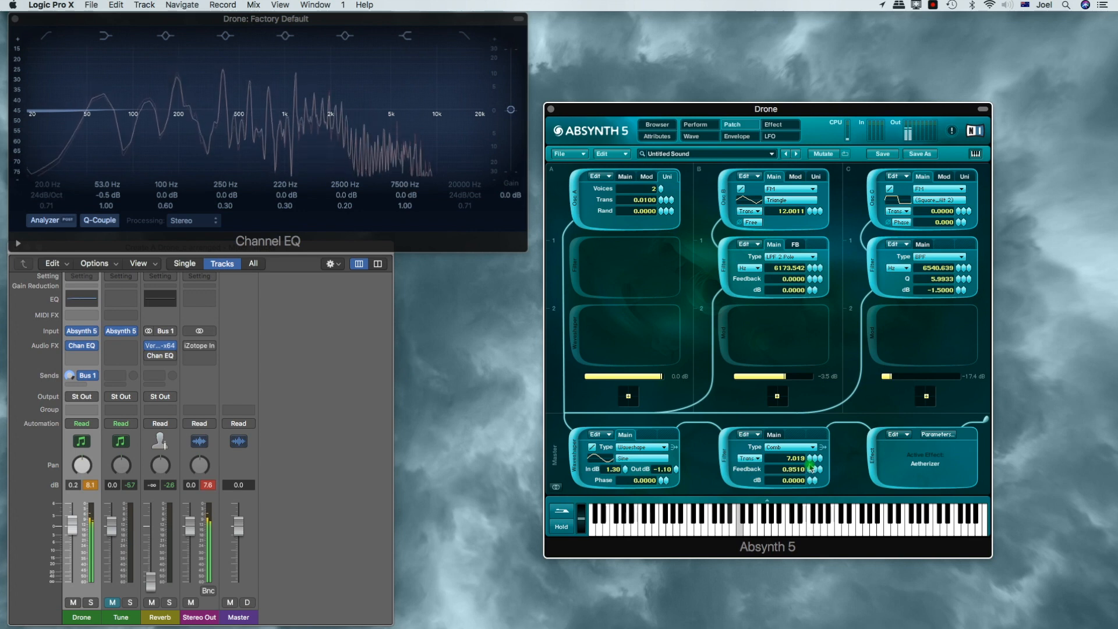
drag(901, 381, 906, 383)
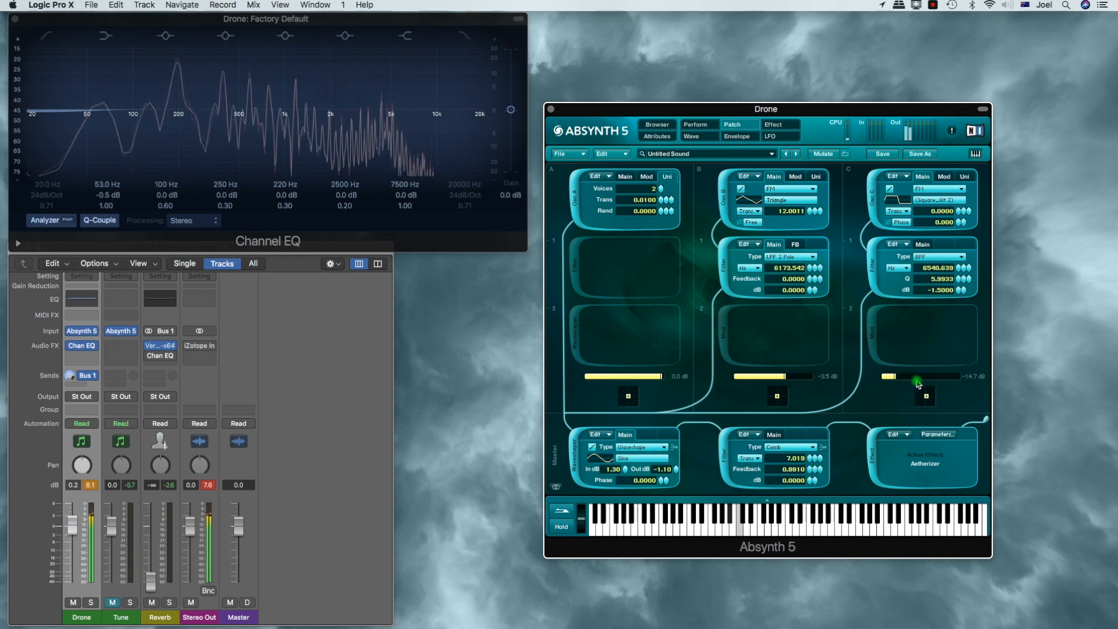
drag(910, 376, 926, 379)
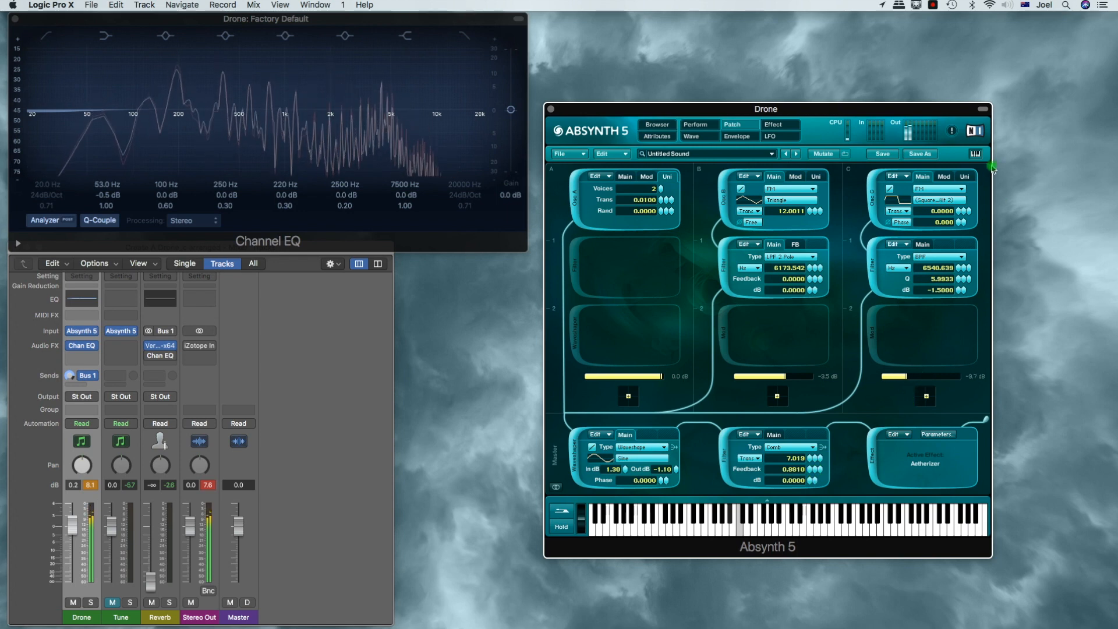
Give oscillator C four unison voices and set their transposition to 0.0600
click(964, 177)
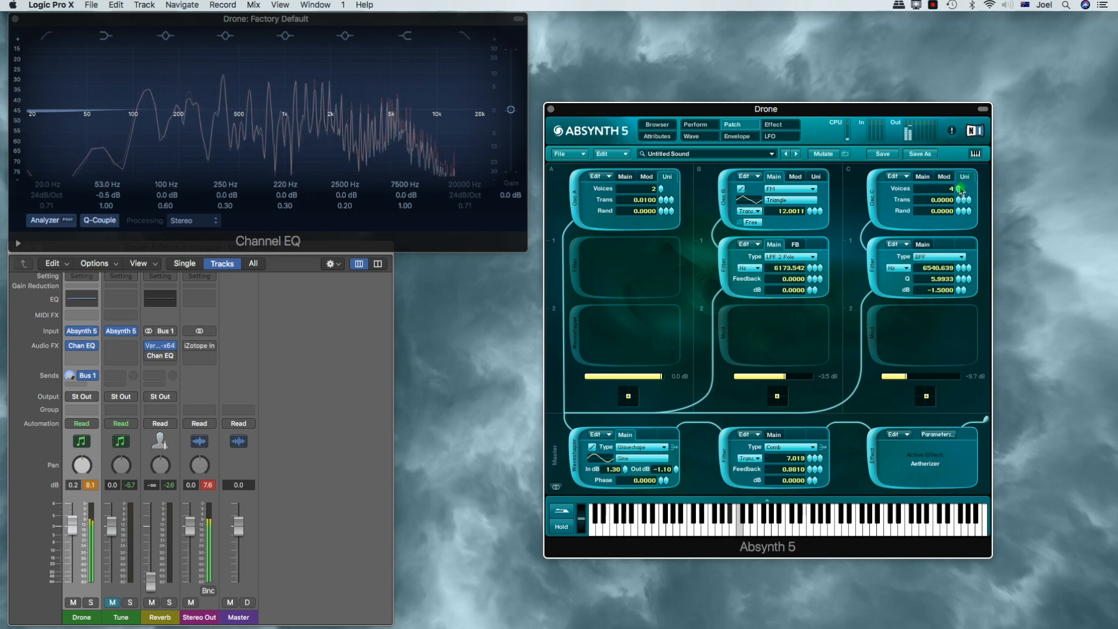
click(965, 199)
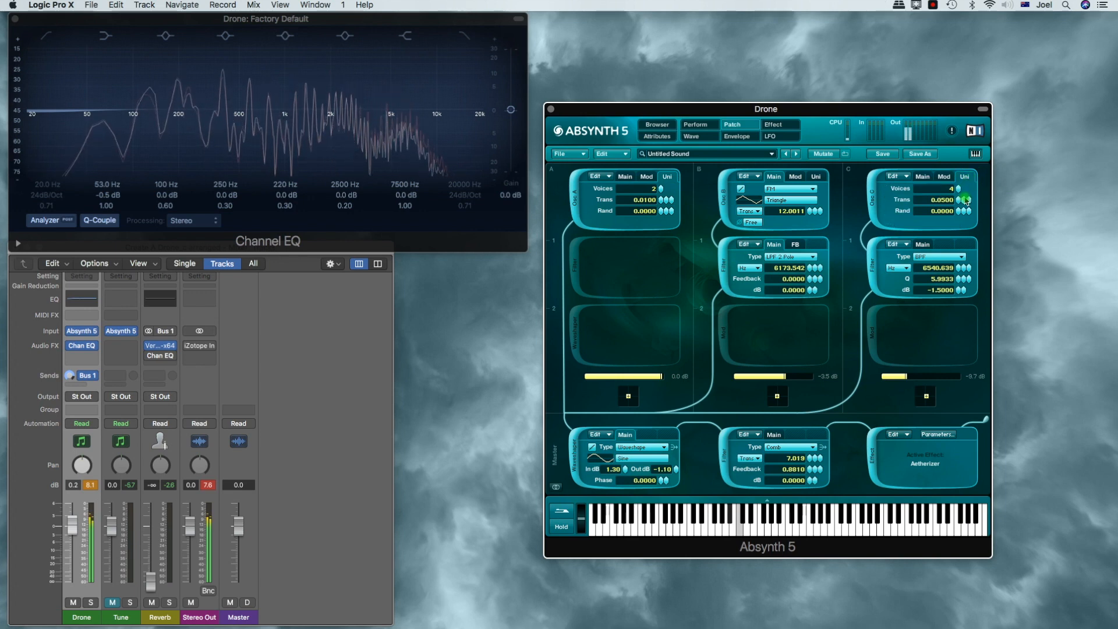
mouse_move(966, 201)
mouse_down()
mouse_move(965, 162)
mouse_move(961, 215)
mouse_up()
Sweep oscillator C's FM index and settle it at 4.5, with one unison voice and channel C's level at -14.7 dB
click(949, 180)
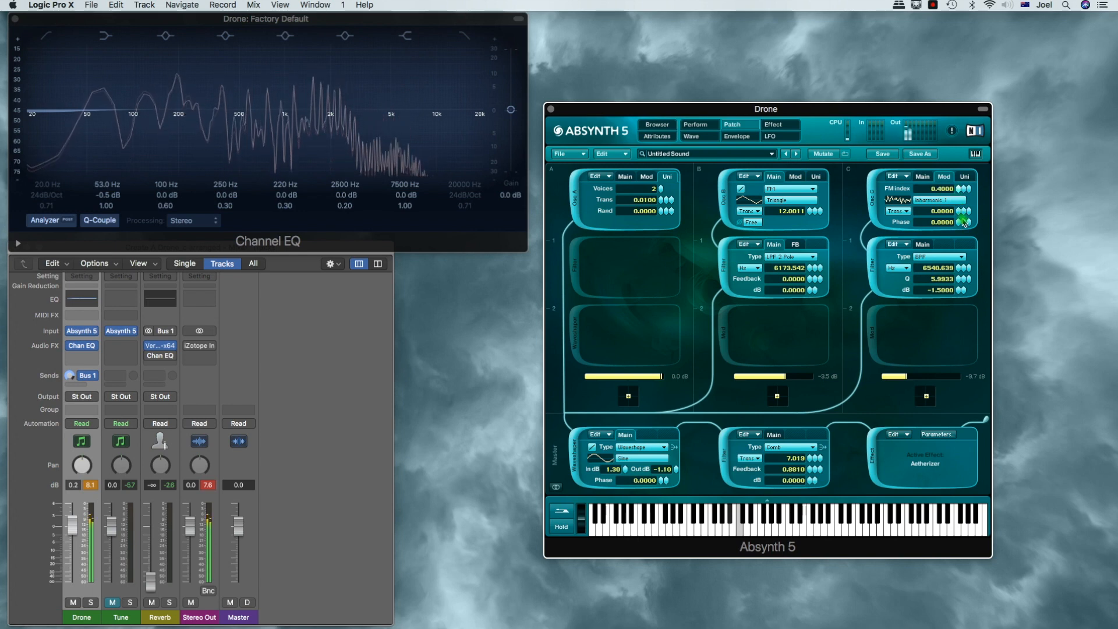
drag(964, 223, 957, 156)
drag(943, 377, 931, 379)
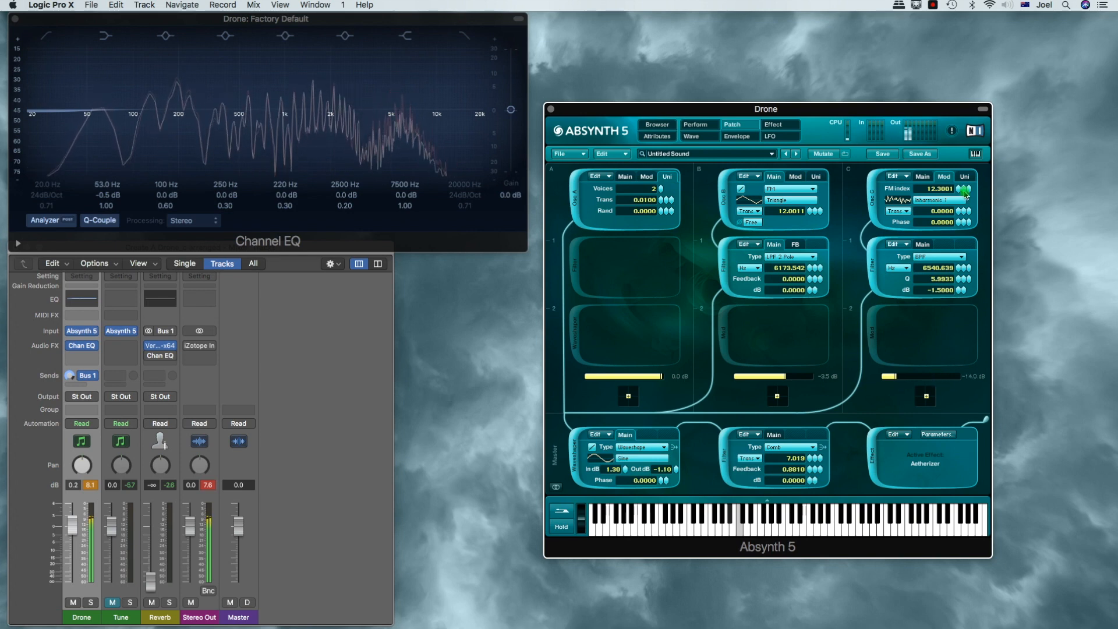
drag(960, 192, 963, 259)
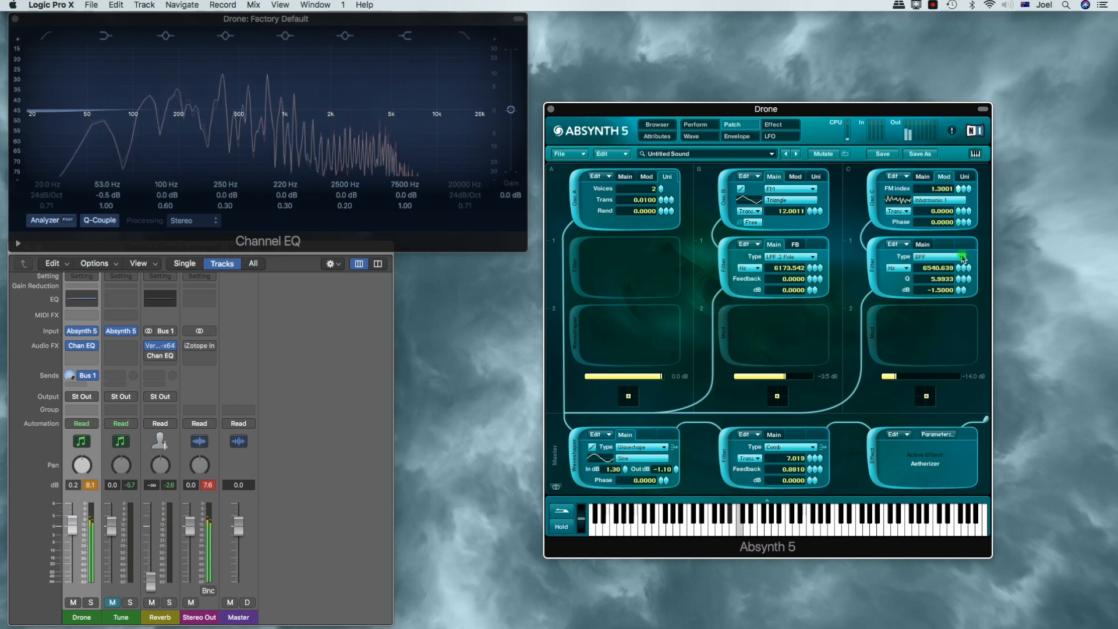
mouse_move(897, 376)
mouse_down()
mouse_move(990, 379)
mouse_move(906, 374)
mouse_up()
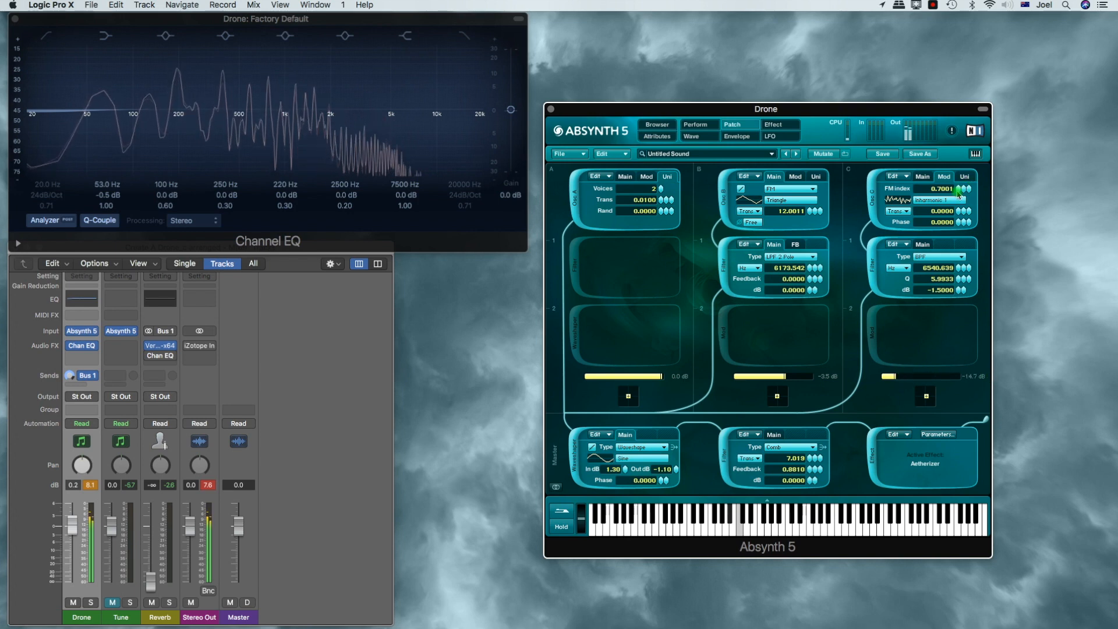
drag(958, 192, 961, 175)
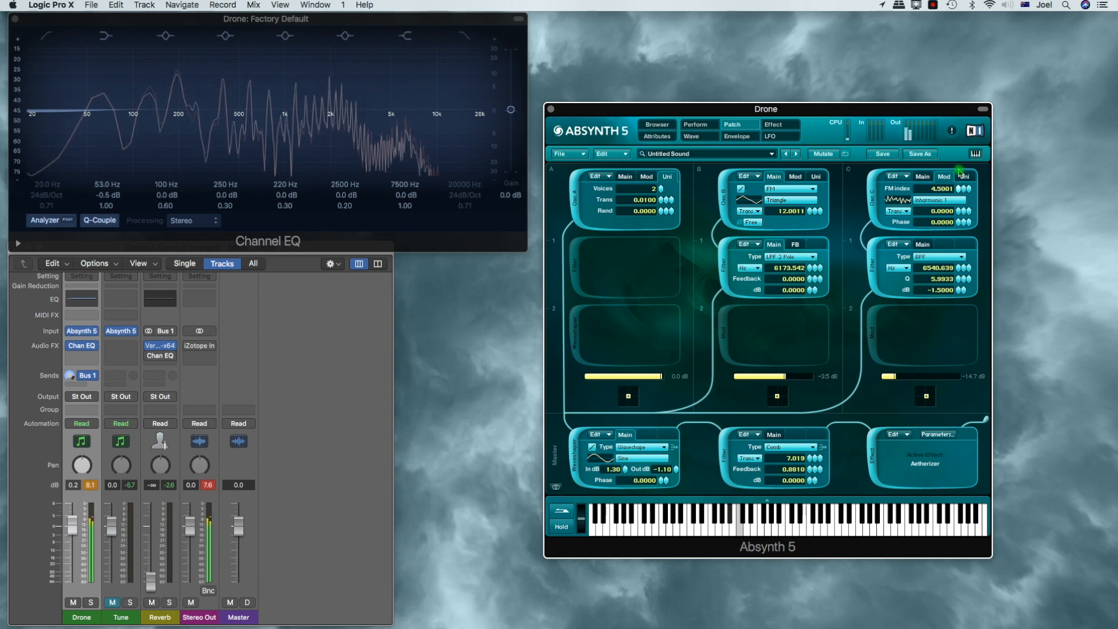
click(960, 175)
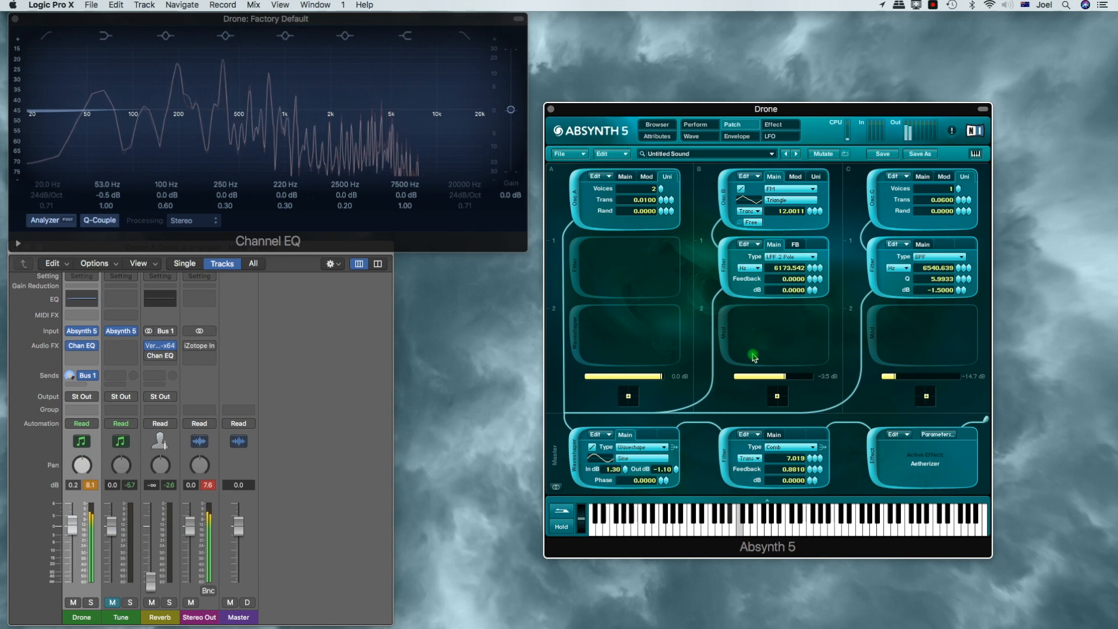
Raise oscillator A's modulation balance to 0.9600 and set channel B's level to -8.4 dB
drag(779, 379, 736, 377)
click(646, 176)
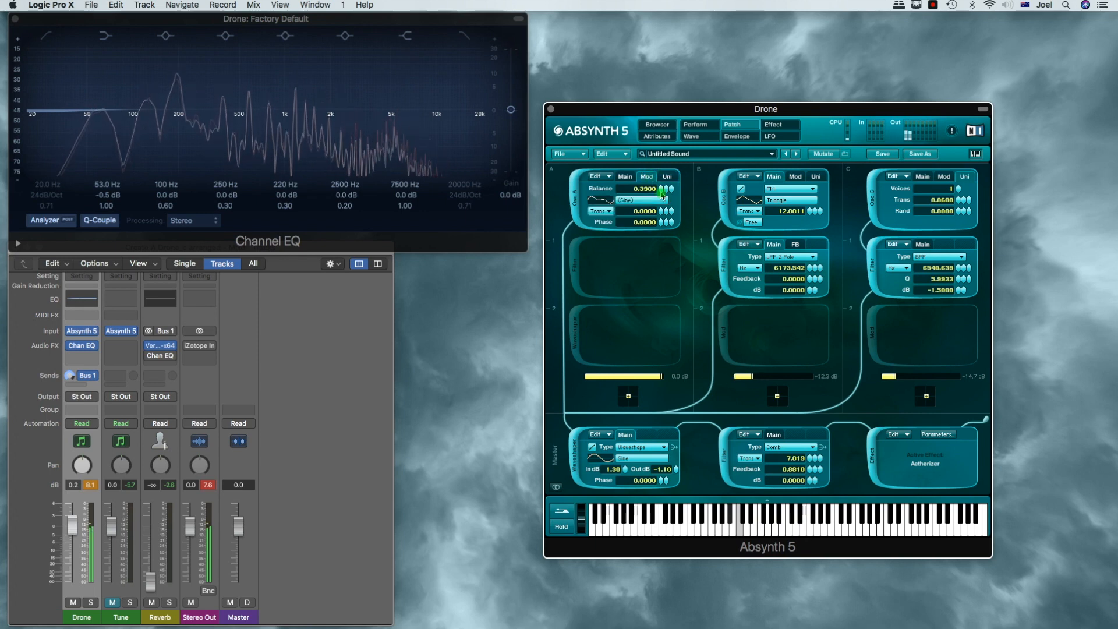
drag(662, 190, 664, 181)
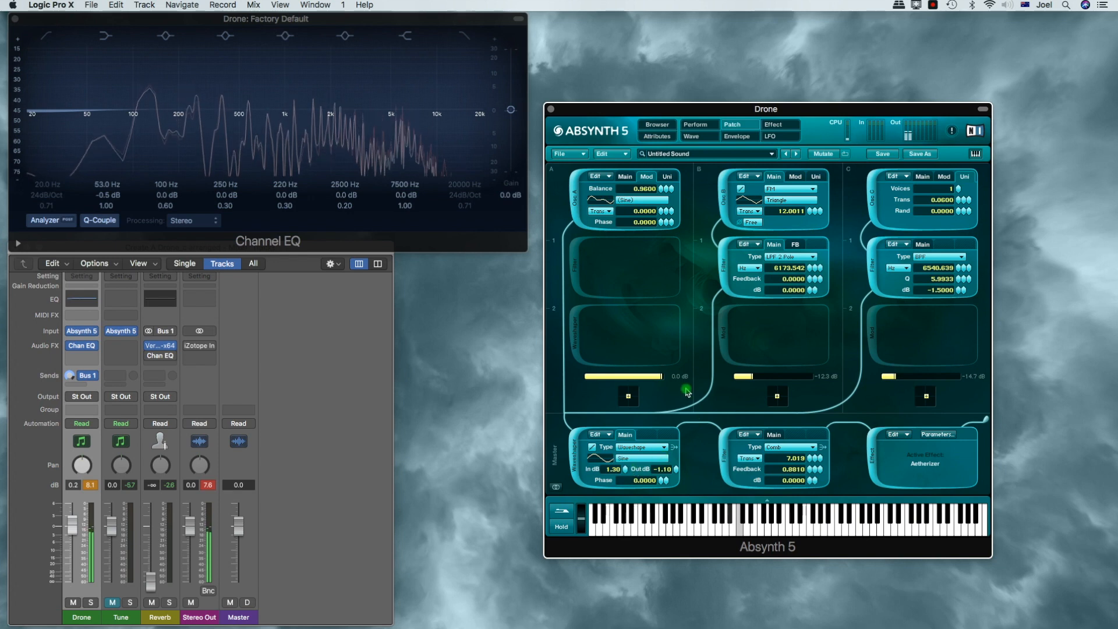
drag(756, 377, 774, 381)
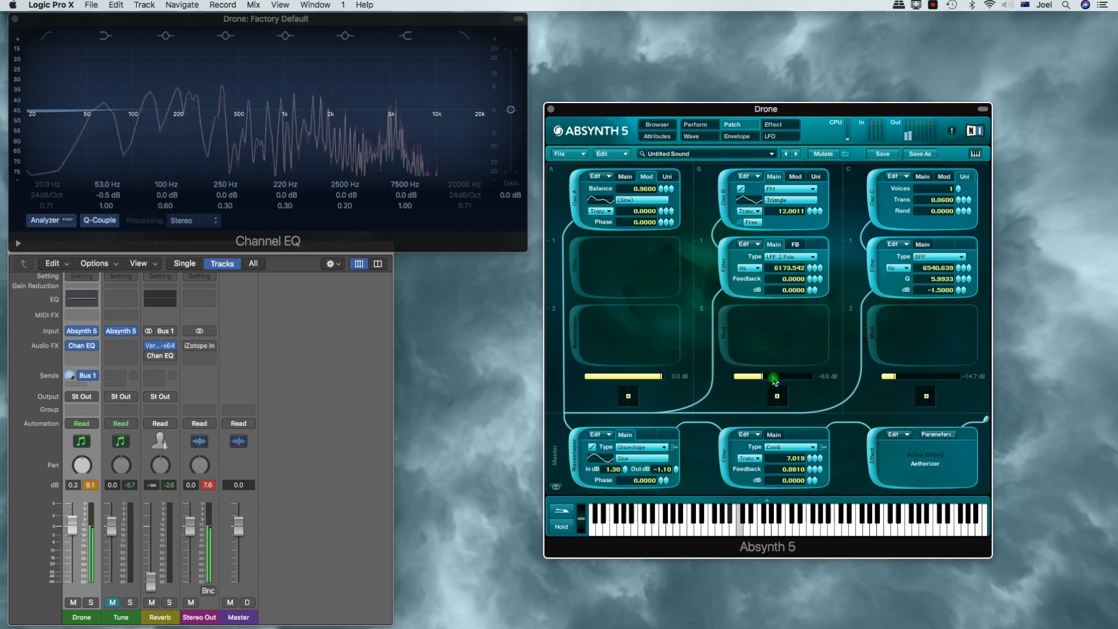
click(668, 401)
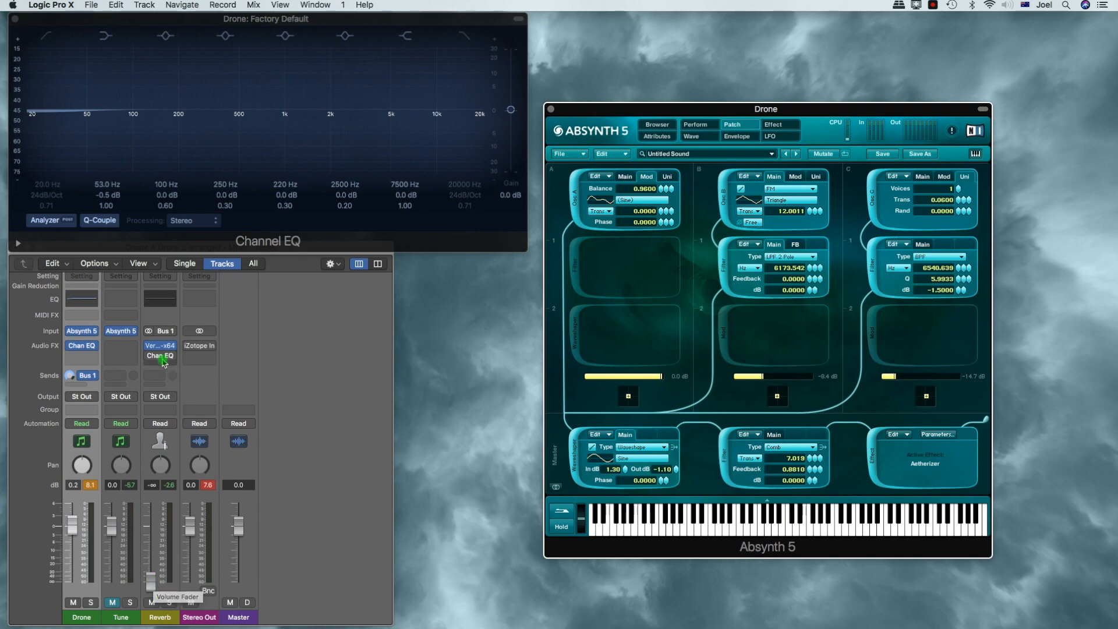
Open the VerbV3 plug-in on the Reverb channel and review its Room, Early, Cluster and Reverb filter settings
mouse_move(161, 348)
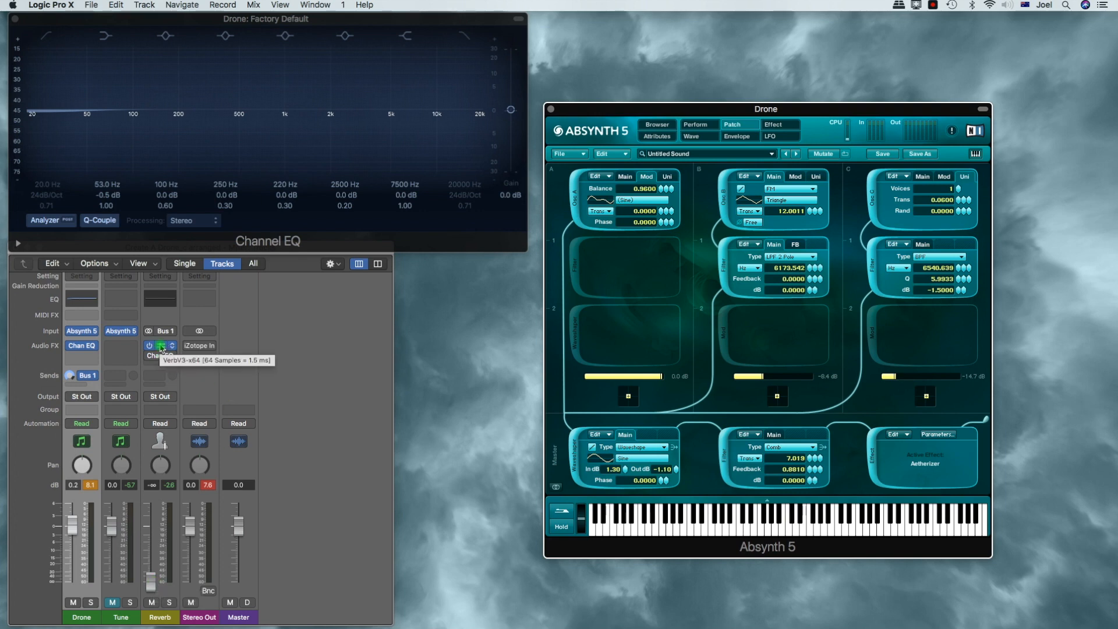
click(162, 348)
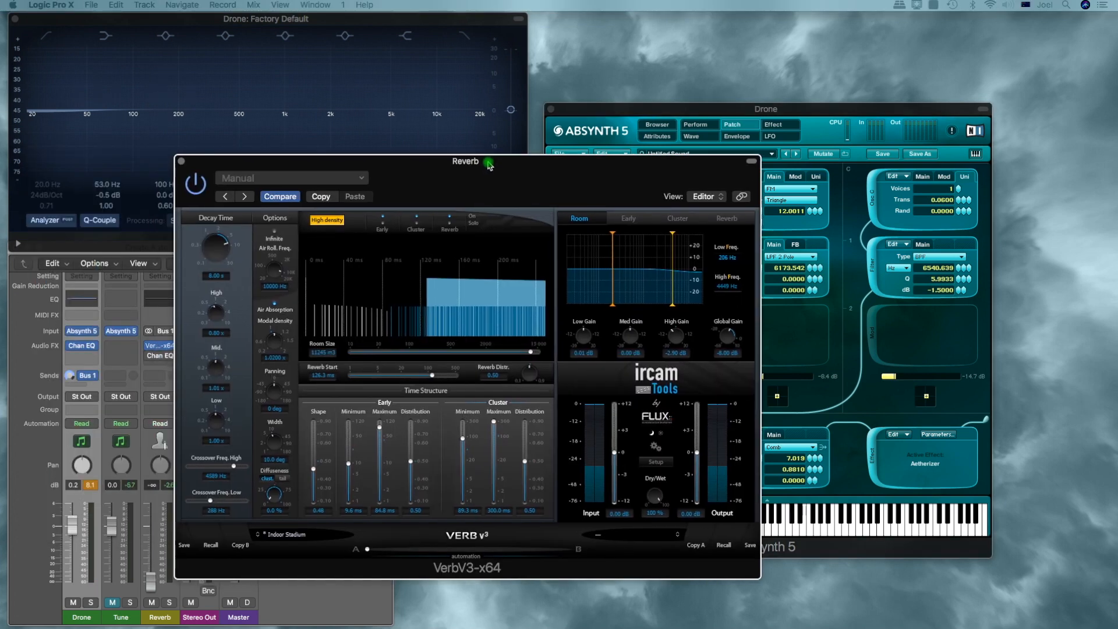
drag(491, 167, 553, 164)
click(584, 380)
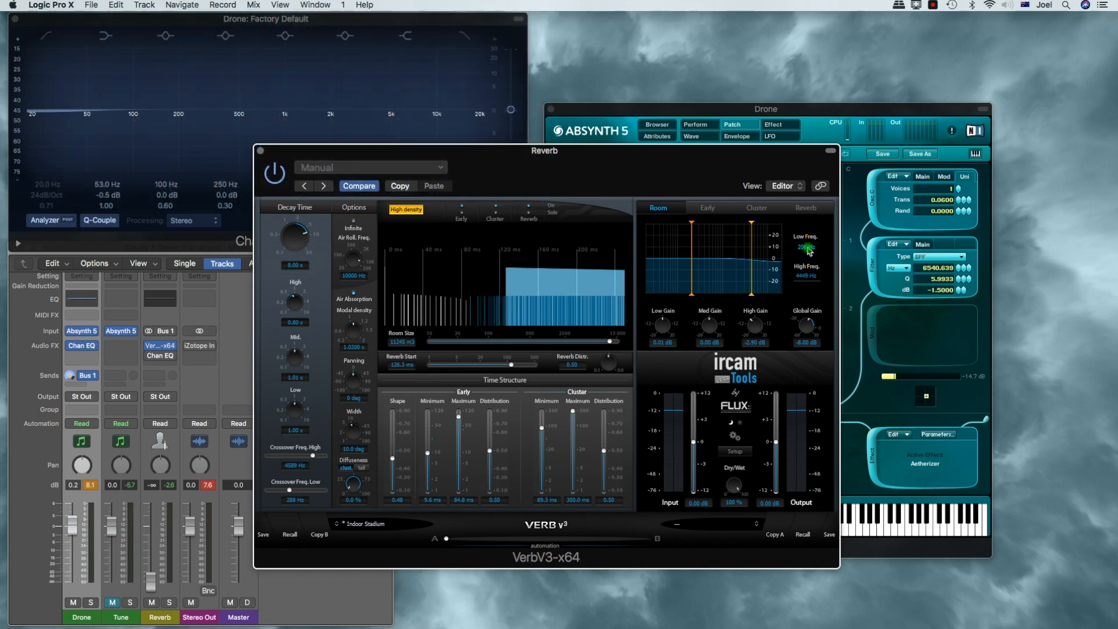
click(711, 209)
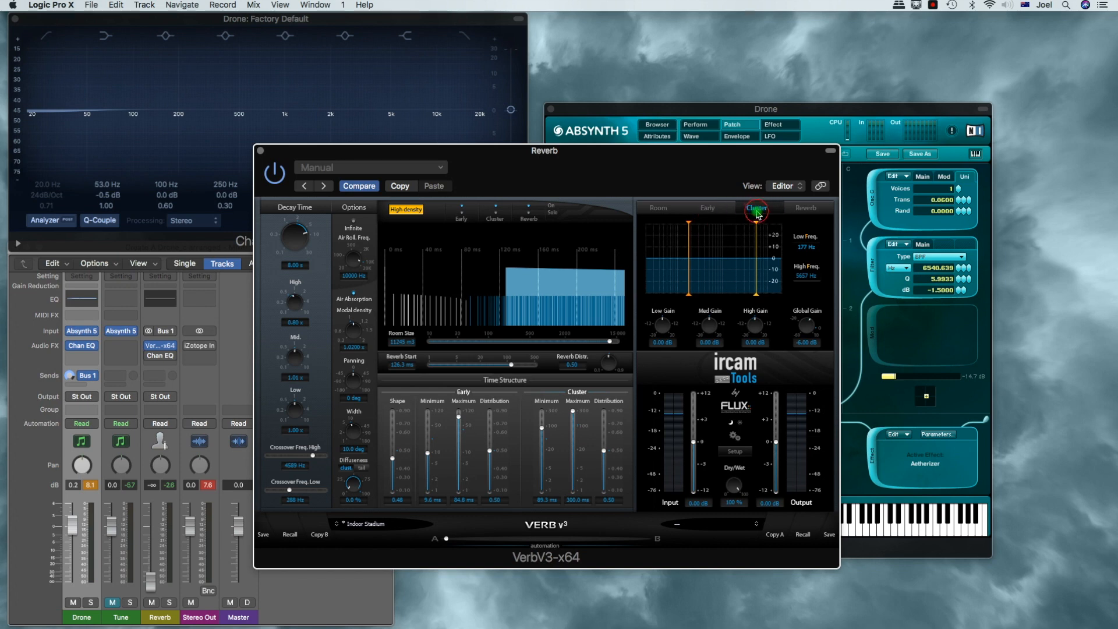
click(805, 210)
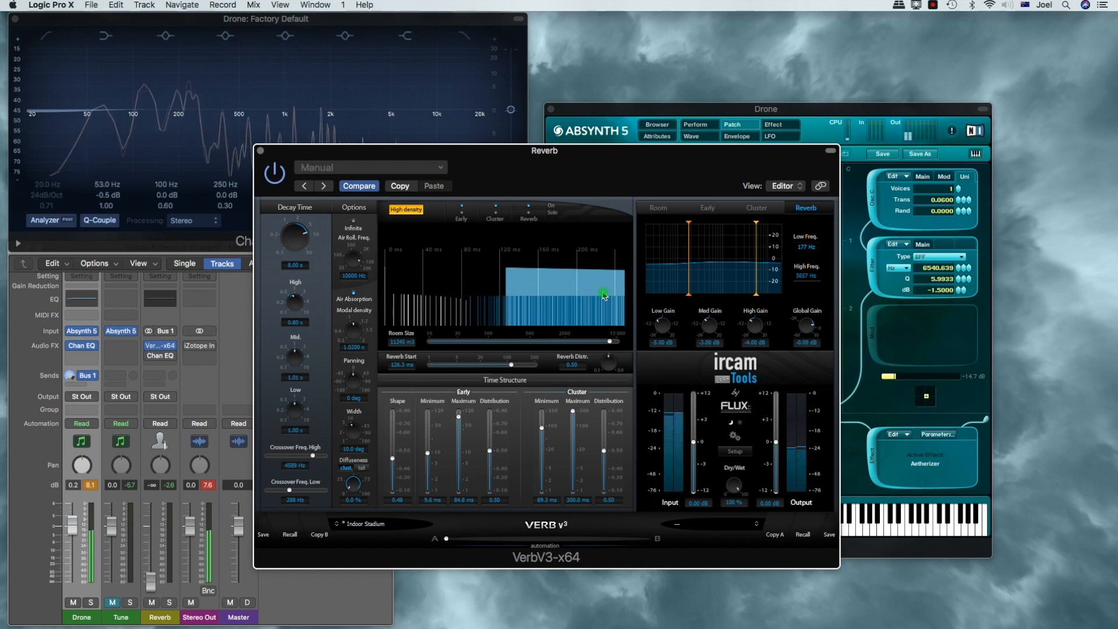
Raise the Reverb channel's volume to 2.6 dB and lower the Drone channel's to -9.0 dB, closing the reverb plug-in
drag(150, 580, 157, 466)
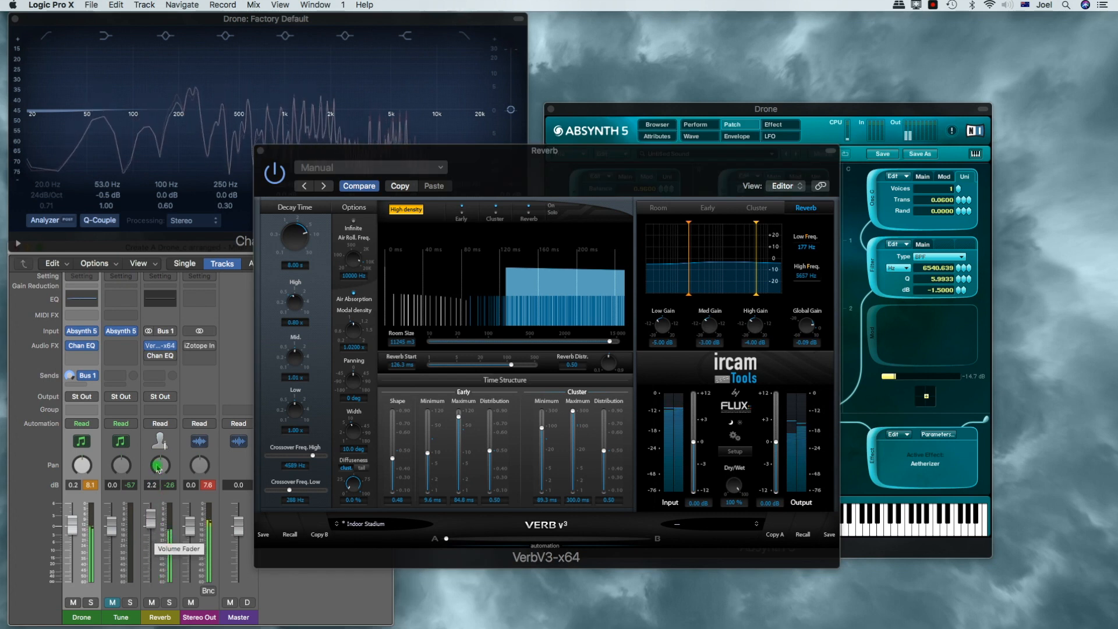
drag(67, 529, 79, 574)
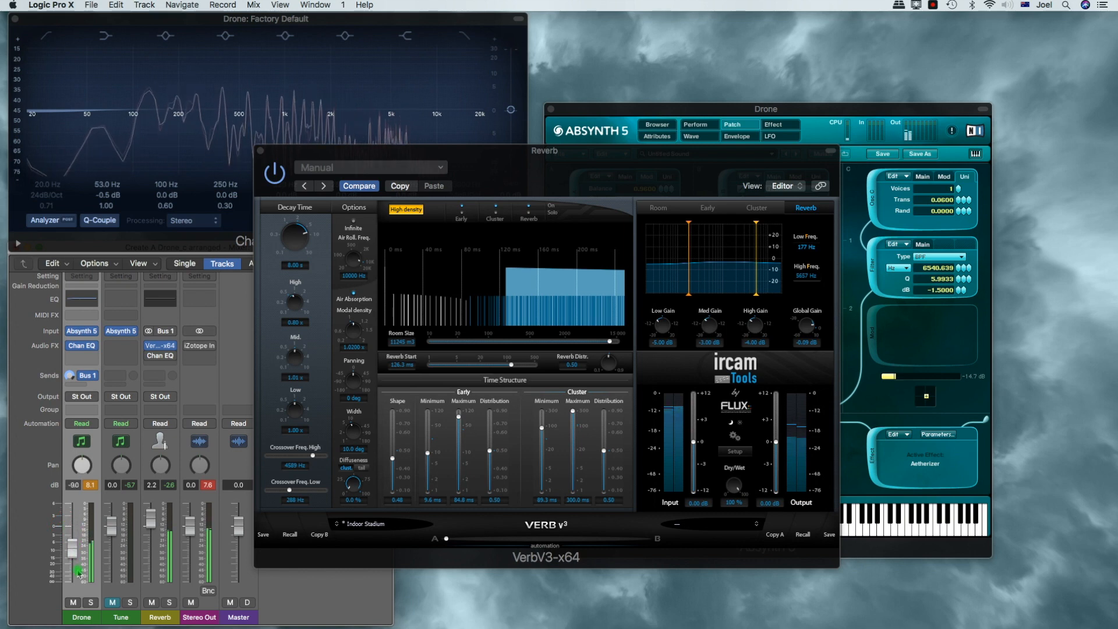
click(259, 151)
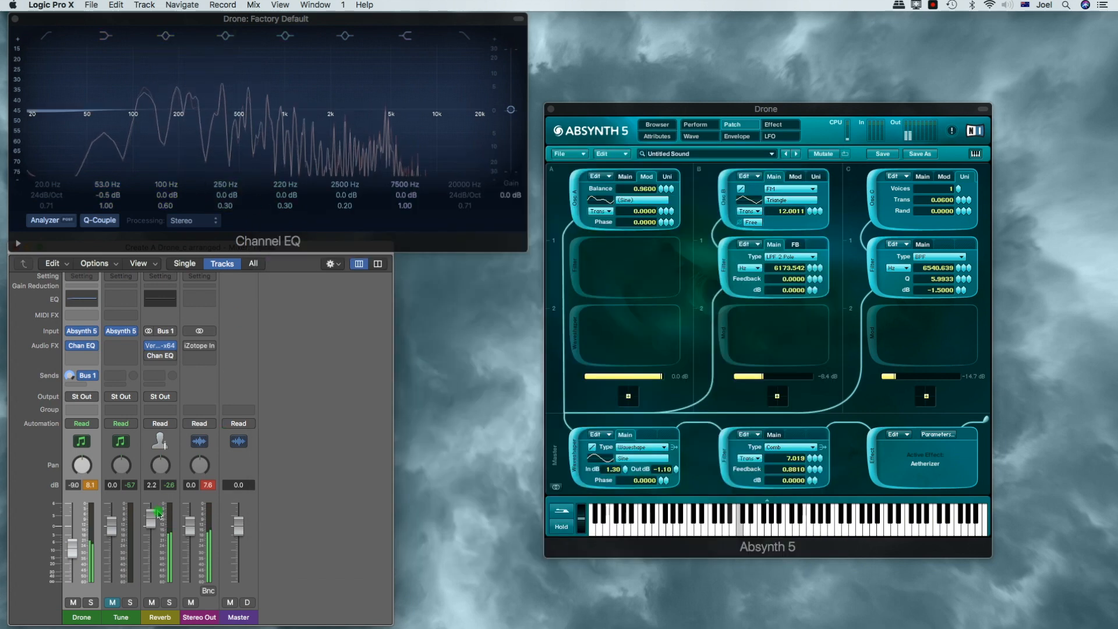
drag(153, 519, 156, 518)
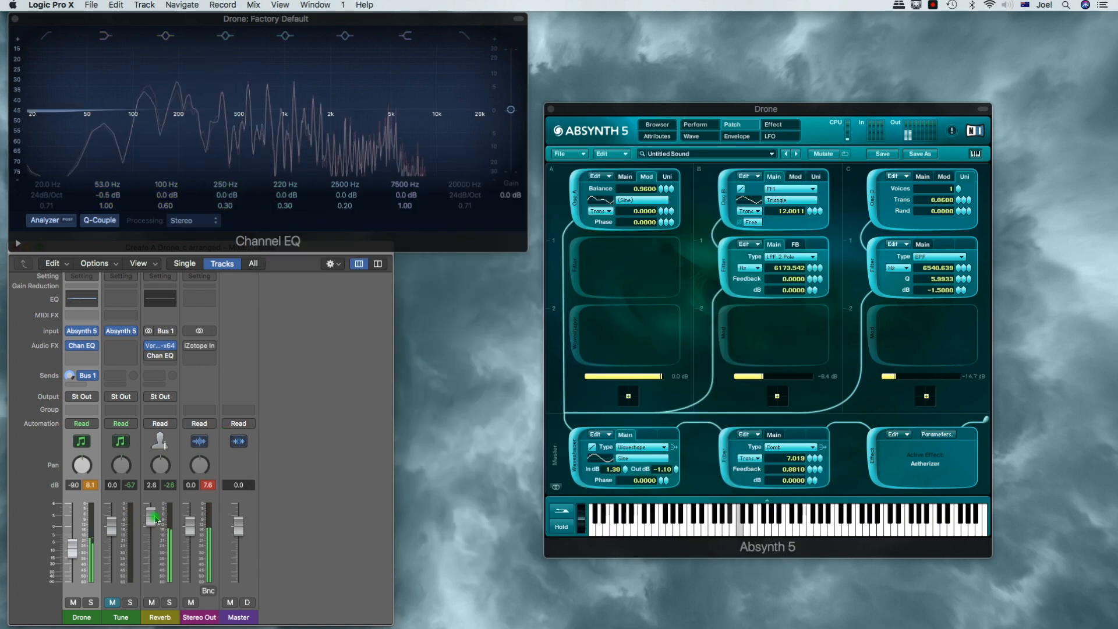
Set oscillator A's modulation balance to 0.1800 and boost the drone by 1.5 dB at 136 Hz in the Channel EQ
click(661, 190)
drag(661, 190, 665, 243)
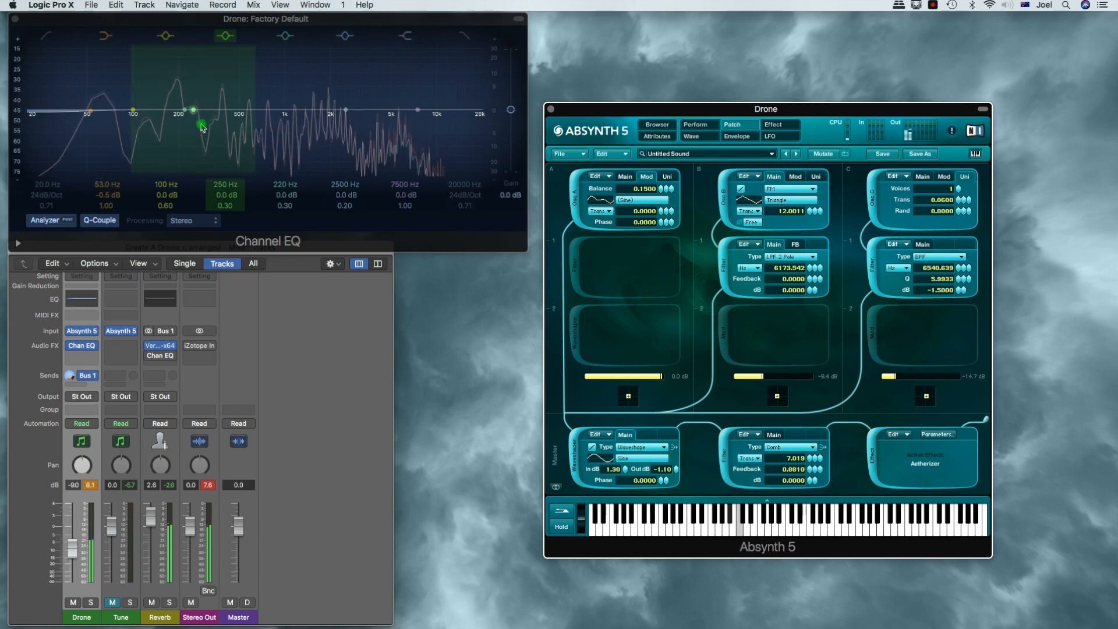
drag(198, 118, 156, 113)
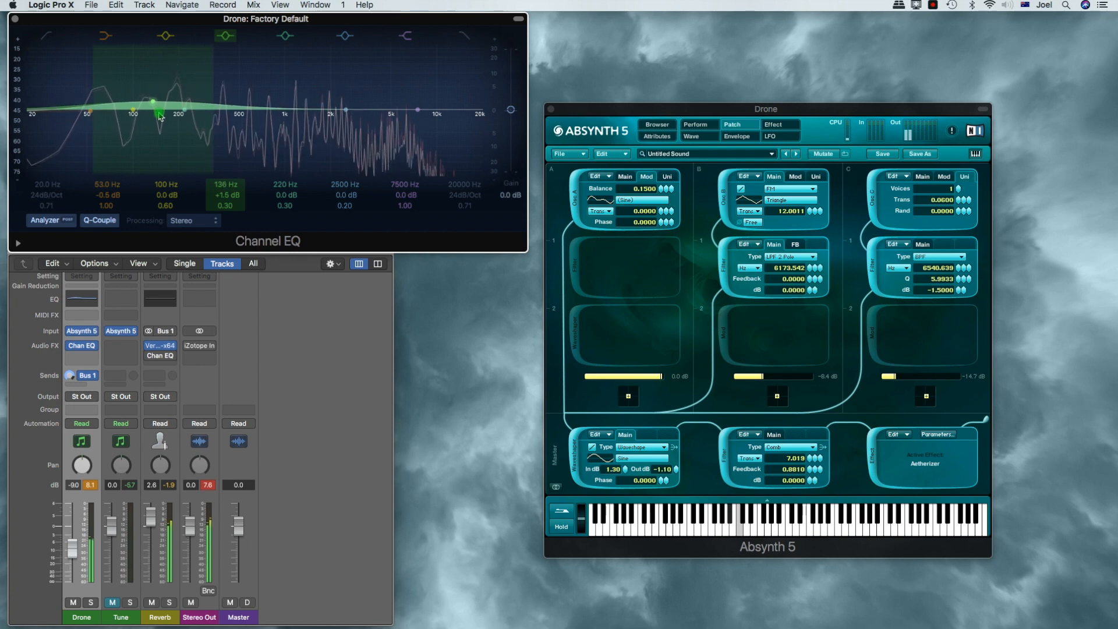
drag(661, 189, 661, 190)
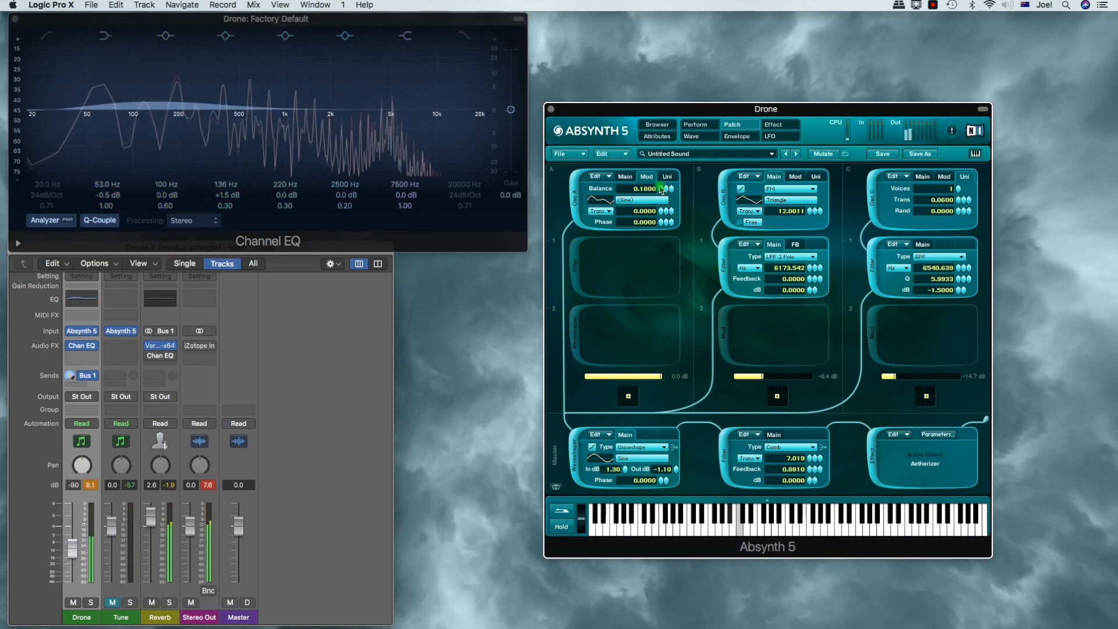
Add a sine waveshaper to channel A with an input of 3.30 dB, and inspect the spectrum of oscillator A's saw wave
click(578, 322)
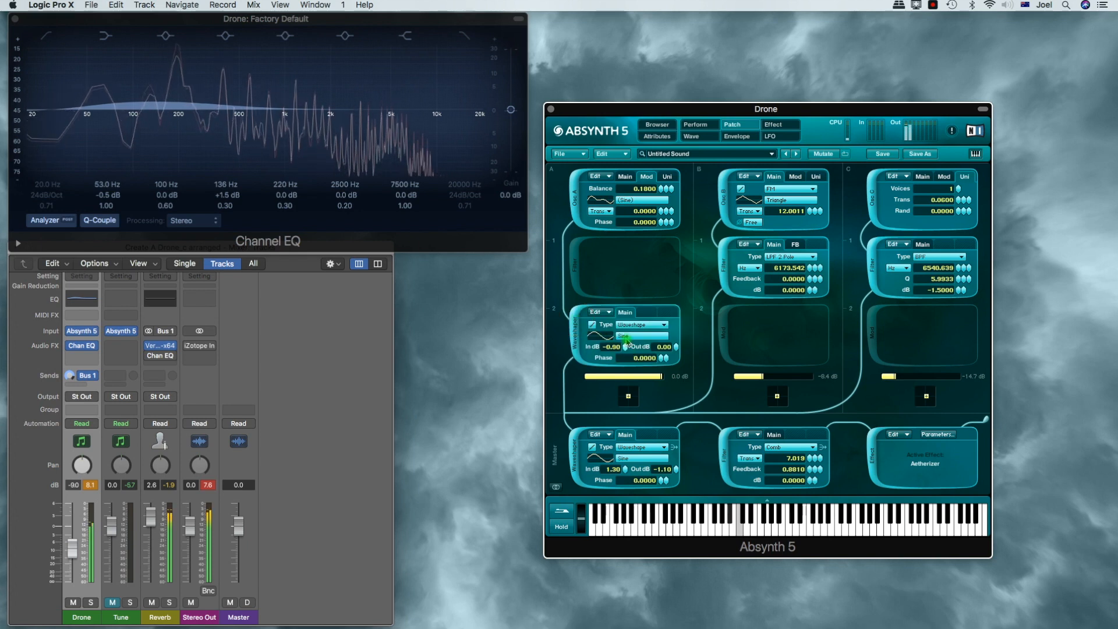
drag(627, 341, 624, 316)
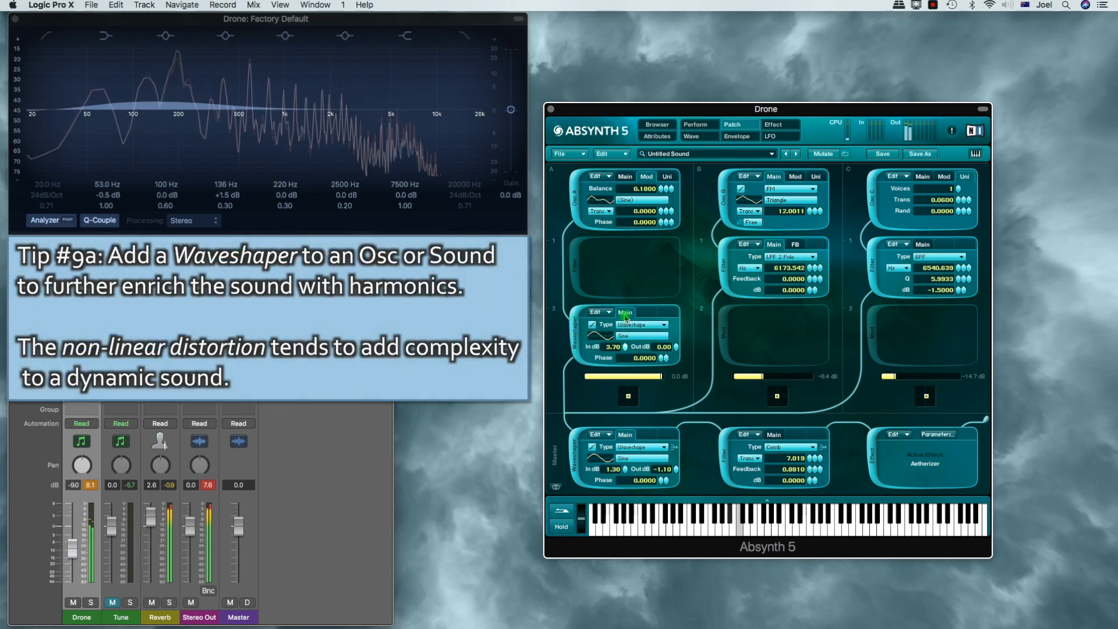
click(624, 177)
click(643, 200)
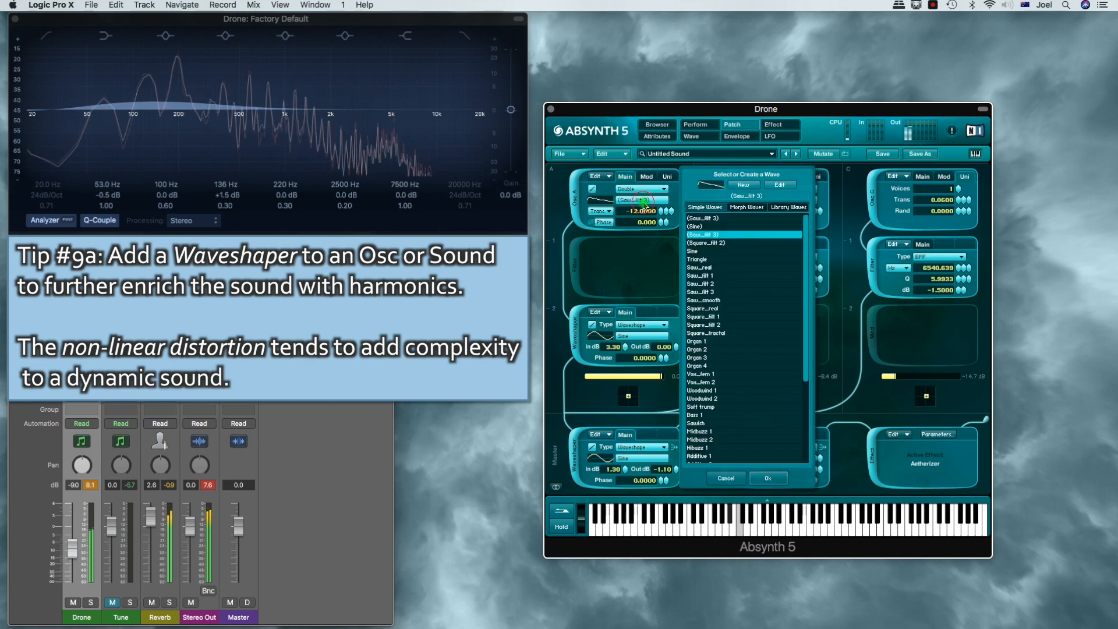
click(777, 189)
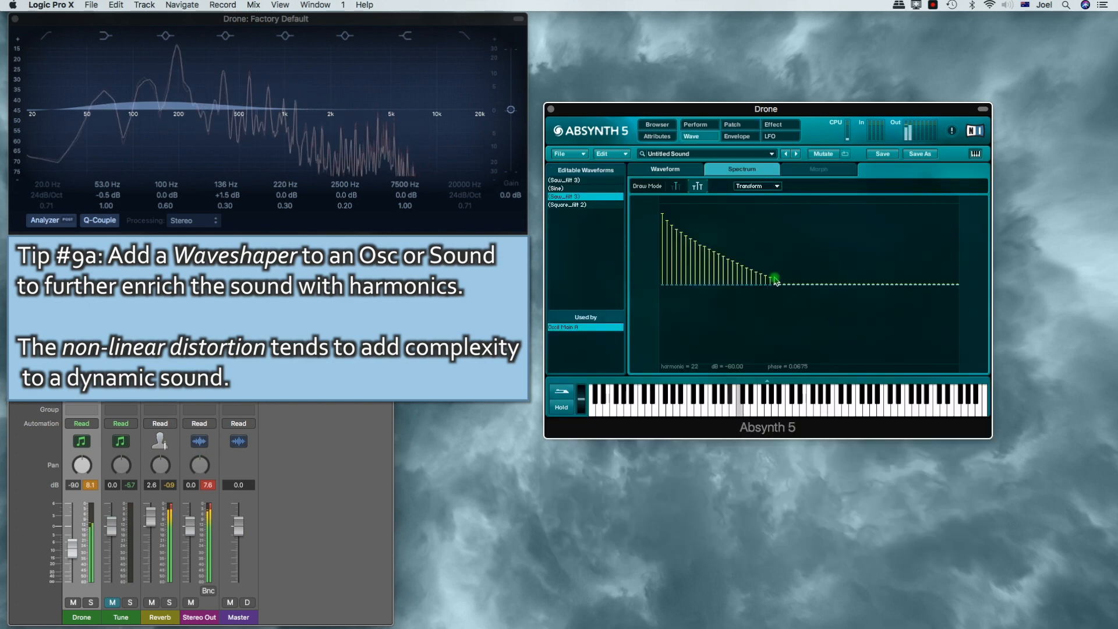
click(732, 124)
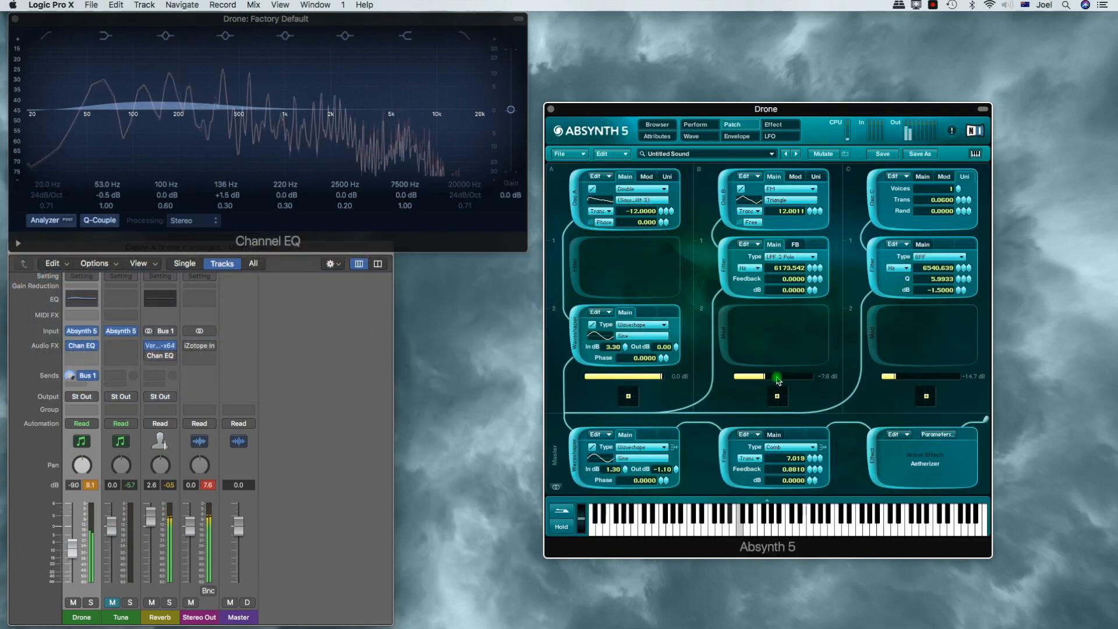
Rebalance channel B to -7.4 dB and channel C to -17.7 dB, and raise the master comb filter's feedback to 0.9810
drag(778, 381, 780, 379)
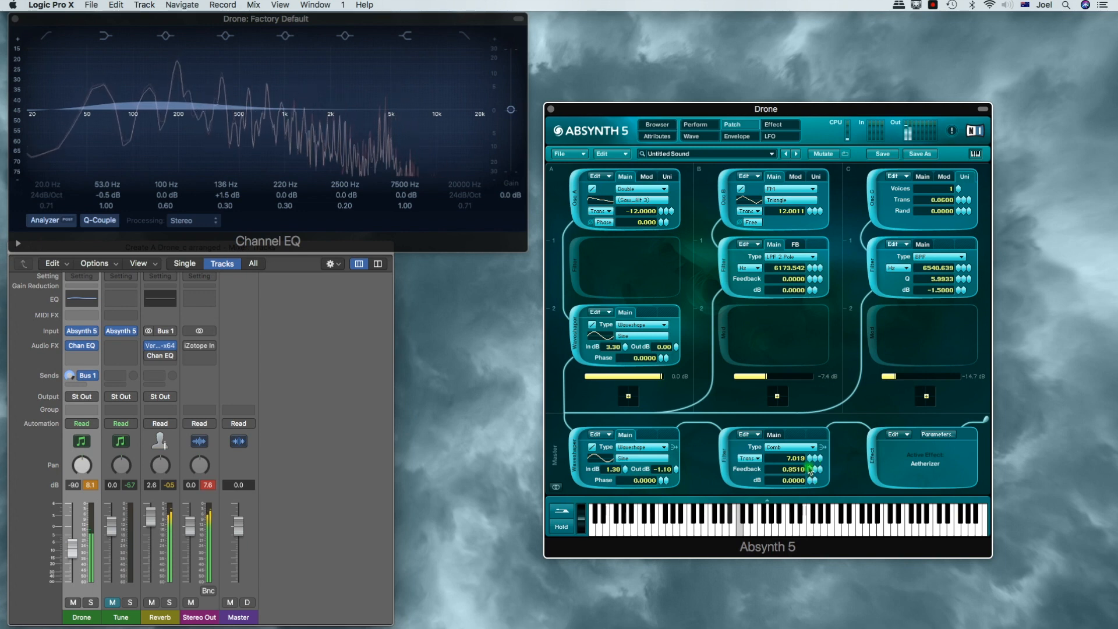
drag(908, 378, 904, 380)
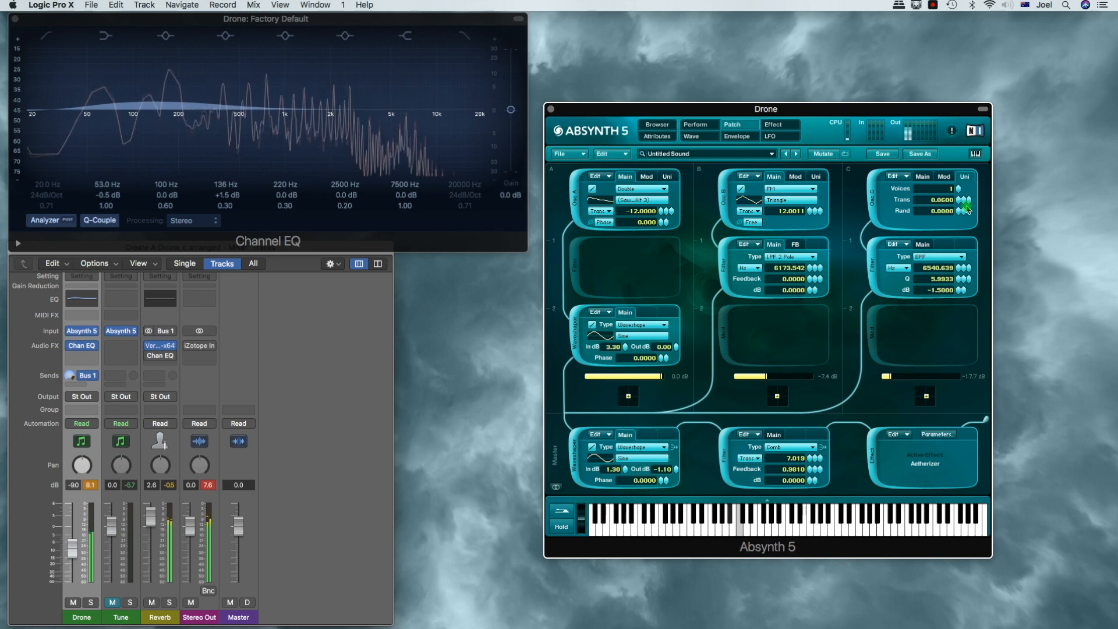
click(946, 177)
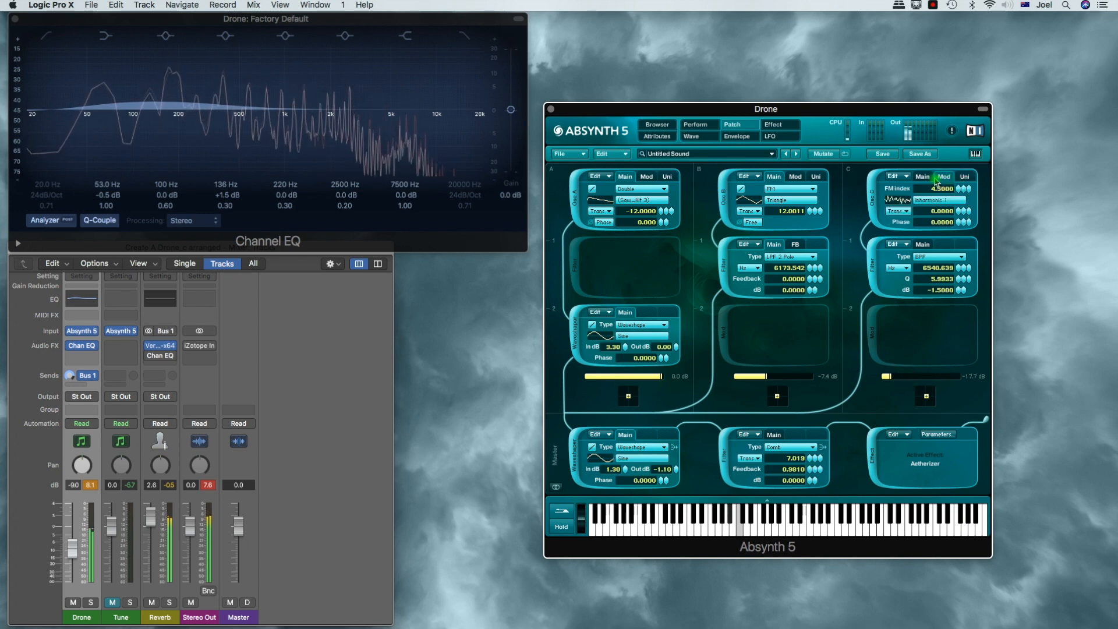
Change oscillator C's modulator wave to Organ 1 and reduce its FM index to 0.6000
click(939, 201)
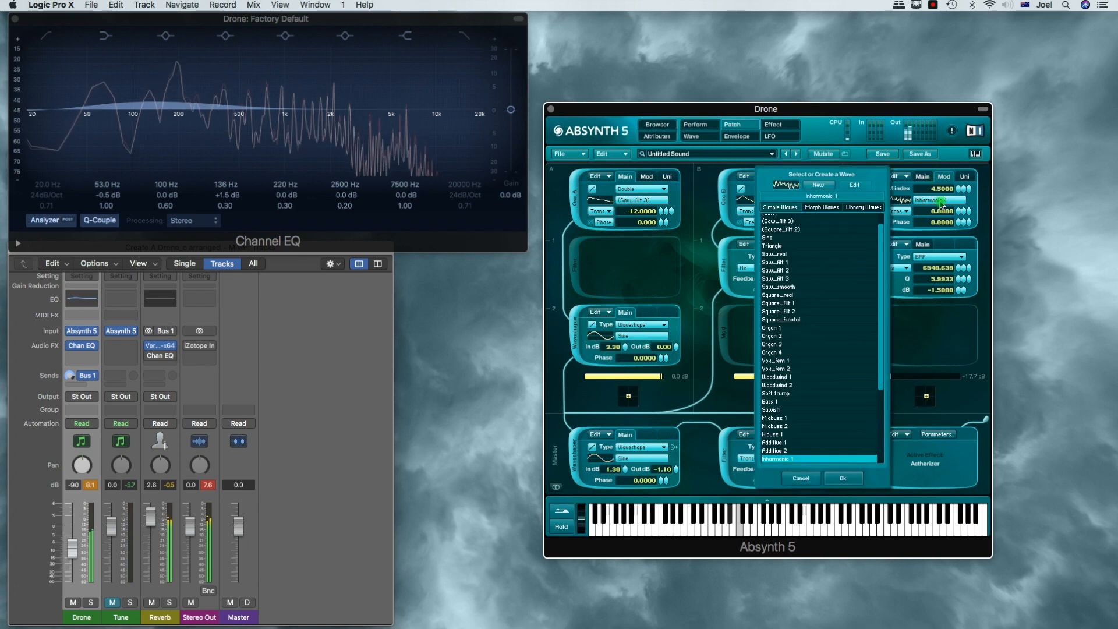
click(798, 329)
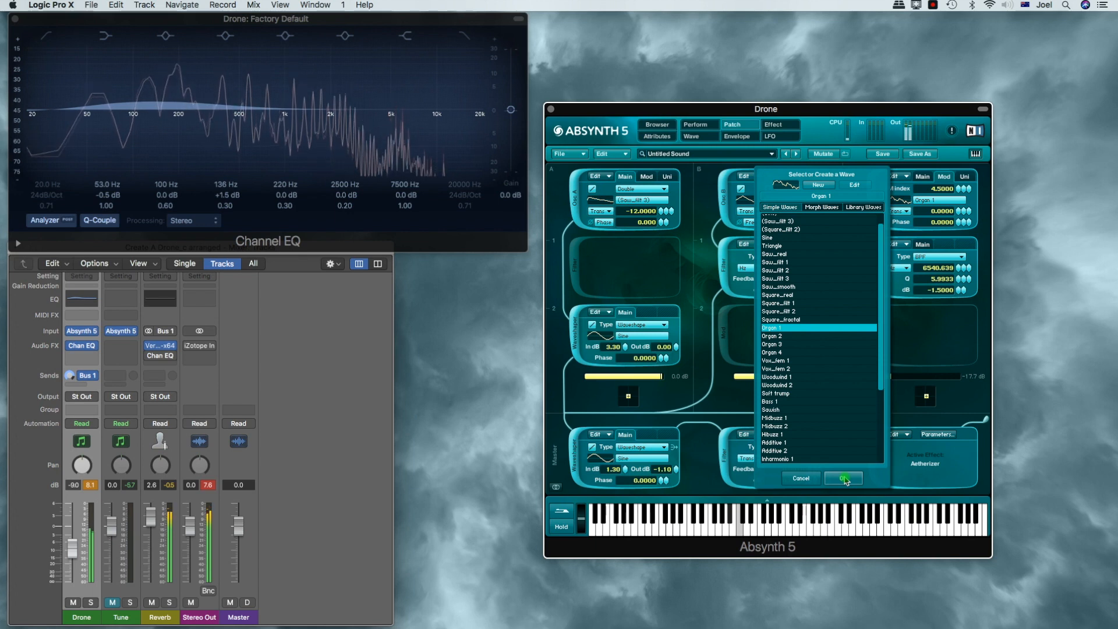
click(844, 478)
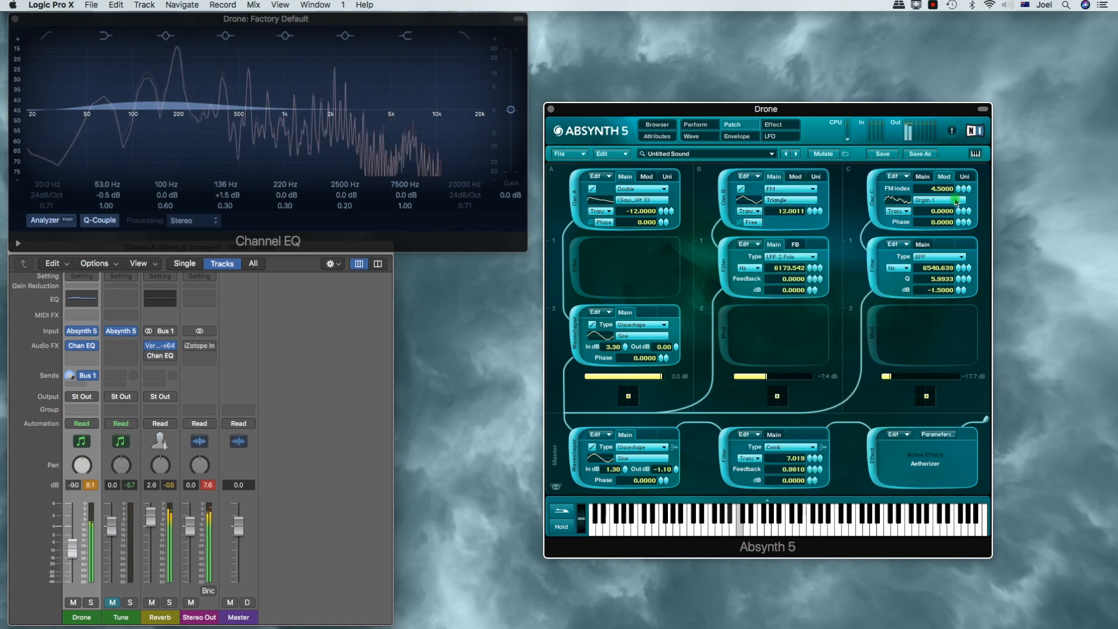
drag(957, 192, 962, 216)
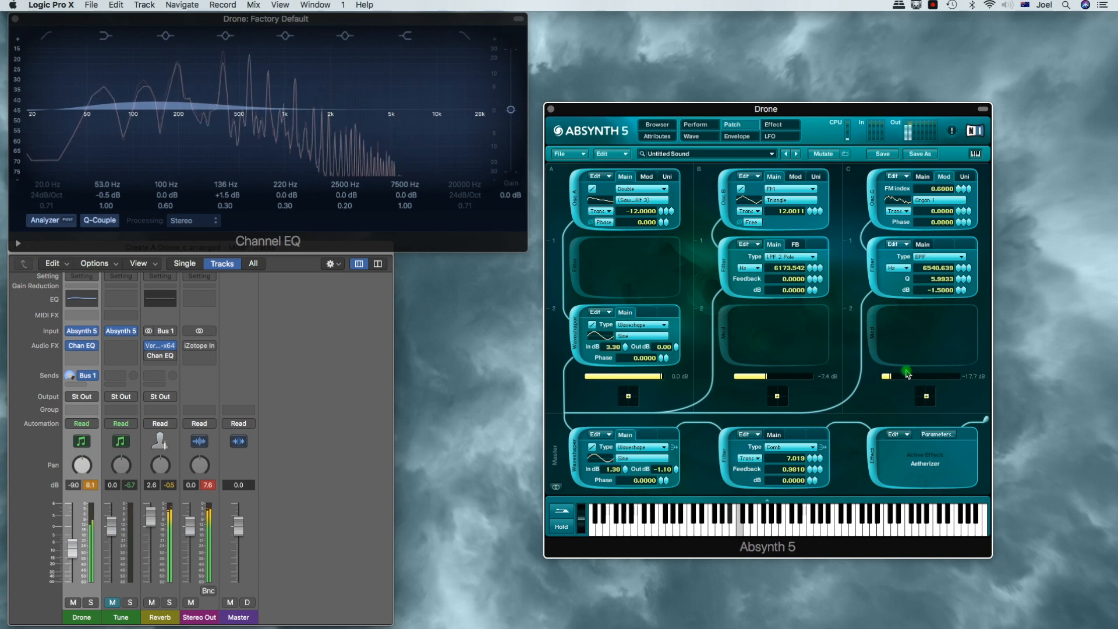
Lower channel C to -24.0 dB, reduce the master comb filter's feedback to 0.8610, and set oscillator C's FM index to 4.5000
mouse_move(894, 379)
mouse_down()
mouse_move(926, 381)
mouse_move(886, 379)
mouse_up()
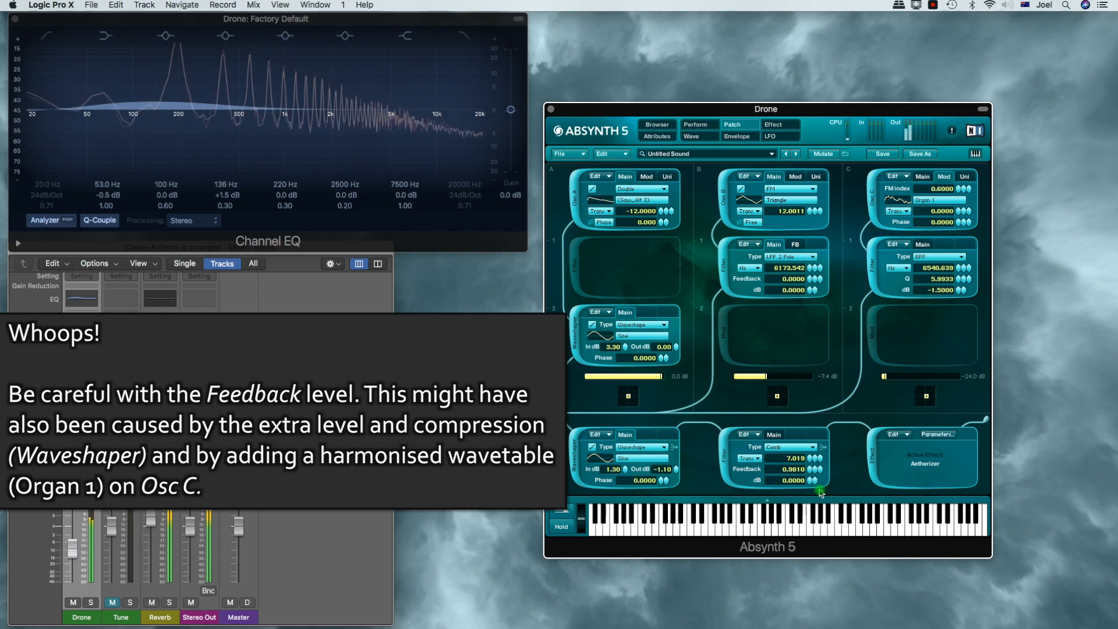
drag(963, 193, 961, 181)
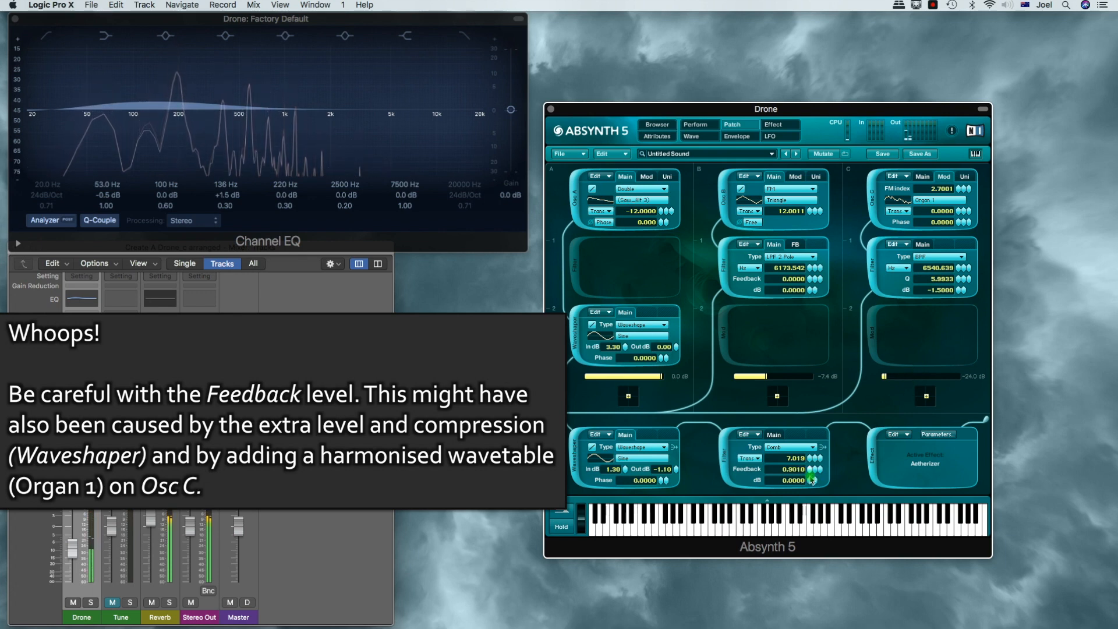
drag(811, 480, 812, 483)
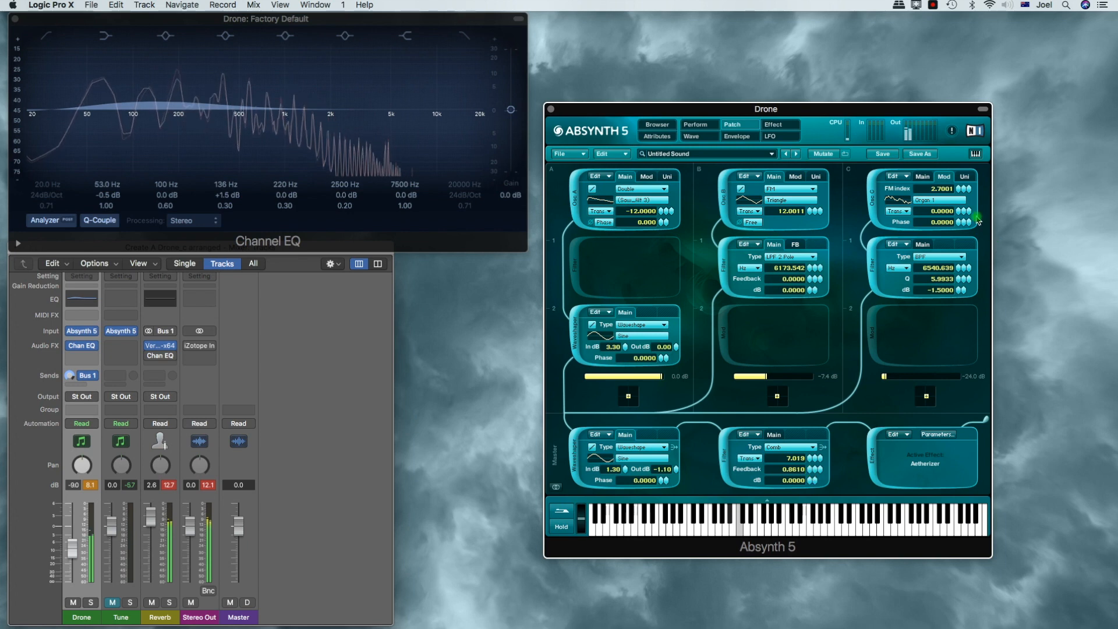
drag(959, 191, 960, 188)
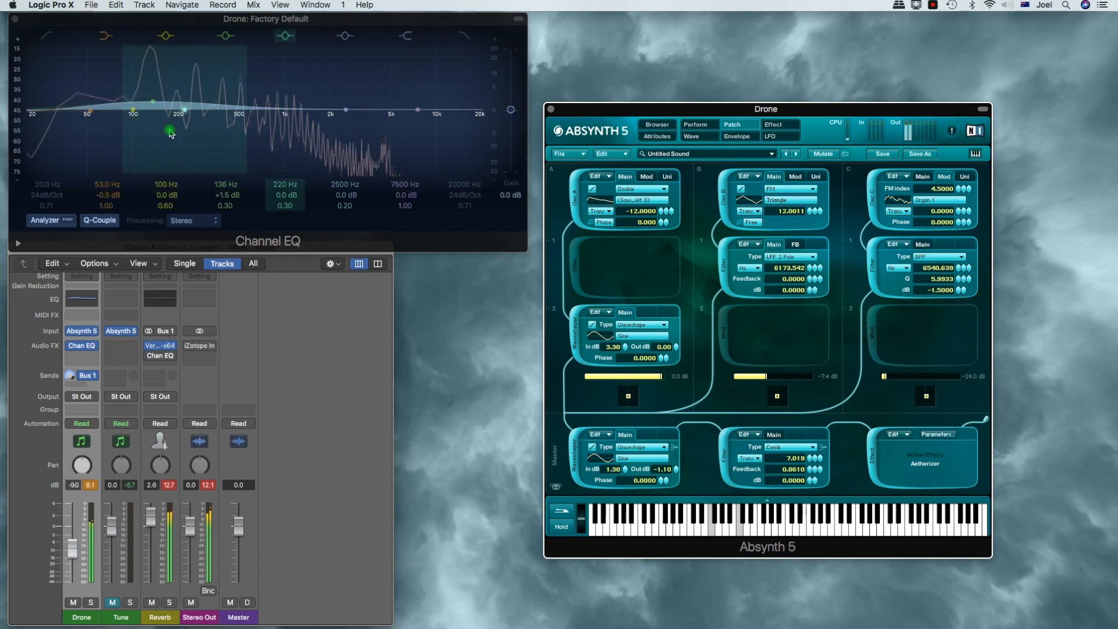
In the drone's Channel EQ, cut 15.5 dB at 140 Hz and boost the low shelf 12.0 dB at 92 Hz with a Q of 1.70
drag(190, 125, 182, 124)
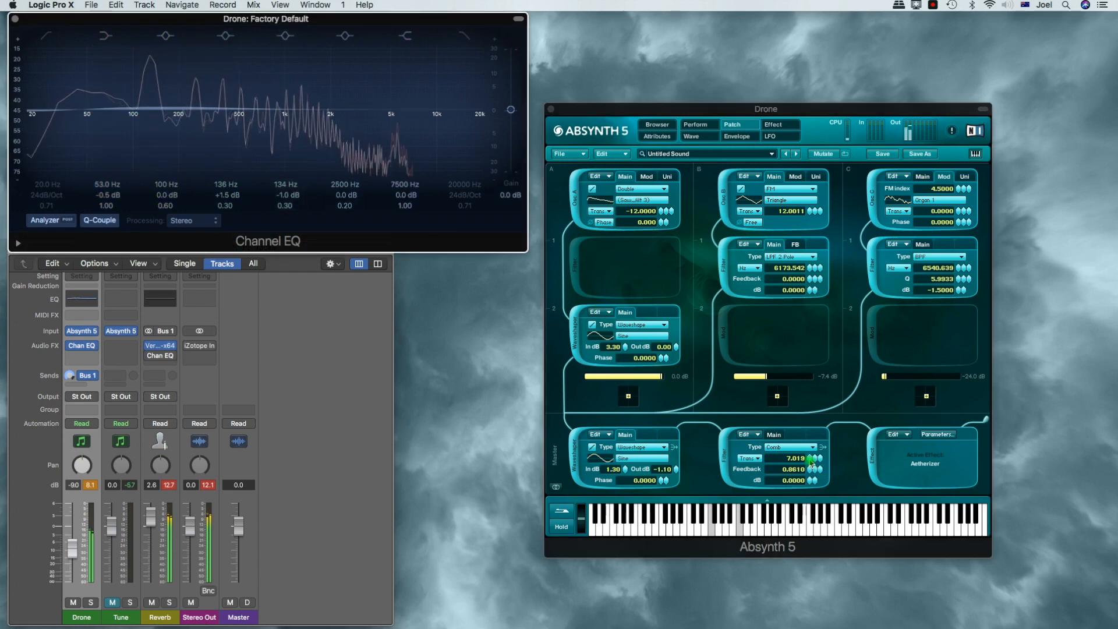
click(723, 529)
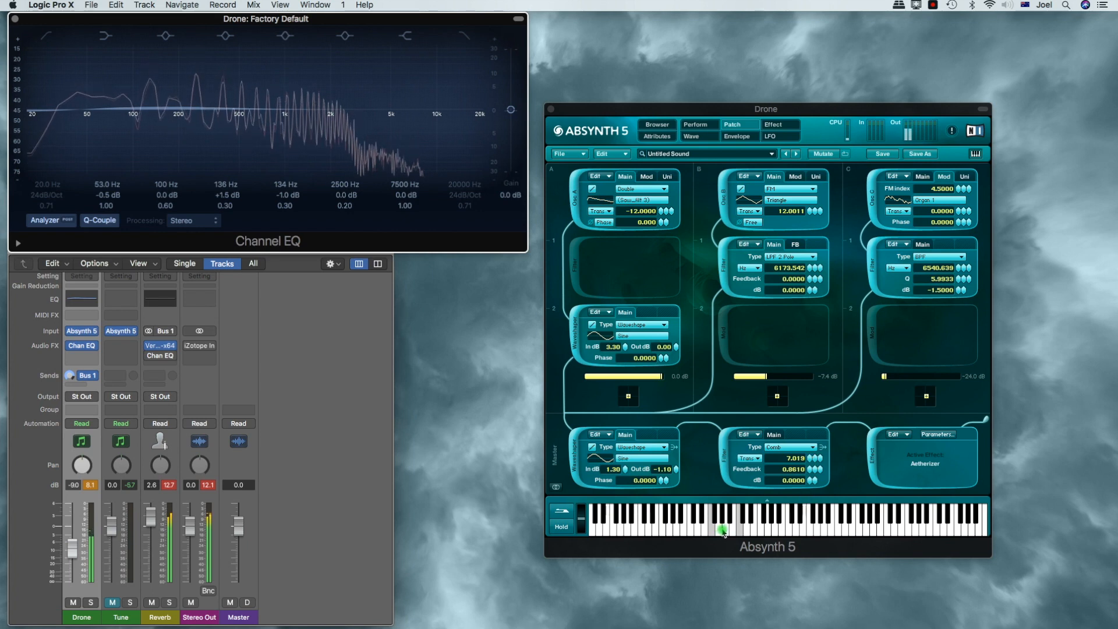
drag(107, 111, 161, 144)
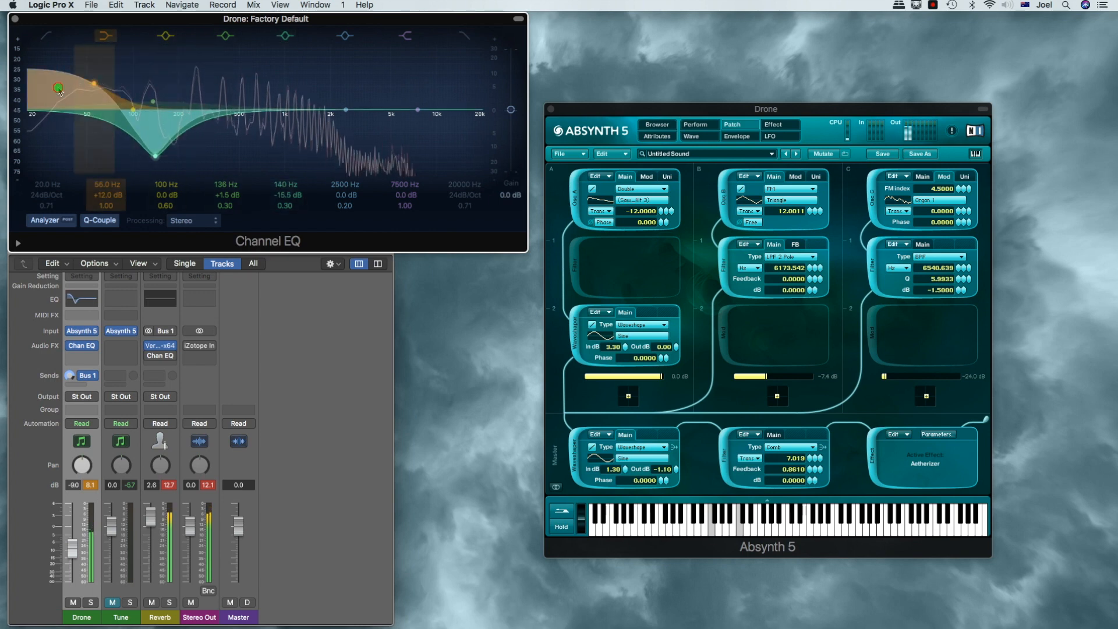
drag(73, 79, 85, 65)
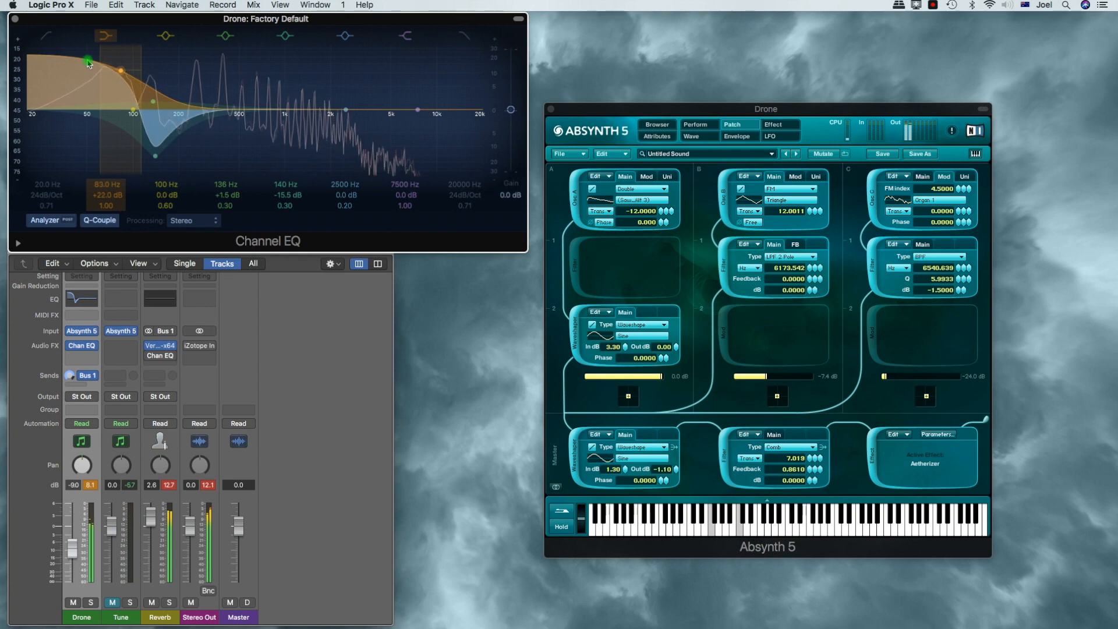
drag(106, 206, 109, 204)
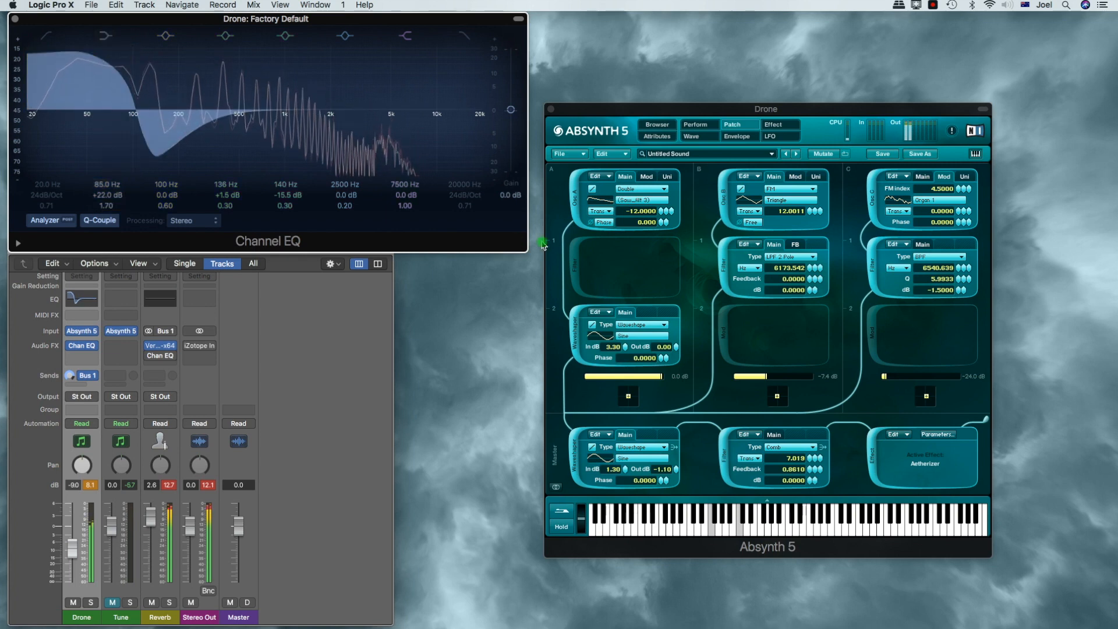
click(86, 74)
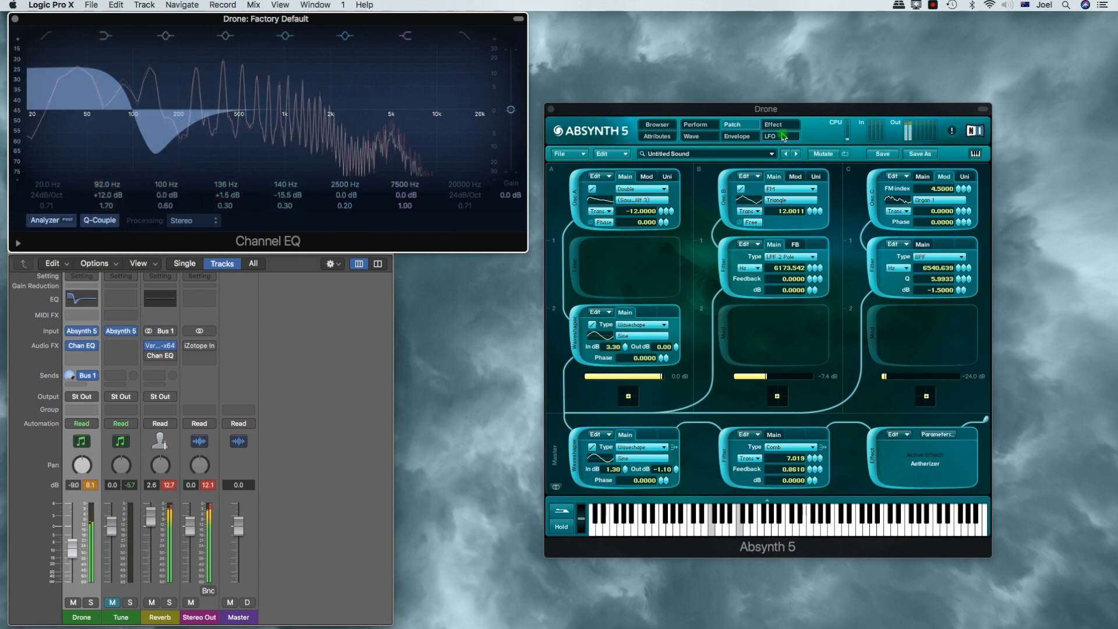
Adjust the room's low-frequency gain in the Reverb channel's VerbV3 plug-in, then close the plug-in
click(156, 348)
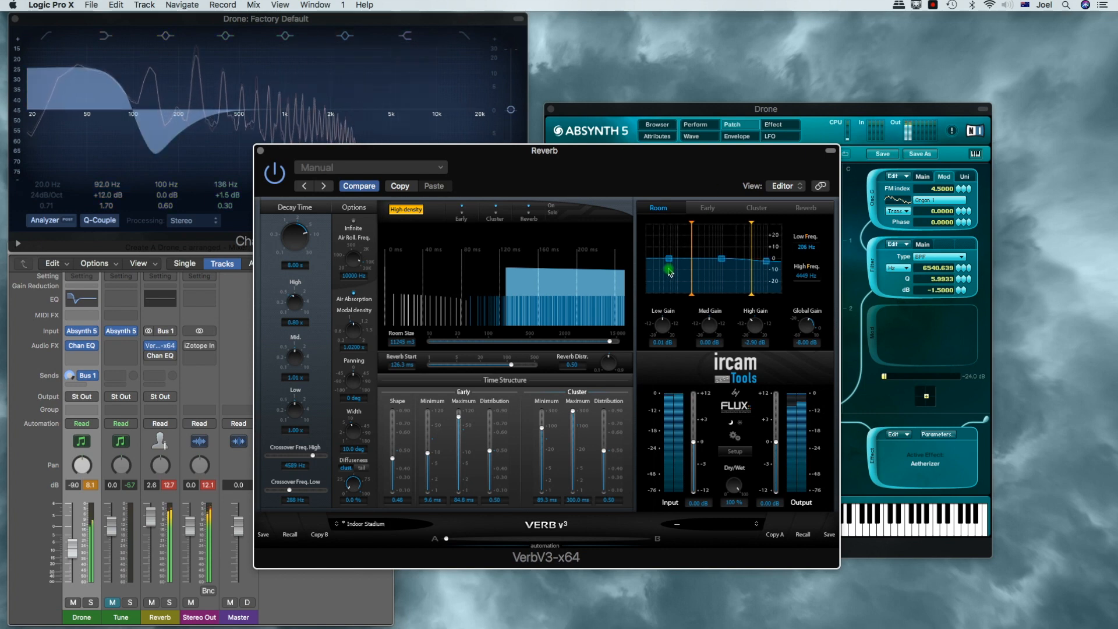
mouse_move(668, 269)
mouse_down()
mouse_move(653, 291)
mouse_move(686, 282)
mouse_move(667, 282)
mouse_move(682, 292)
mouse_move(671, 294)
mouse_up()
click(261, 152)
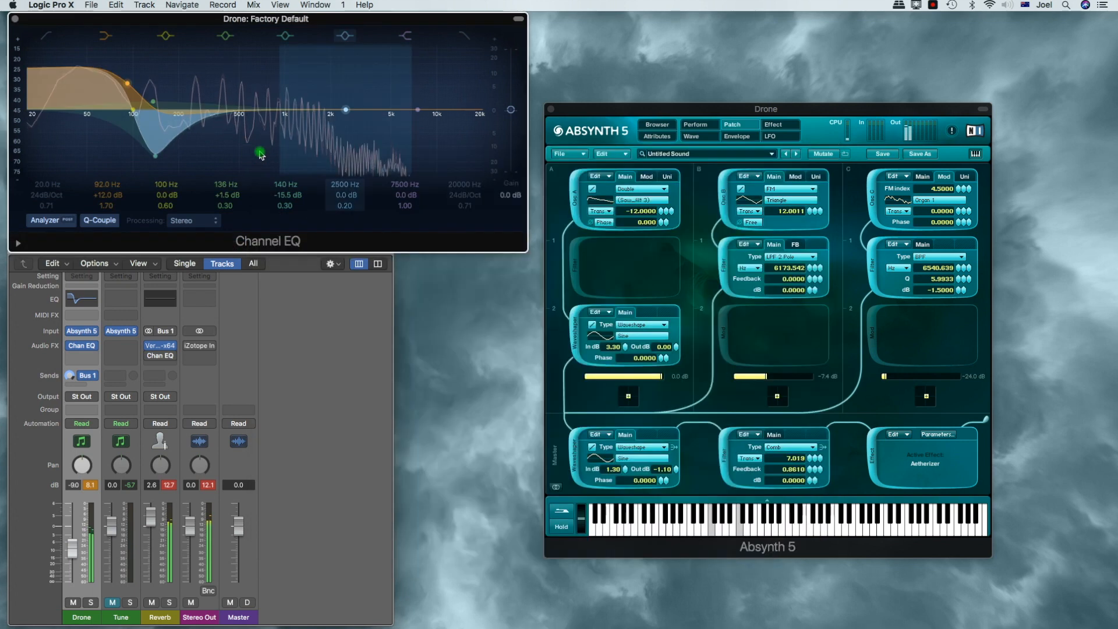
Set the Drone channel's volume to 2.5 dB and the Reverb channel's to -3.3 dB, reducing the low-shelf boost to 6.0 dB at 94 Hz
drag(73, 544, 86, 491)
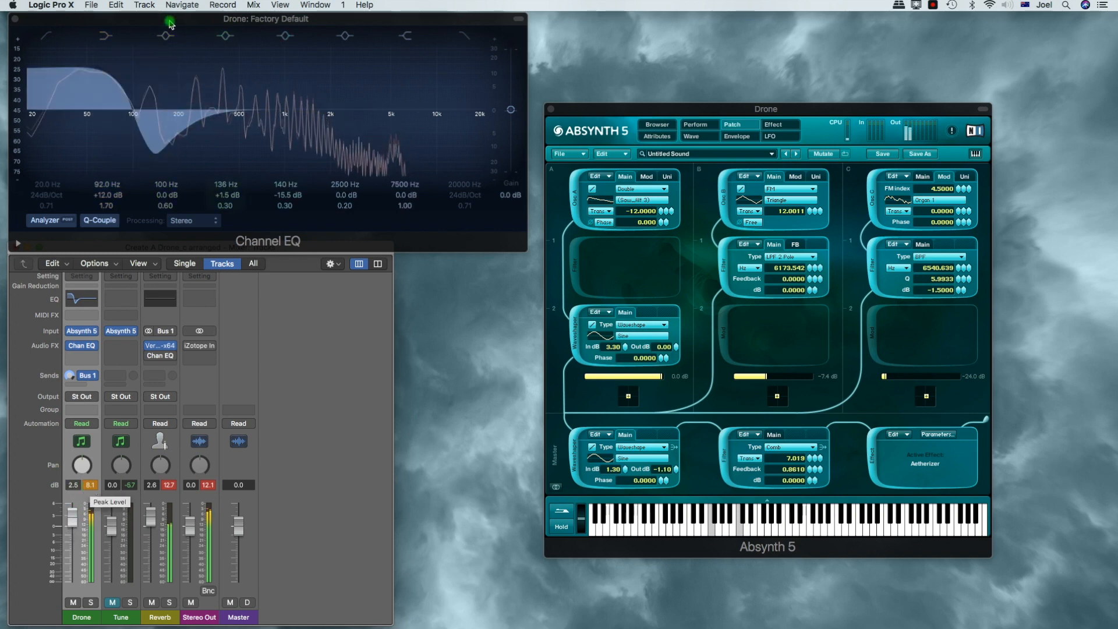
drag(90, 86, 90, 96)
drag(151, 518, 154, 541)
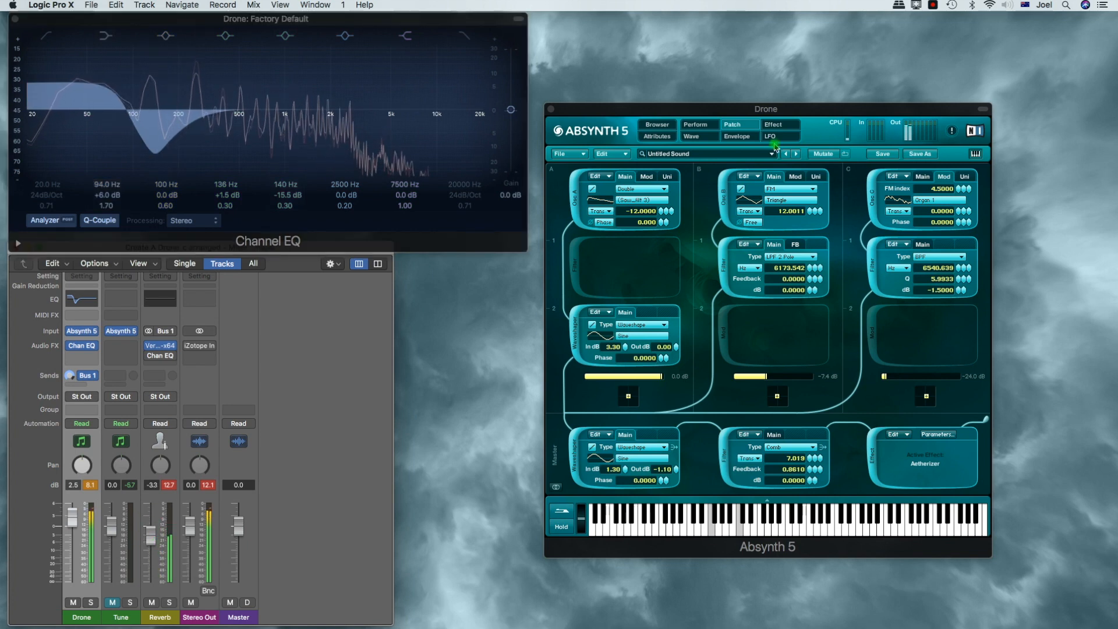
Take the Aetherizer's wet output down to -96.0 dB, and set the Reverb channel to 6.0 dB and the Drone channel to 1.6 dB
click(773, 125)
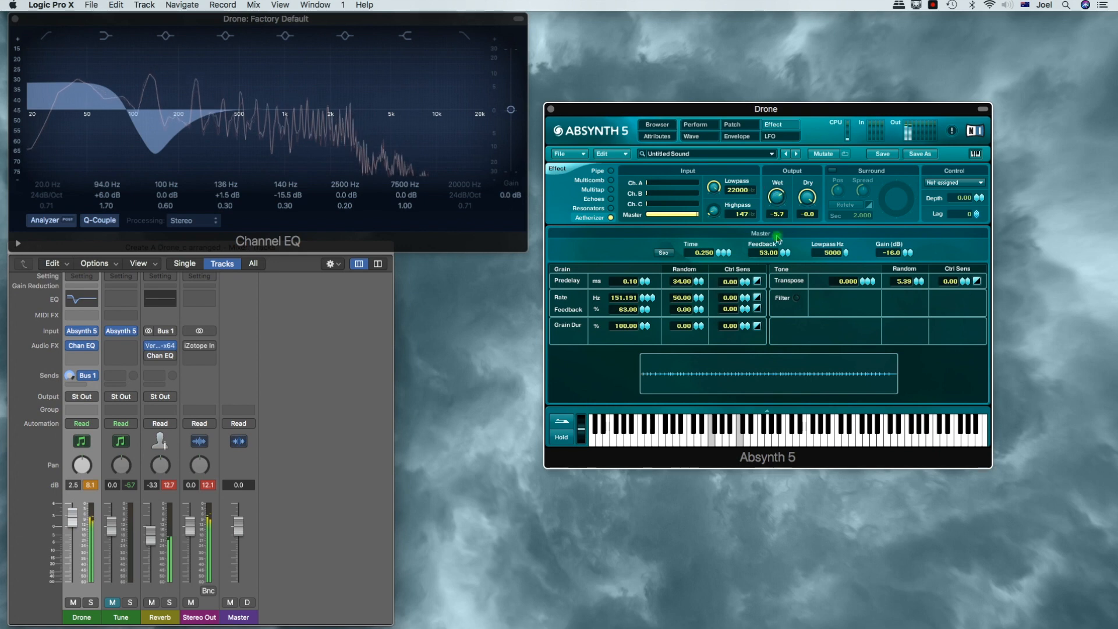
drag(776, 236, 779, 357)
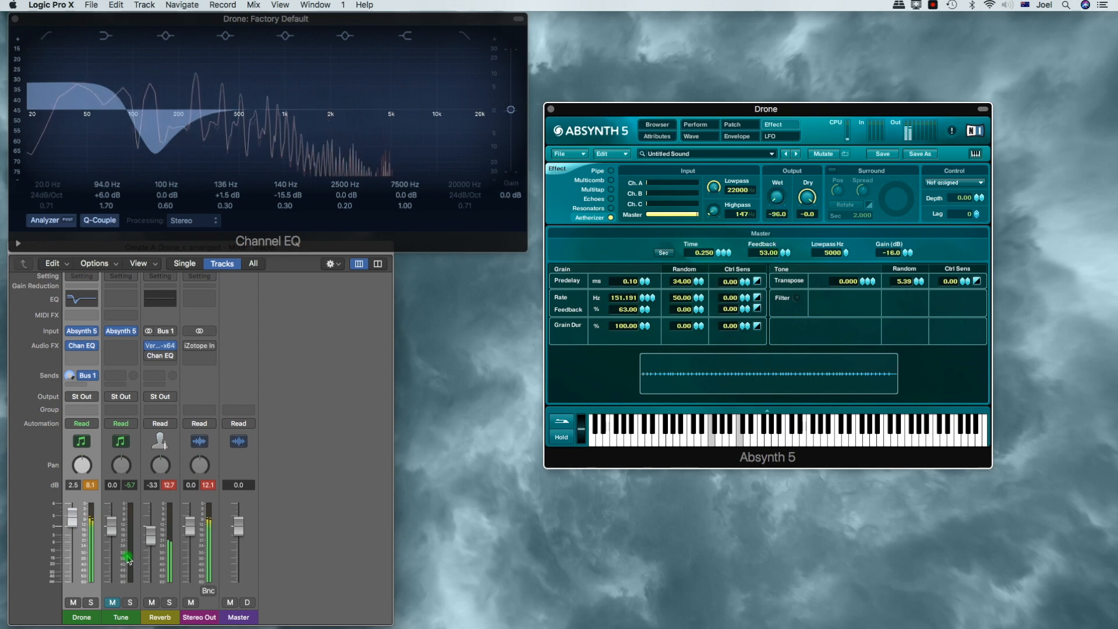
click(149, 537)
drag(149, 537, 149, 484)
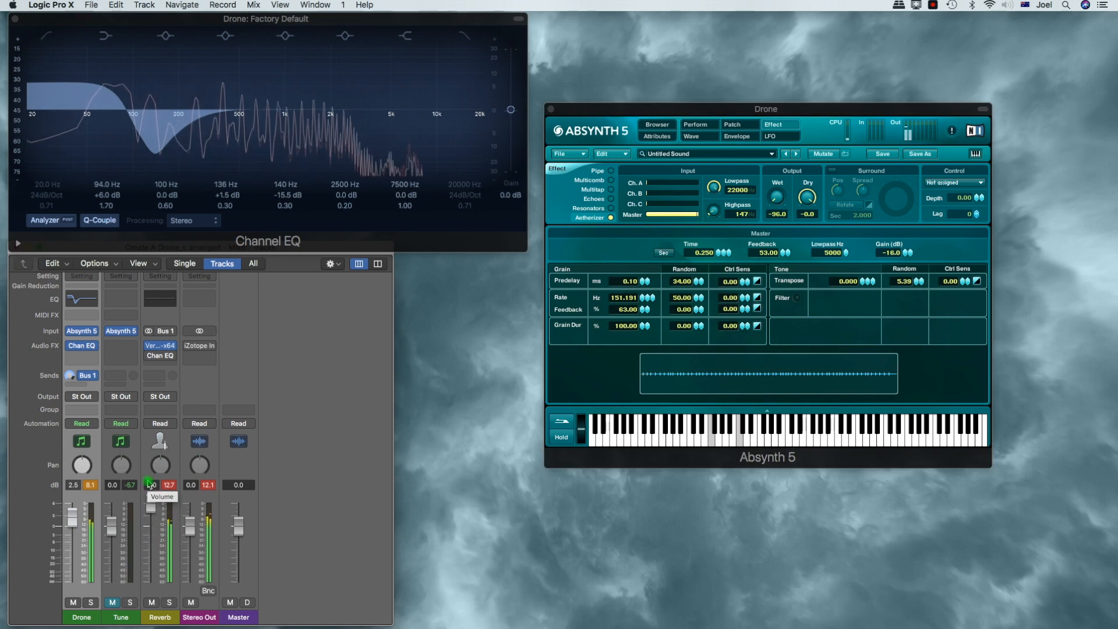
drag(149, 484, 149, 478)
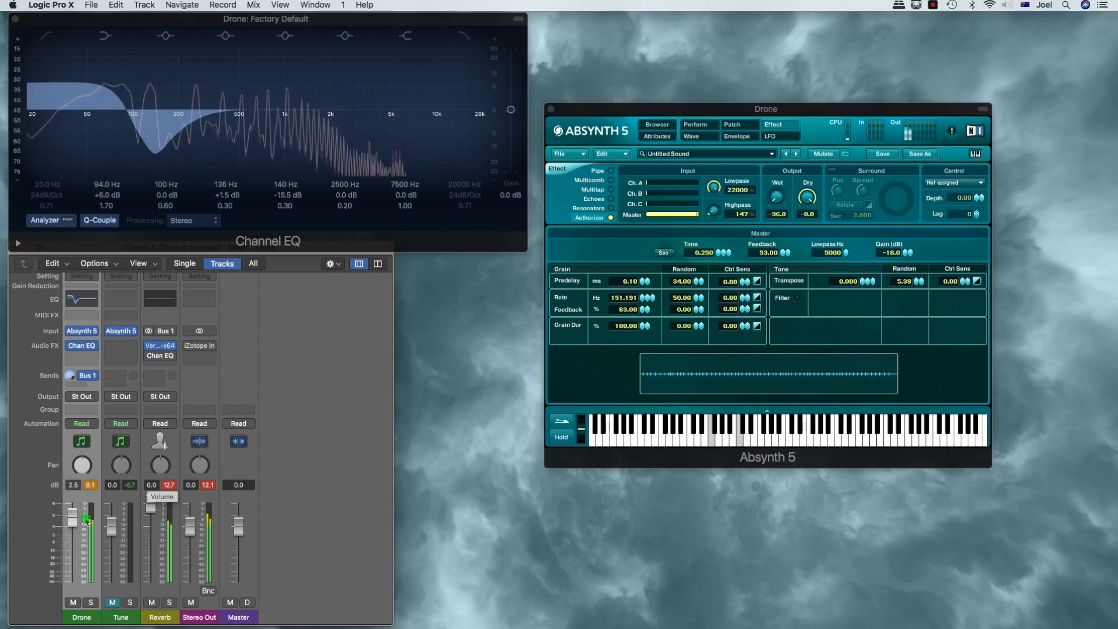
mouse_move(74, 520)
mouse_down()
mouse_move(75, 537)
mouse_move(76, 517)
mouse_up()
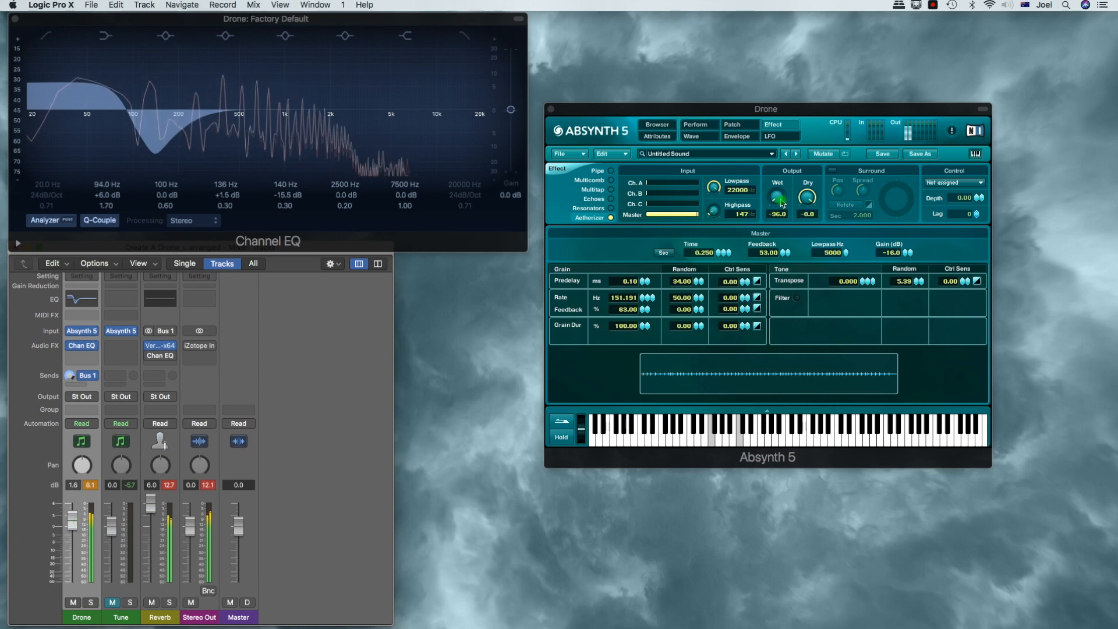
Bring the Aetherizer's wet output up to -14.6 dB and raise channel C to -20.8 dB
drag(781, 202, 781, 131)
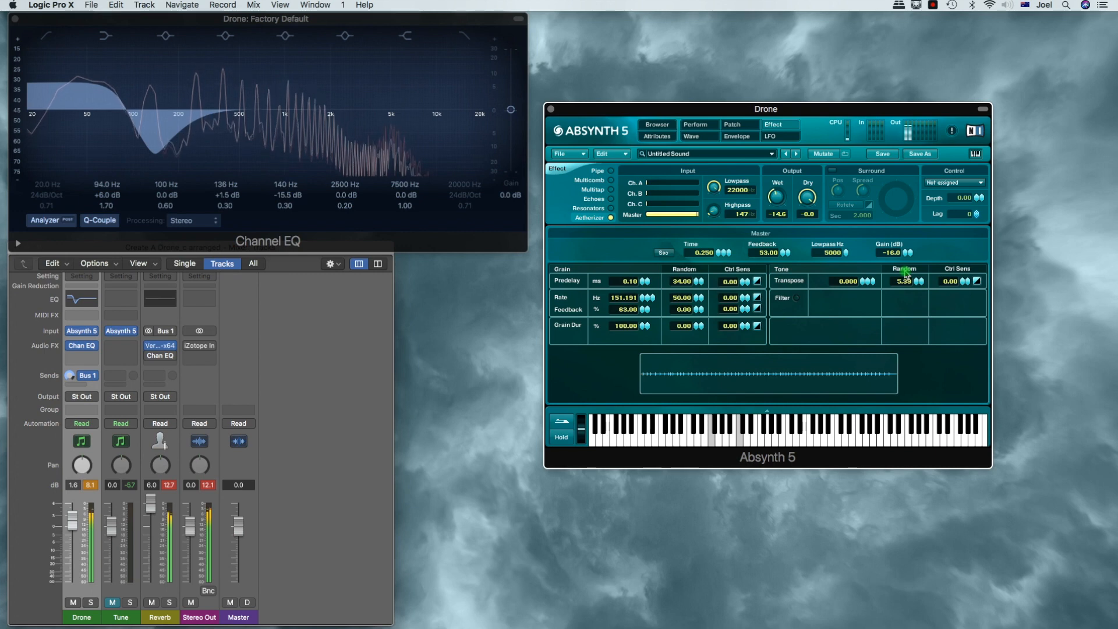
click(733, 125)
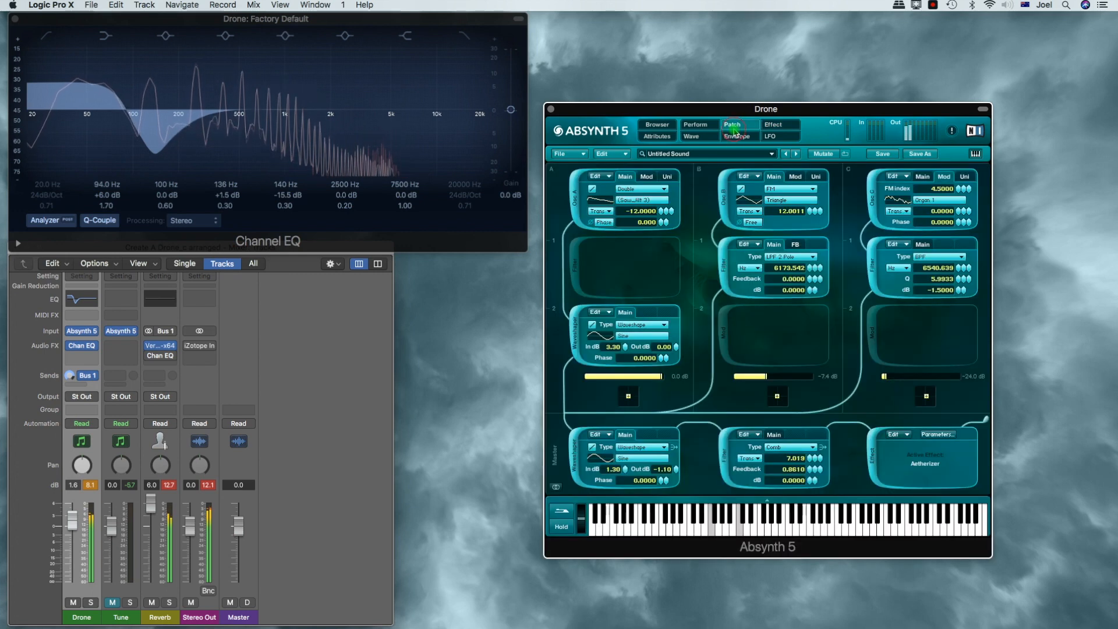
mouse_move(897, 379)
mouse_down()
mouse_move(914, 379)
mouse_move(903, 379)
mouse_up()
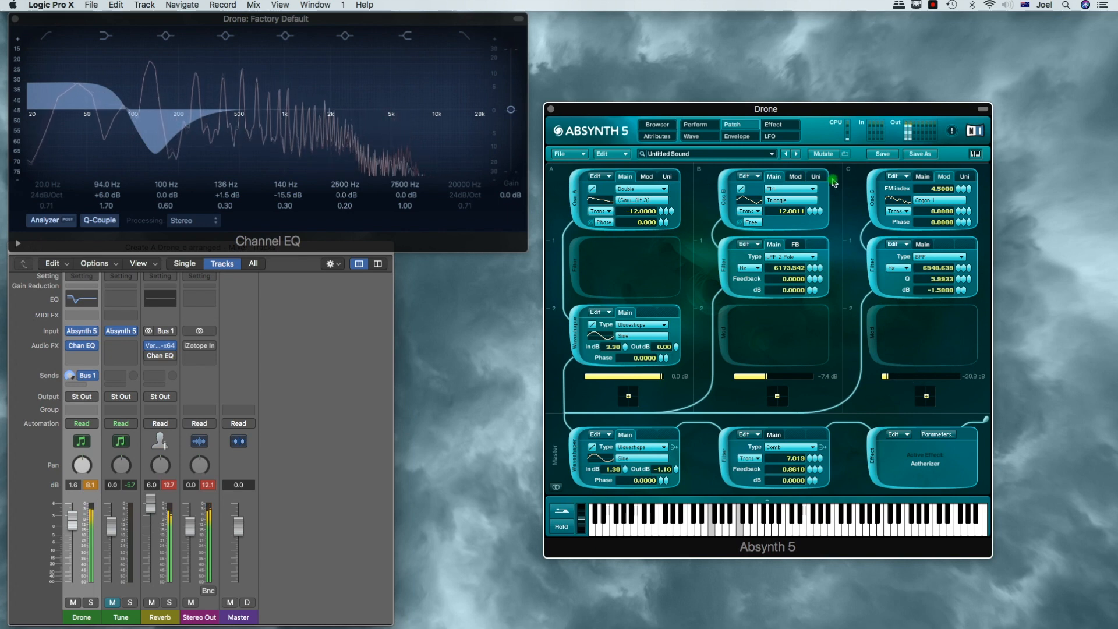
Raise the Aetherizer's gain to 0.0 dB and reduce the drone's EQ cut at 140 Hz to -5.5 dB
click(787, 129)
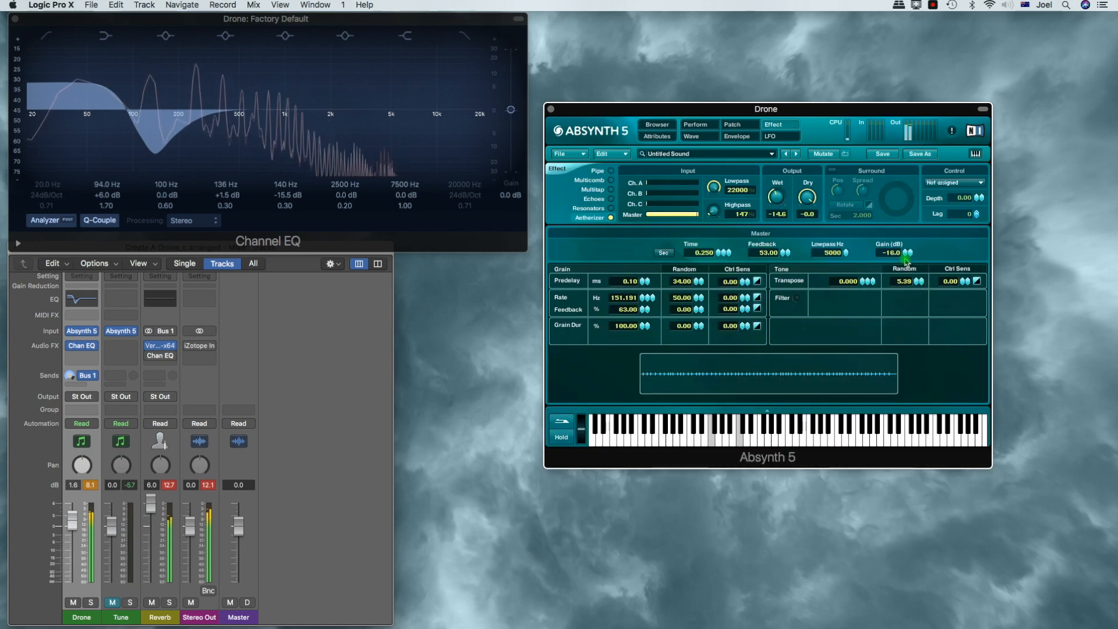
drag(907, 260, 907, 235)
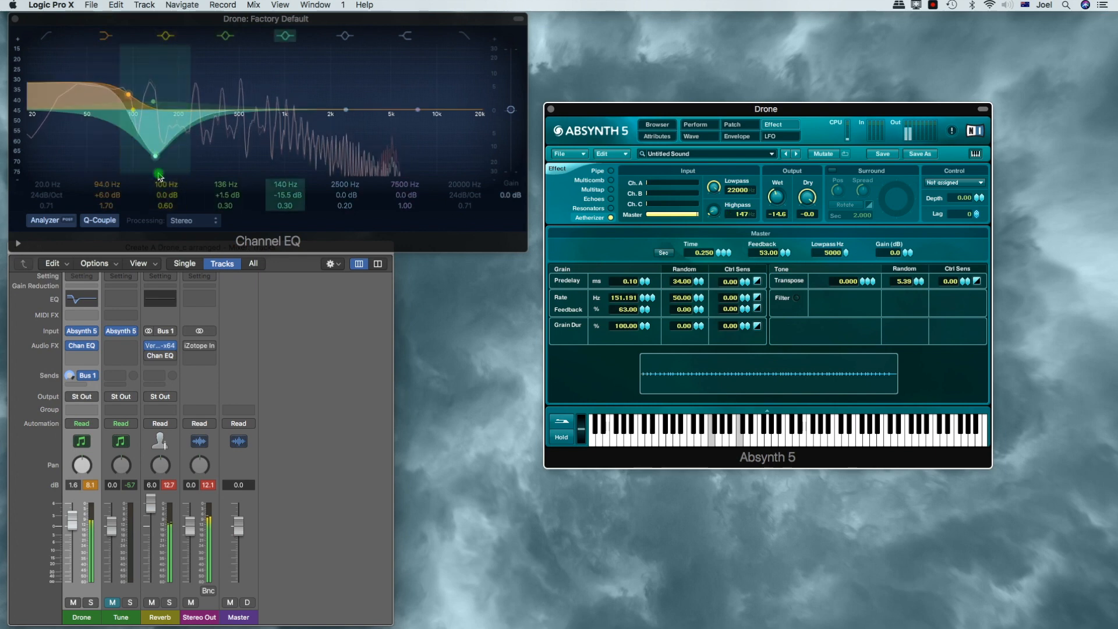
click(287, 198)
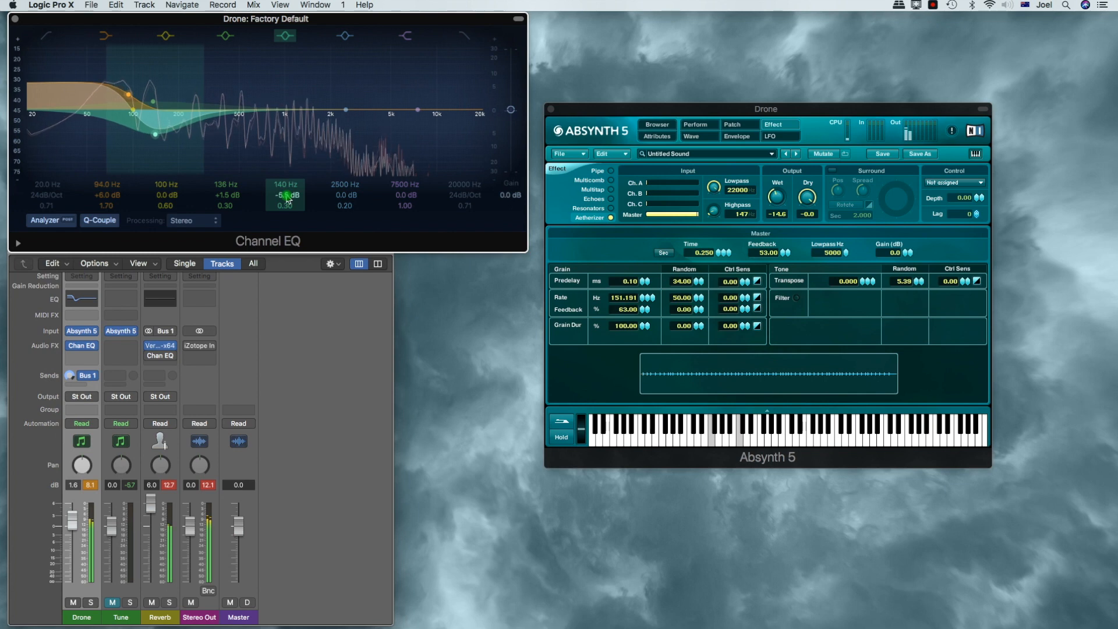
Set channel B to -7.6 dB and channel C to -6.4 dB, and the master comb filter to transpose 4.019 with feedback 0.8710
click(732, 125)
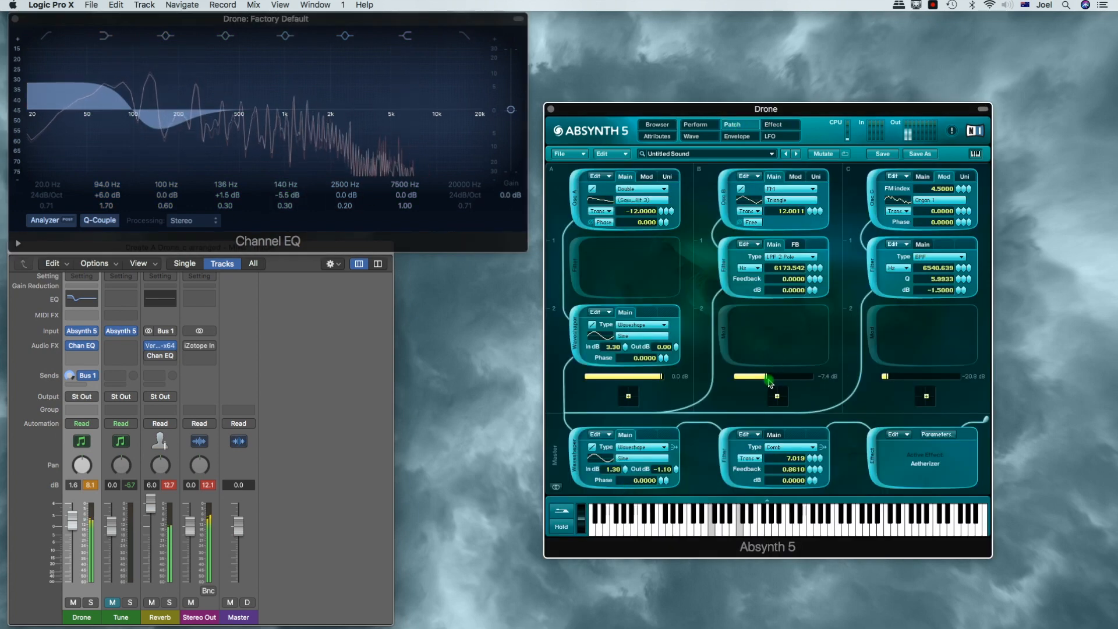
mouse_move(768, 382)
mouse_down()
mouse_move(792, 382)
mouse_move(765, 381)
mouse_up()
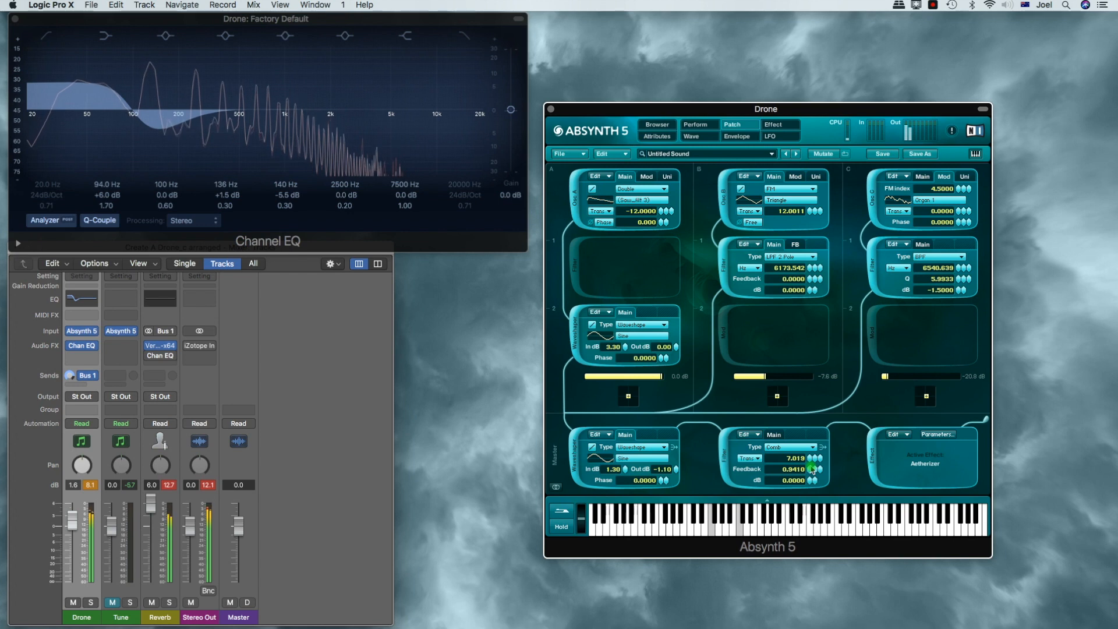
mouse_move(895, 379)
mouse_down()
mouse_move(906, 382)
mouse_move(886, 385)
mouse_up()
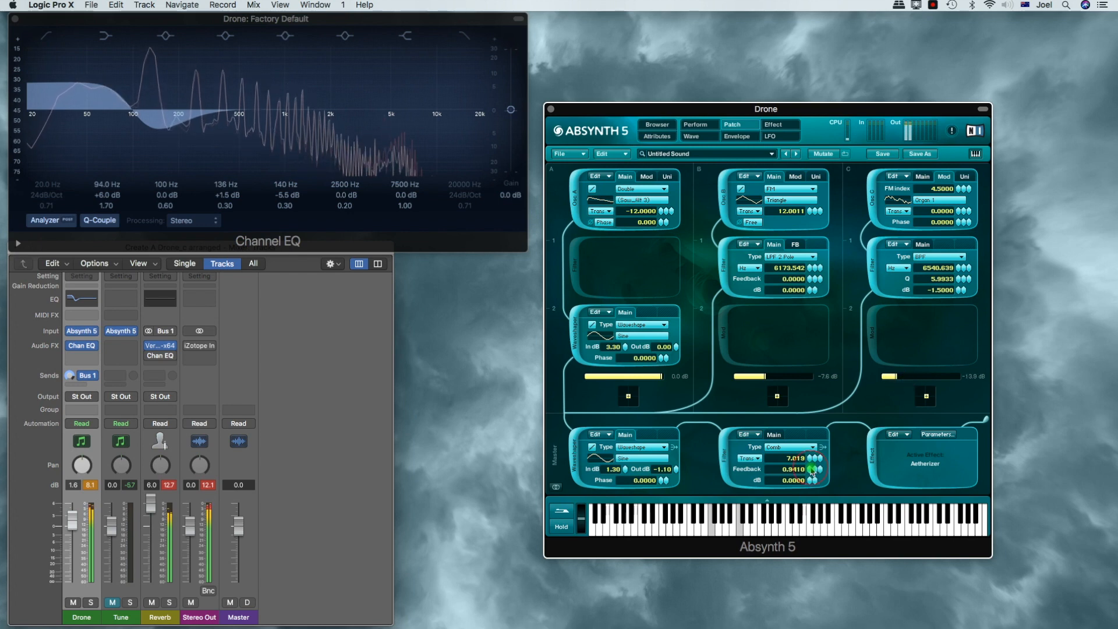
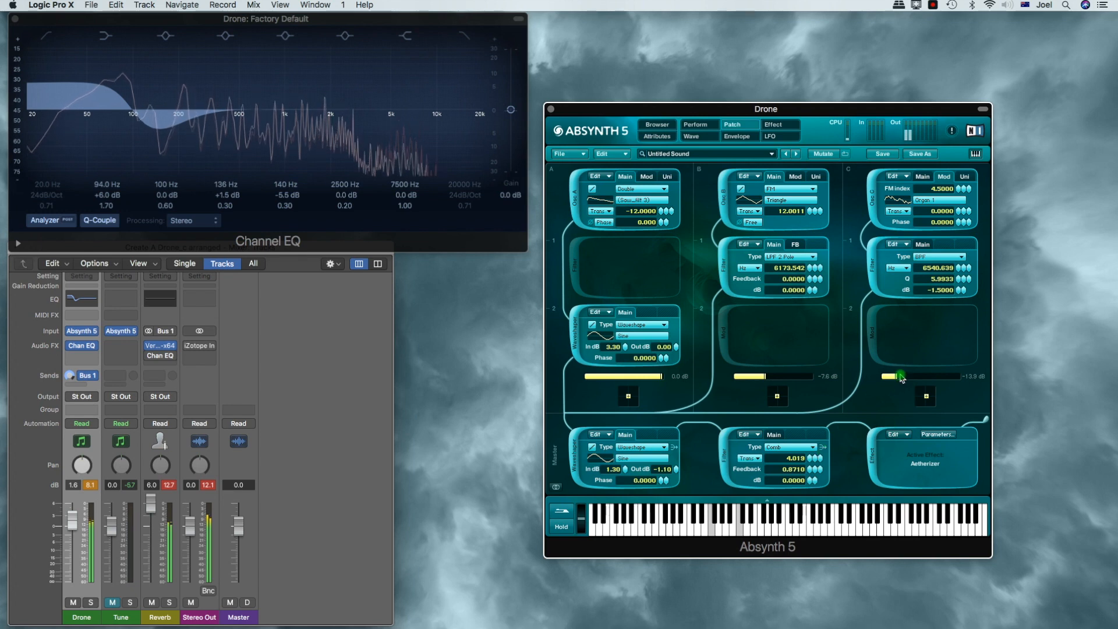
drag(898, 377, 929, 380)
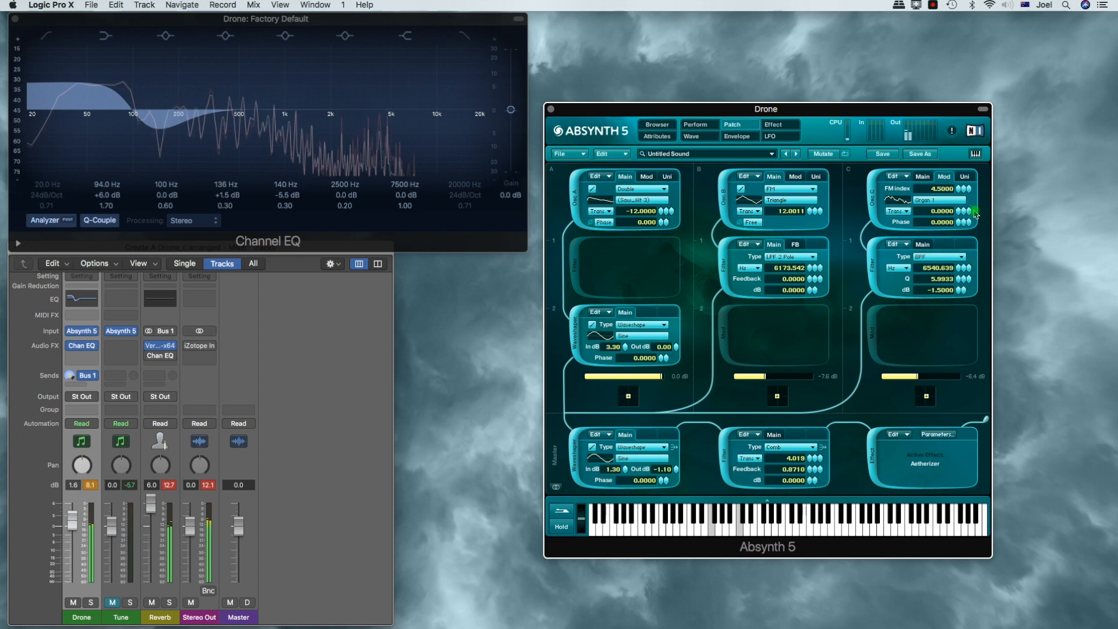
Show oscillator C's unison settings, and set the Aetherizer's transpose to 5.000 and wet output to -5.5 dB
click(961, 178)
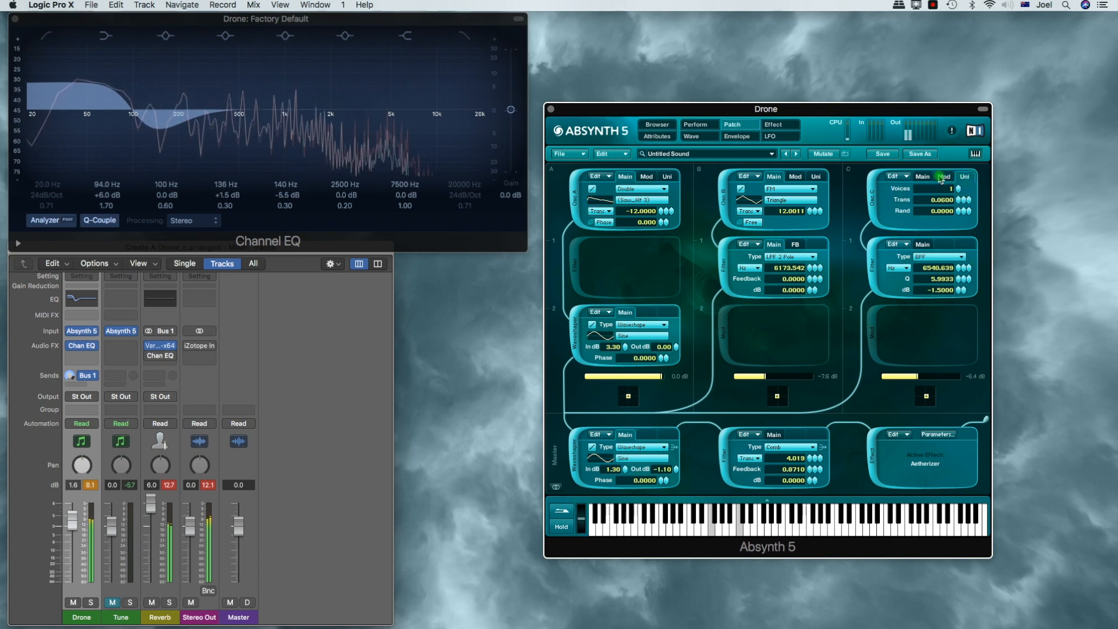
click(780, 125)
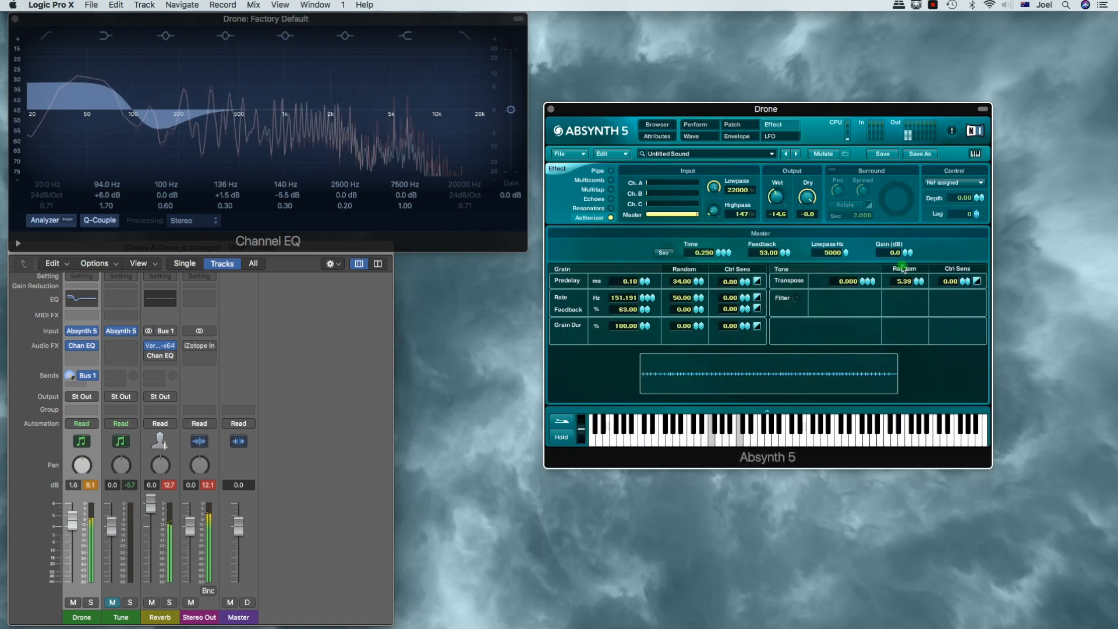
click(864, 283)
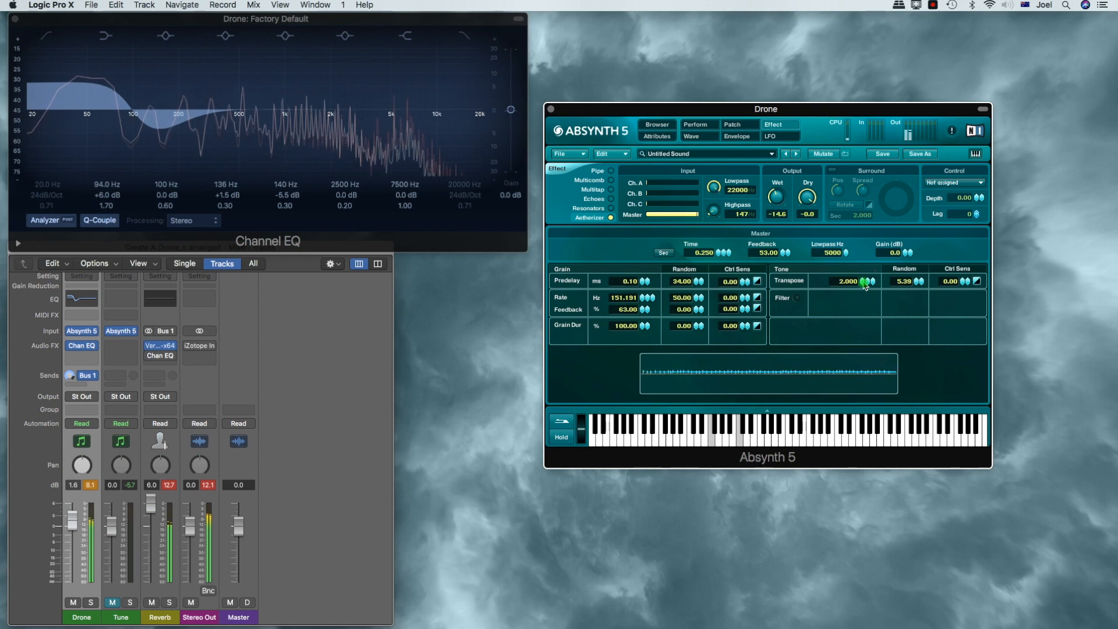
click(864, 282)
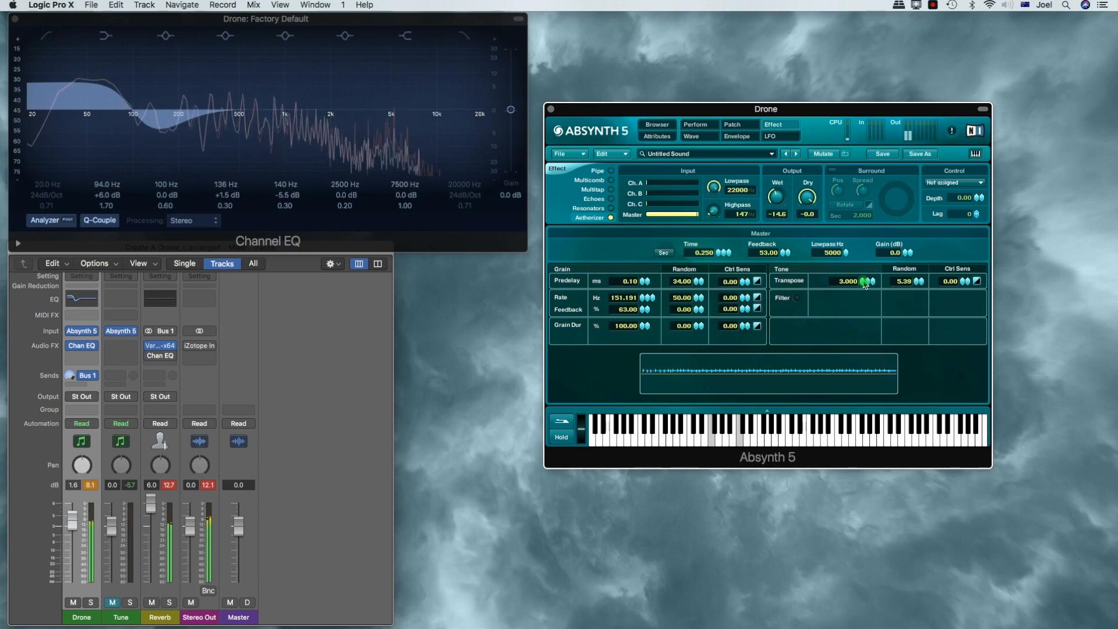
click(865, 283)
click(865, 283)
drag(777, 197, 780, 149)
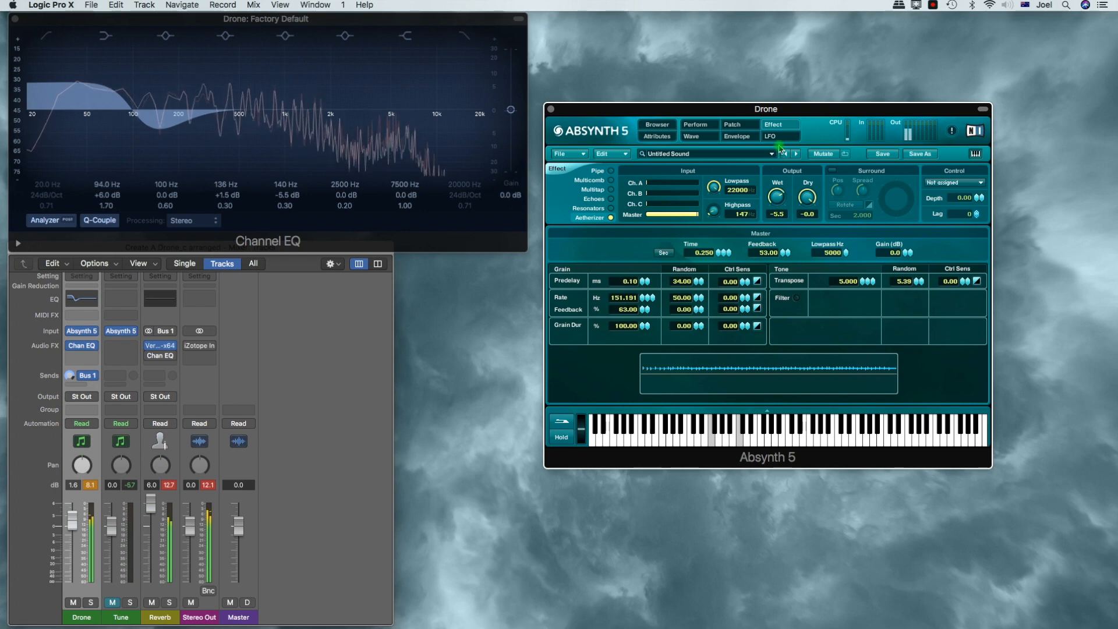
Try the Aetherizer with transpose at -5.000 and the dry output at -2.6 dB
drag(809, 201, 863, 293)
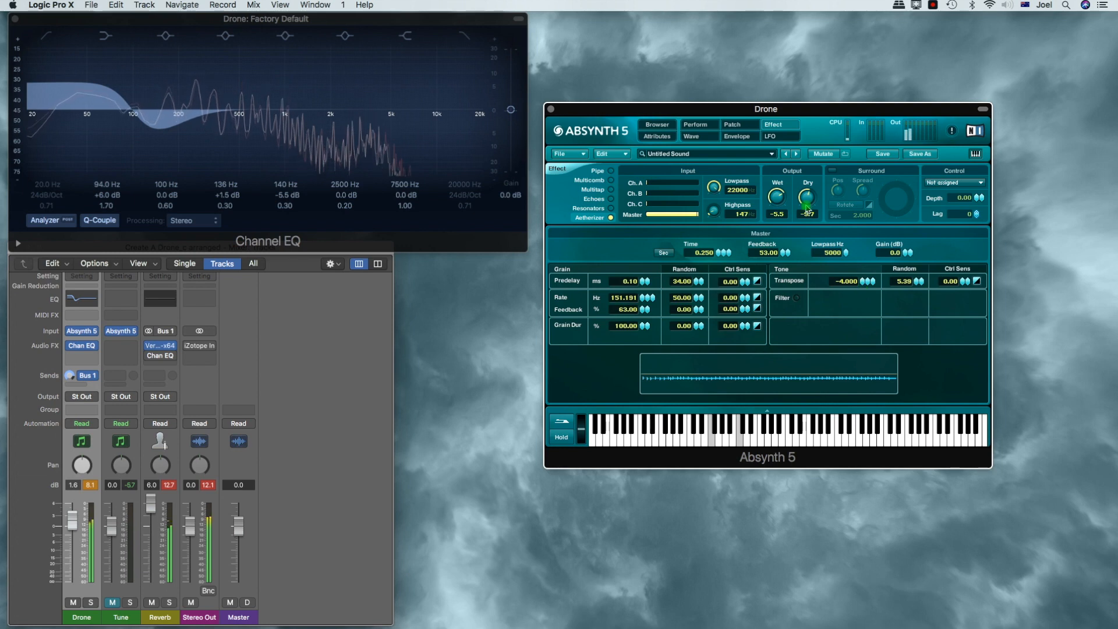
drag(806, 208, 807, 157)
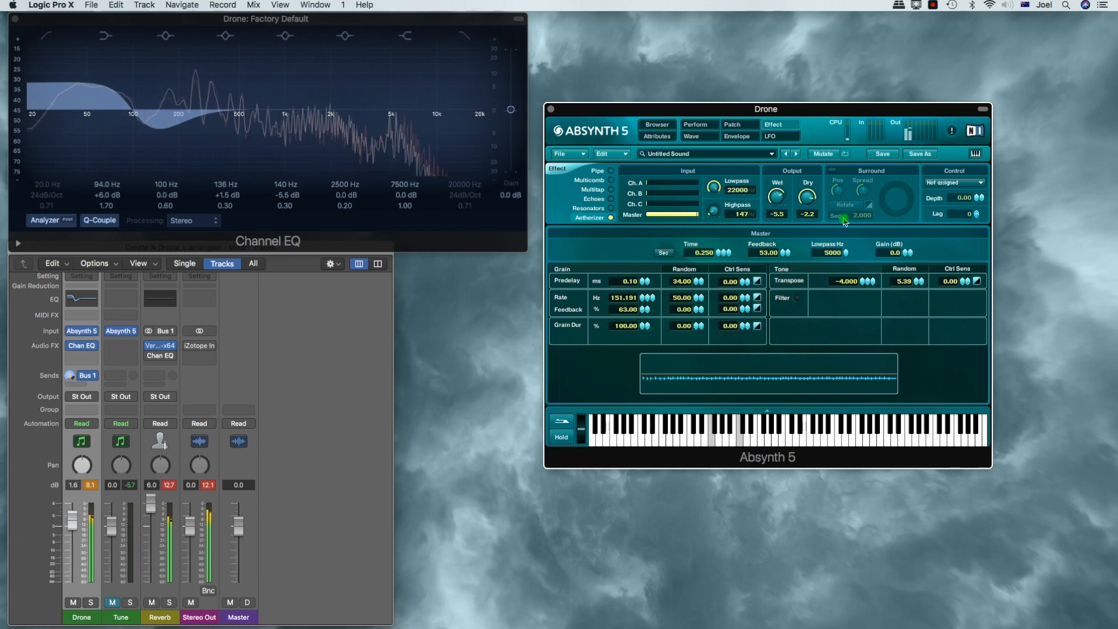
click(862, 282)
click(862, 283)
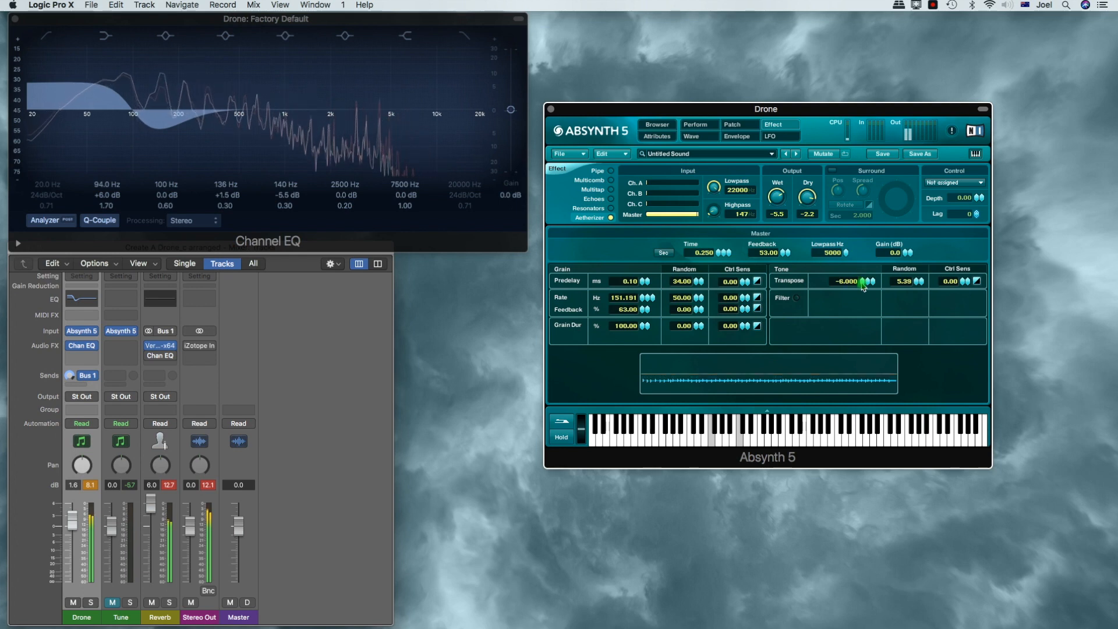
click(863, 285)
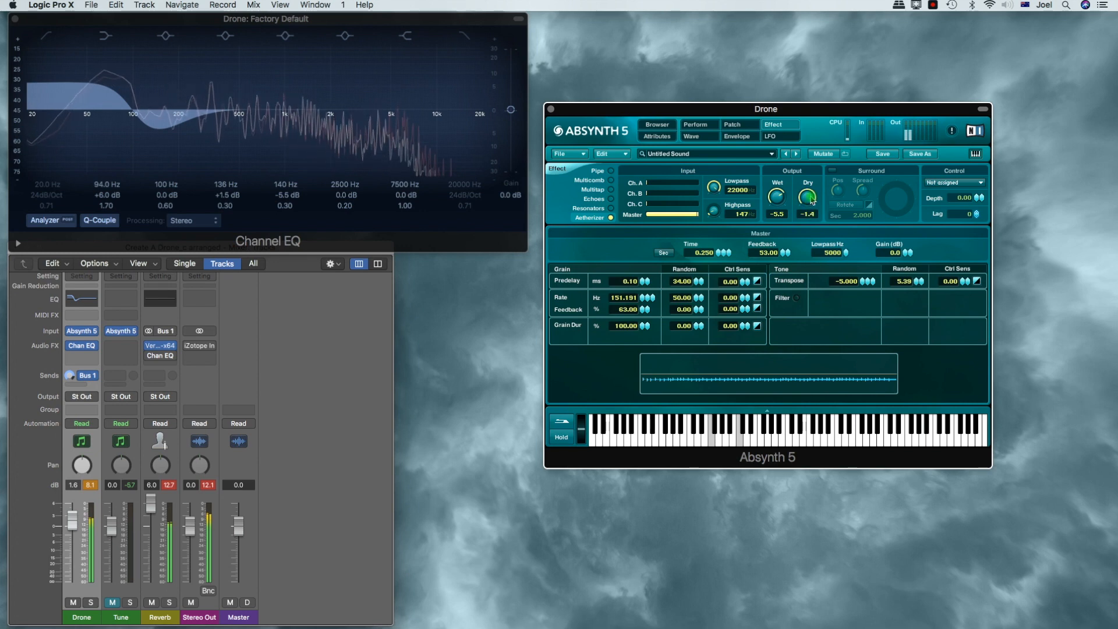
drag(811, 200, 812, 210)
Raise the Aetherizer's transpose to 5.000
click(865, 283)
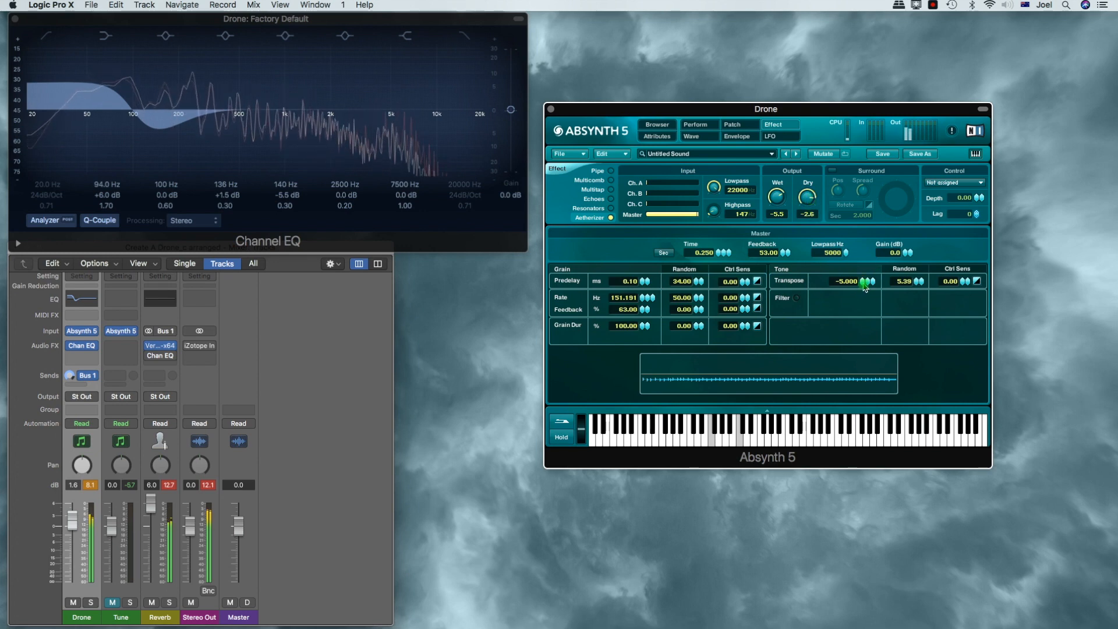
click(865, 284)
click(864, 284)
click(864, 284)
click(864, 284)
click(864, 283)
click(865, 283)
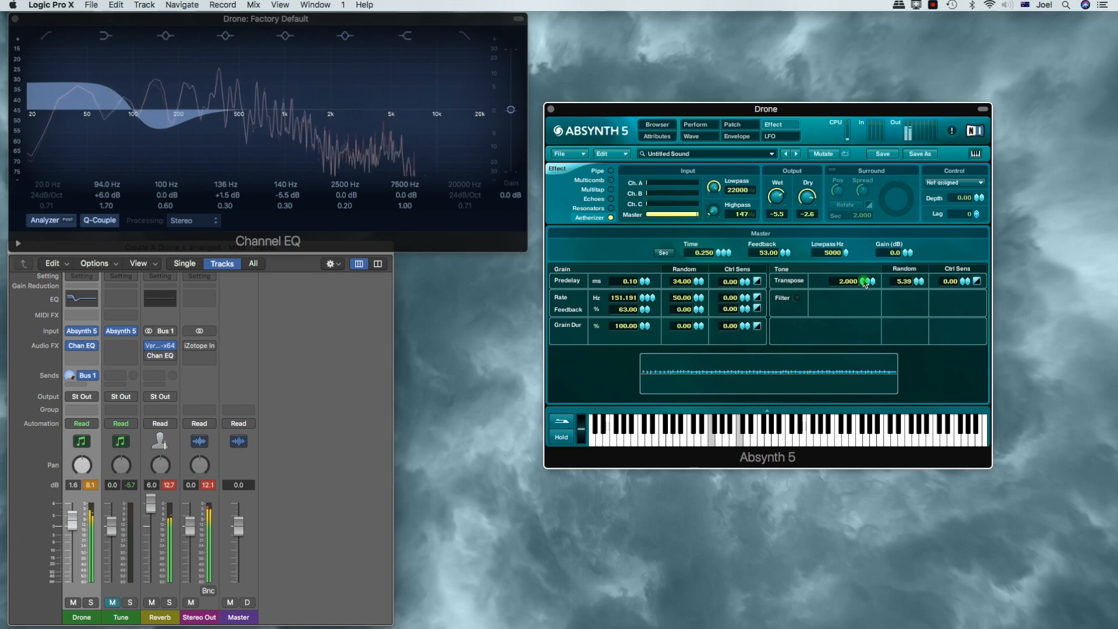
click(864, 283)
click(865, 283)
click(864, 284)
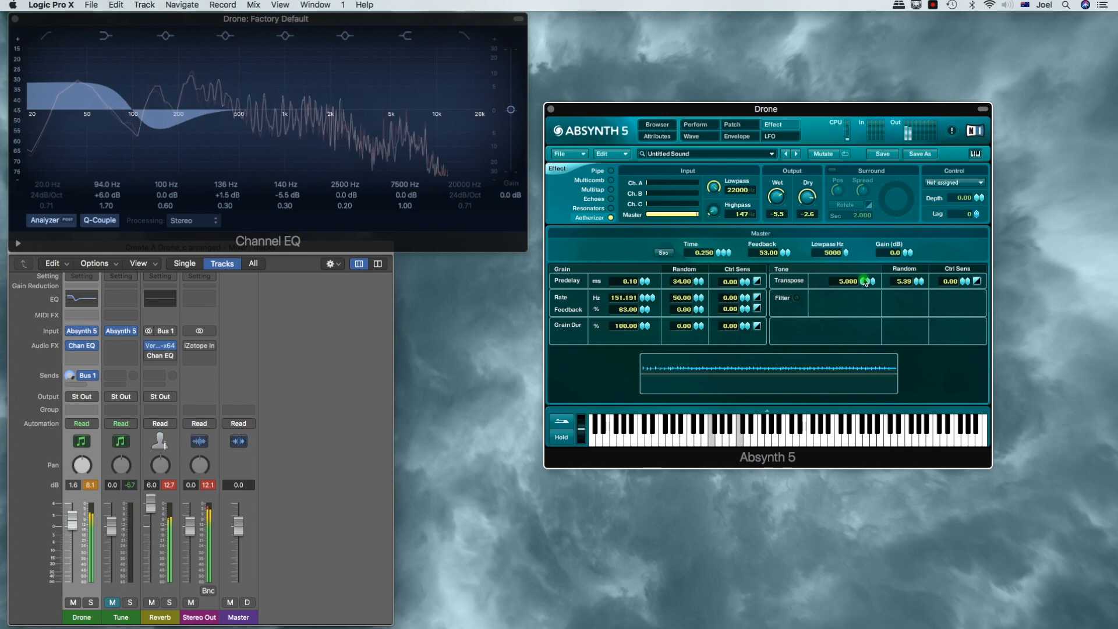
Set the Aetherizer's input lowpass to 6364 Hz, with the wet output at -12.3 dB and the dry output at 0.0 dB
drag(775, 201, 776, 227)
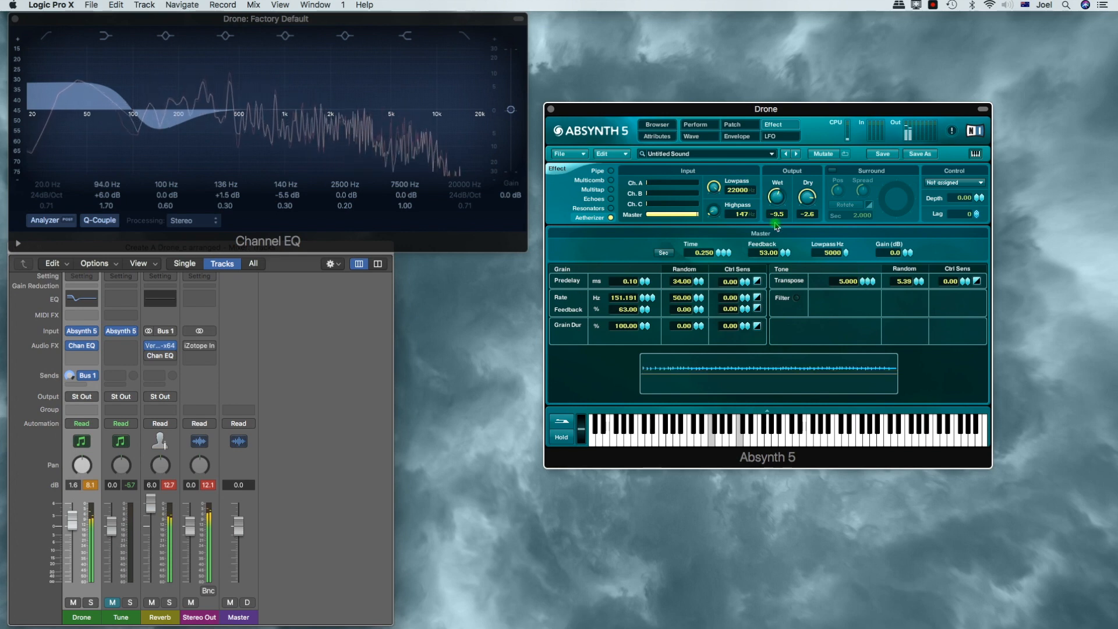
drag(714, 188, 713, 269)
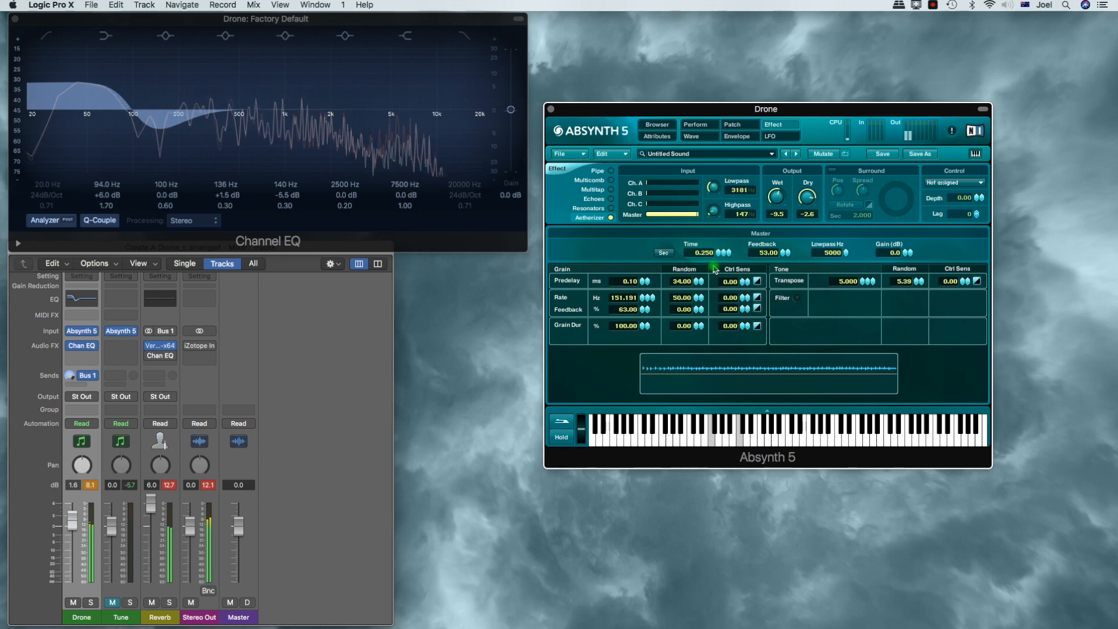
drag(714, 189, 716, 172)
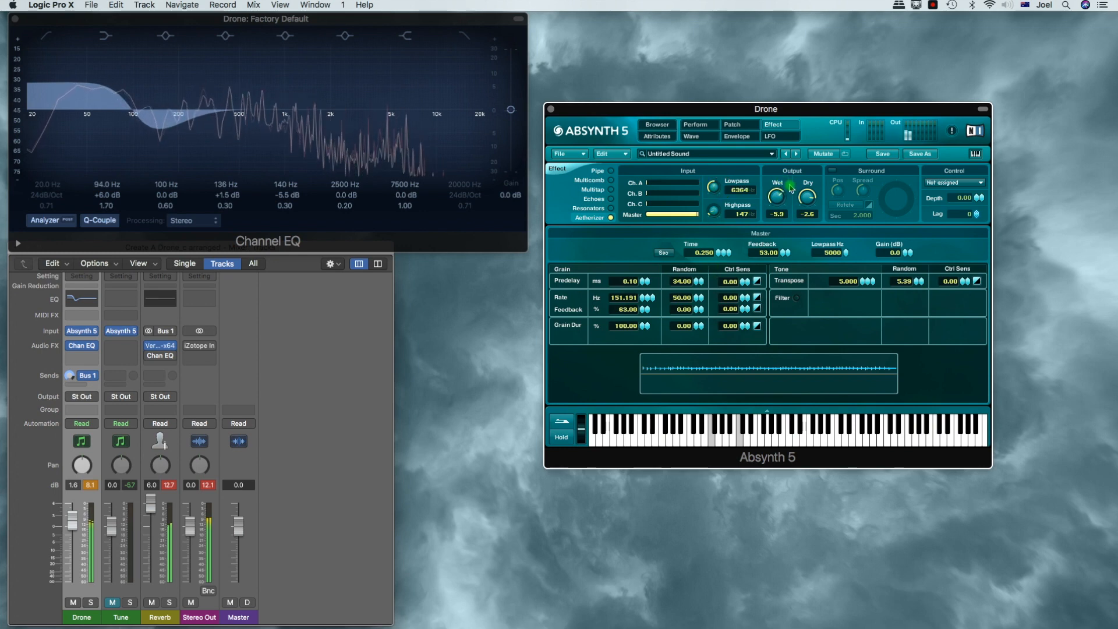
drag(806, 201, 808, 158)
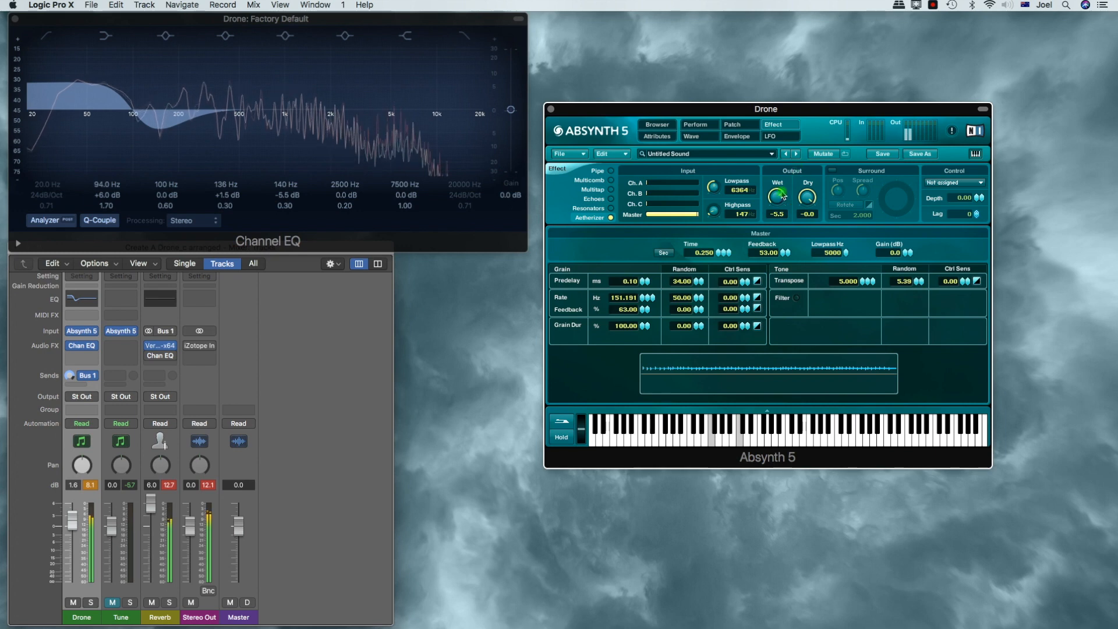
drag(782, 199, 781, 233)
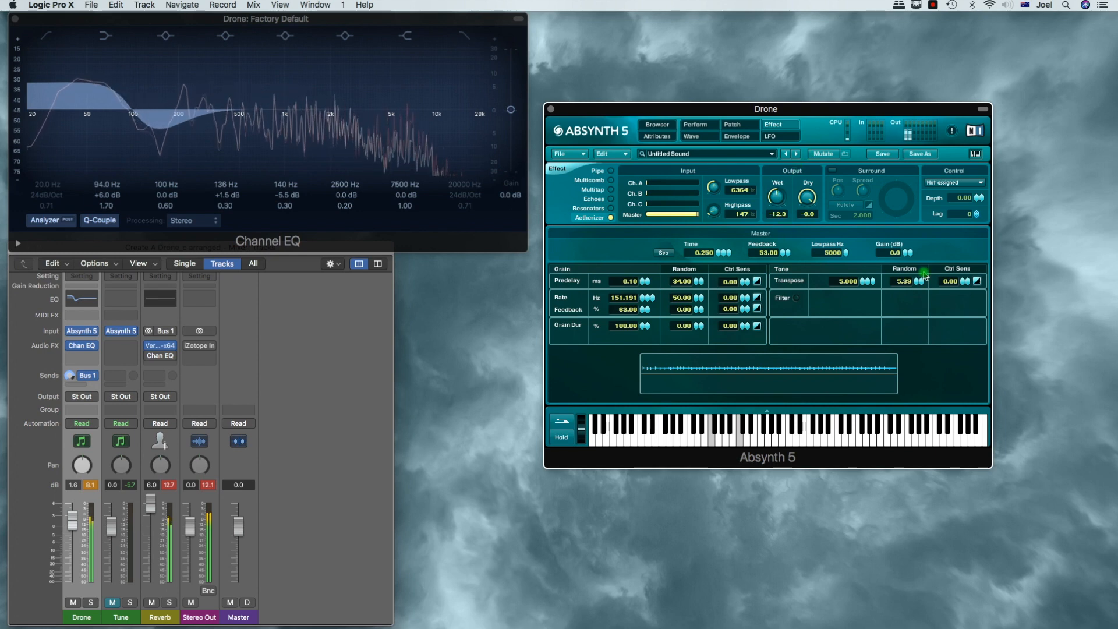
Set the Aetherizer's gain to -103.0 dB and wet output to -9.0 dB, and raise the grain rate to 761.953 Hz
drag(904, 258, 924, 478)
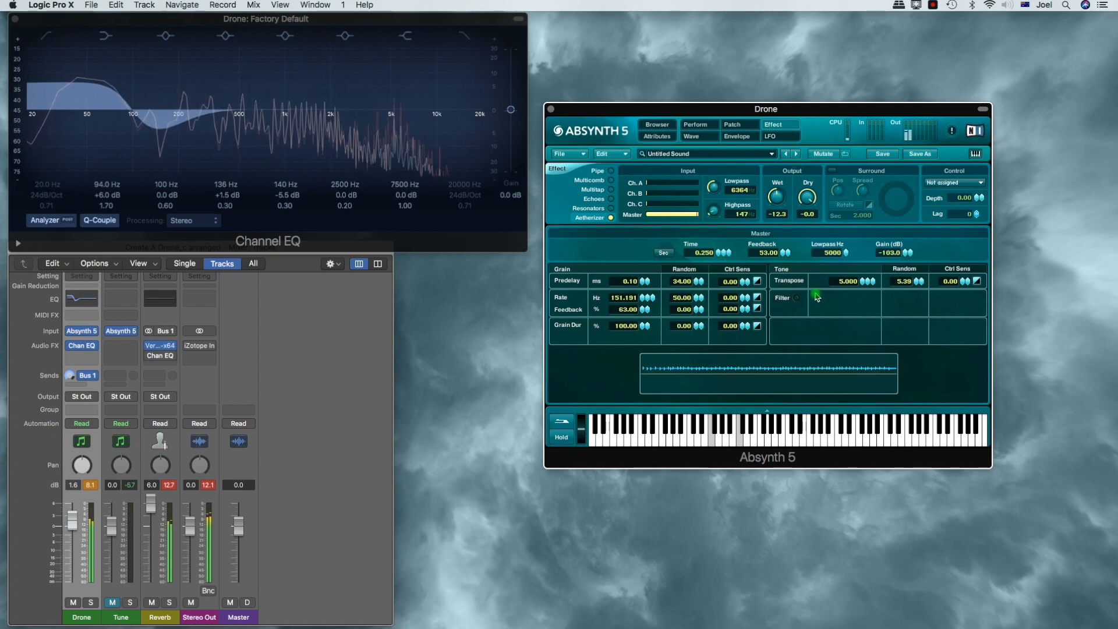
drag(781, 201, 780, 185)
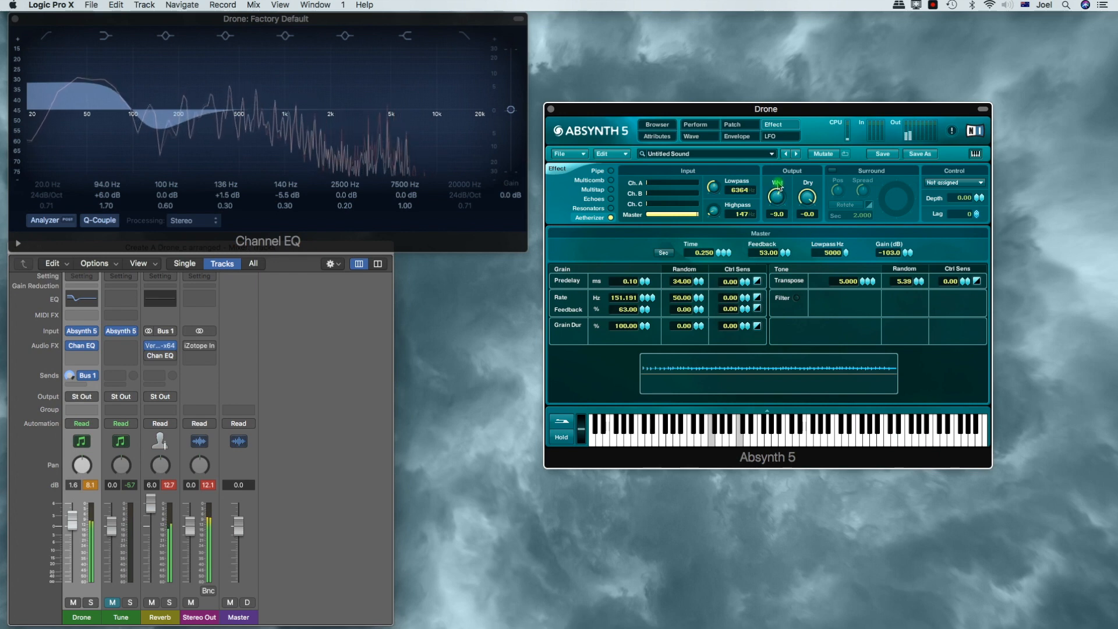
mouse_move(646, 298)
mouse_down()
mouse_move(647, 316)
mouse_move(647, 287)
mouse_up()
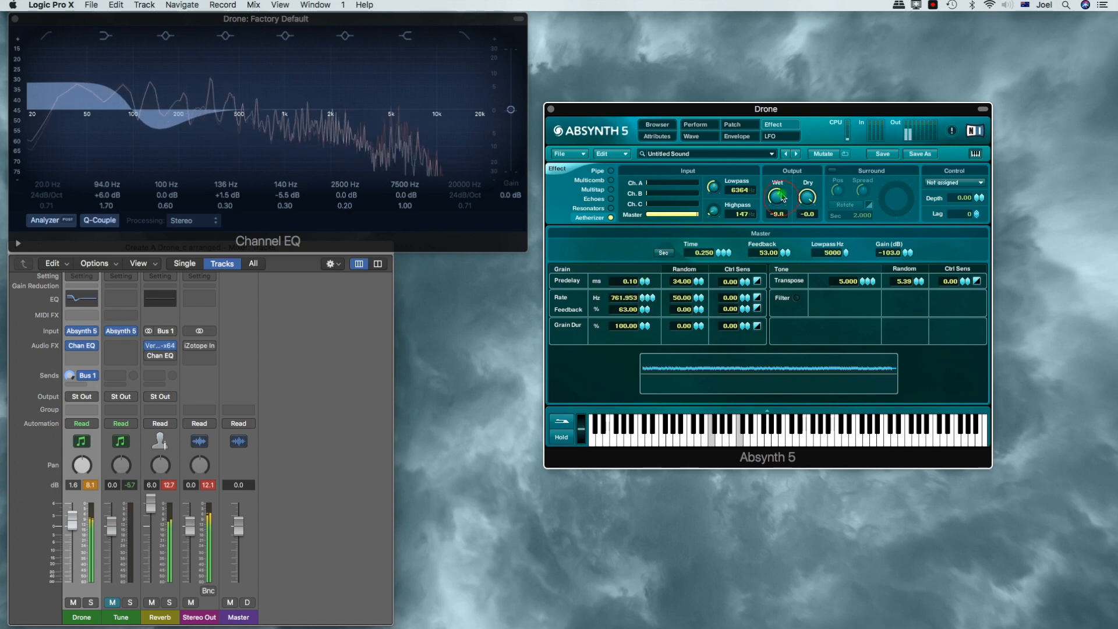
Set the Aetherizer's wet output to -5.5 dB, dry output to -19.7 dB, transpose to 0.000 and grain rate to 50.454 Hz
drag(782, 200, 784, 176)
drag(863, 280, 863, 285)
drag(814, 198, 811, 219)
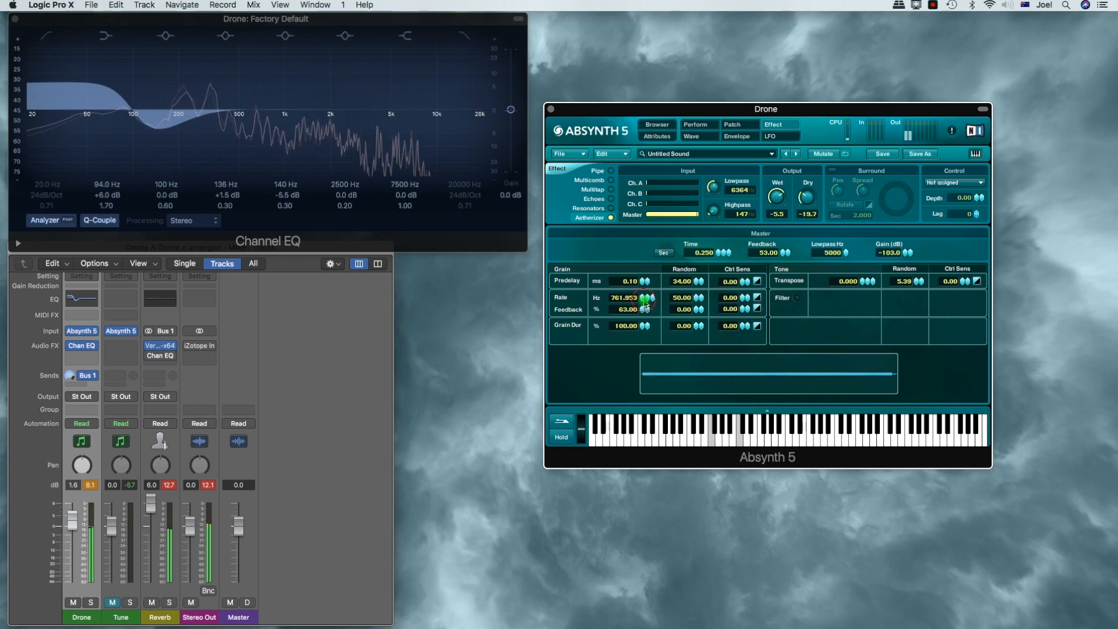
drag(646, 296, 648, 331)
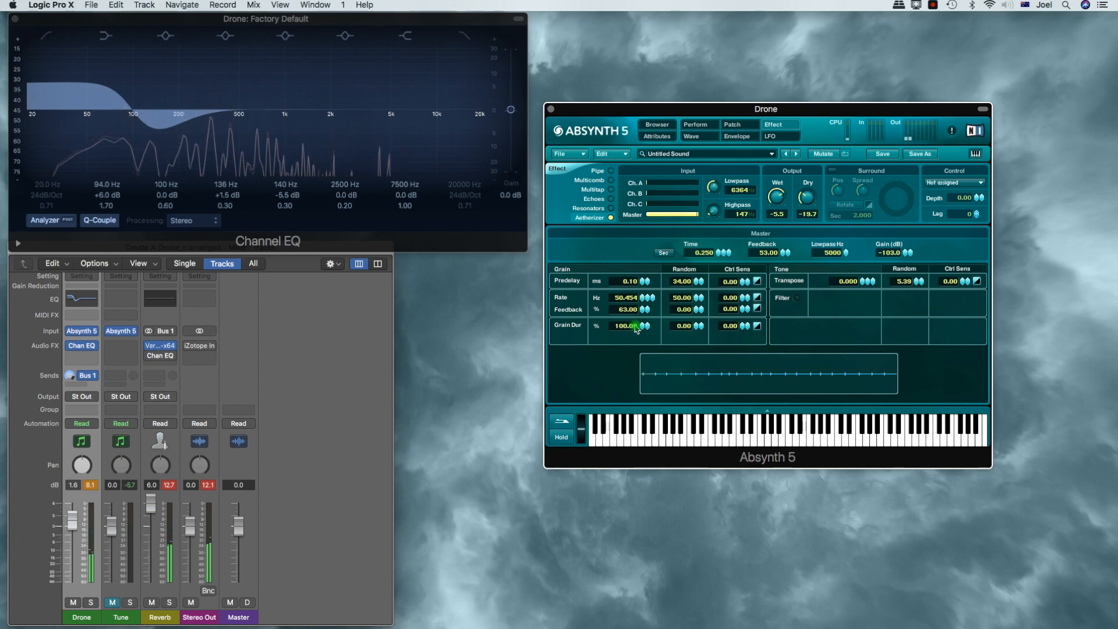
Reset the mixer's peak level readings and reposition the synth window with the patch page fully in view
click(213, 485)
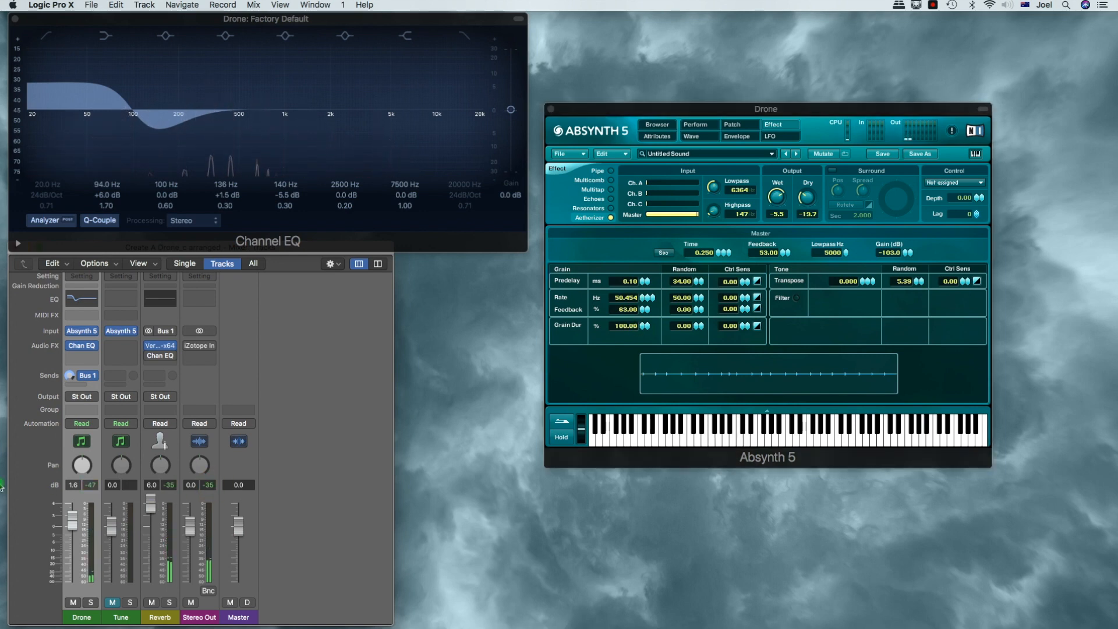
click(681, 203)
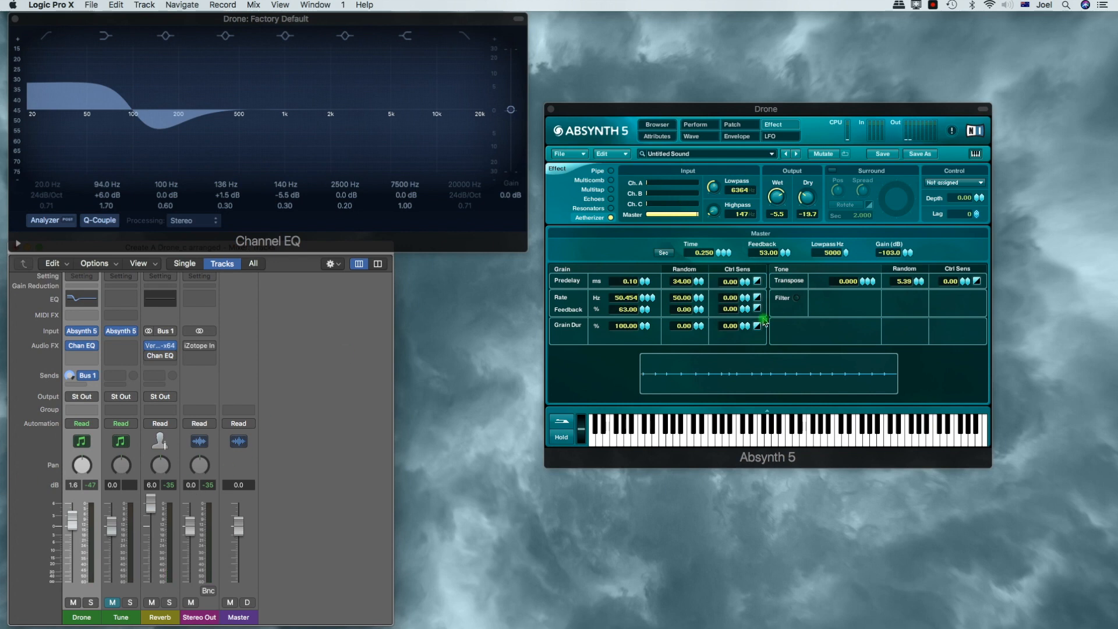
drag(678, 112, 684, 196)
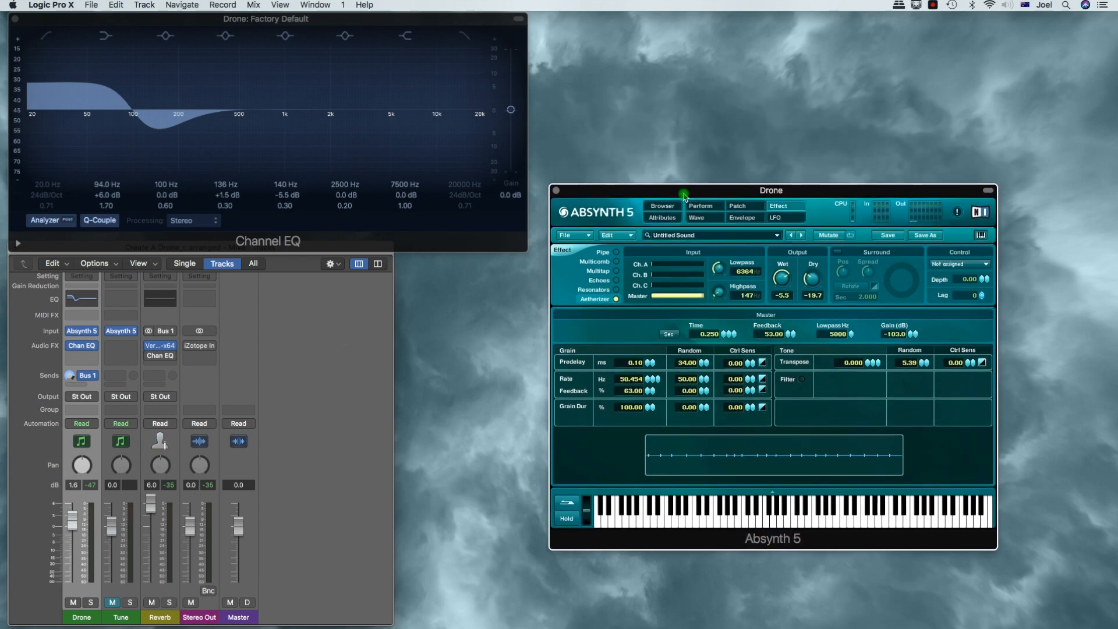
click(737, 205)
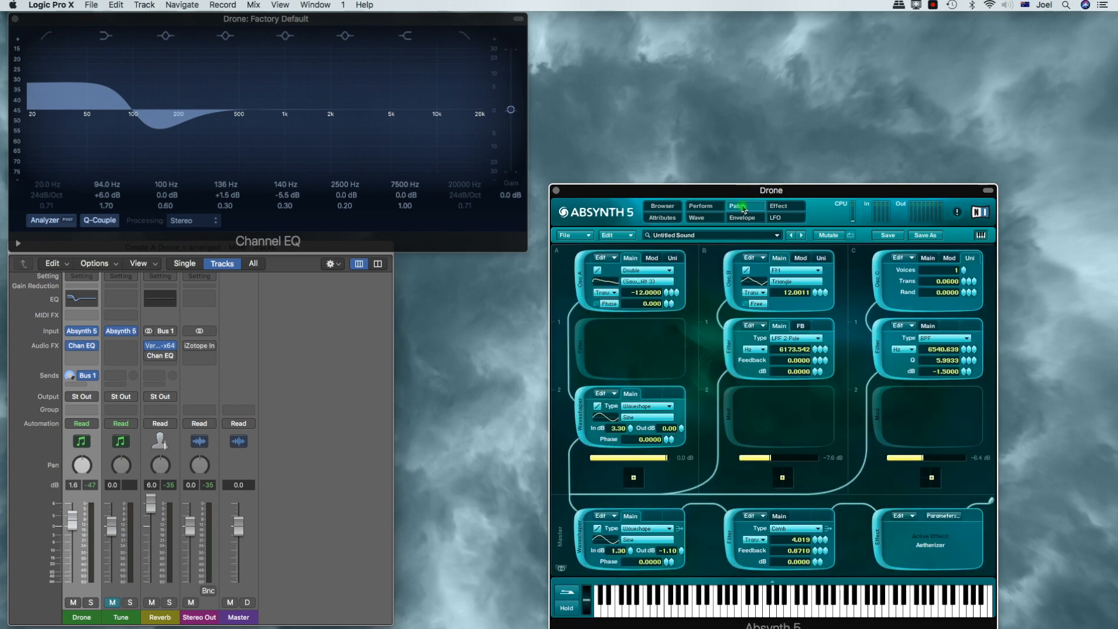
drag(755, 196, 751, 100)
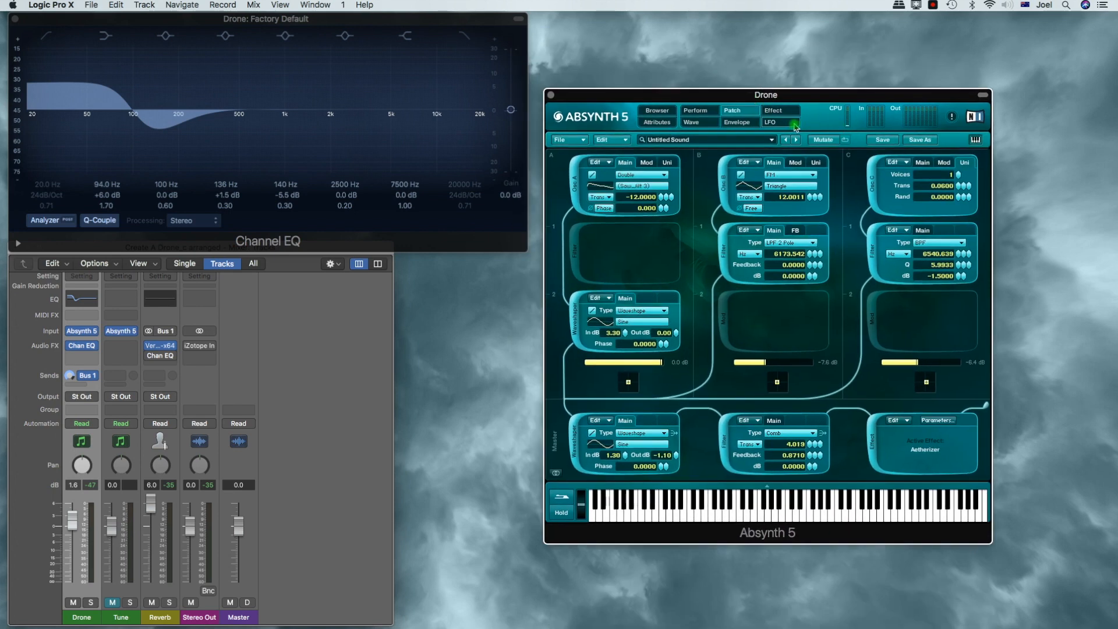
Switch on LFO 3, and review the LFO settings alongside oscillator C's main settings in the patch
click(769, 122)
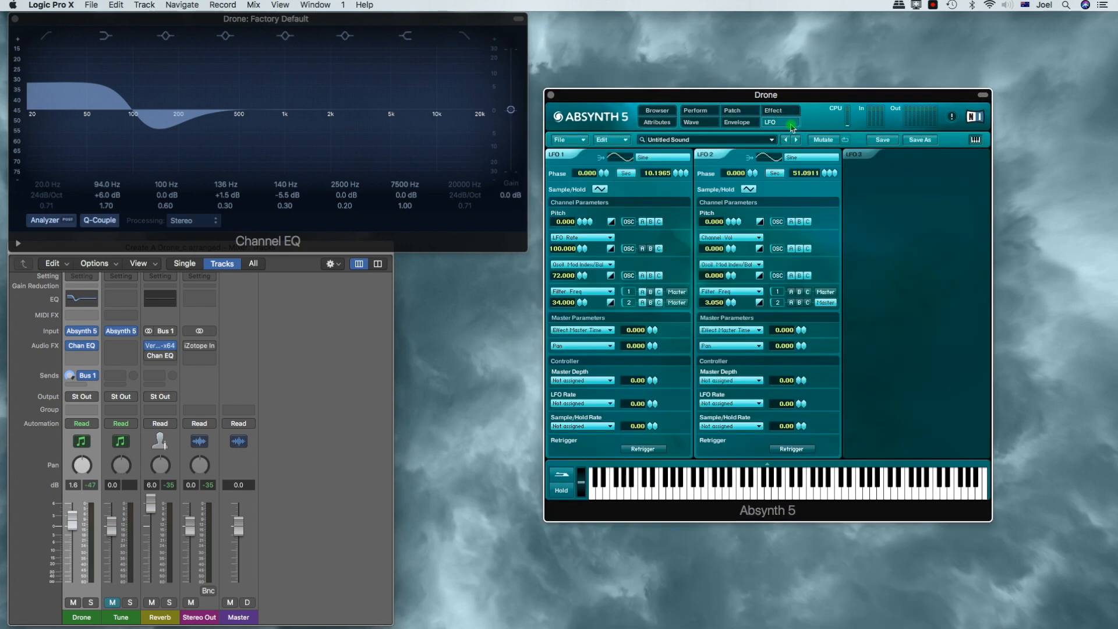
click(873, 157)
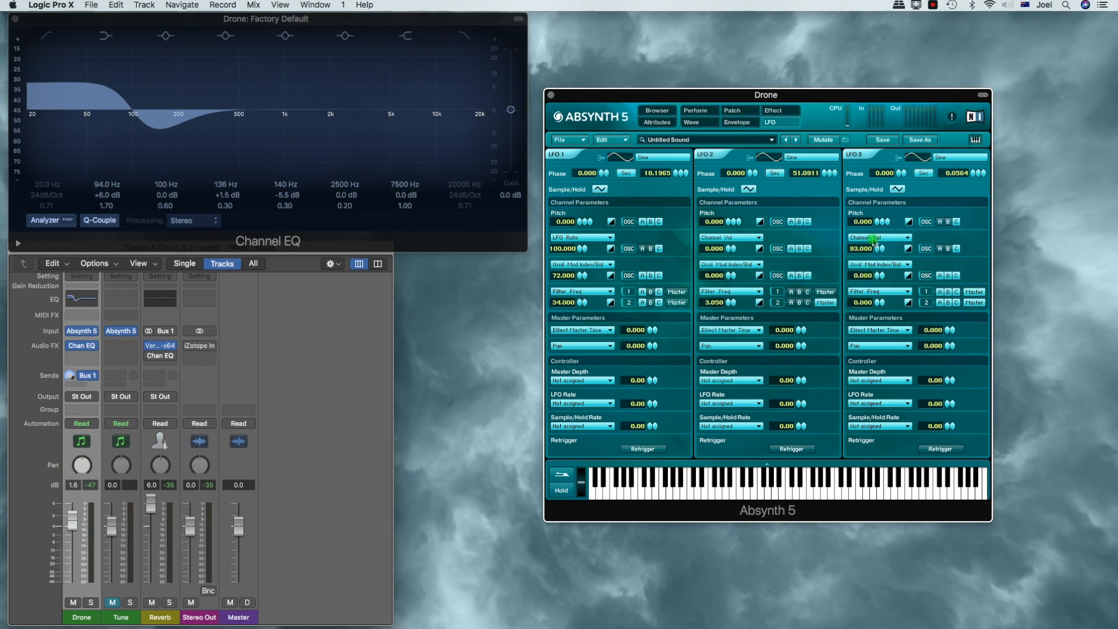
click(748, 111)
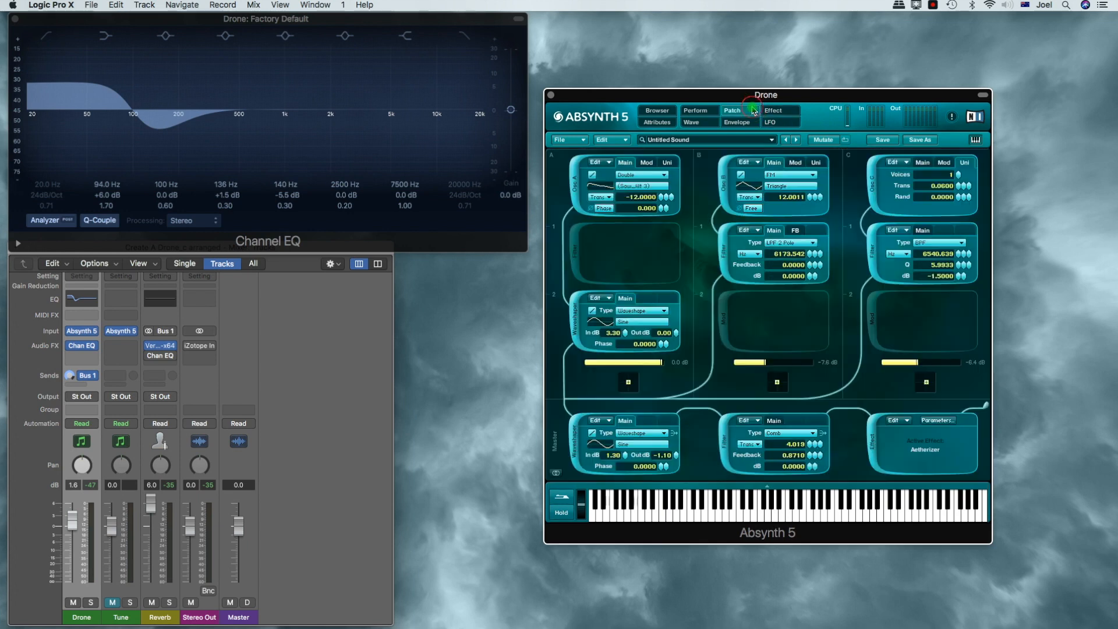
click(925, 165)
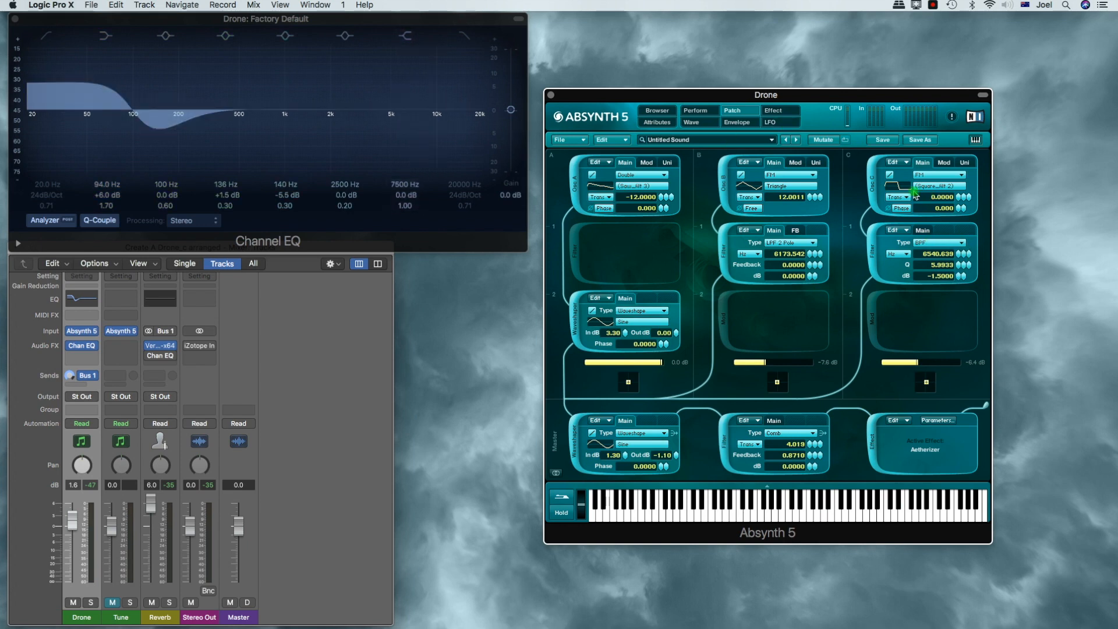
click(780, 122)
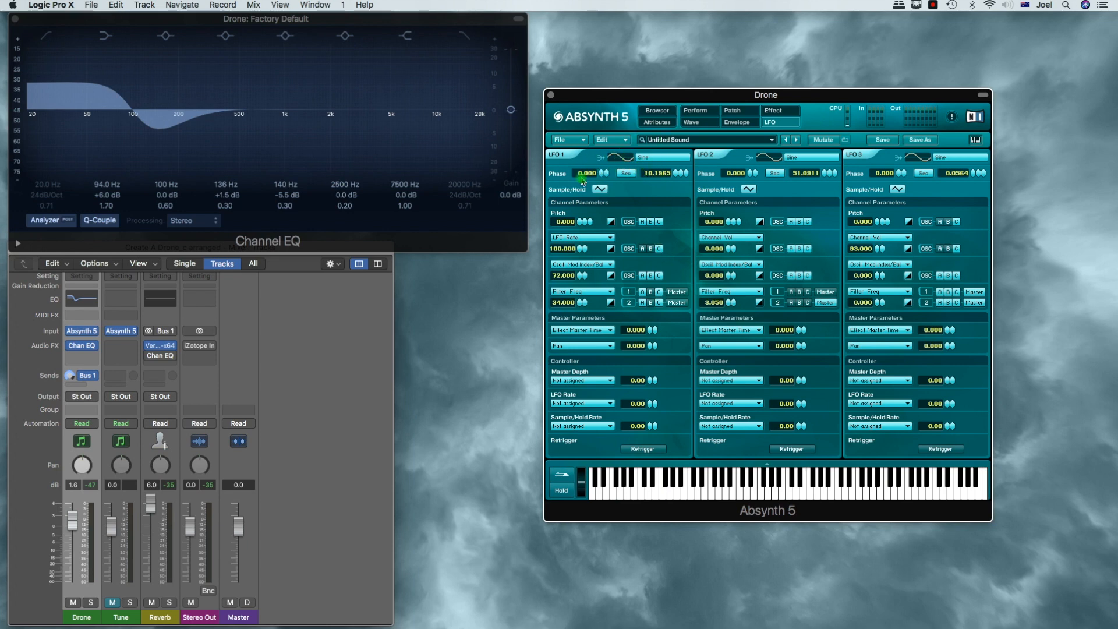
click(732, 111)
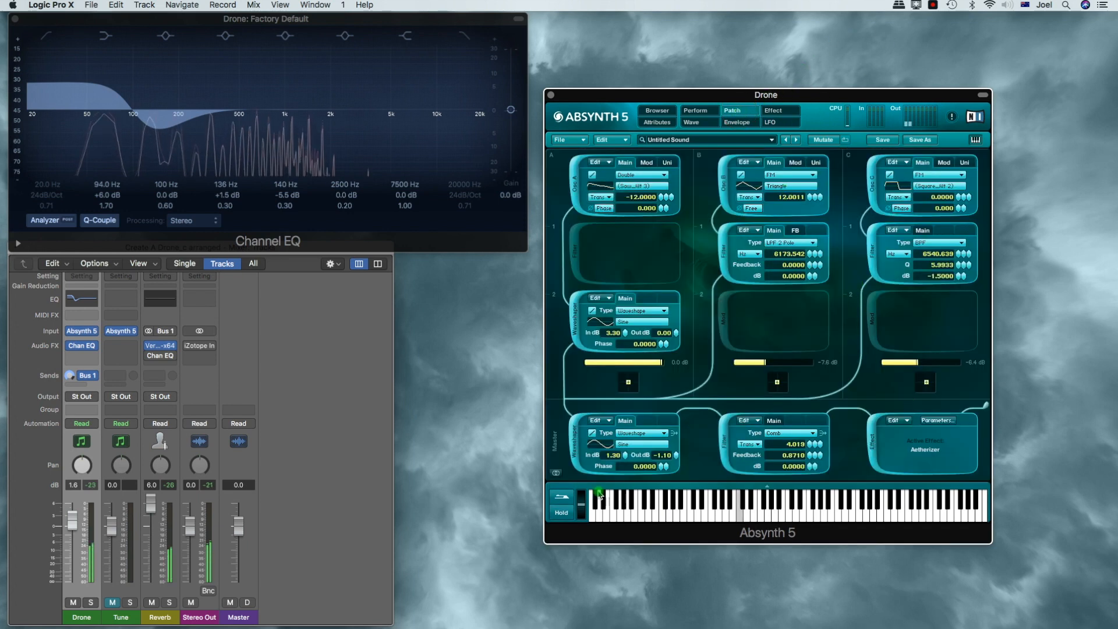
Lower the Reverb channel to -3.1 dB, and set the Aetherizer's dry output to 0.0 dB and wet output to -3.3 dB
drag(153, 504, 150, 533)
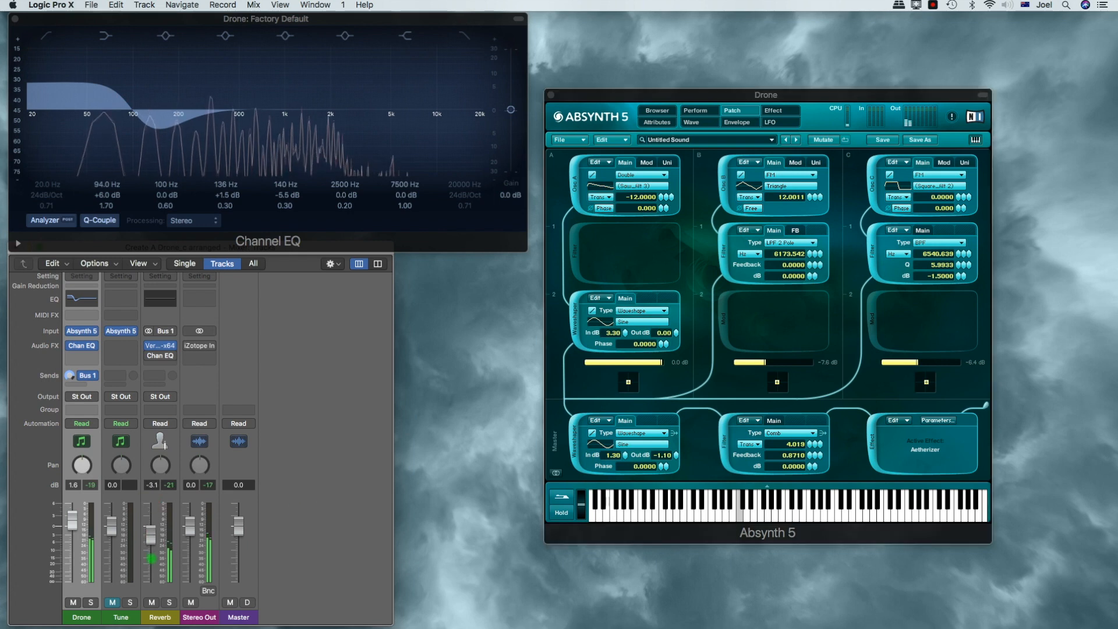
click(771, 112)
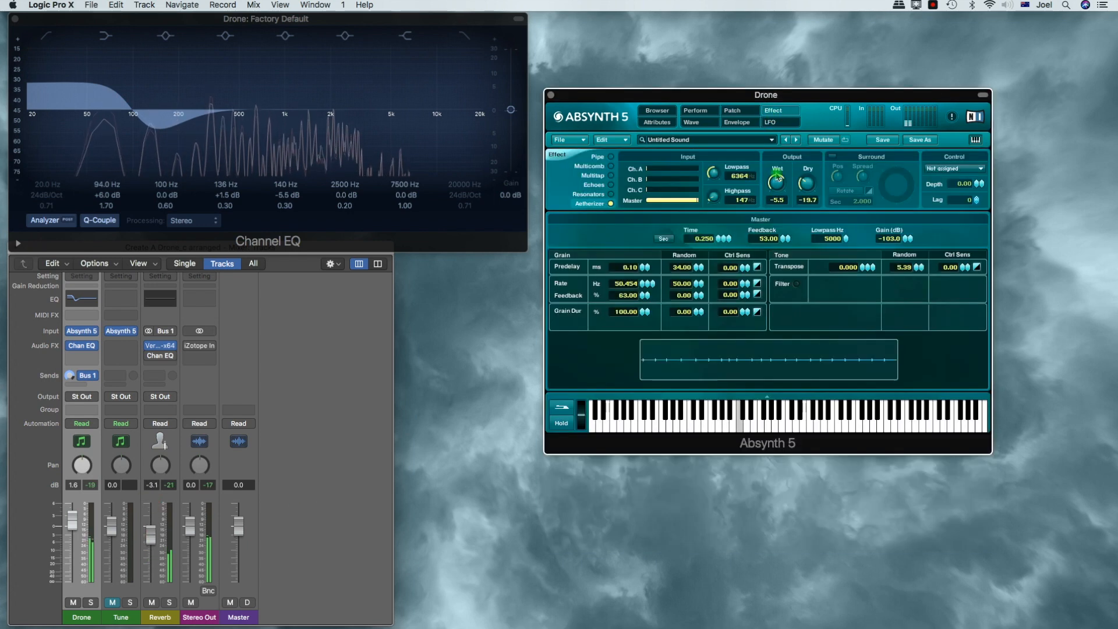
drag(807, 153, 813, 56)
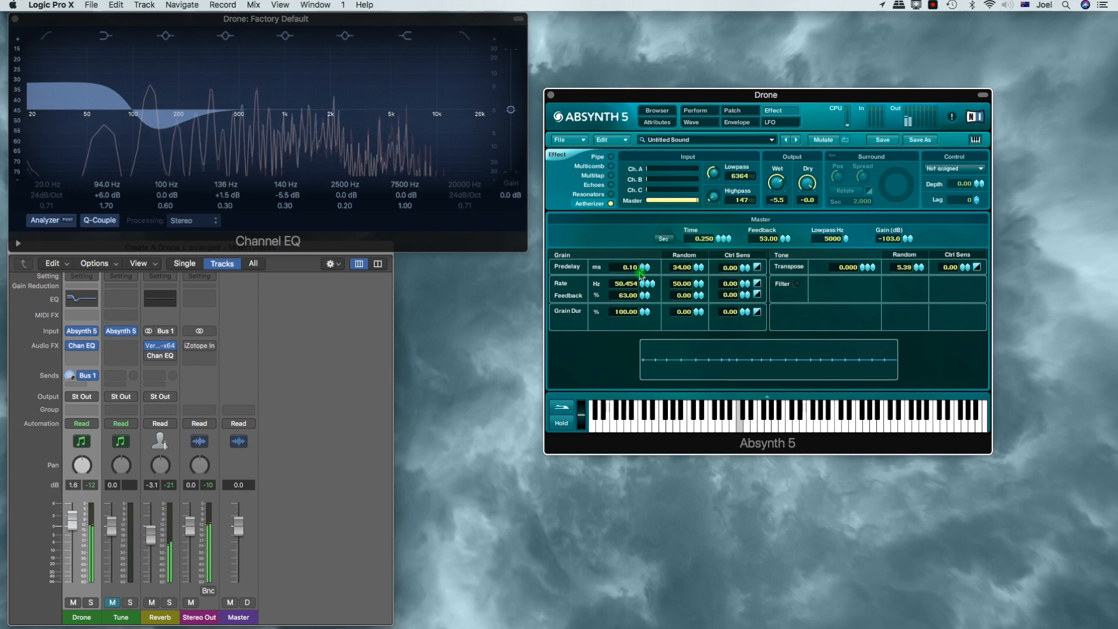
drag(775, 200, 780, 170)
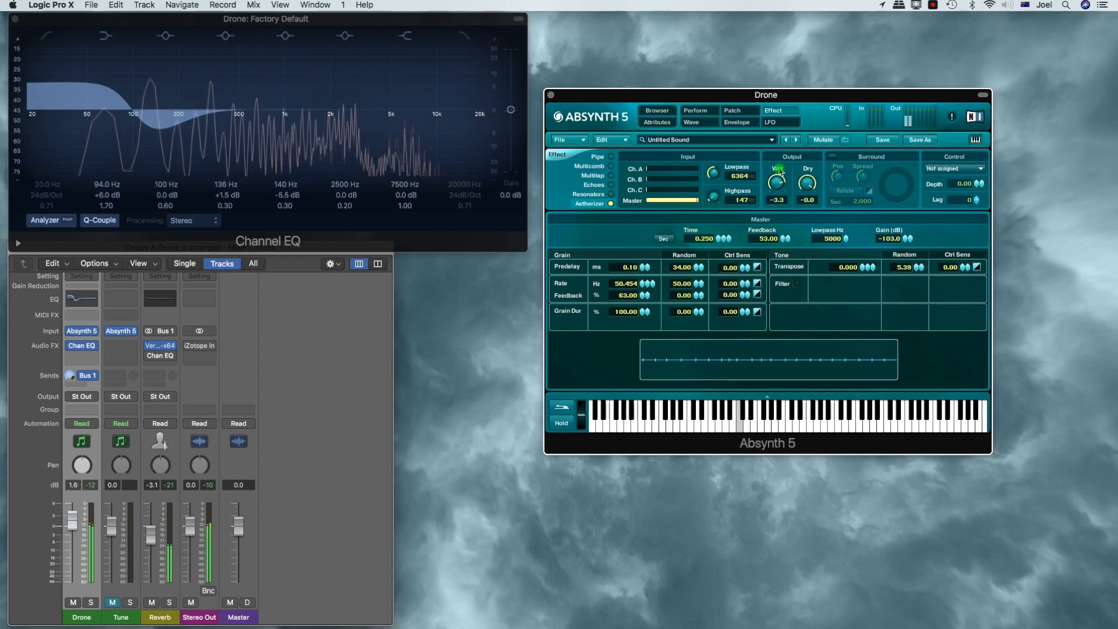
Set the Aetherizer's gain to -17.0 dB, feedback to 23.00, wet output to -2.8 dB and transpose randomness to 4.39
drag(905, 240, 892, 140)
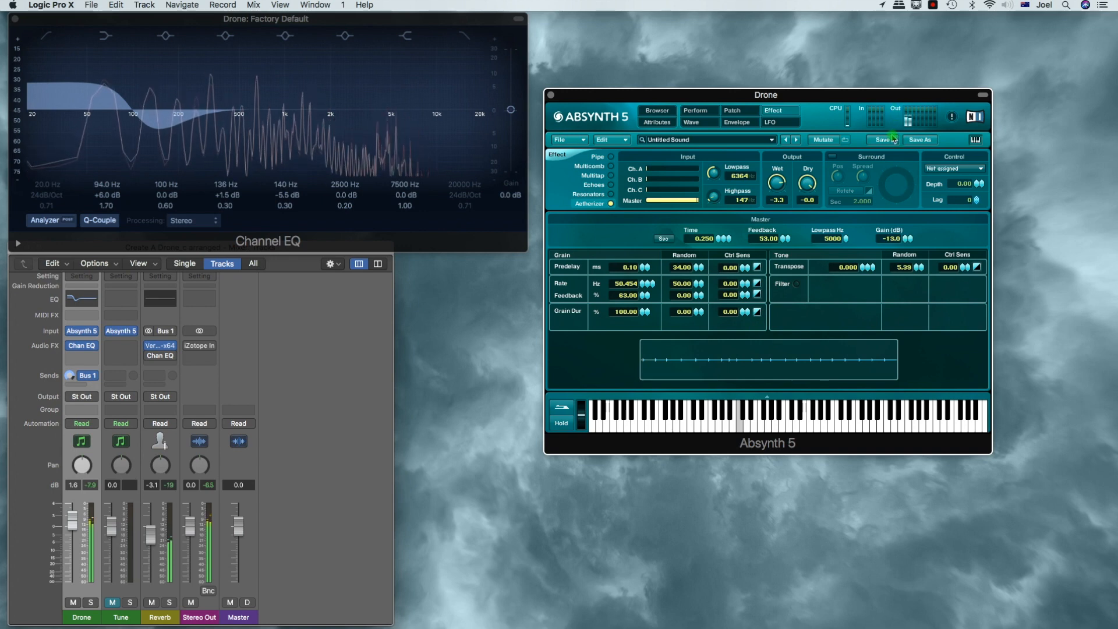
click(784, 240)
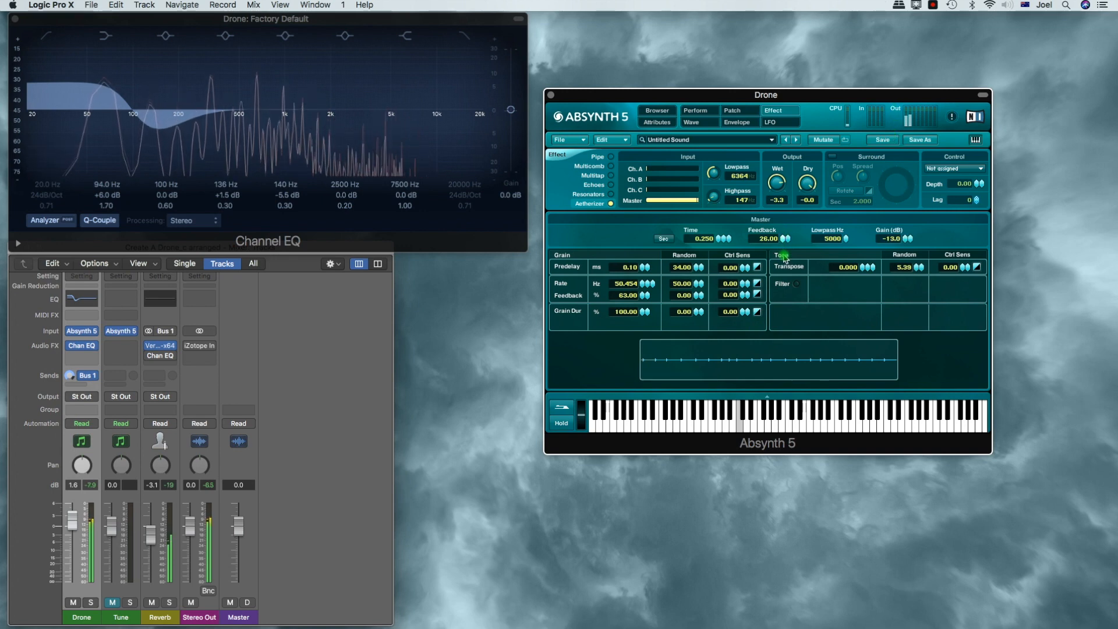
drag(920, 274, 907, 251)
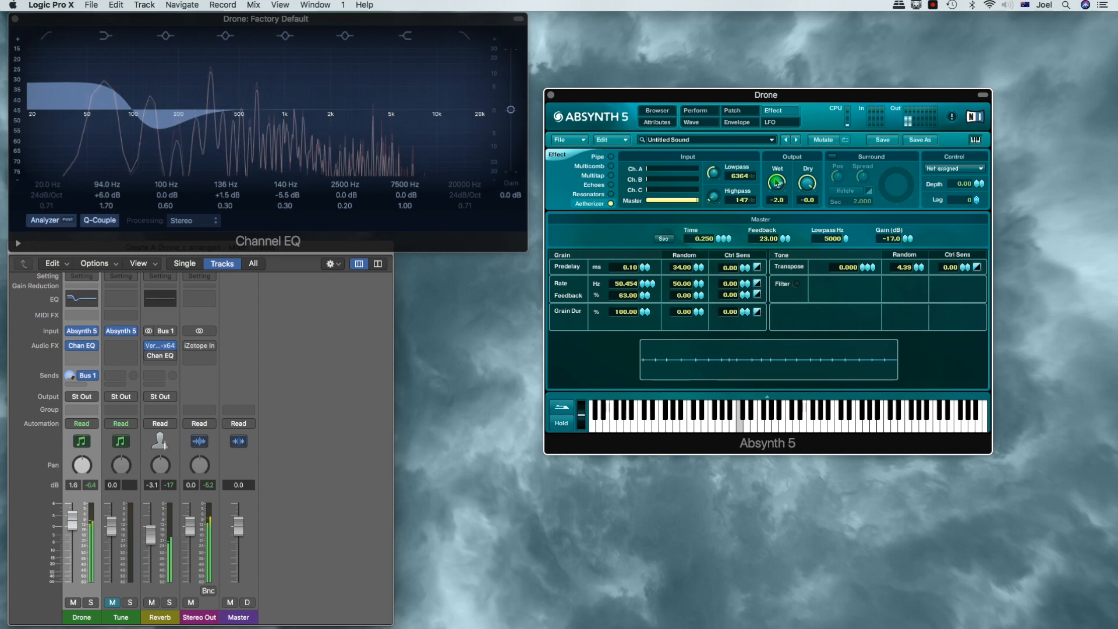
Set oscillator C's unison to 1 voice with a transposition of 0.6000, and show its modulation settings
click(747, 112)
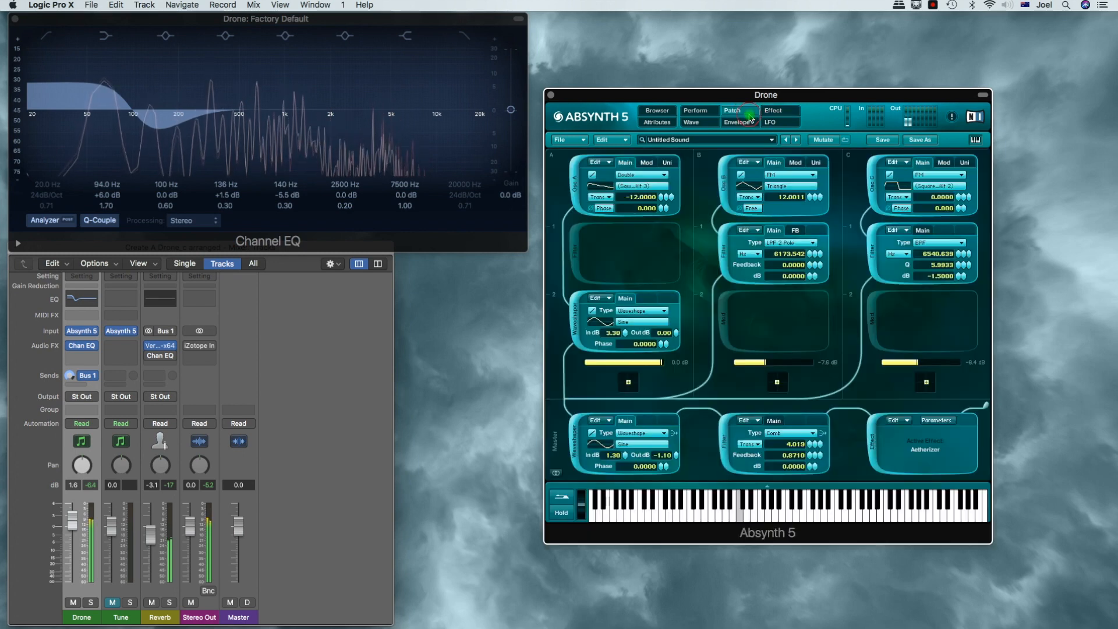
click(964, 164)
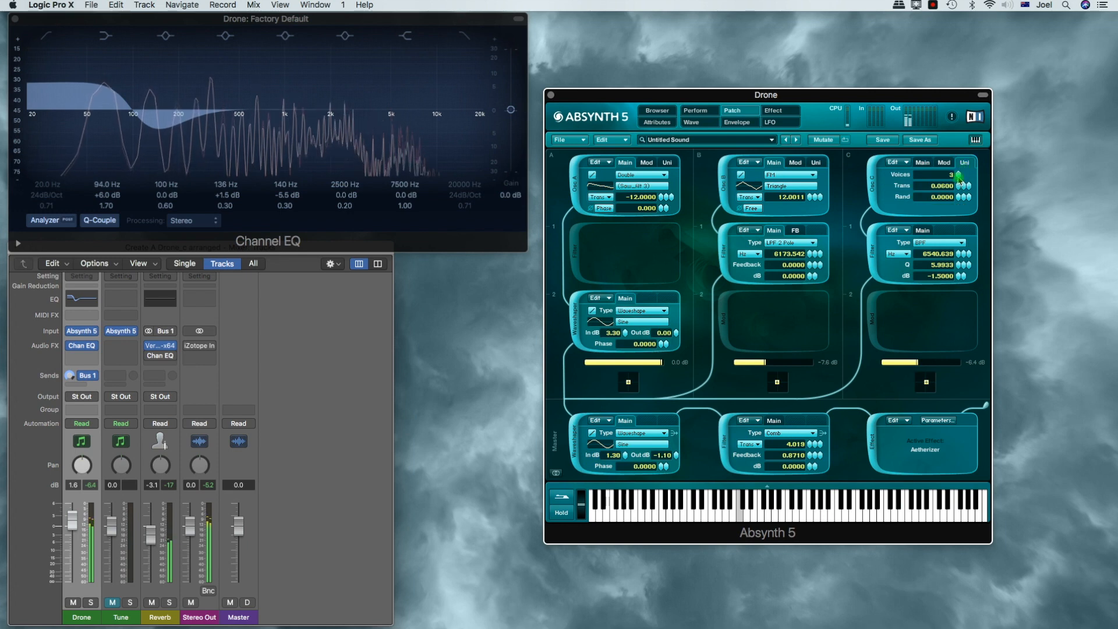
drag(963, 187, 965, 169)
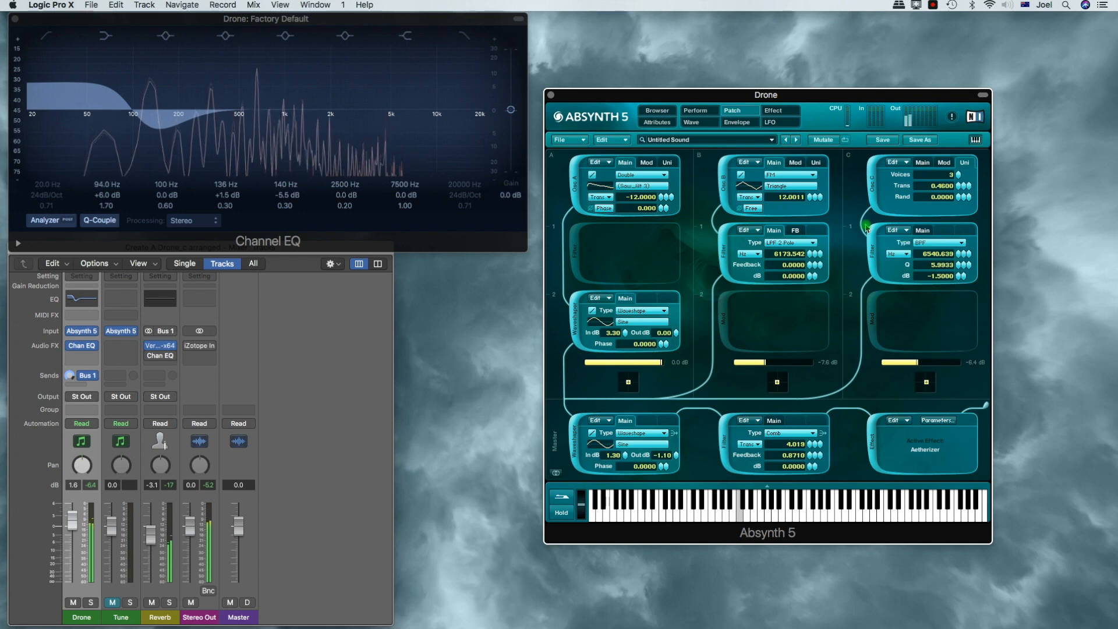
drag(961, 178, 965, 178)
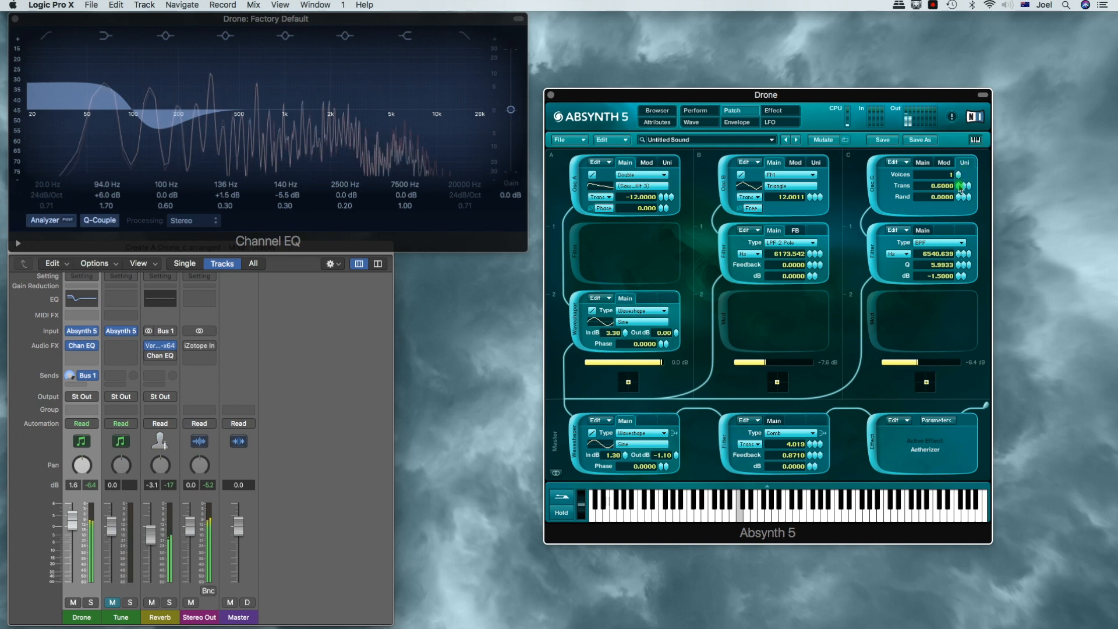
click(943, 163)
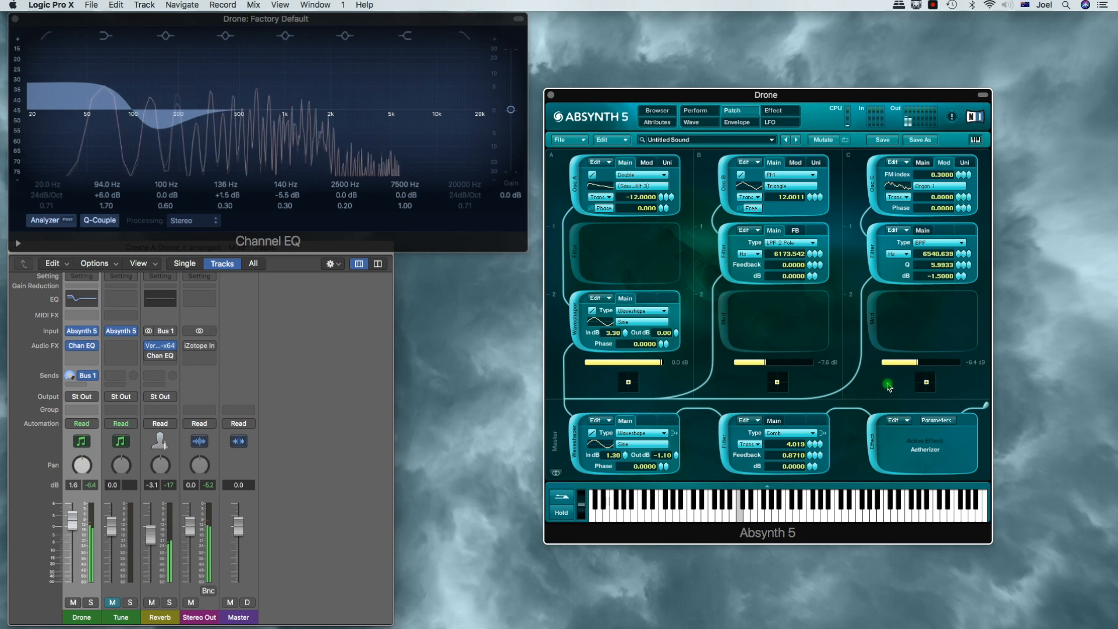
Raise channel B's level to -3.0 dB and set oscillator B's FM index to 8.6000
drag(777, 367, 817, 367)
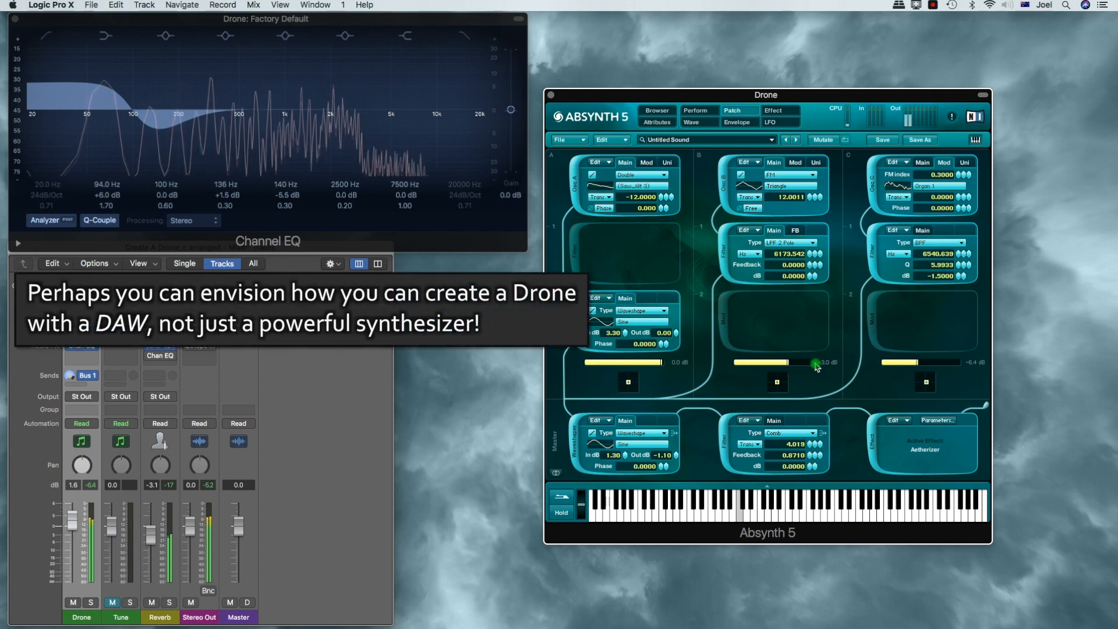
click(795, 162)
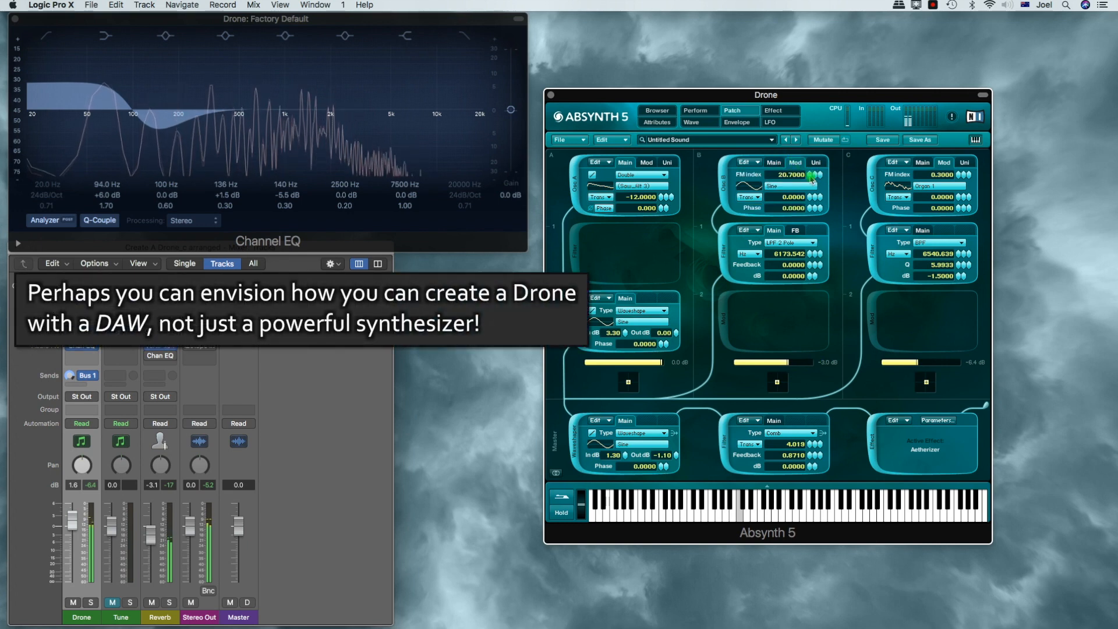
drag(812, 180, 827, 261)
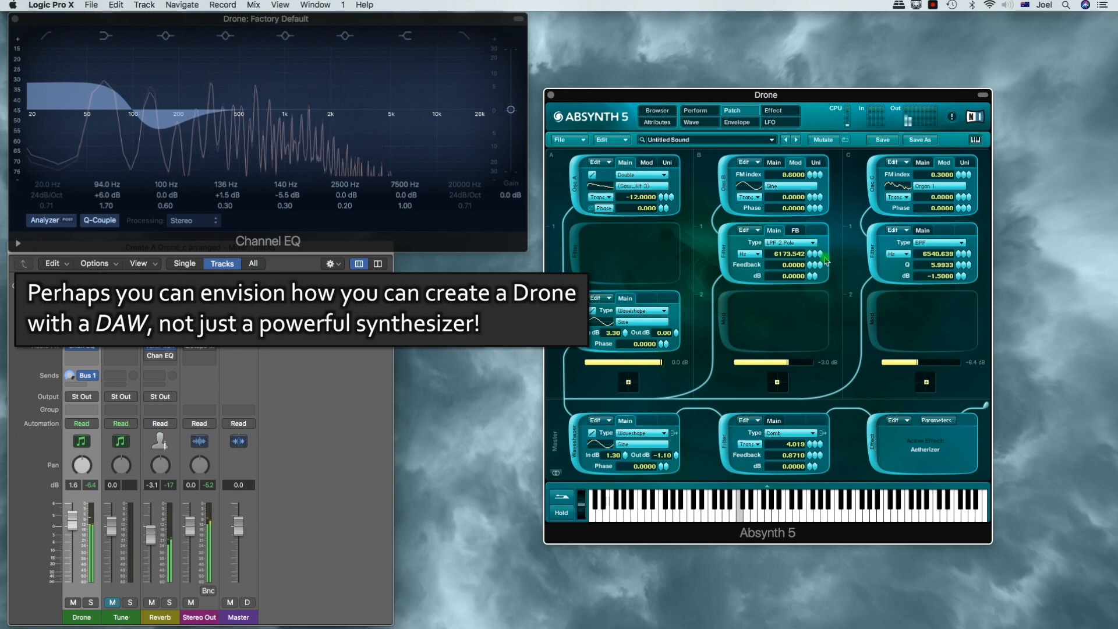
Raise channel C's level to -2.4 dB, and set oscillator C's FM index to 2.2001 and unison voices to 3
drag(906, 364, 933, 366)
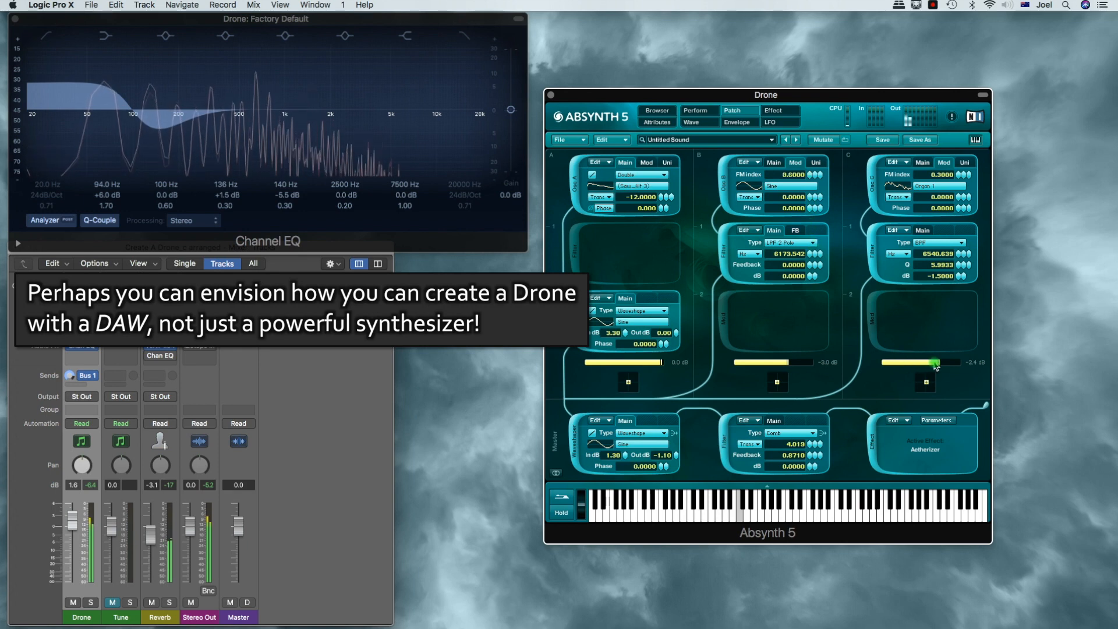
drag(958, 179, 957, 172)
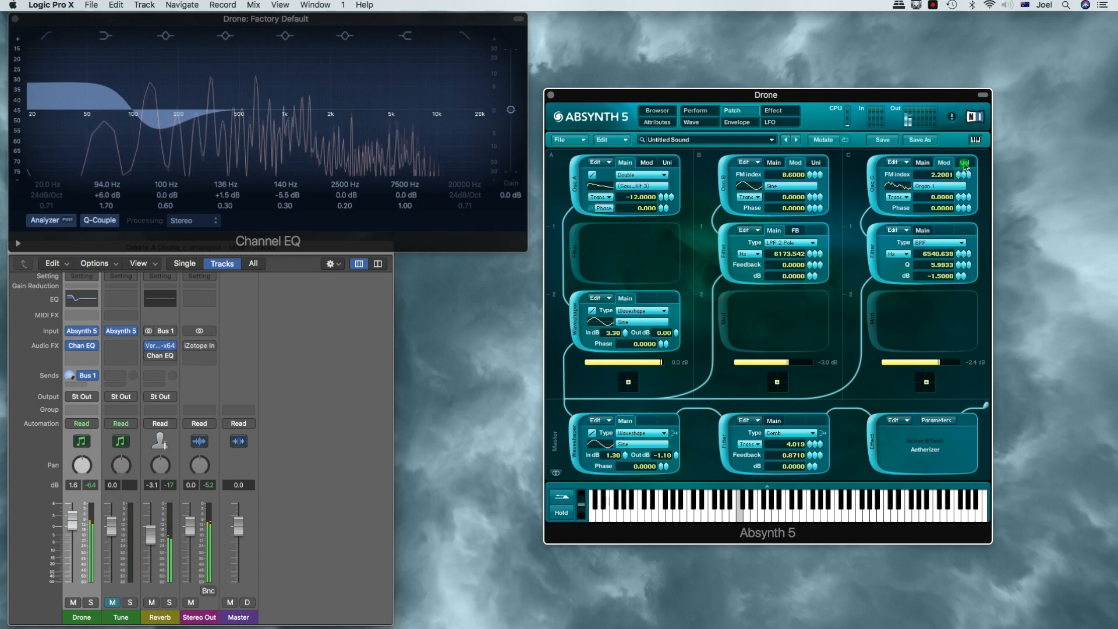
click(964, 162)
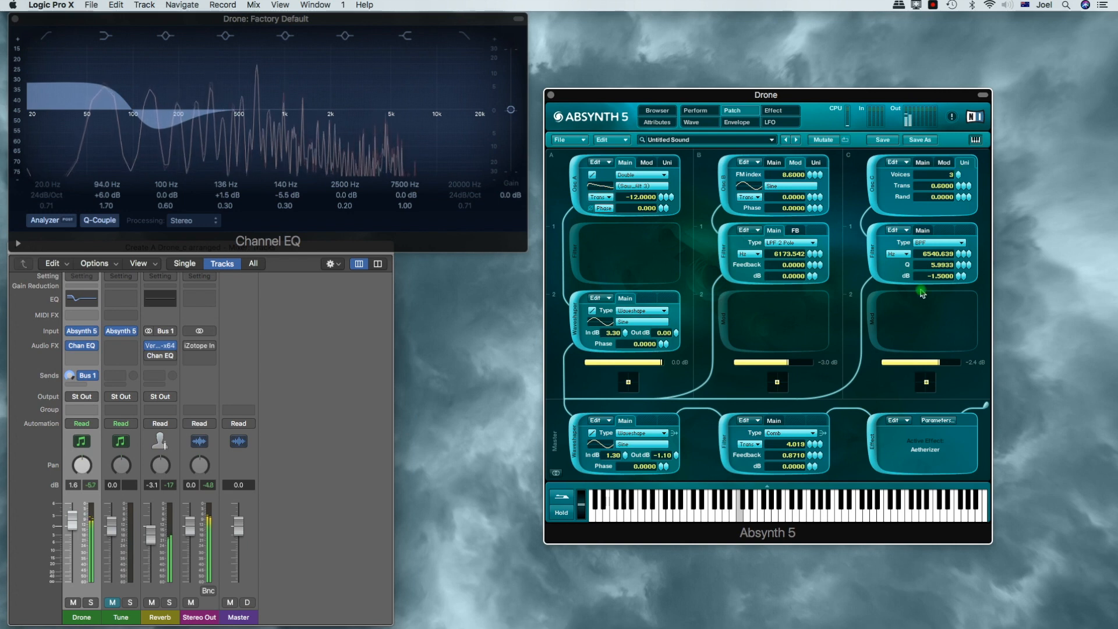
Set the master comb filter's transpose to 0.019 and invert its feedback polarity to -0.8090
drag(812, 455, 811, 486)
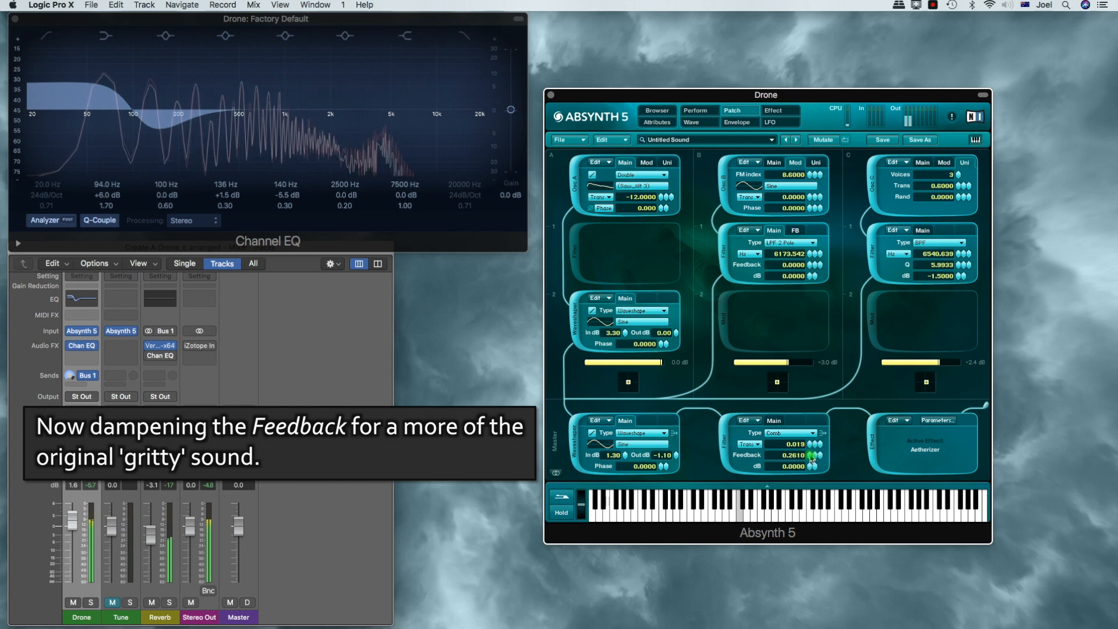
drag(811, 457, 811, 449)
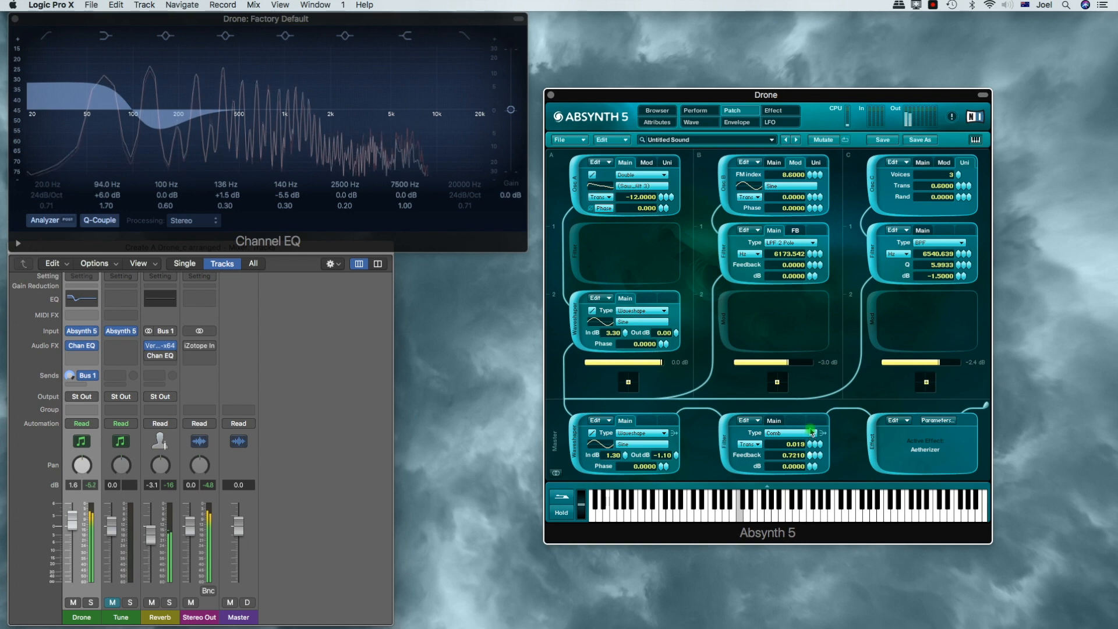
drag(811, 427, 818, 516)
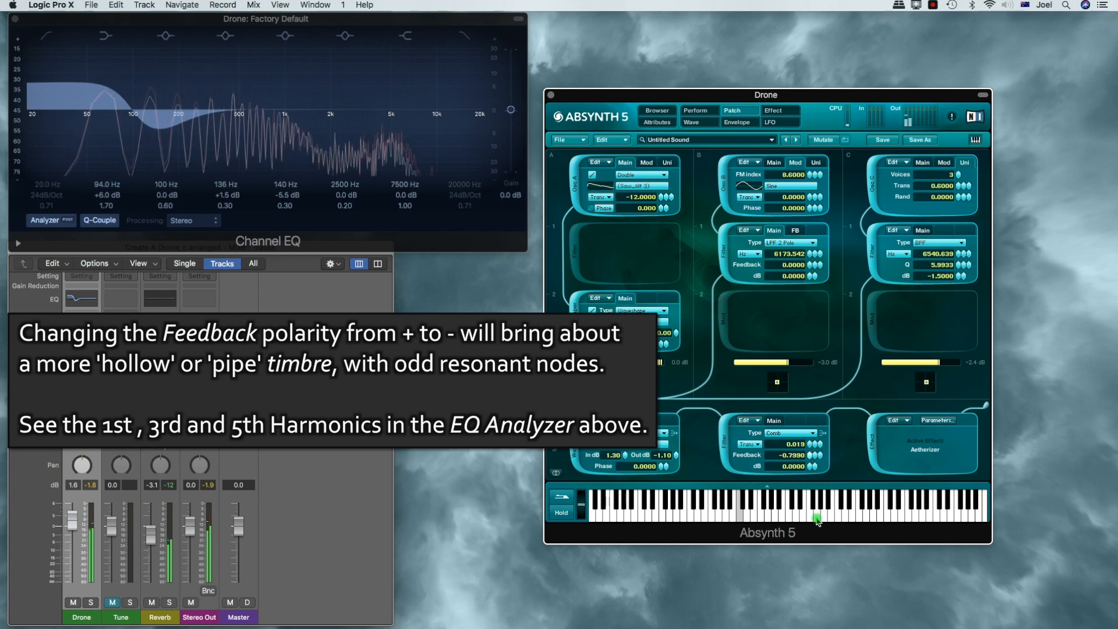
Set oscillator C's transpose to -12.0000, oscillator A's modulation balance to 0.8200 and oscillator B's FM index to 20.1000
click(923, 162)
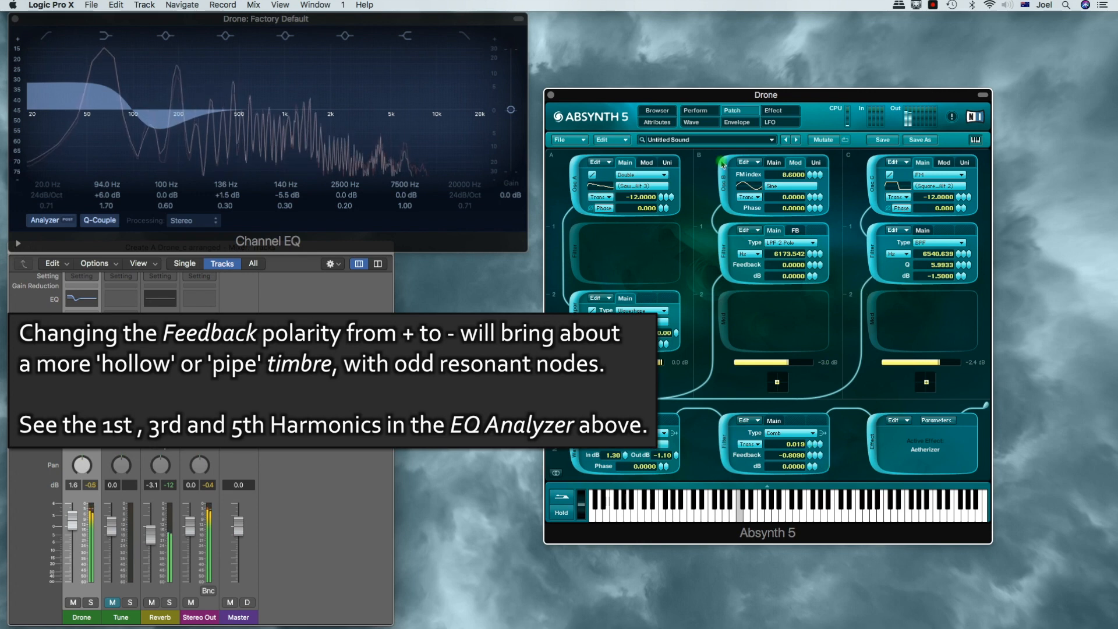
click(660, 163)
drag(662, 165, 663, 132)
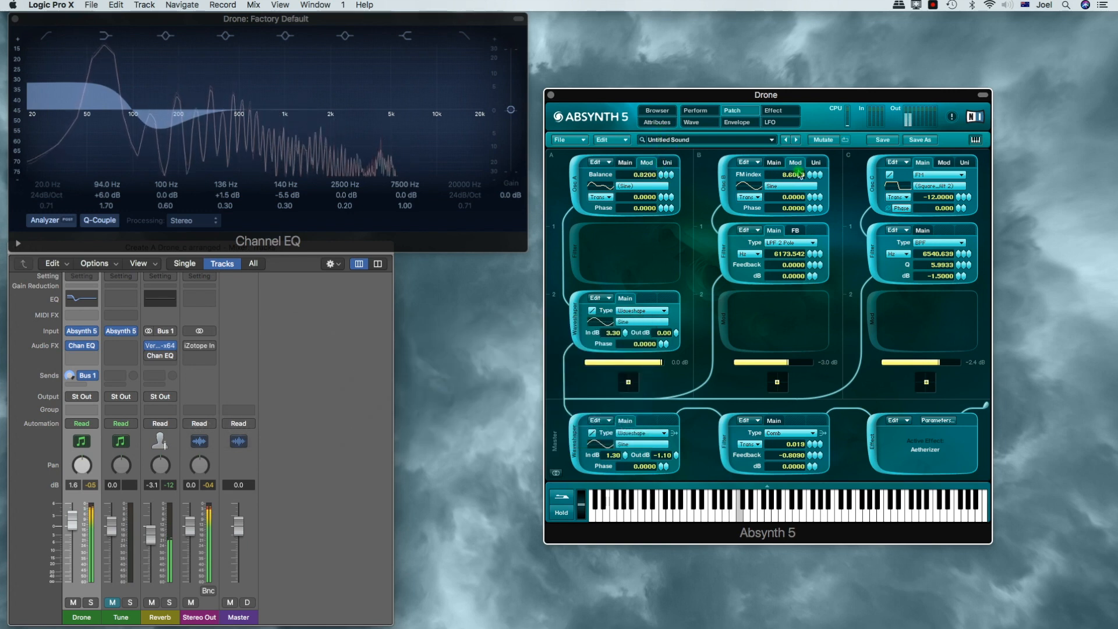
drag(809, 176, 810, 117)
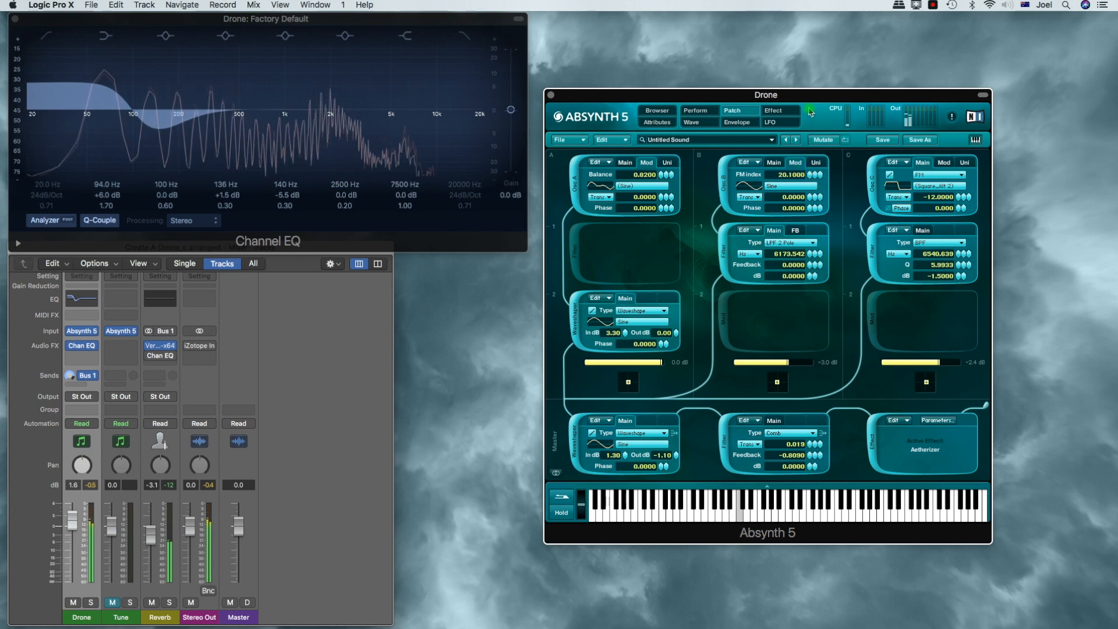
Show the LFO settings, reset the mixer's peak readings and lower the Stereo Out fader to -3.5 dB
click(769, 122)
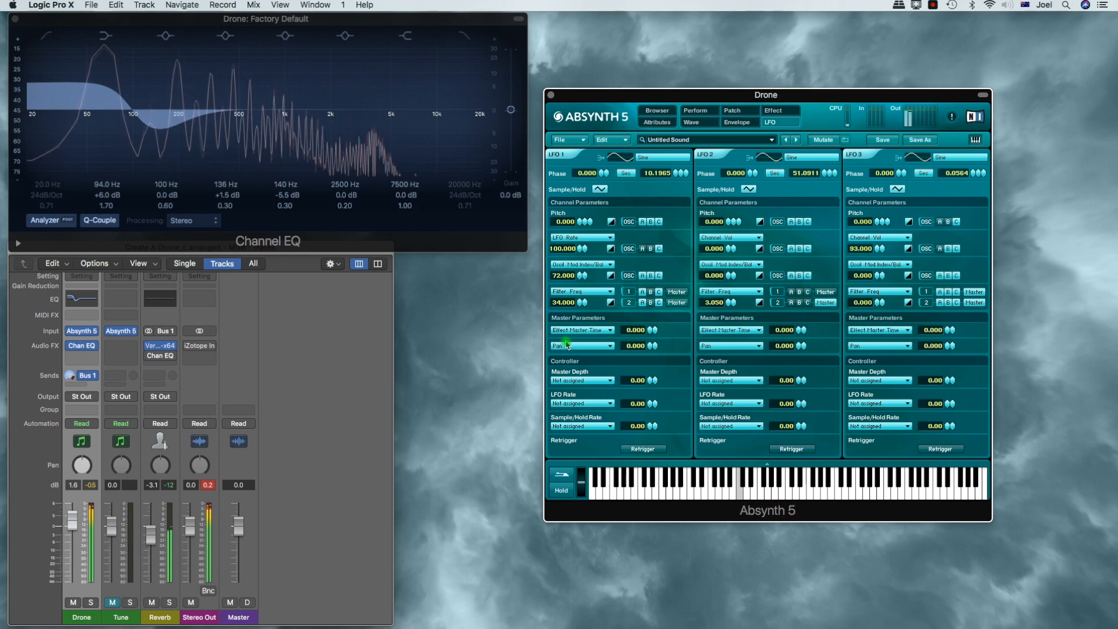
click(208, 485)
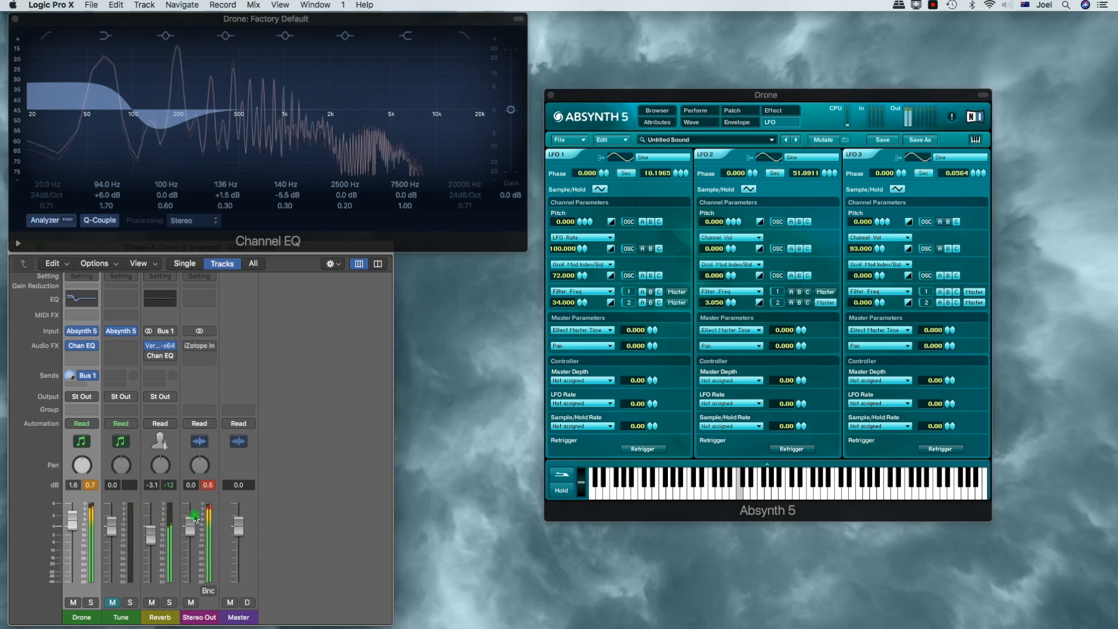
drag(191, 524, 191, 526)
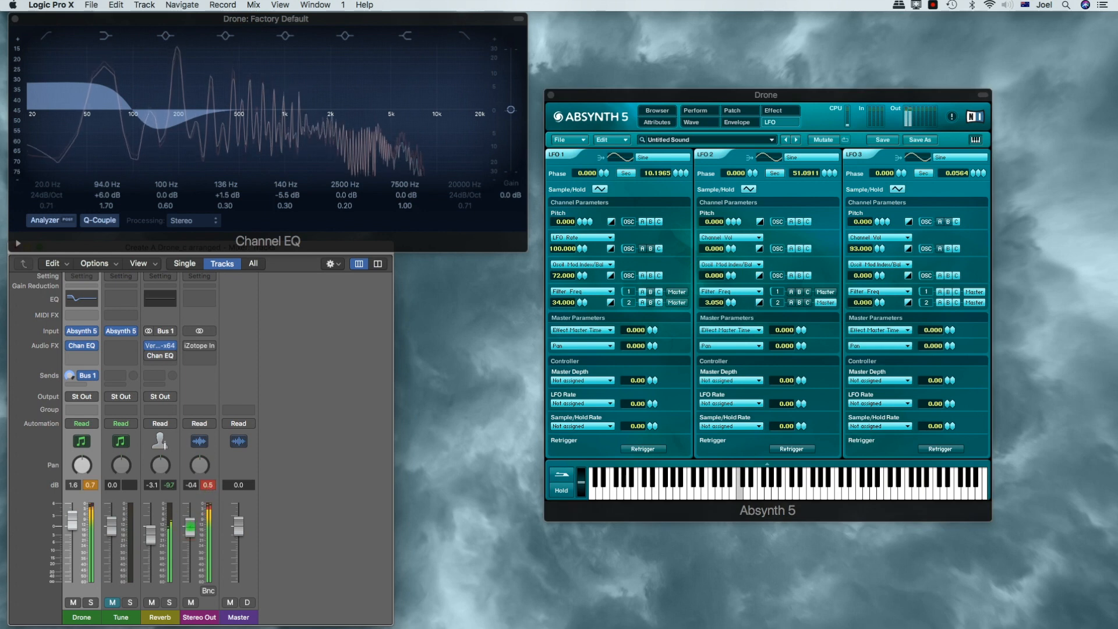
click(208, 487)
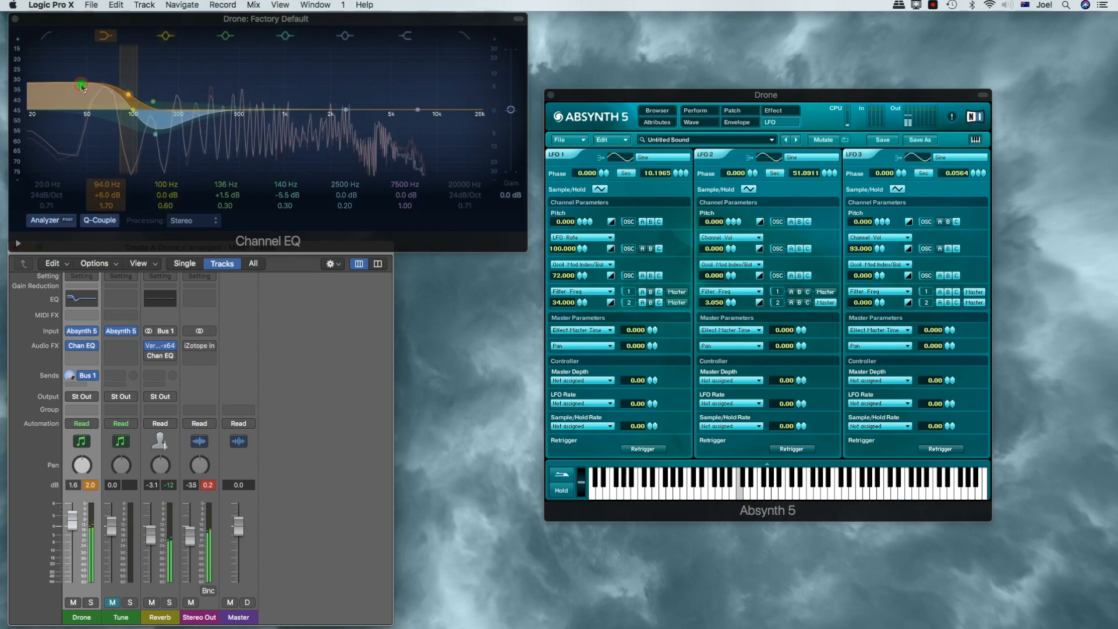
Flatten the Drone EQ's low shelf to 0.0 dB, move its 140 Hz cut to 425 Hz at -0.5 dB, and raise Stereo Out to -0.3 dB
drag(82, 86, 84, 111)
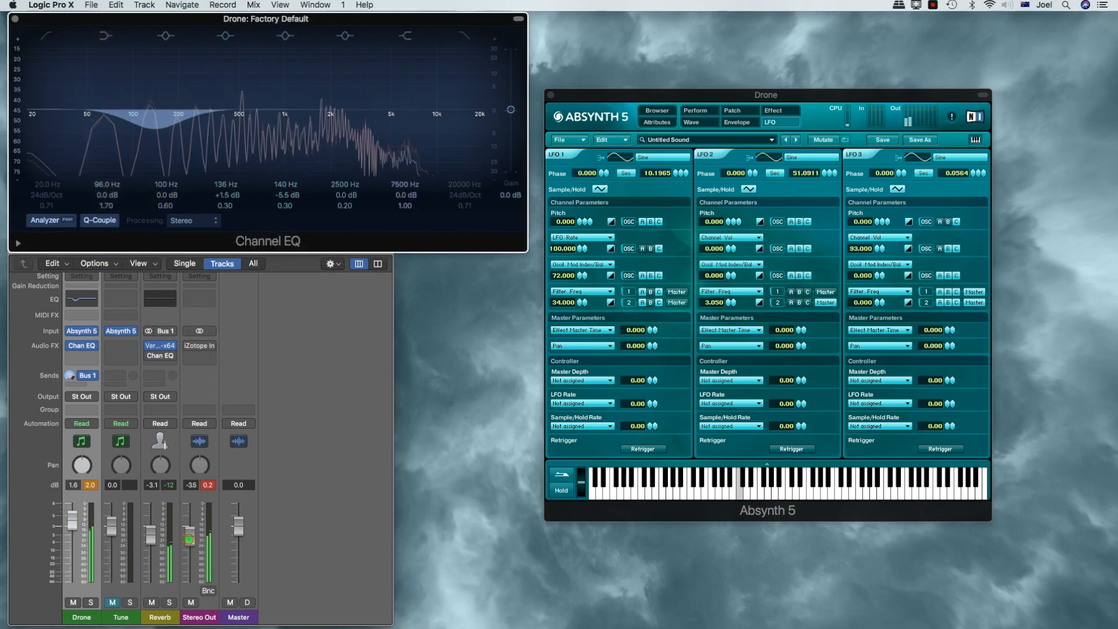
drag(190, 539, 189, 521)
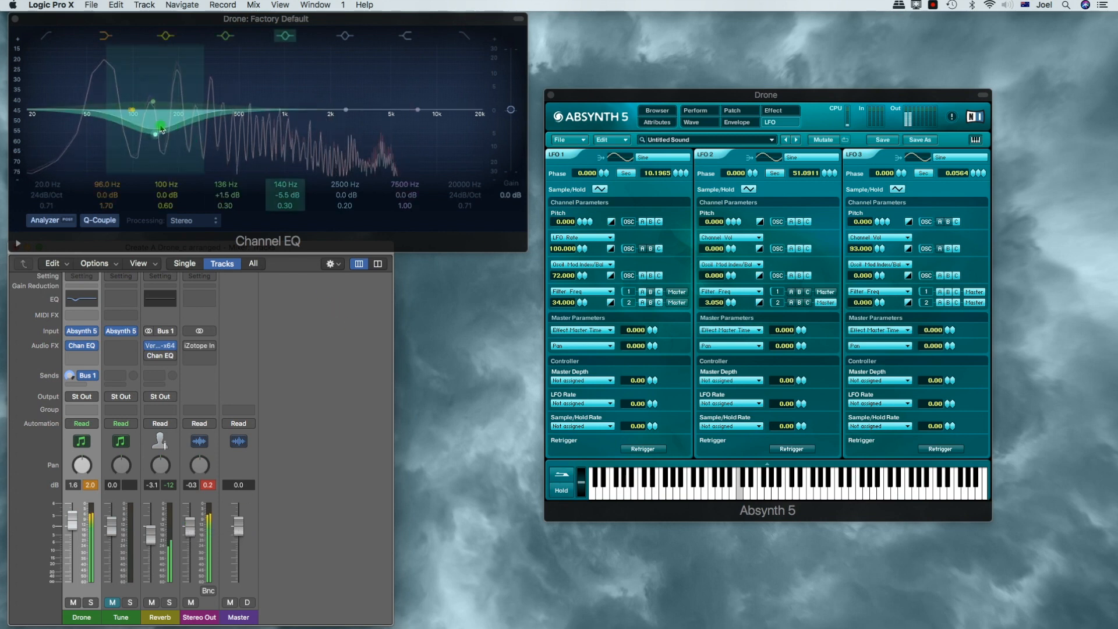
drag(166, 124, 261, 126)
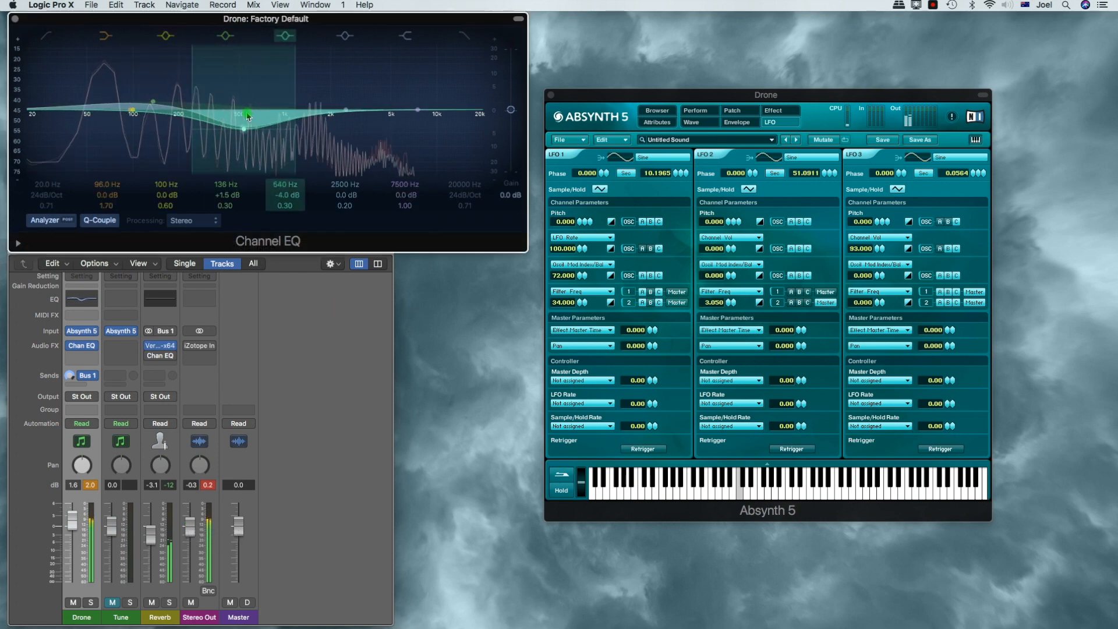
In the patch, set oscillator A's modulation balance to 0.0000 and lower channel A's level to -44 dB
click(731, 110)
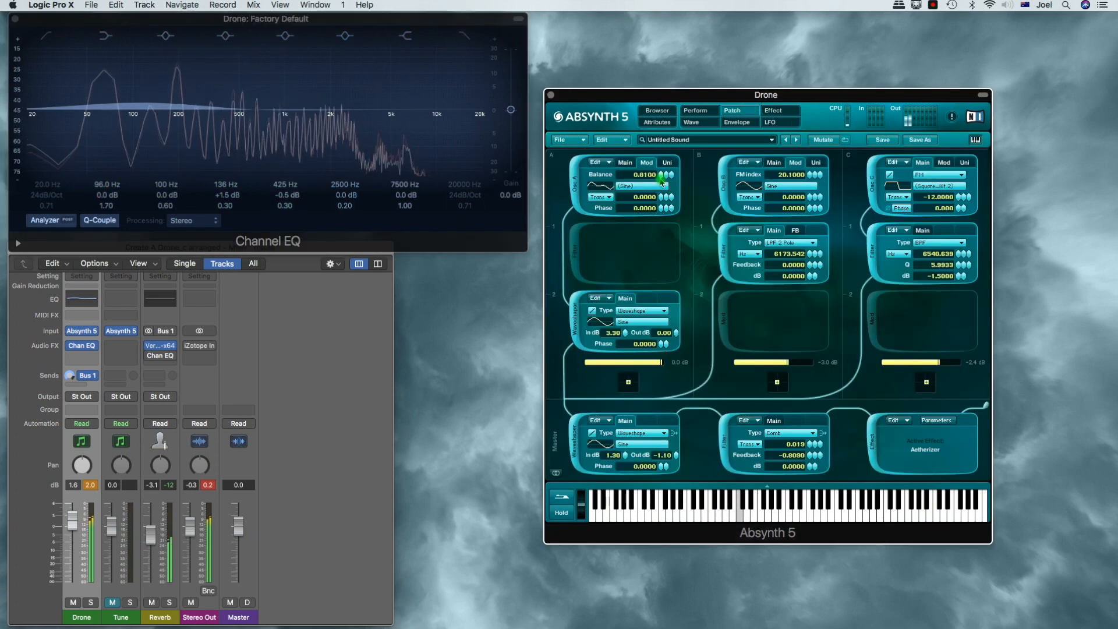
drag(661, 181, 659, 276)
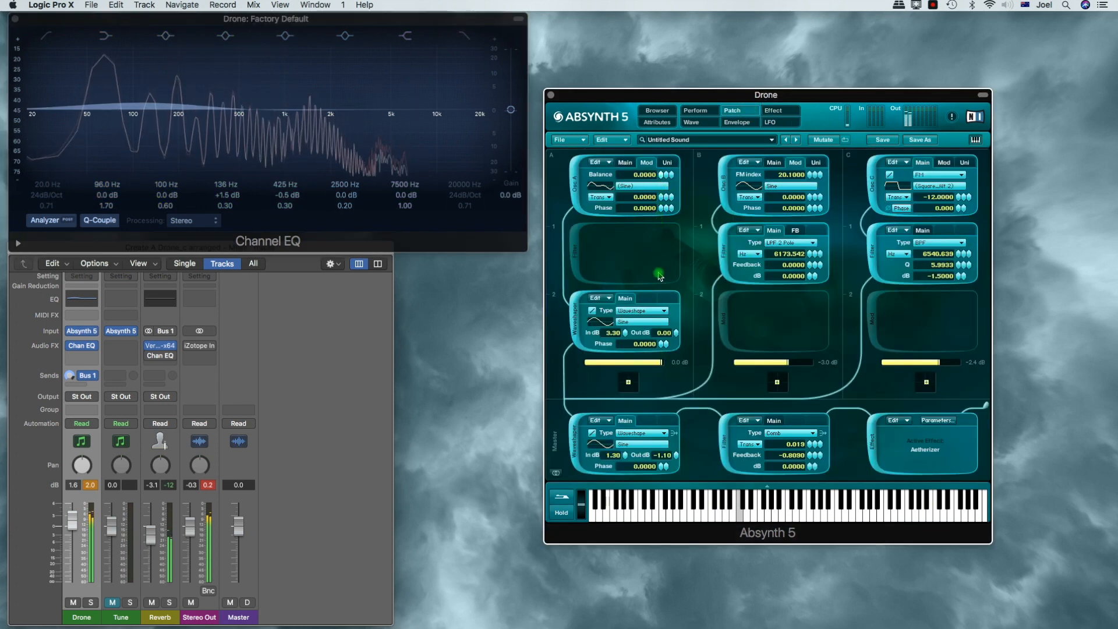
drag(653, 364, 524, 352)
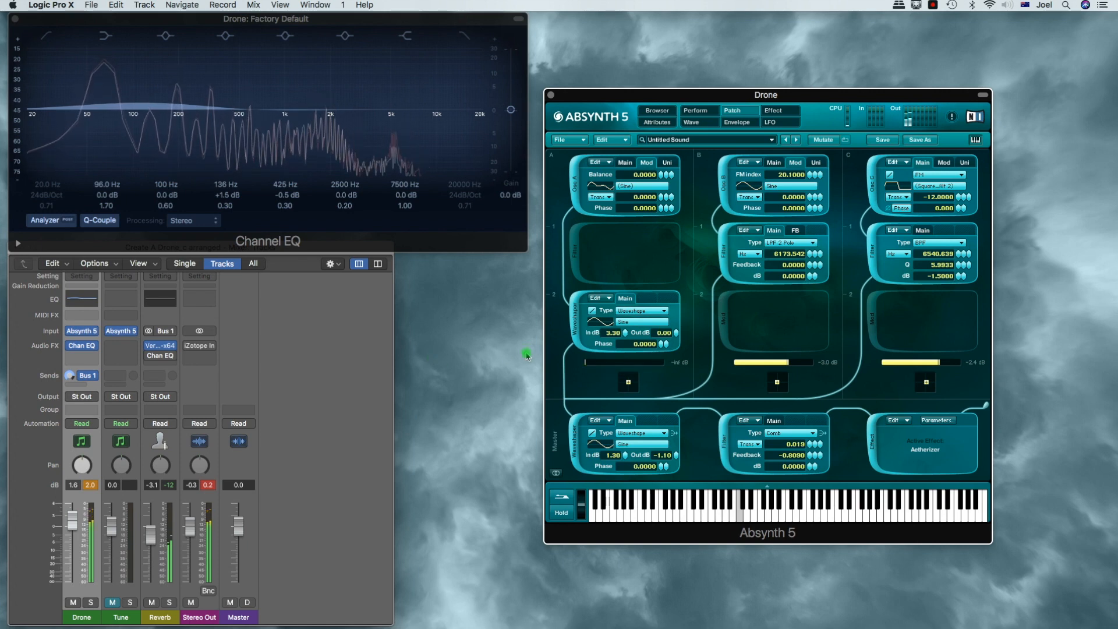
Change the master waveshaper's wave to Organ 1
click(640, 443)
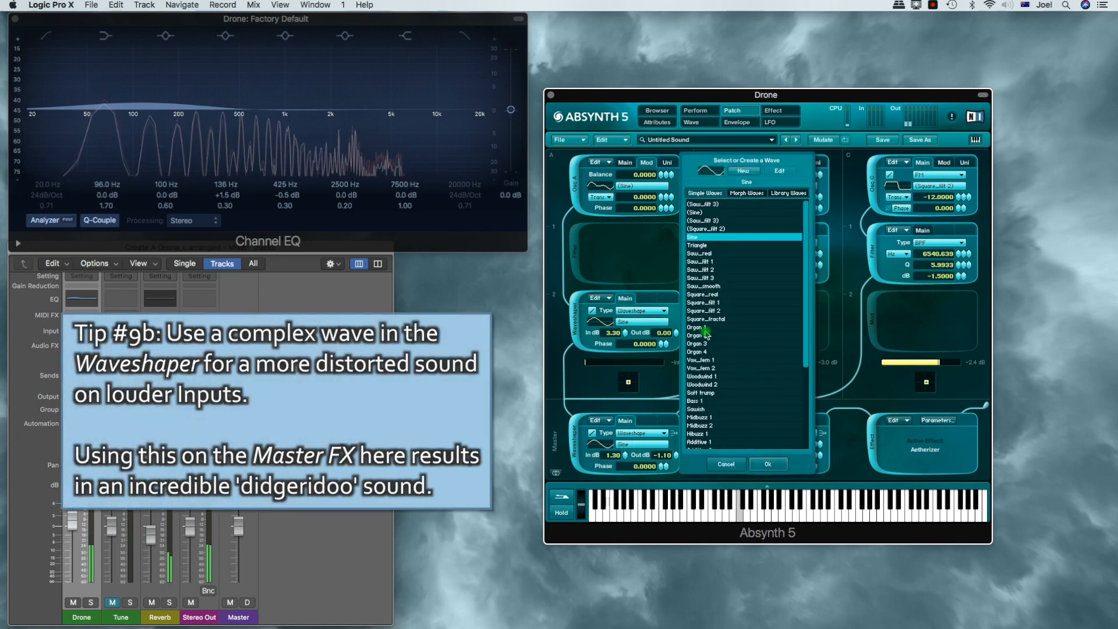
click(701, 328)
click(777, 463)
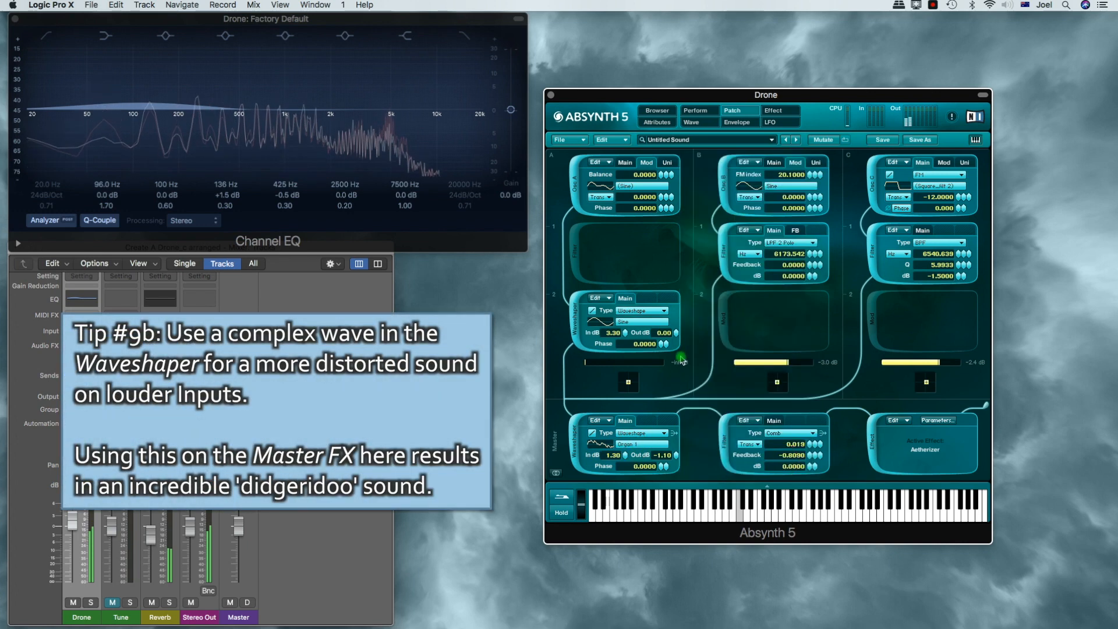
Rebalance the patch channels to A 0.0 dB, B -14.2 dB and C -24.8 dB, and lower Stereo Out to -2.8 dB
drag(936, 366, 888, 367)
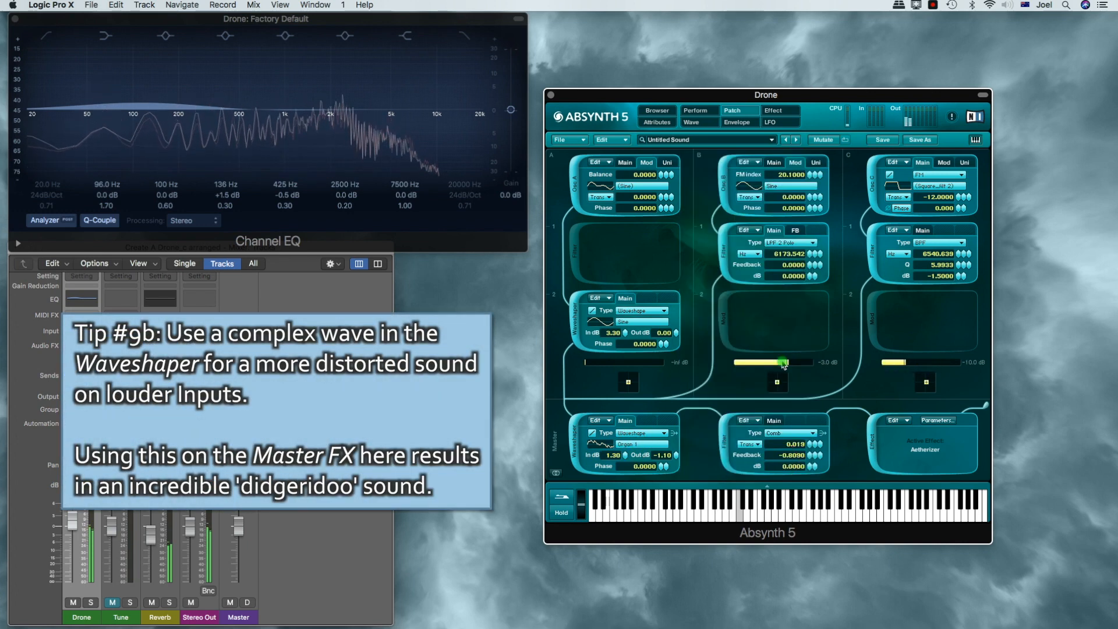
drag(645, 364, 656, 365)
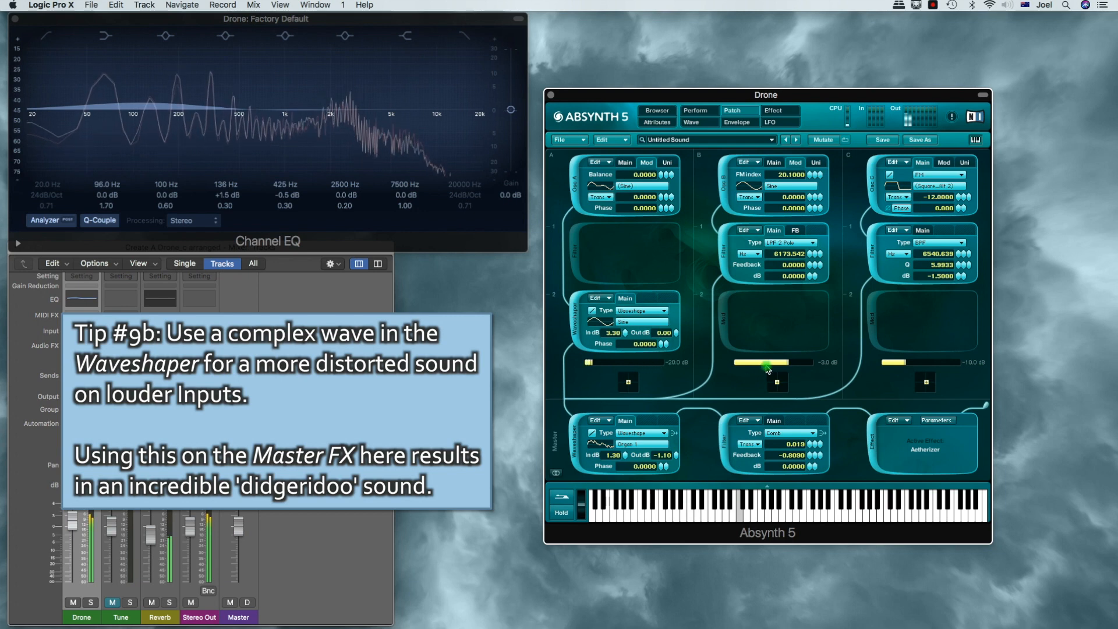
drag(767, 367, 748, 366)
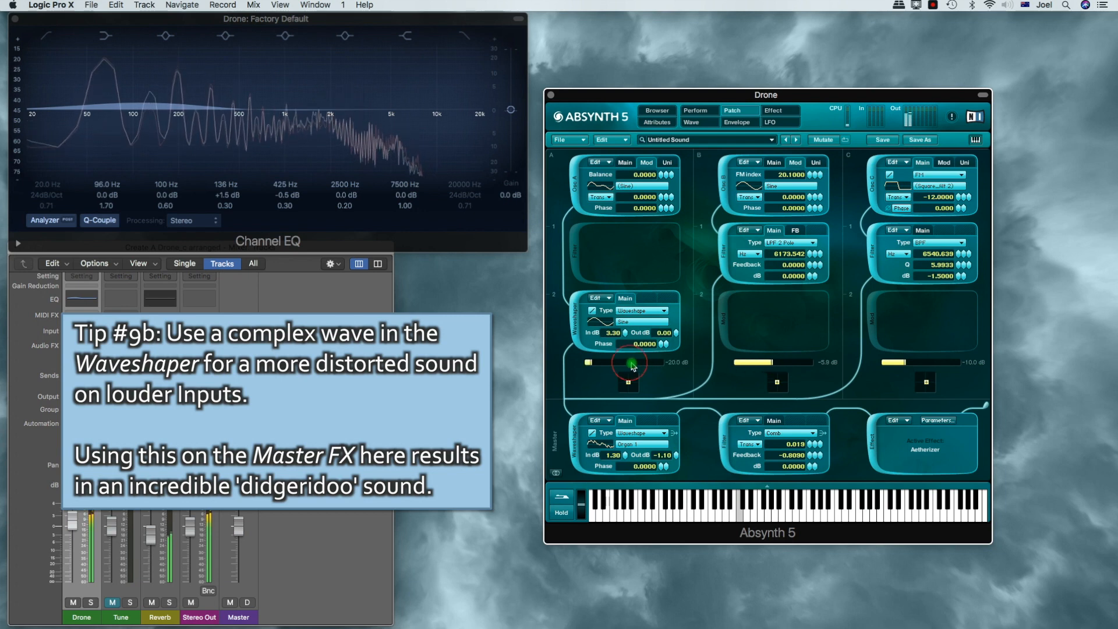
drag(632, 365, 706, 371)
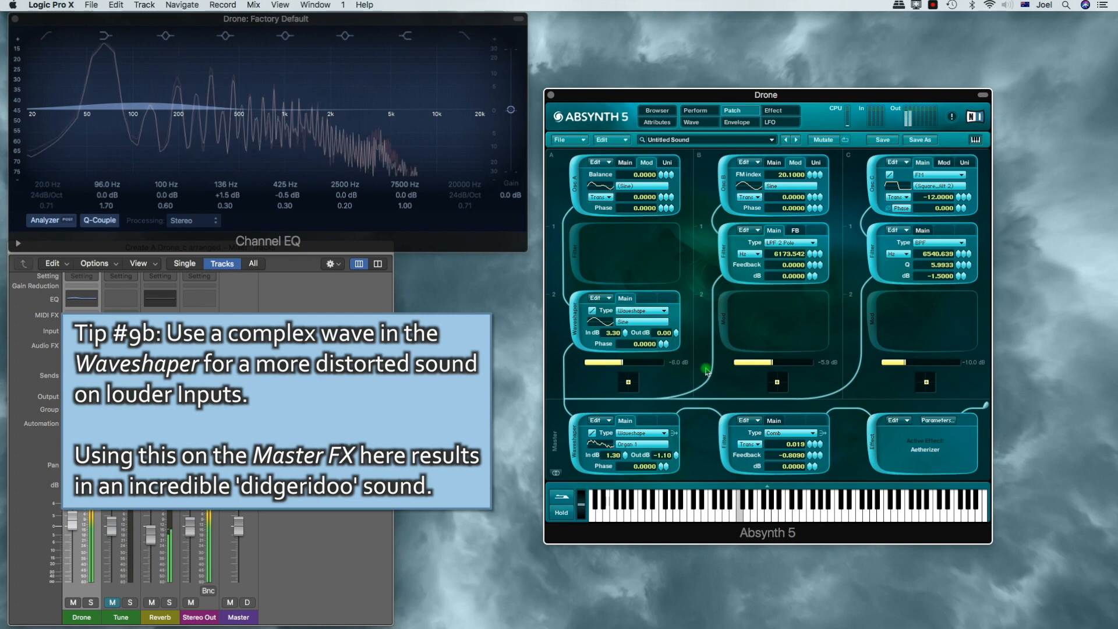
drag(783, 361, 757, 362)
drag(890, 367, 879, 368)
drag(638, 365, 754, 365)
click(756, 365)
click(925, 366)
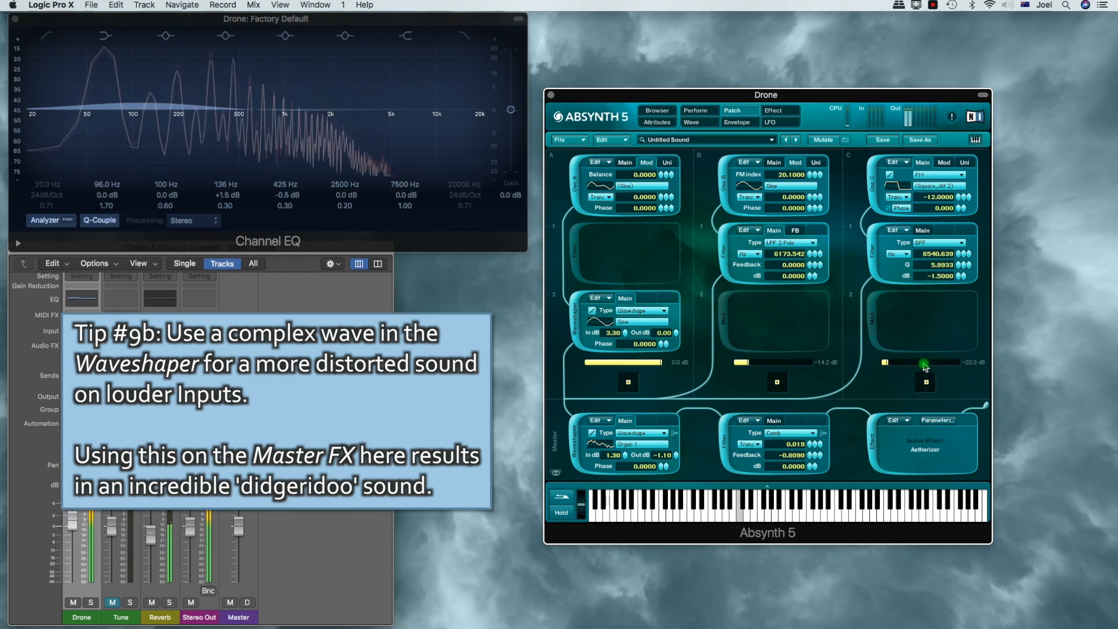
drag(925, 366, 922, 366)
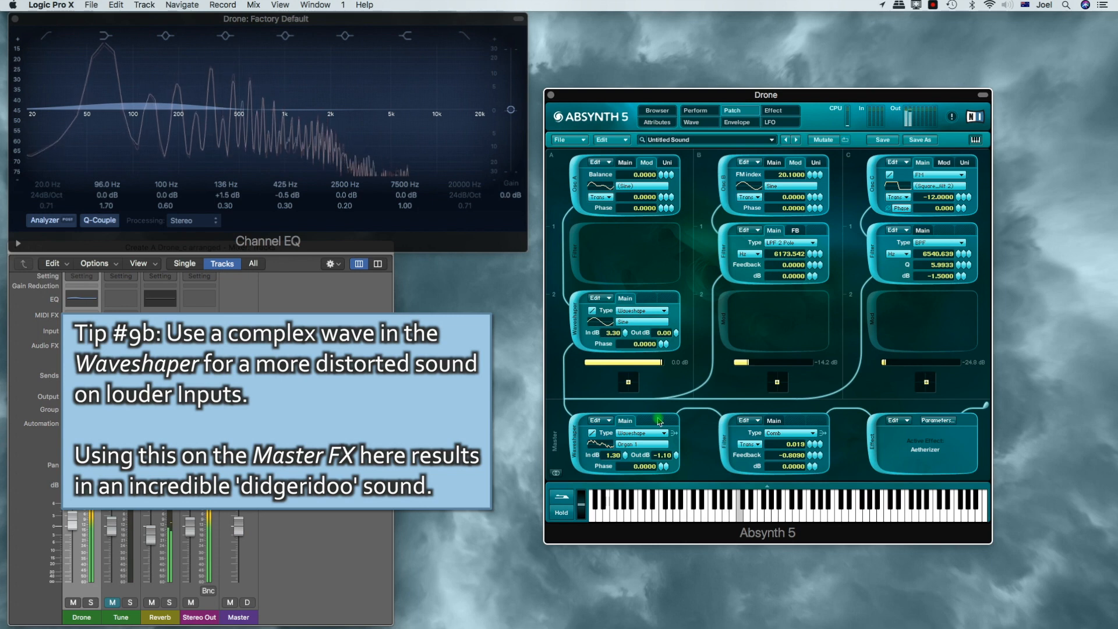
click(190, 529)
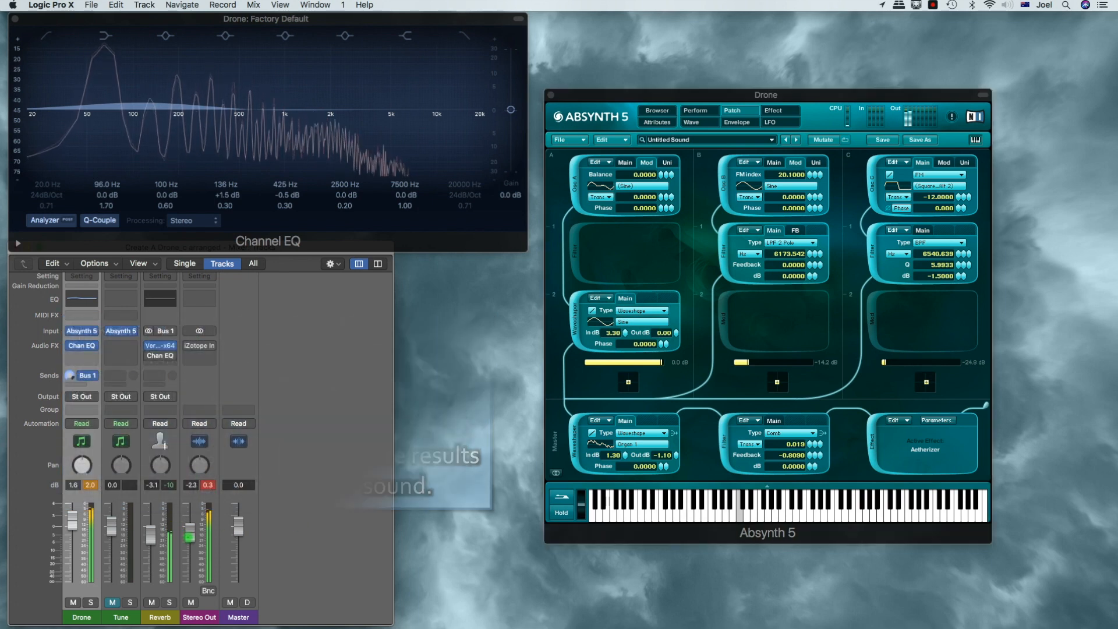
click(190, 540)
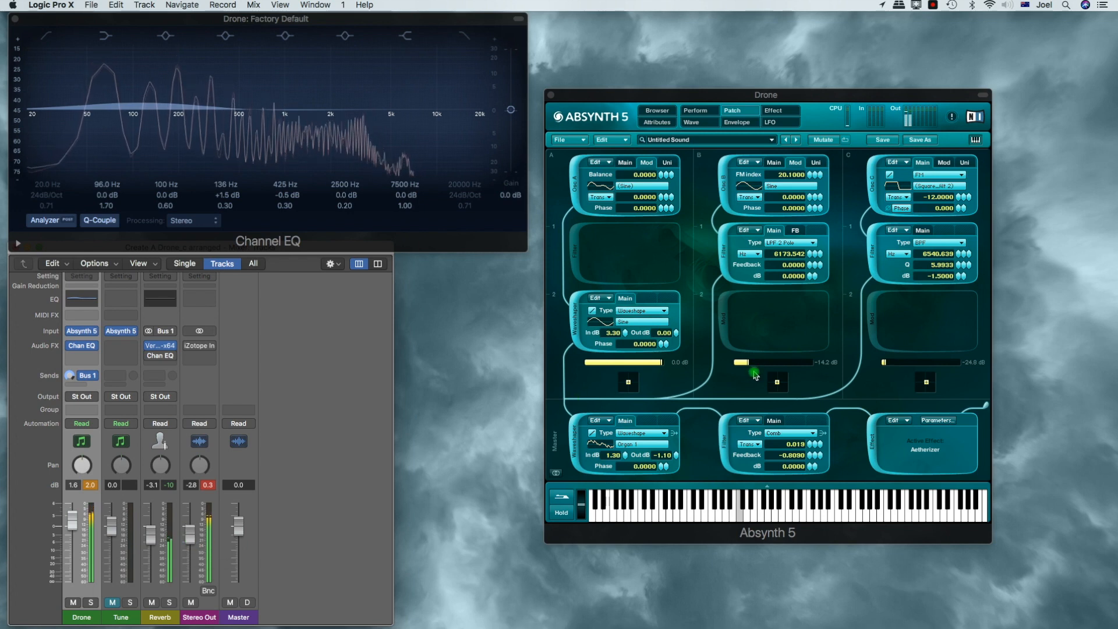
Set oscillator A's unison transpose to 0.0900
click(786, 208)
click(667, 162)
click(661, 175)
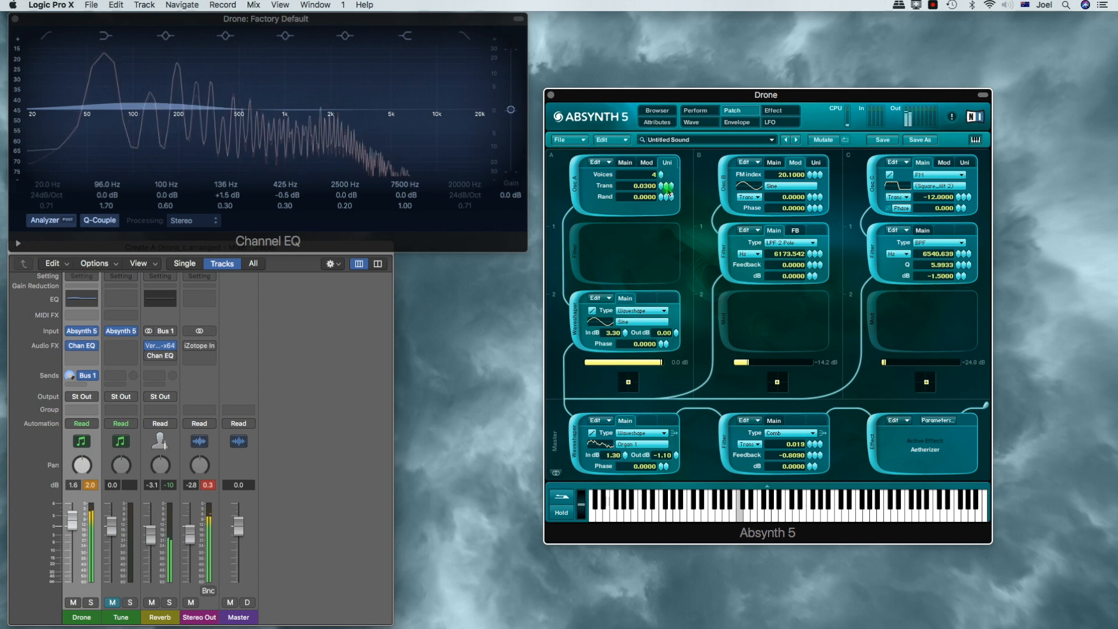
click(668, 186)
drag(668, 186, 667, 177)
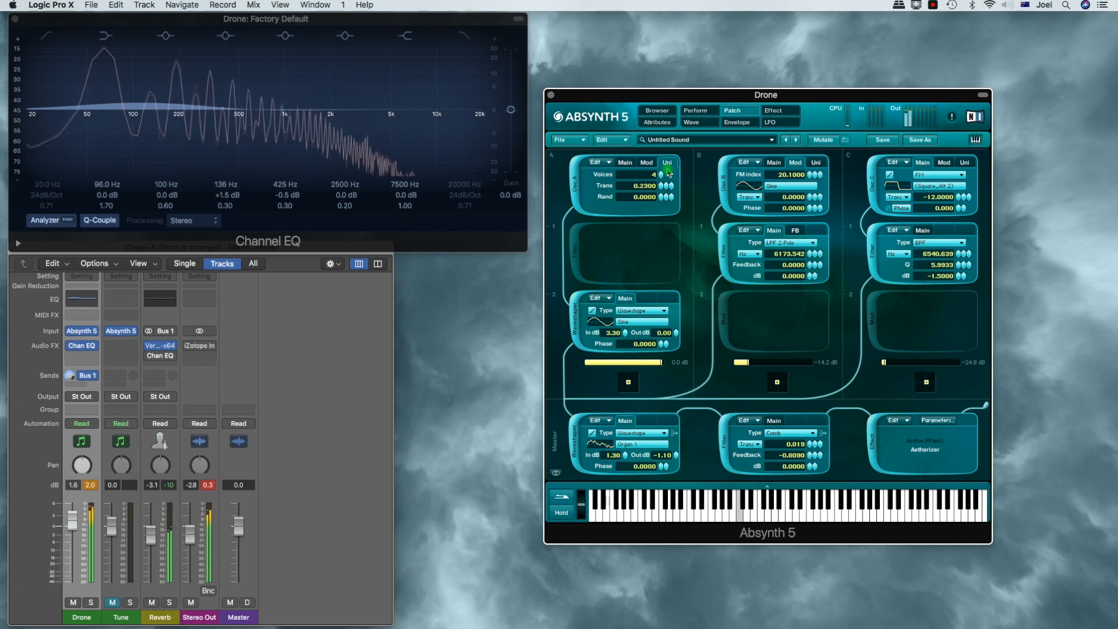
drag(670, 188, 668, 197)
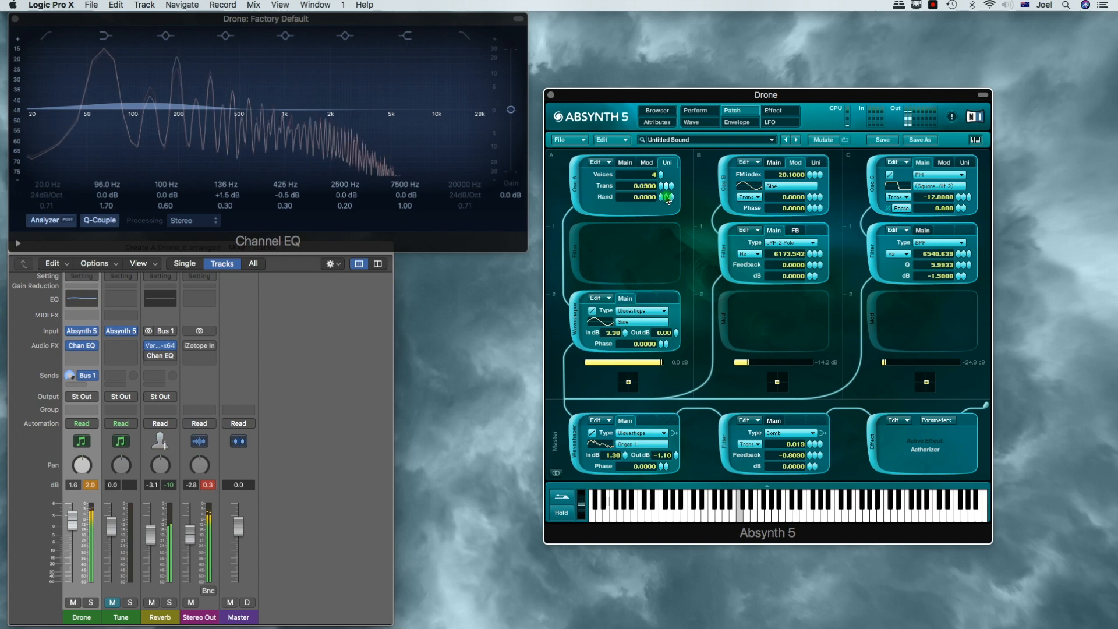
Raise channel B's level to -6.0 dB and channel C's to -3.6 dB, checking the LFOs and oscillator C's unison settings
drag(757, 364, 788, 365)
click(798, 124)
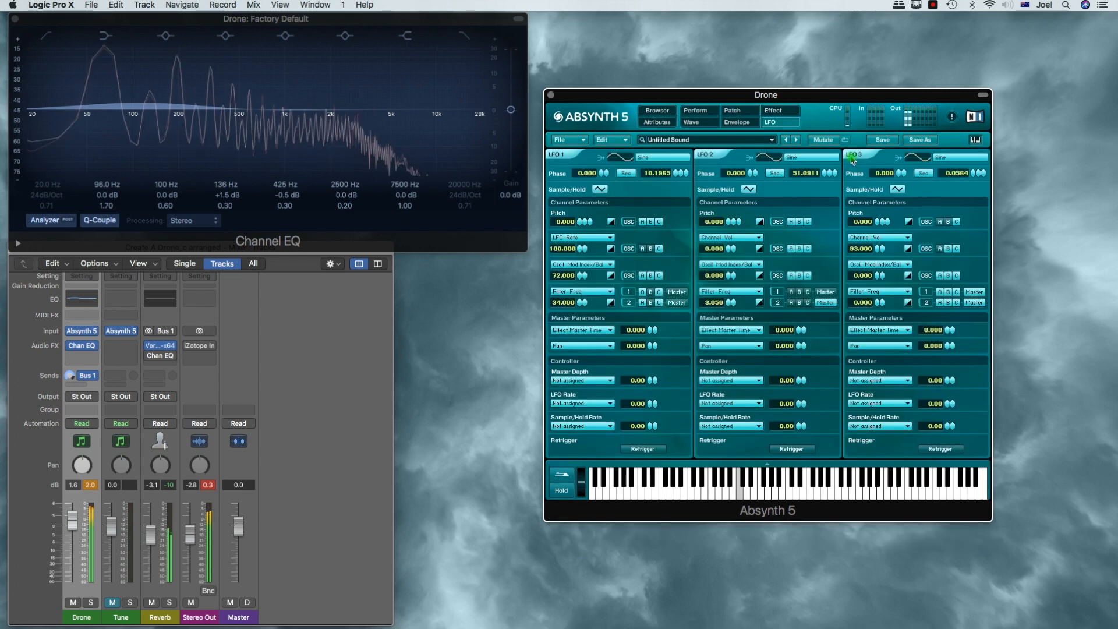
click(756, 113)
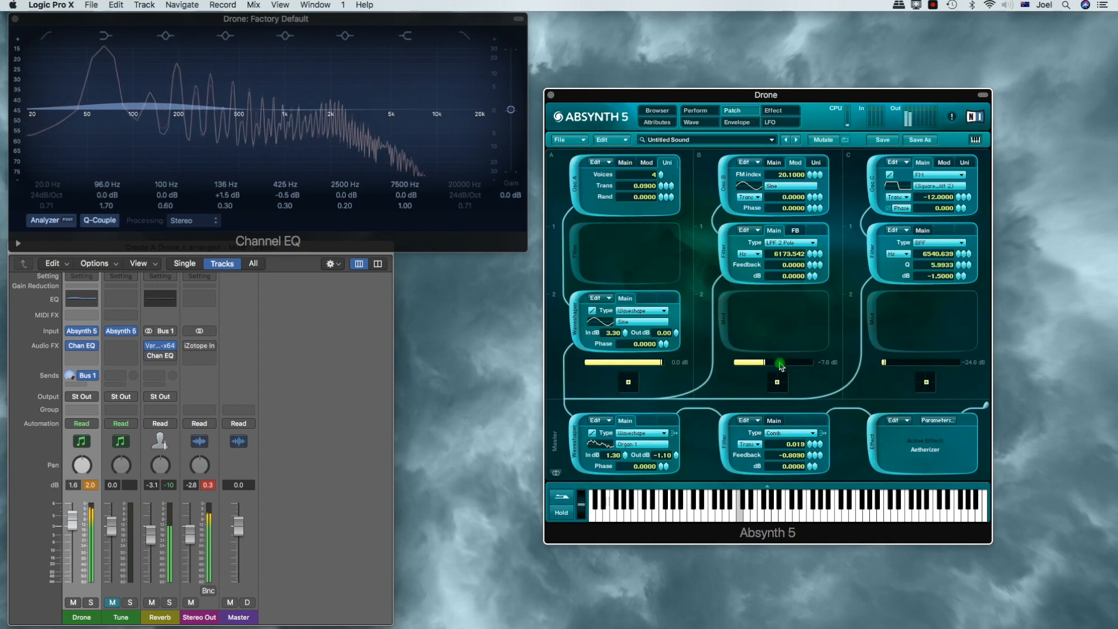
mouse_move(778, 365)
mouse_down()
mouse_move(833, 366)
mouse_move(780, 366)
mouse_up()
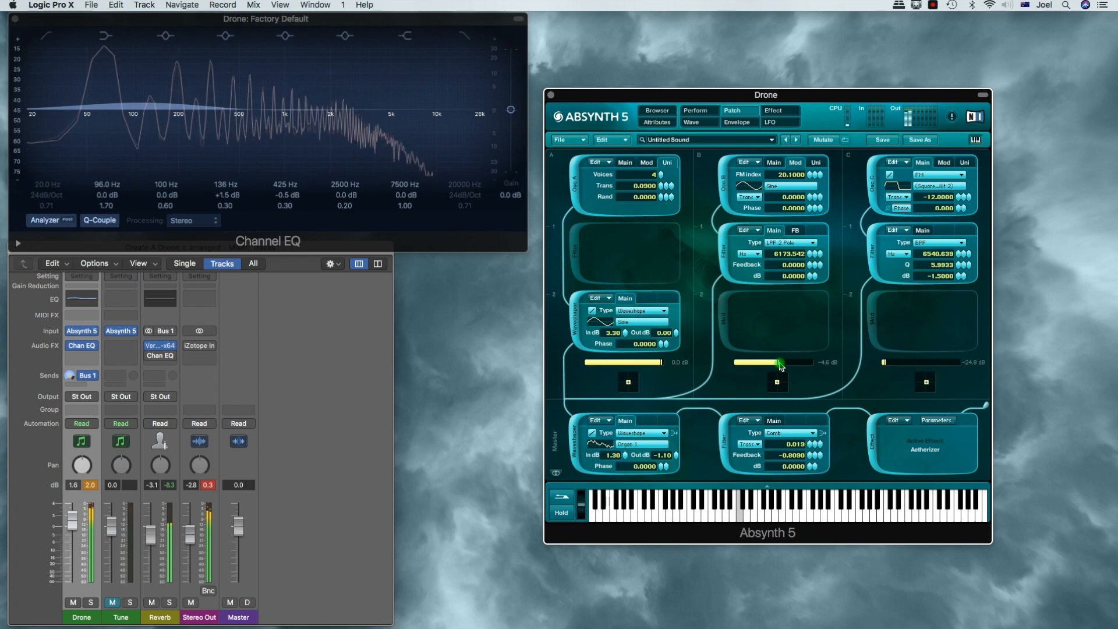
drag(911, 365, 973, 369)
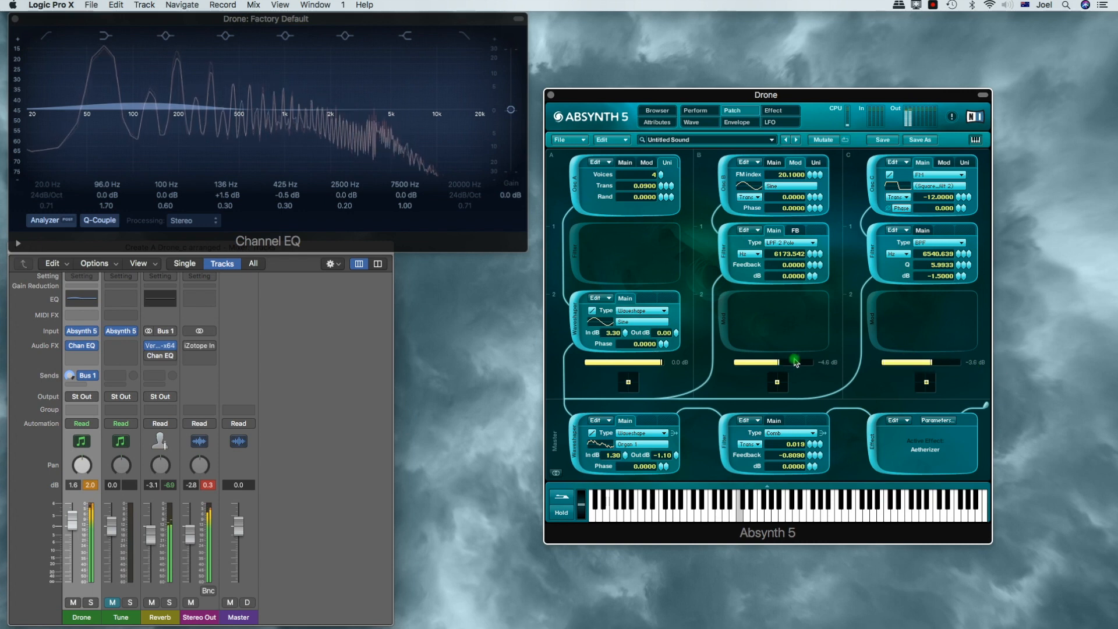
drag(796, 363, 777, 363)
click(964, 164)
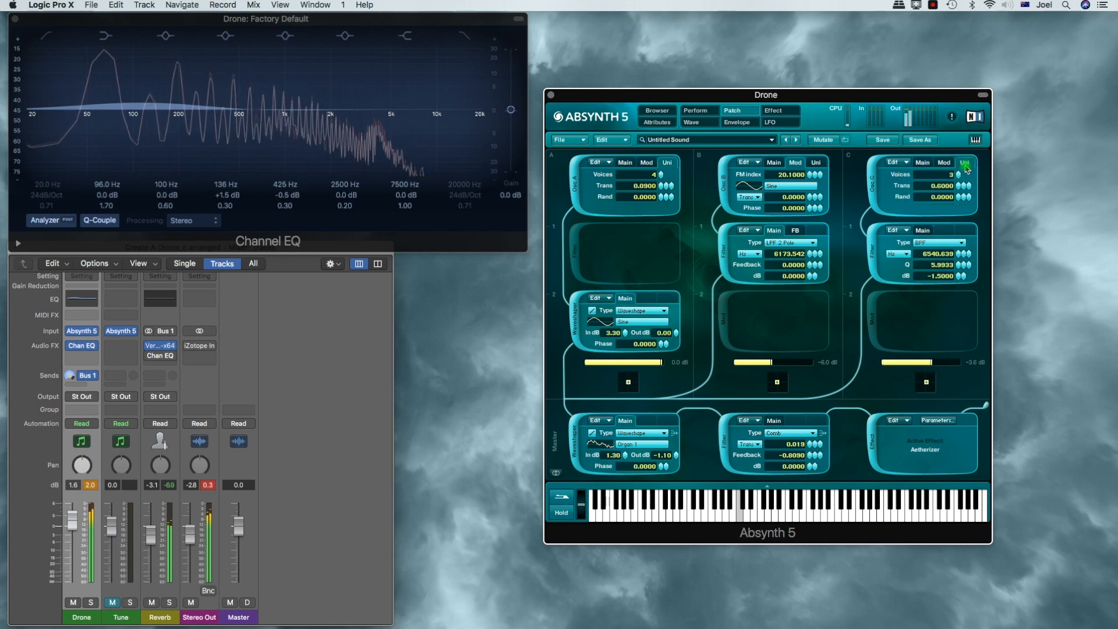
click(928, 163)
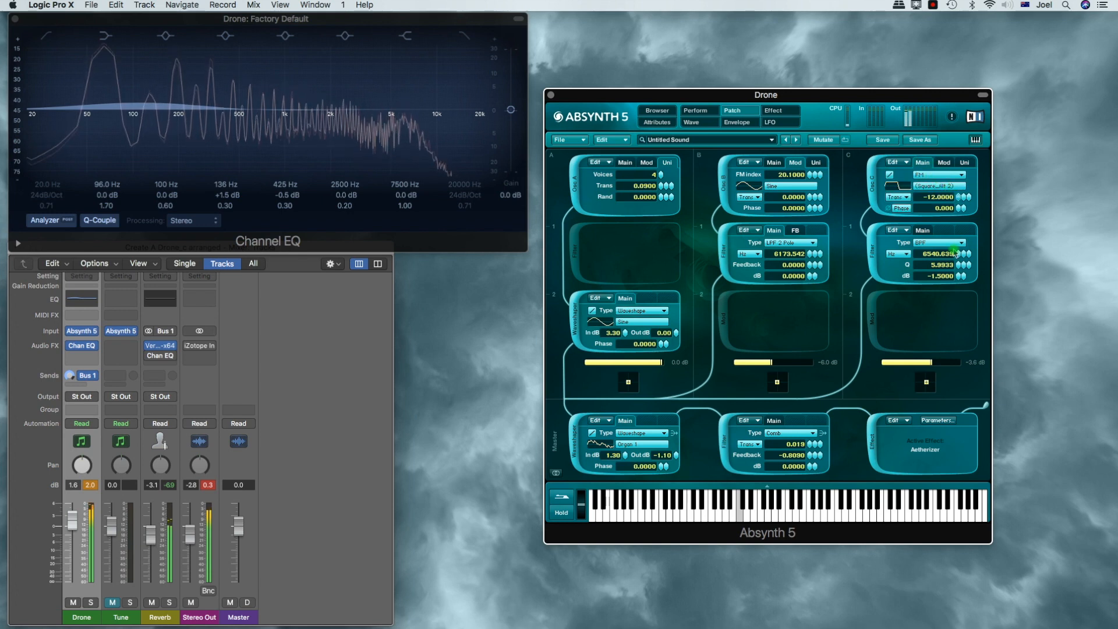
Turn the Aetherizer effect's wet output down to -96.0 dB
click(777, 111)
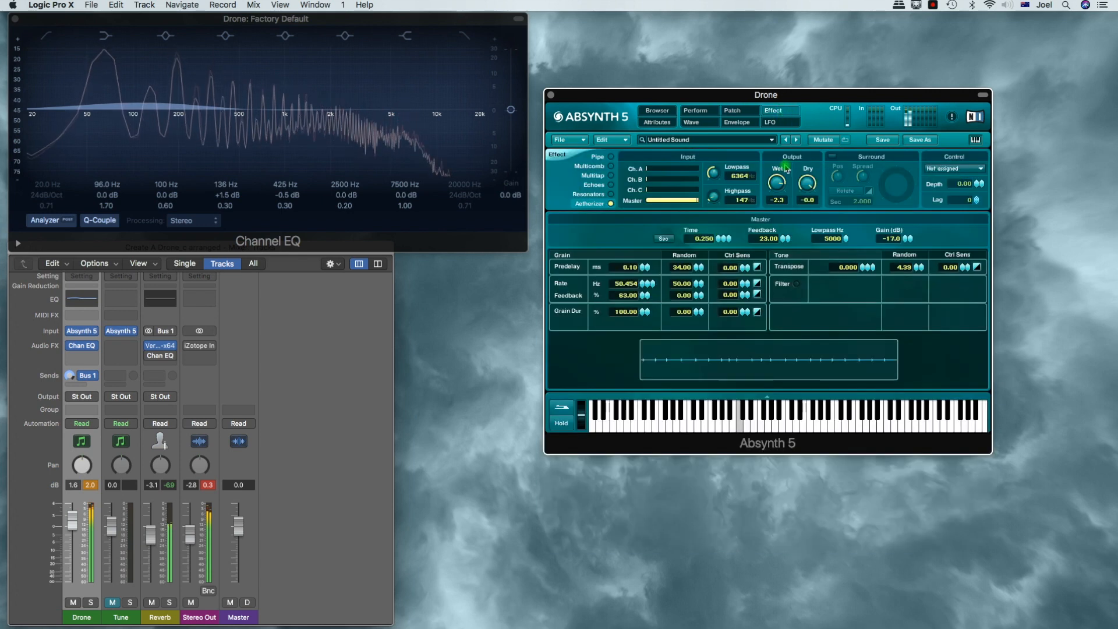
drag(783, 182, 781, 241)
drag(781, 188, 348, 470)
Pull the Drone fader fully down to -∞ and raise the Reverb fader to 4.6 dB
drag(73, 524, 72, 529)
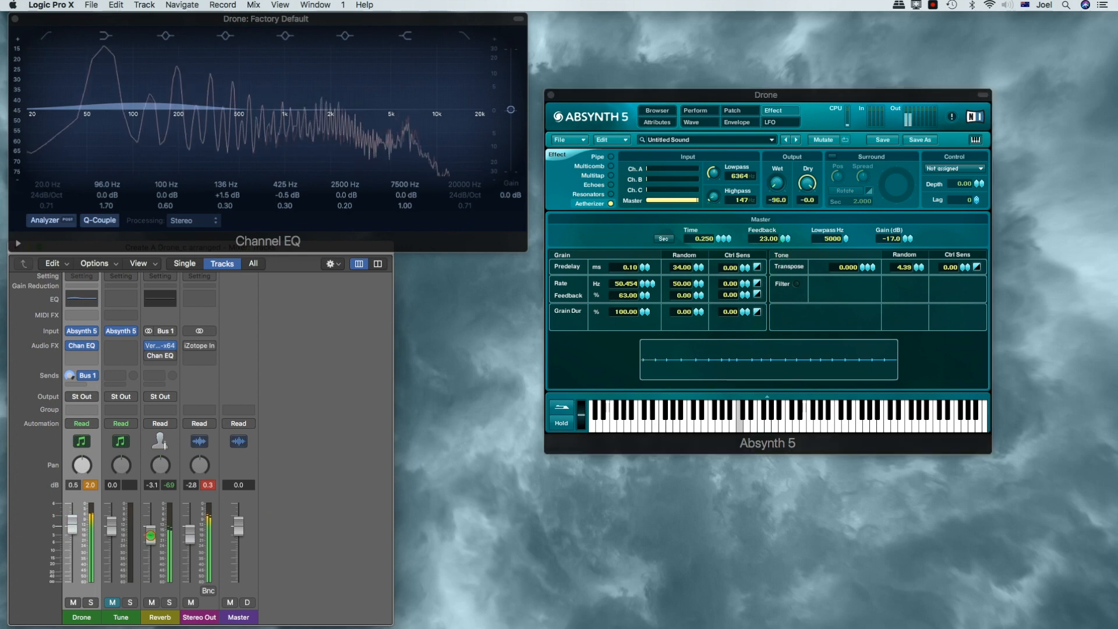
drag(151, 534, 151, 510)
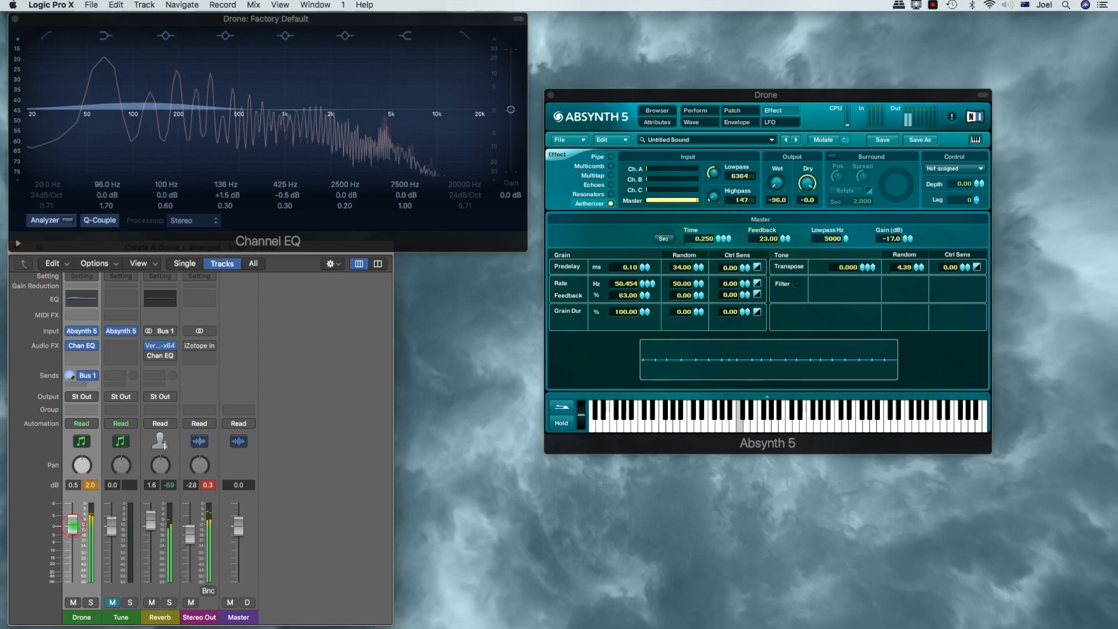
drag(72, 524, 73, 620)
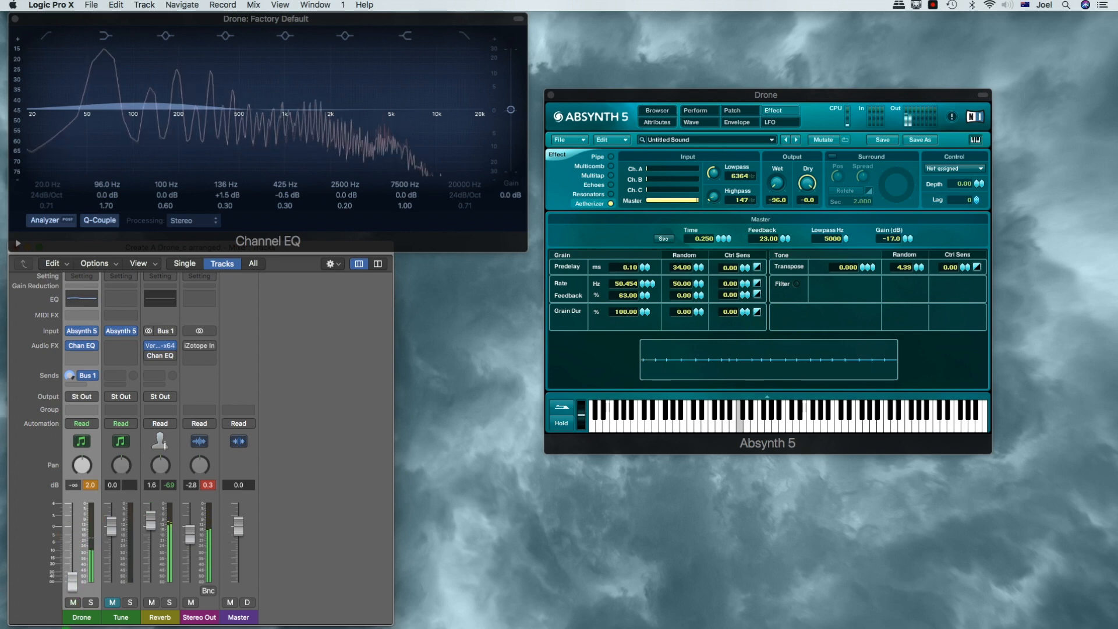
drag(150, 525, 150, 508)
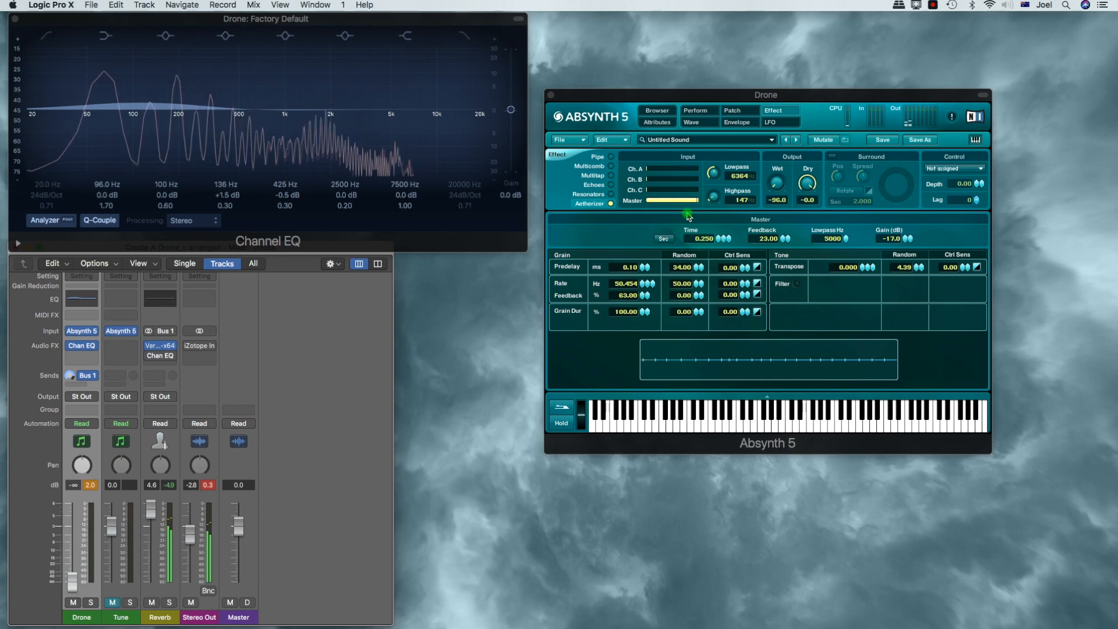
Create an editable wave from the master waveshaper's Organ 1 and compare its waveform and spectrum views
click(742, 110)
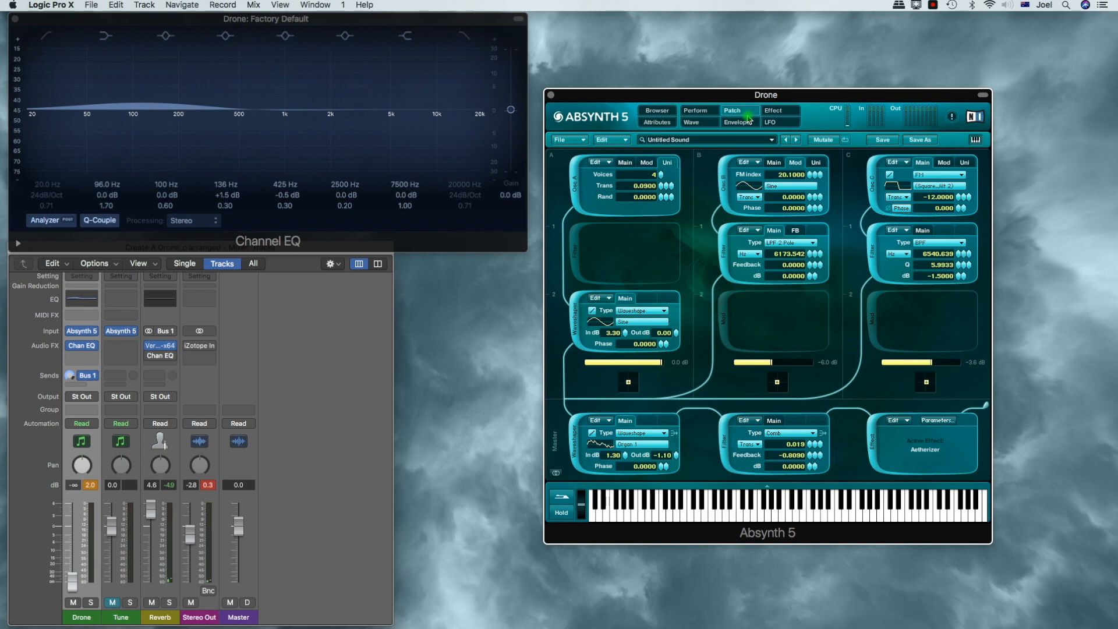
click(626, 445)
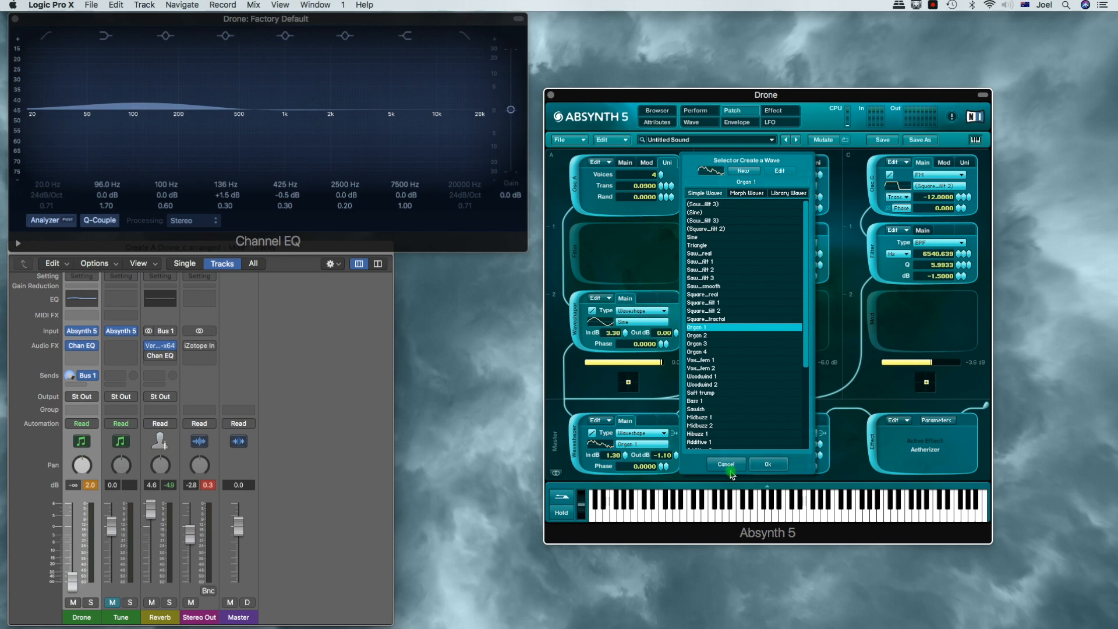
click(745, 170)
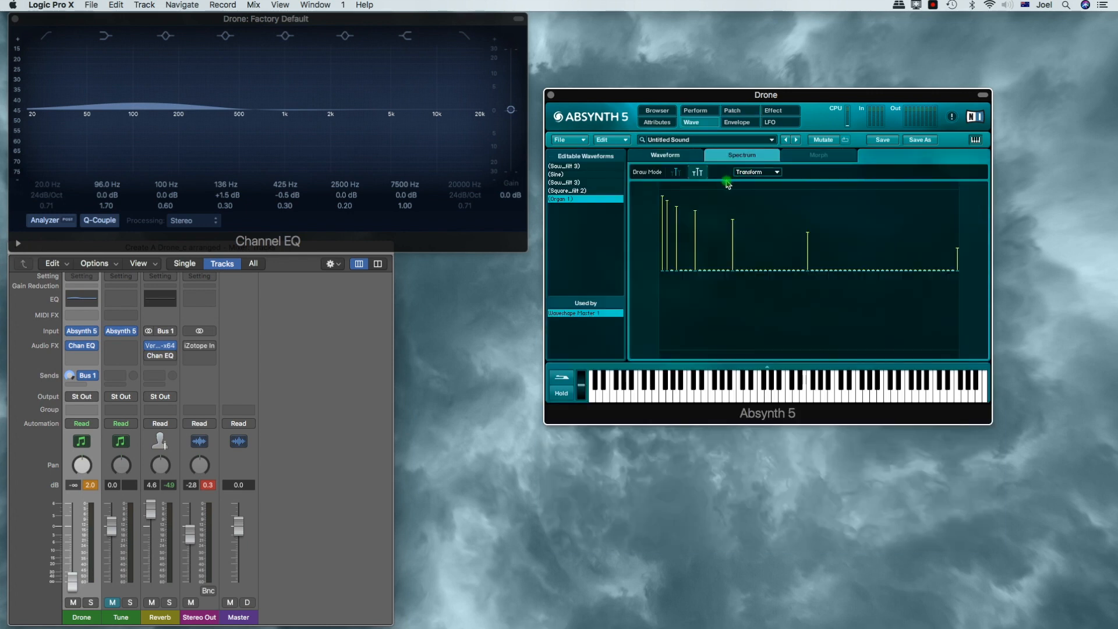
click(670, 155)
click(727, 155)
click(692, 155)
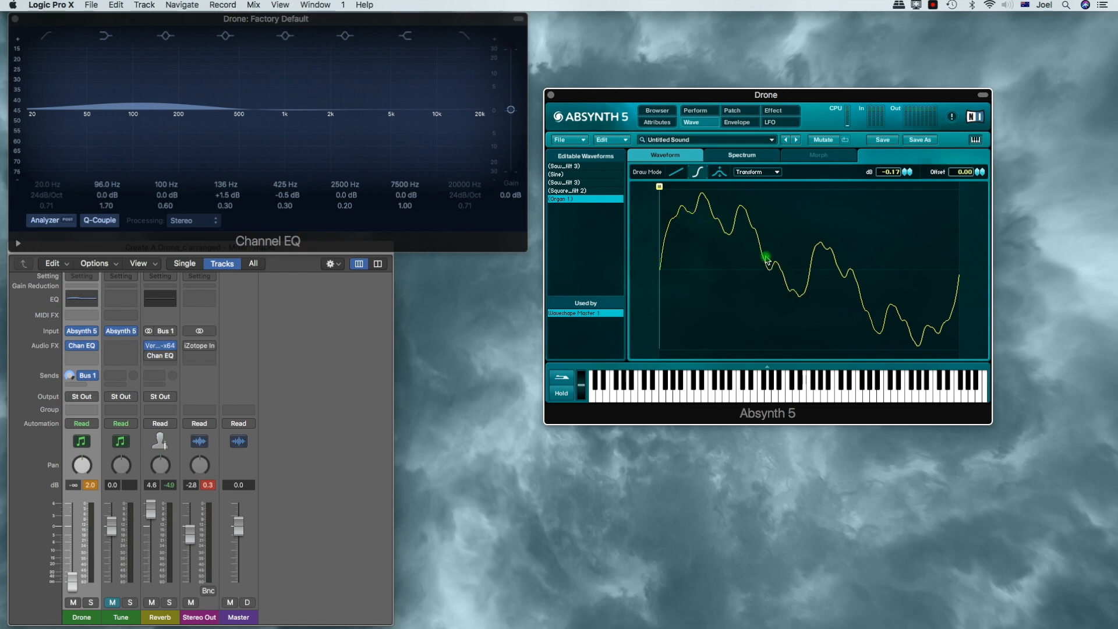
click(728, 154)
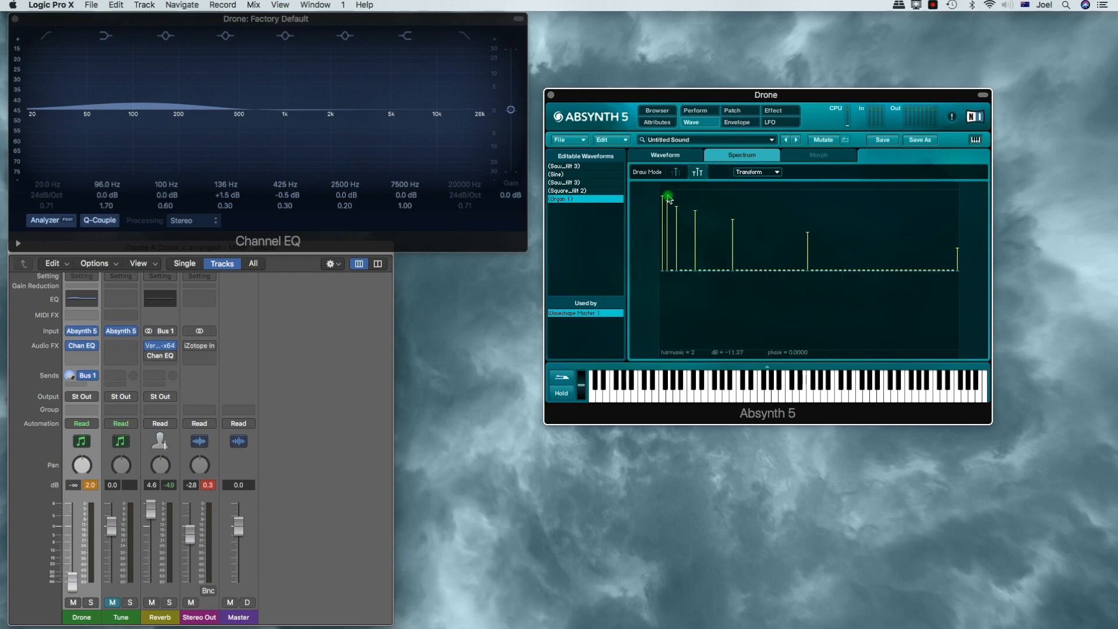
Return to the patch, resume playback and set the master comb filter's feedback to 0.0310
click(732, 110)
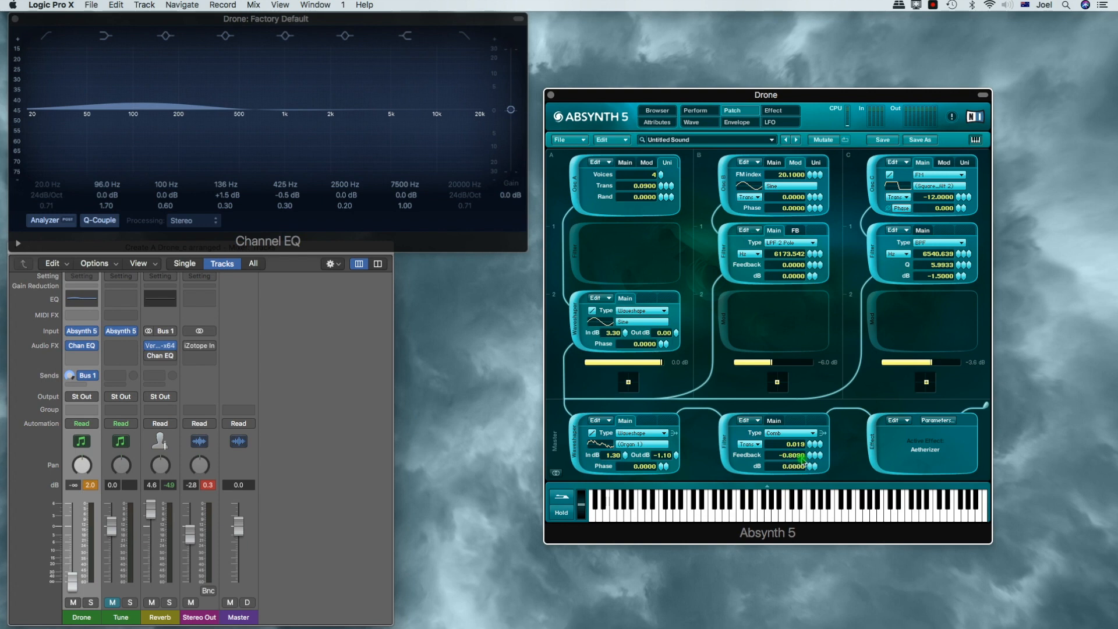
key(space)
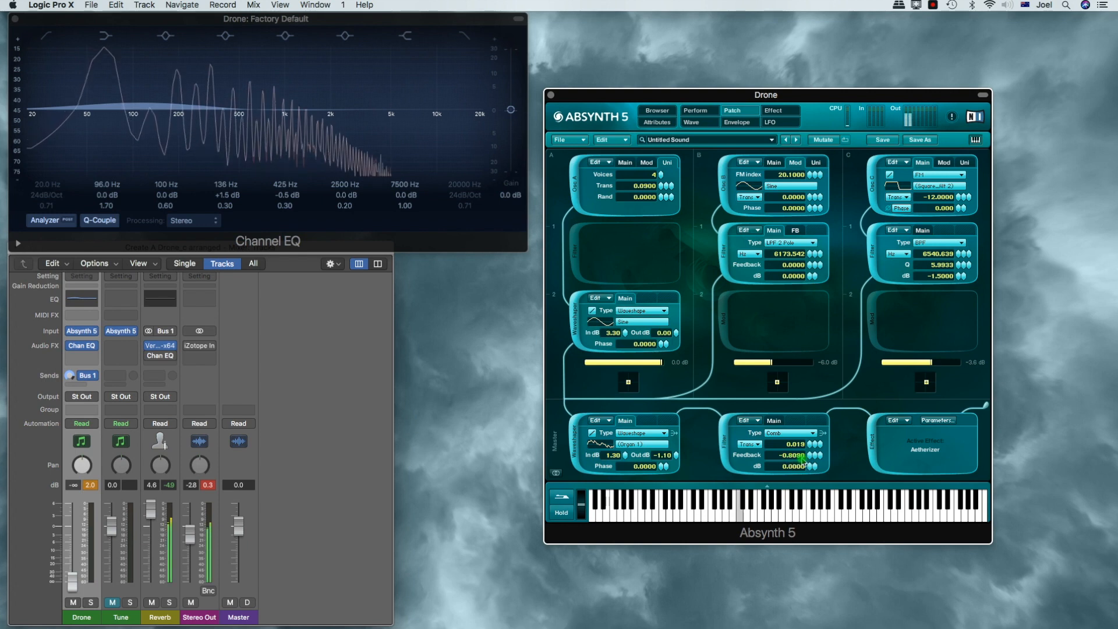
drag(809, 458, 810, 410)
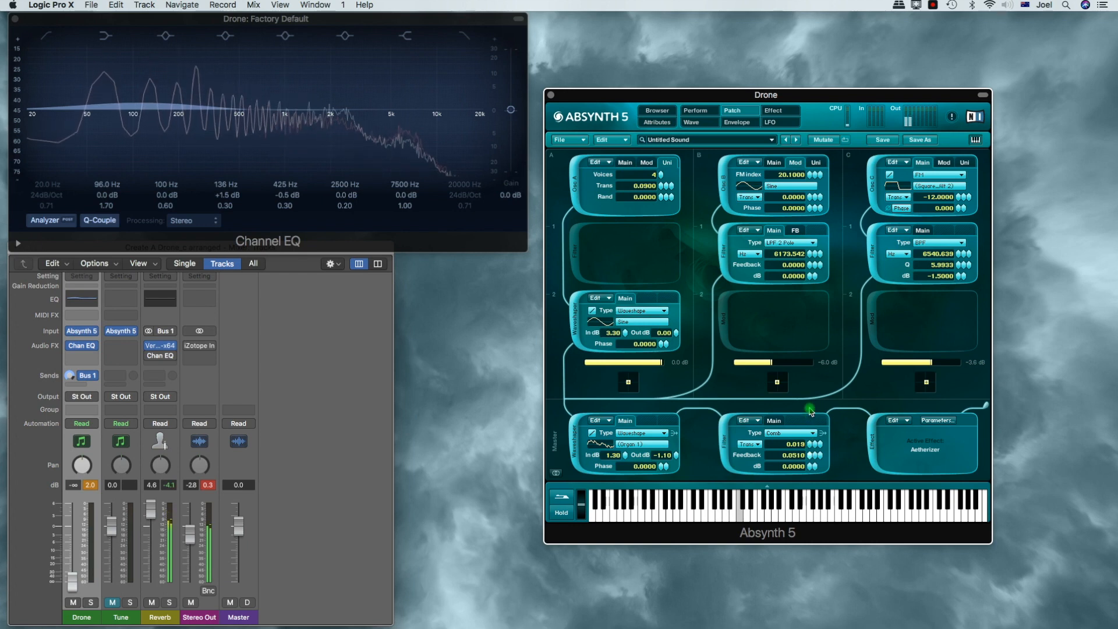
drag(811, 411, 811, 412)
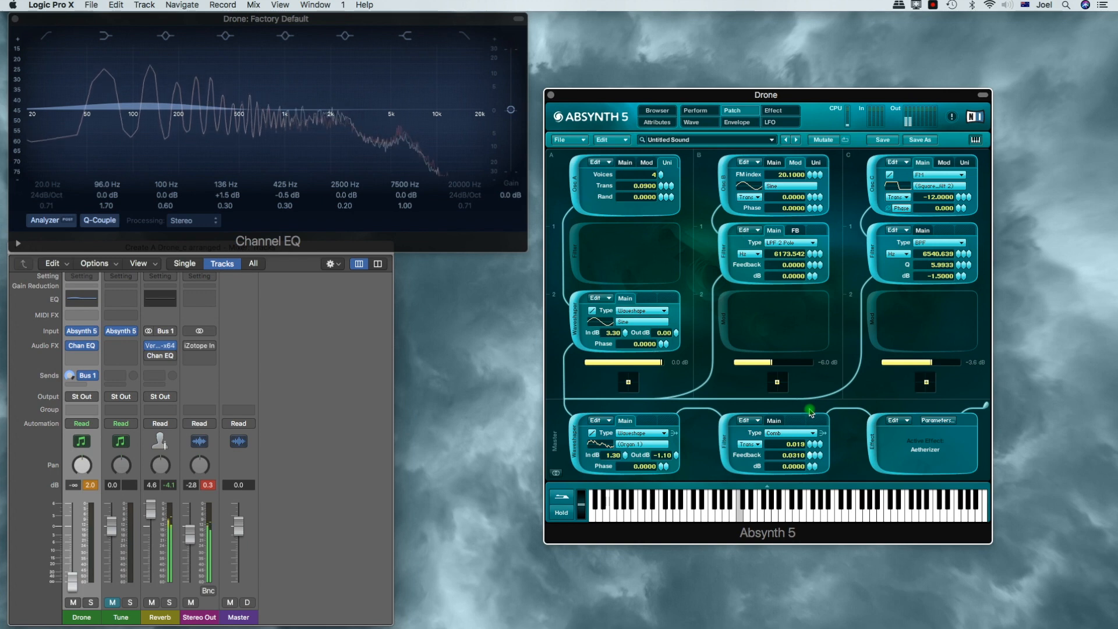
Raise the master waveshaper's input to 4.10 dB and bring the Drone fader up to -1.5 dB
drag(617, 456, 628, 446)
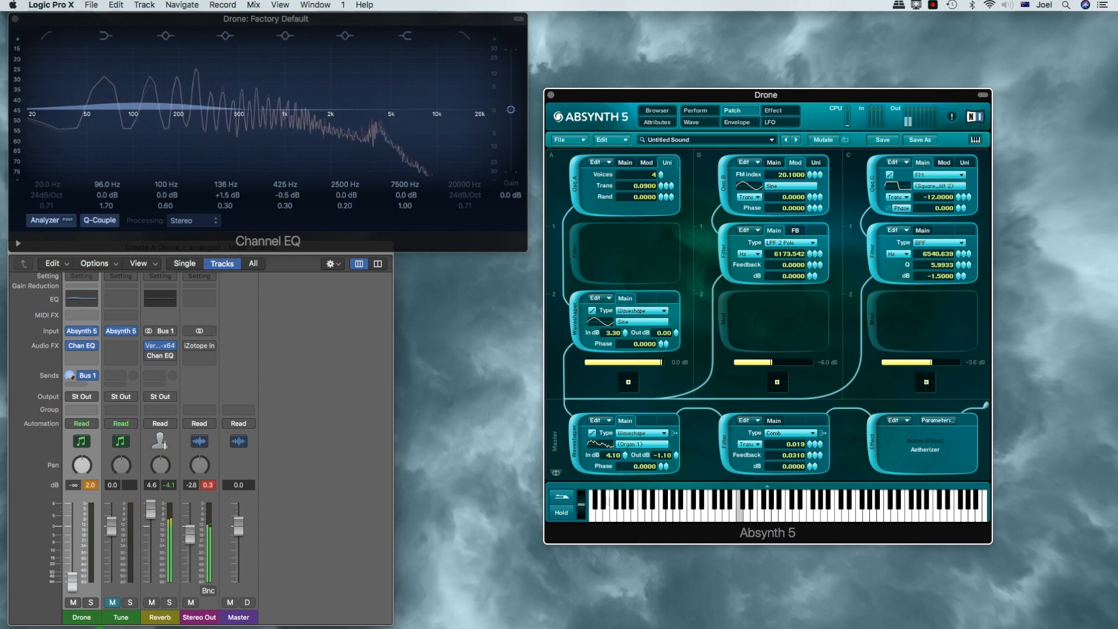
drag(72, 581, 72, 499)
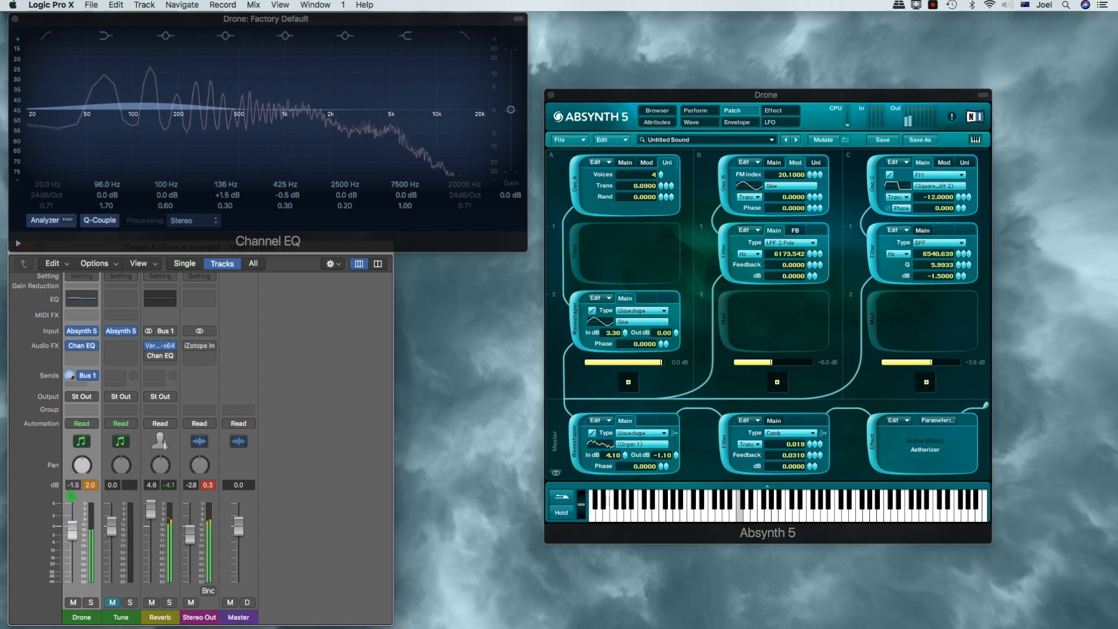
Lower the Reverb fader to 1.2 dB and sweep the master comb filter to transposition 16.019 with feedback 0.4710
drag(153, 515, 152, 532)
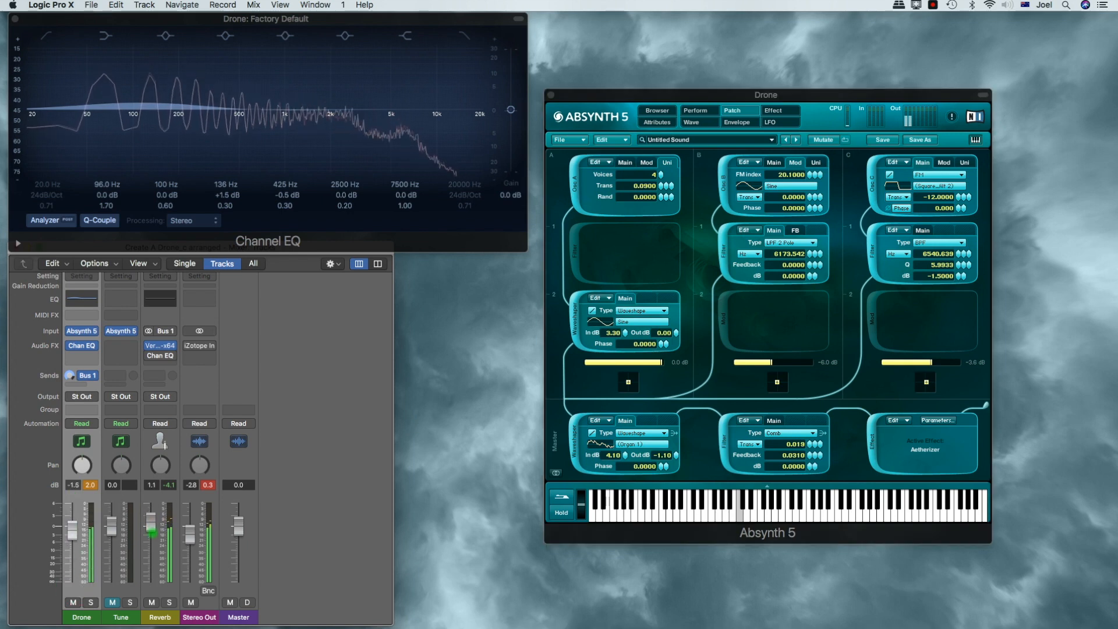
click(796, 459)
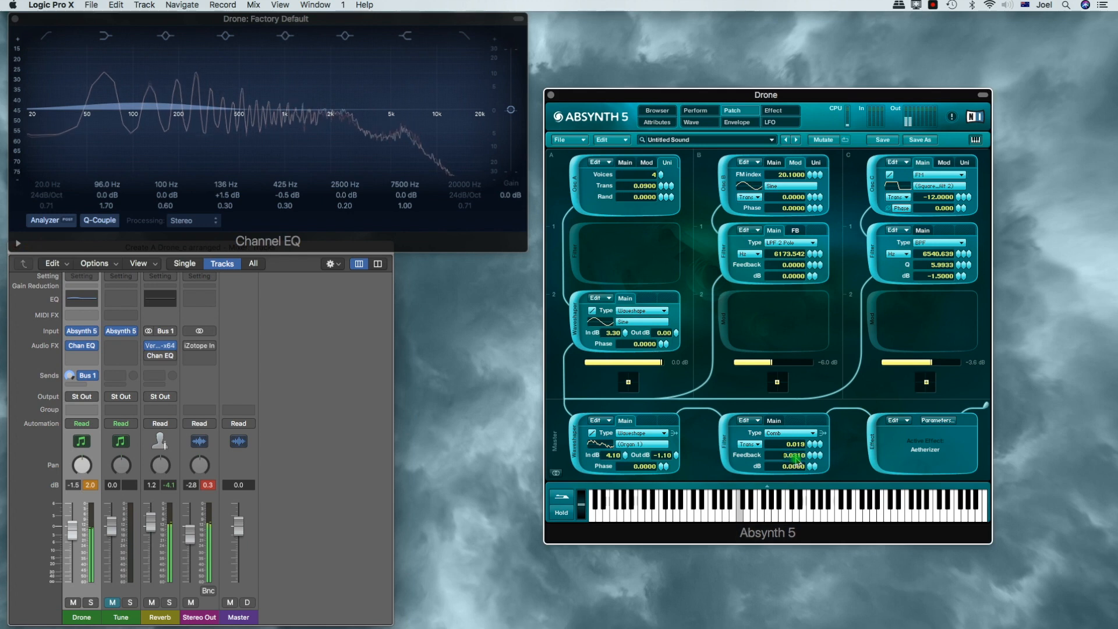
drag(796, 459, 804, 512)
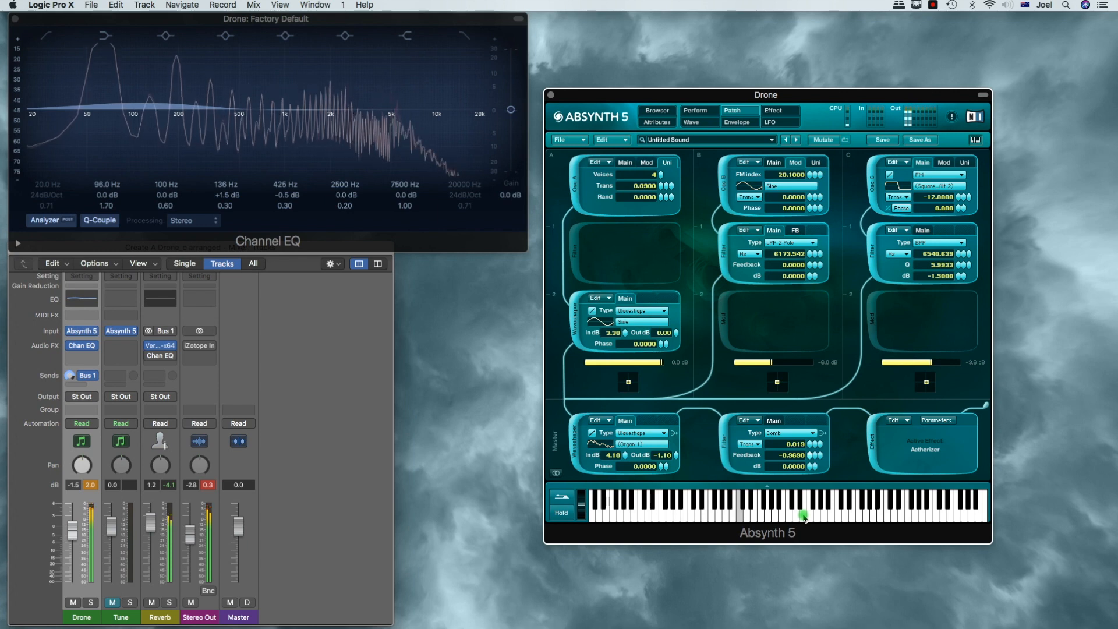
drag(804, 517, 809, 460)
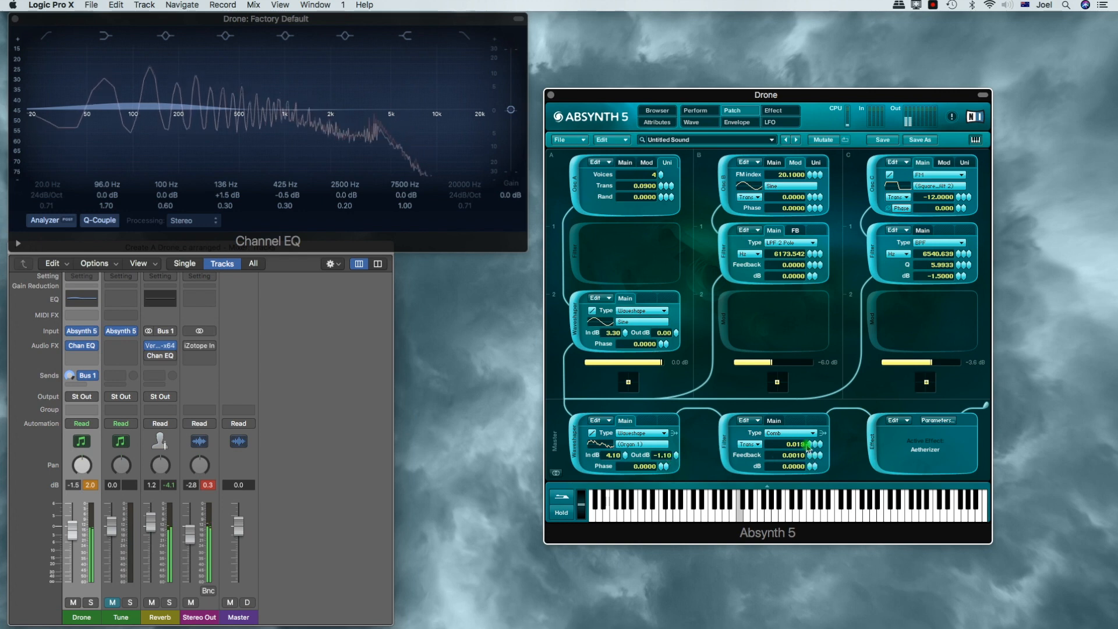
mouse_move(812, 448)
mouse_down()
mouse_move(812, 496)
mouse_move(813, 433)
mouse_move(812, 448)
mouse_up()
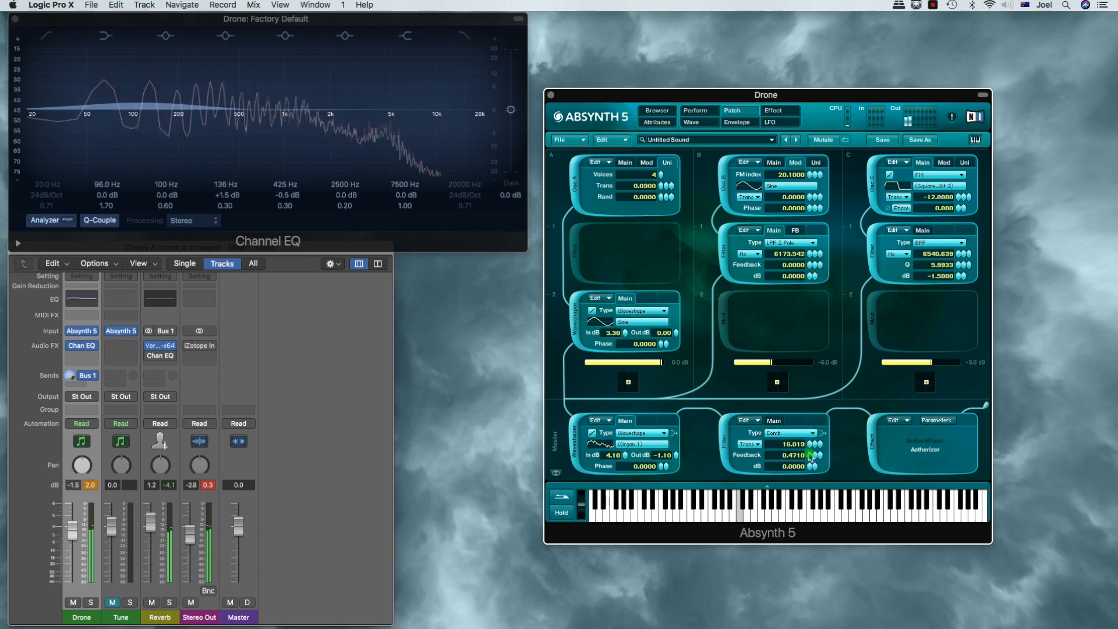
Set LFO 2's filter frequency depth to 33.050 and return to the patch view
click(773, 122)
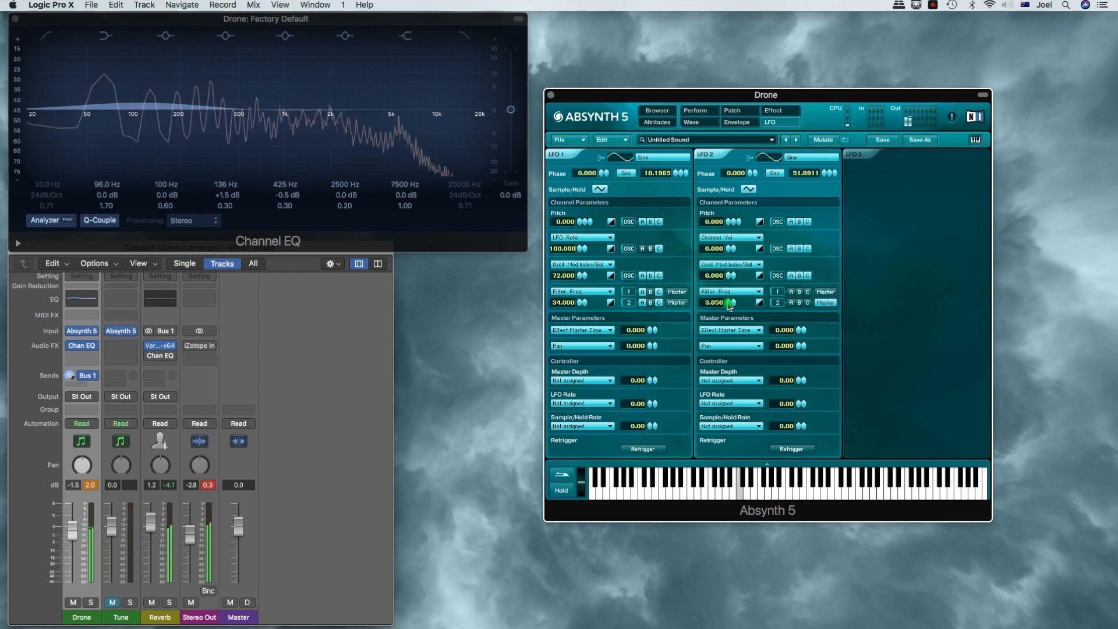
drag(729, 305, 731, 294)
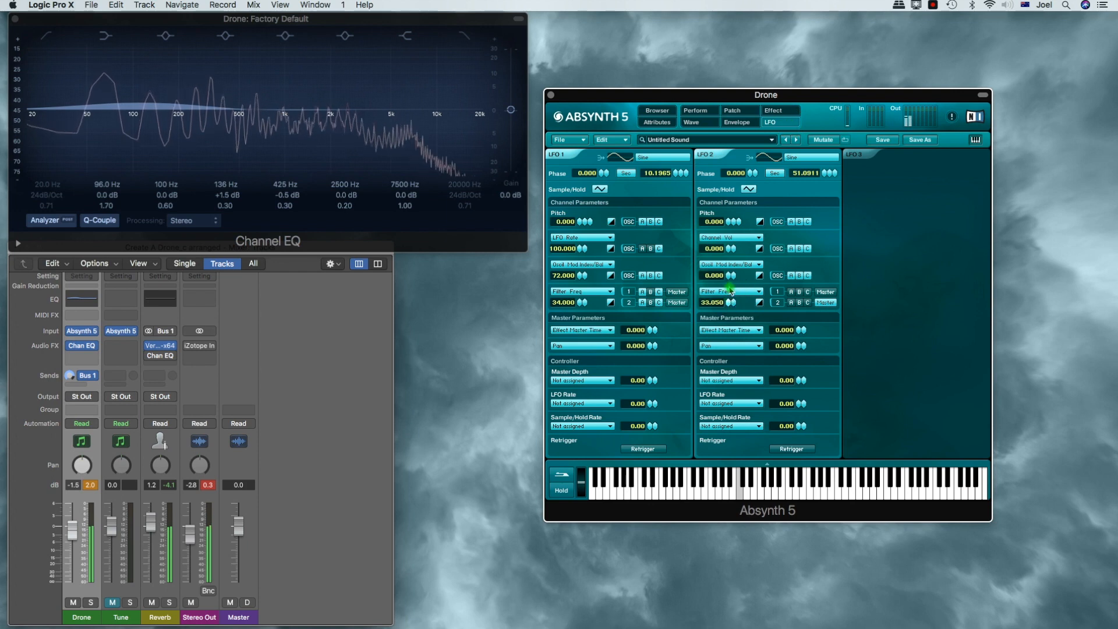
click(732, 111)
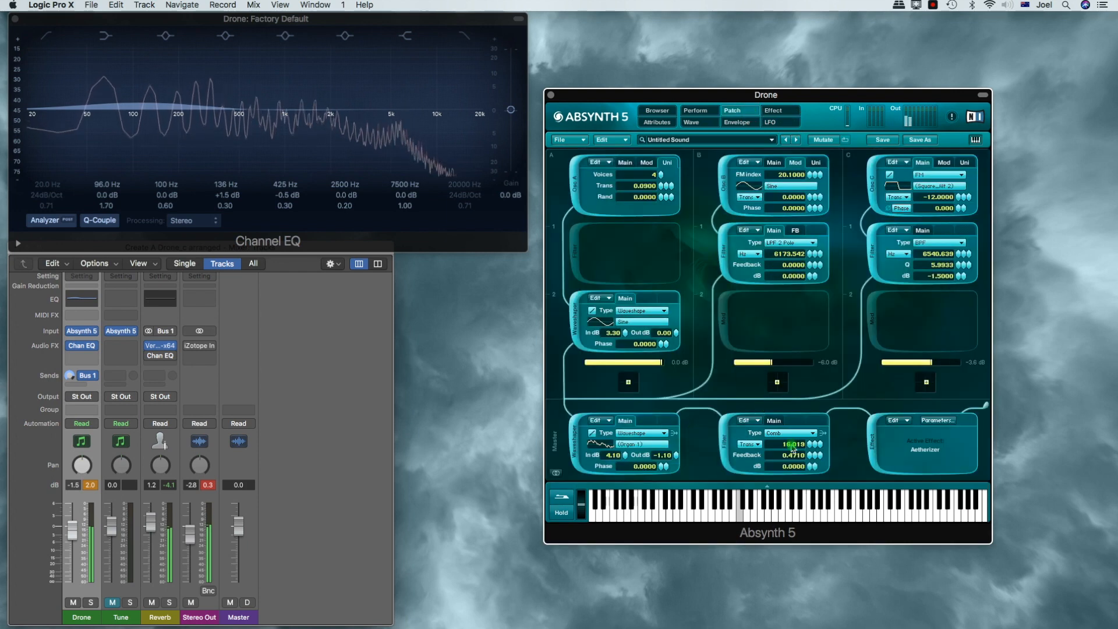
Try the master comb filter at transposition 50.019 and feedback 0.6410, and bring it back down to 0.019 and 0.0810
mouse_move(810, 449)
mouse_down()
mouse_move(809, 427)
mouse_move(813, 456)
mouse_up()
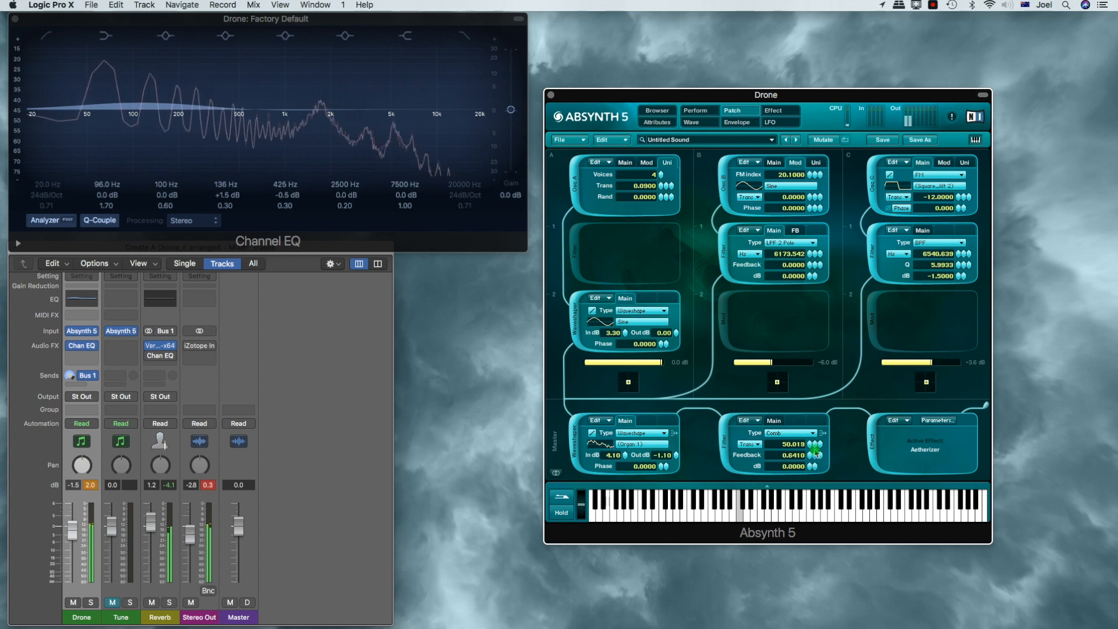
click(811, 447)
drag(813, 456, 813, 487)
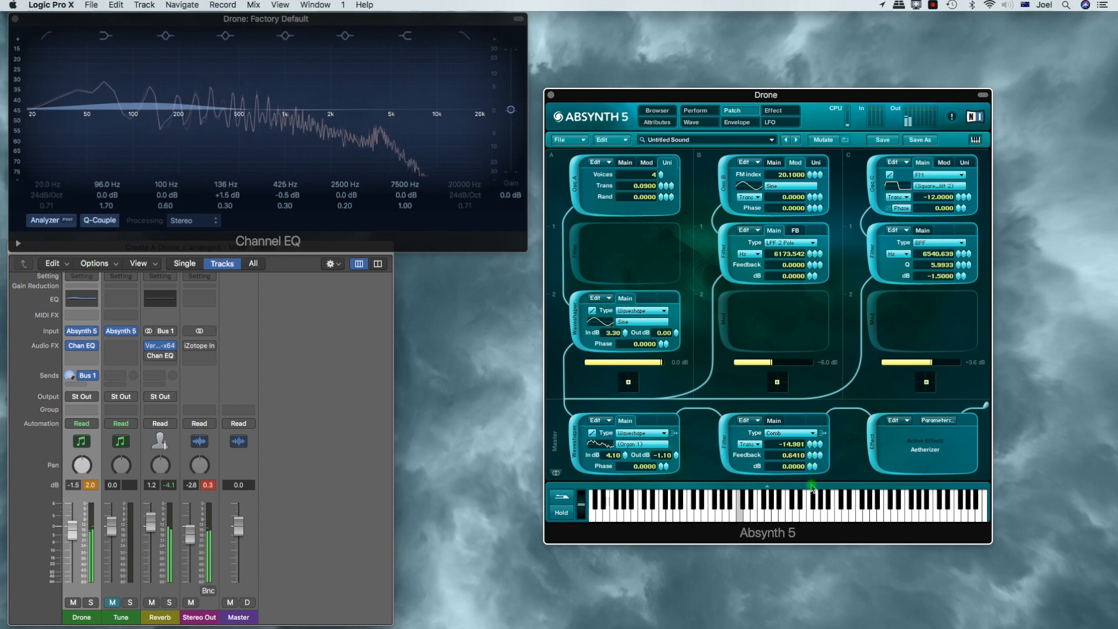
mouse_move(813, 488)
mouse_down()
mouse_move(812, 444)
mouse_move(810, 493)
mouse_up()
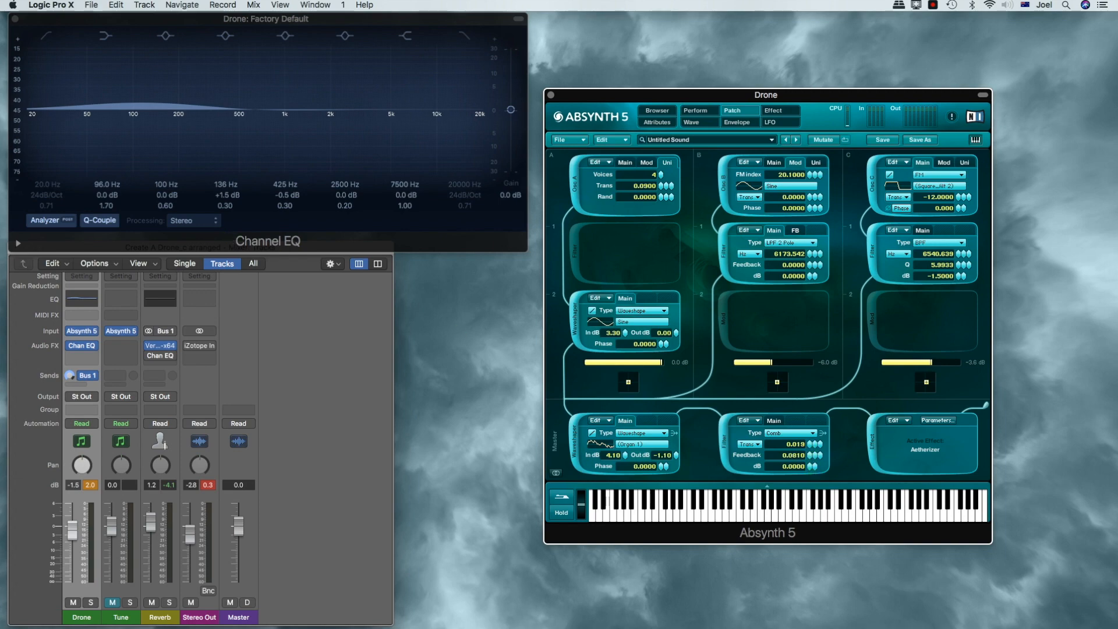